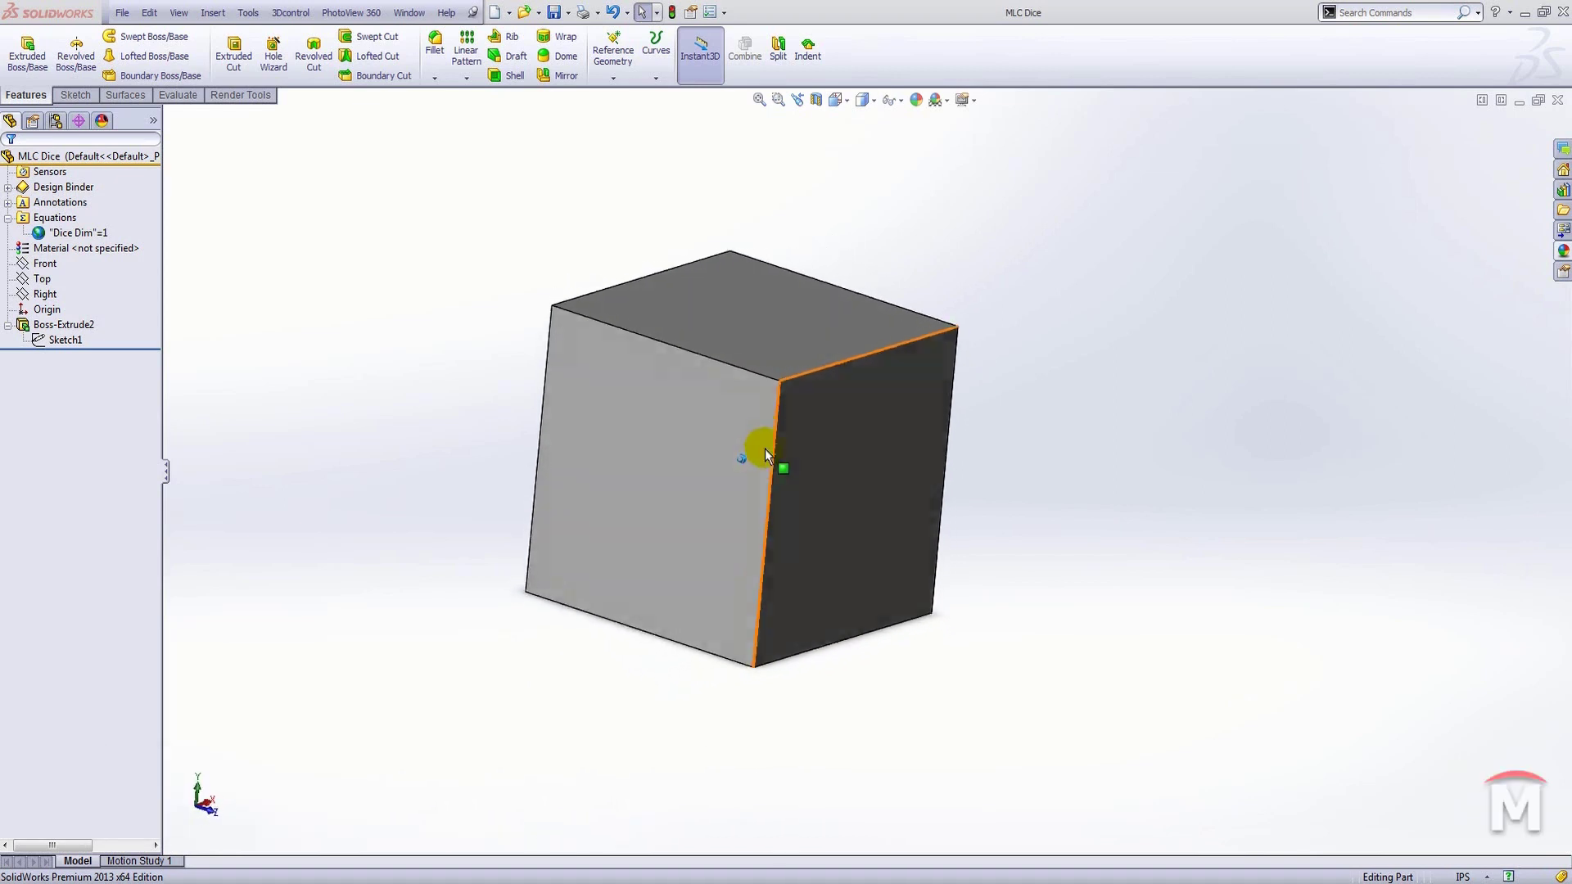
Inspect the cube extrusion's driving dimensions and the Front, Top and Right planes around the cube.
{"action": "left_click", "coordinate": [18, 326]}
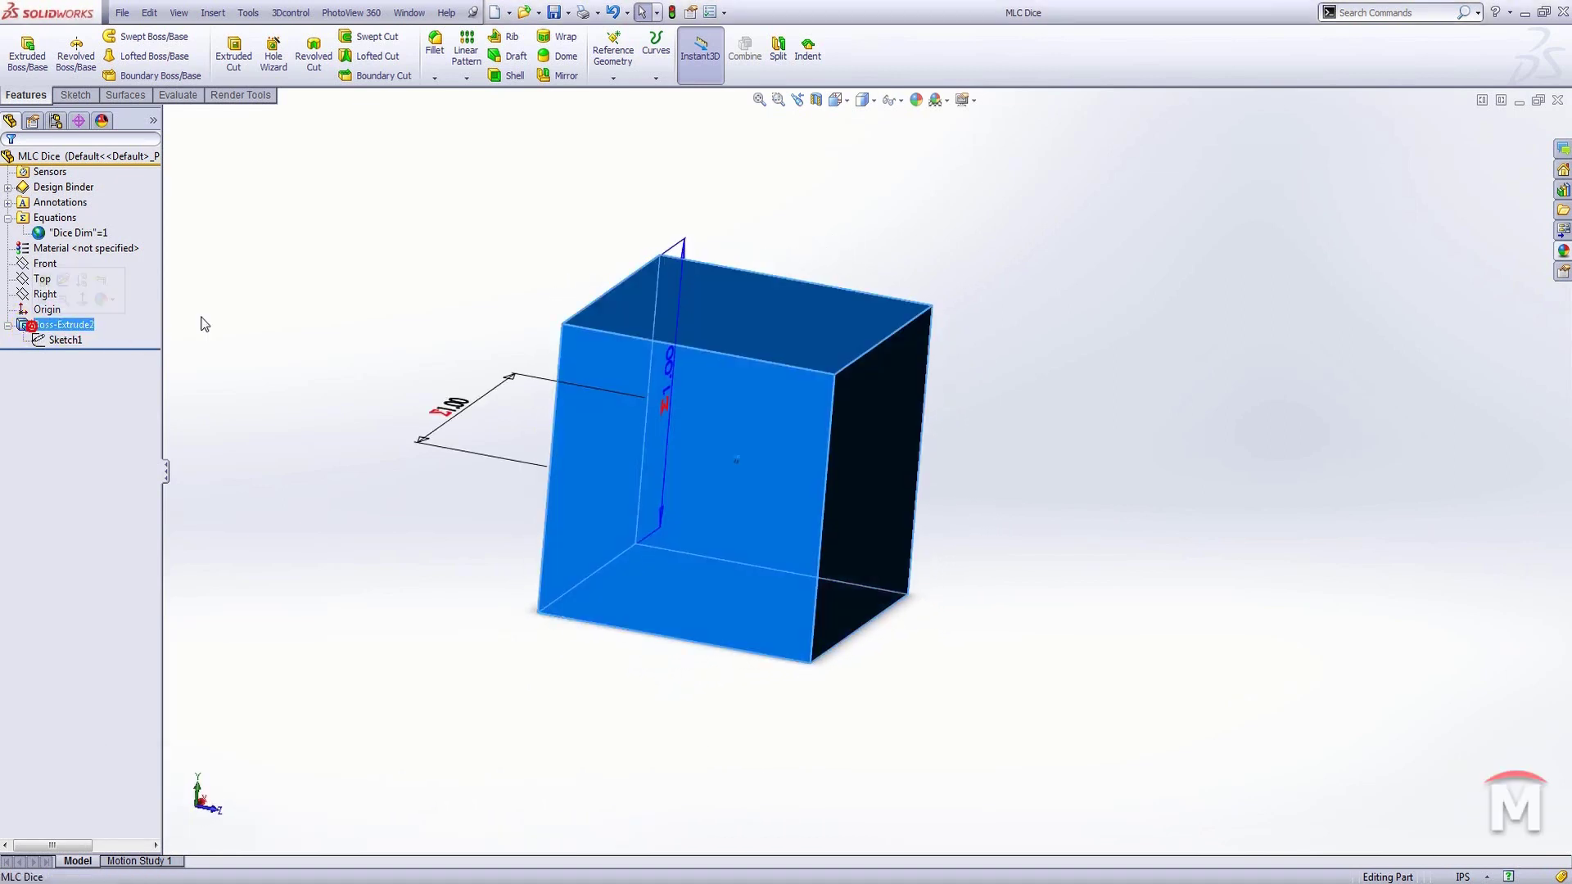
{"action": "middle_click_drag", "start_coordinate": [870, 355], "coordinate": [798, 295]}
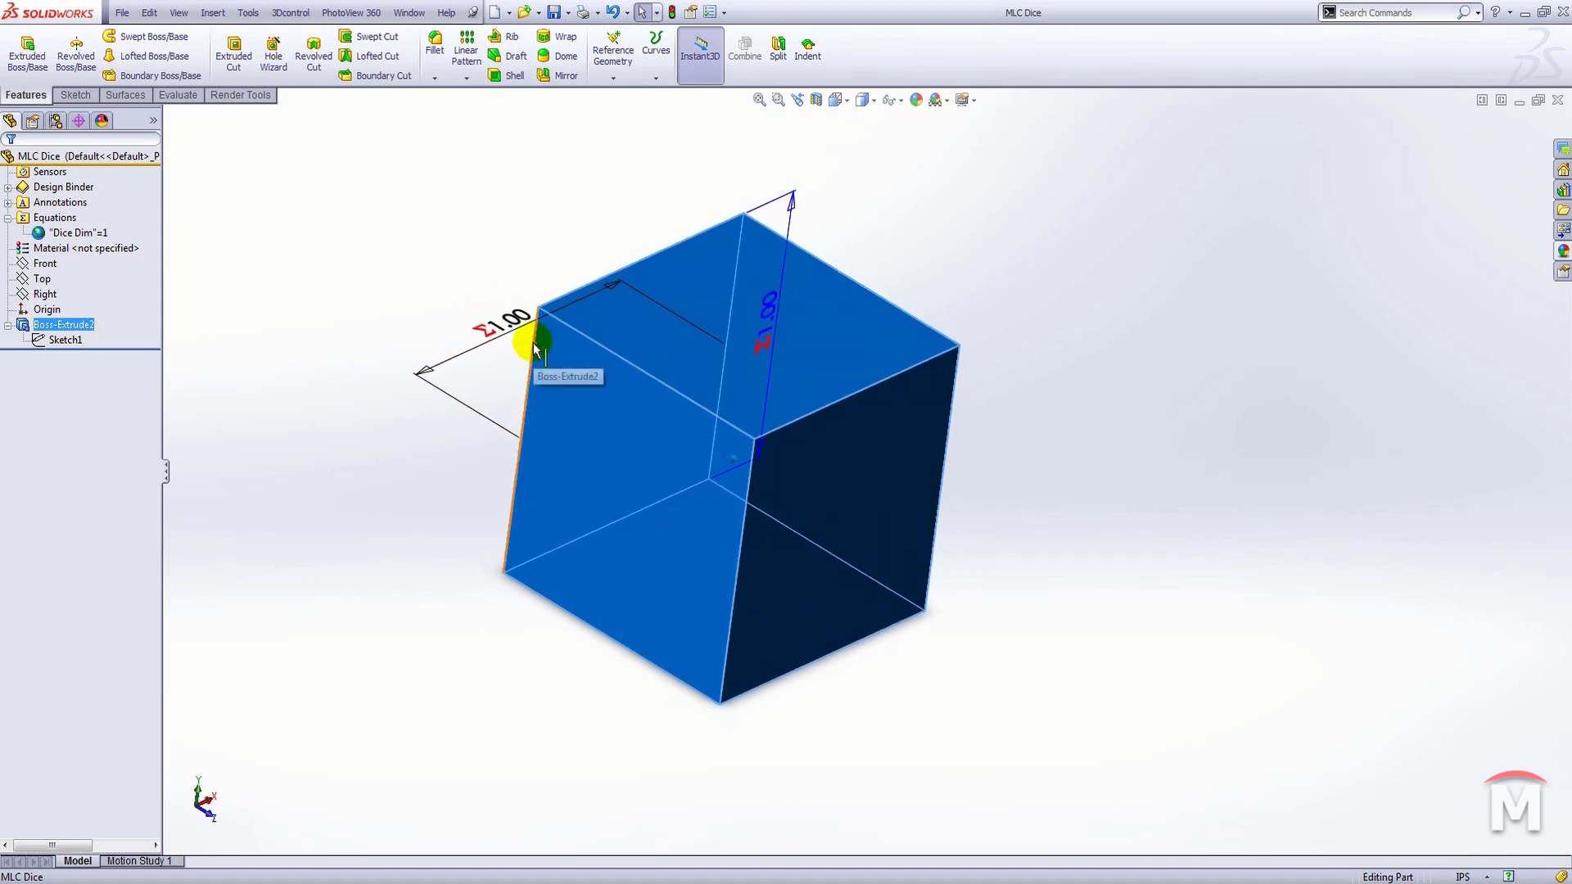
{"action": "left_click", "coordinate": [44, 262]}
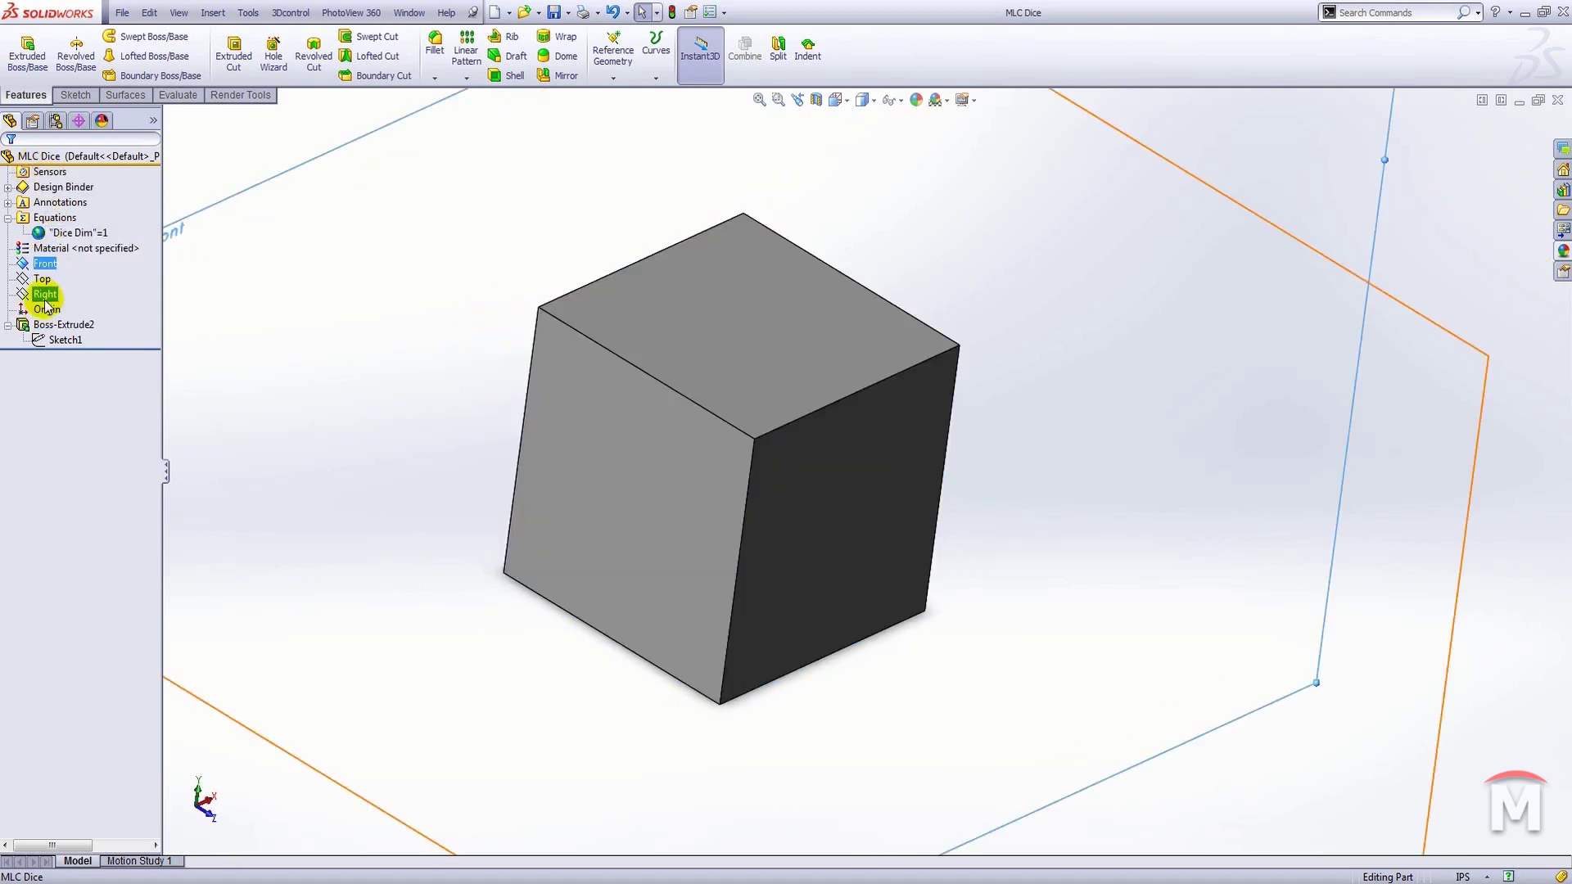
{"action": "left_click", "coordinate": [44, 298], "text": "shift"}
{"action": "scroll", "coordinate": [725, 361], "scroll_direction": "up", "scroll_amount": 5}
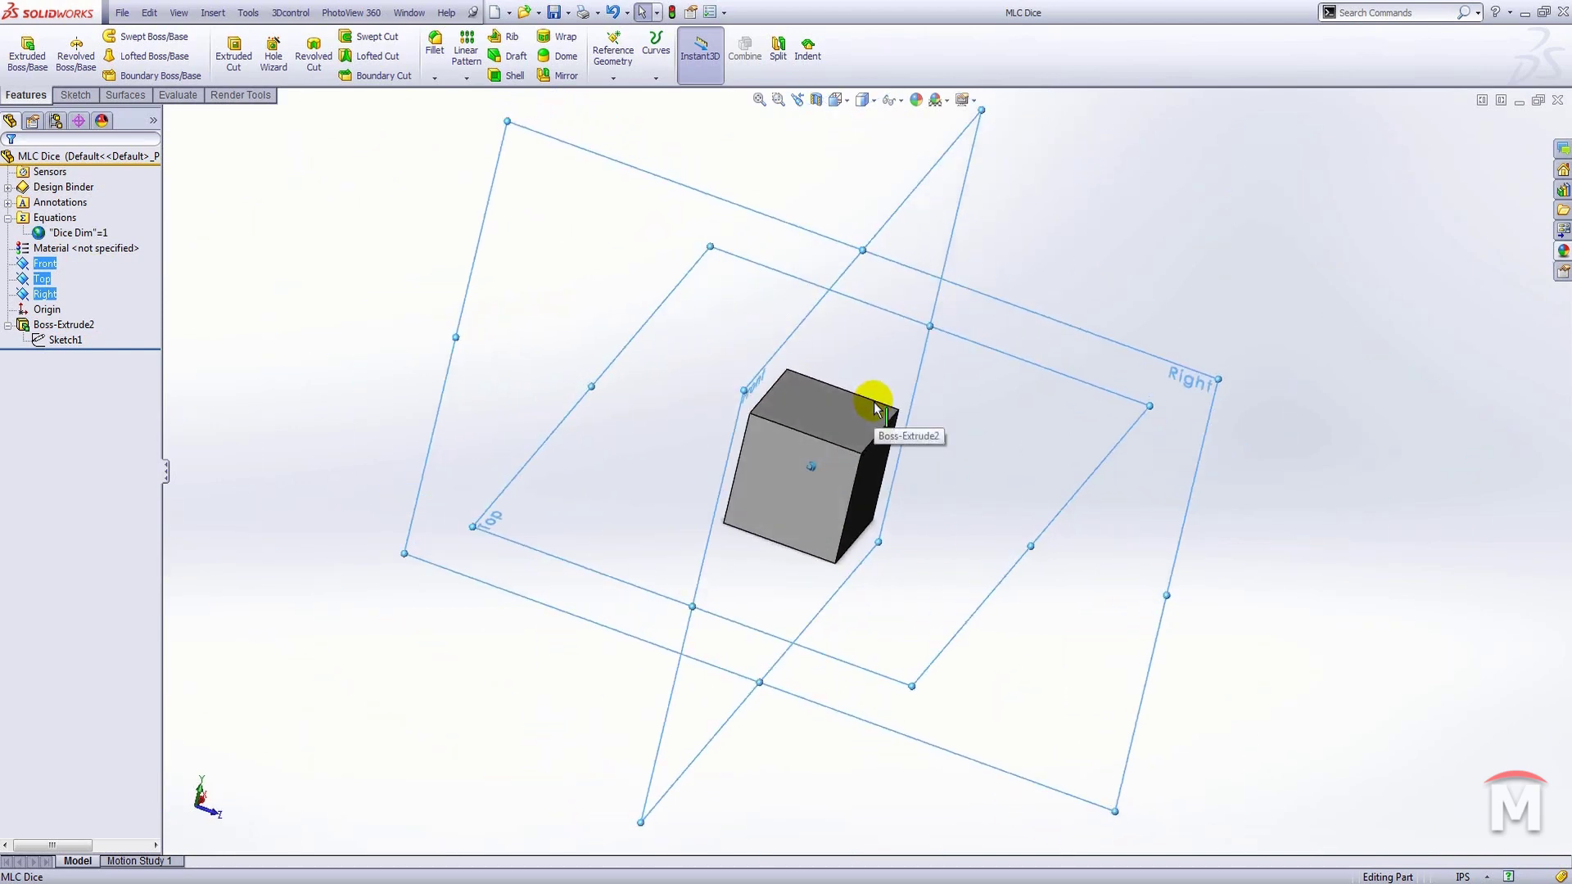
{"action": "left_click", "coordinate": [1299, 360]}
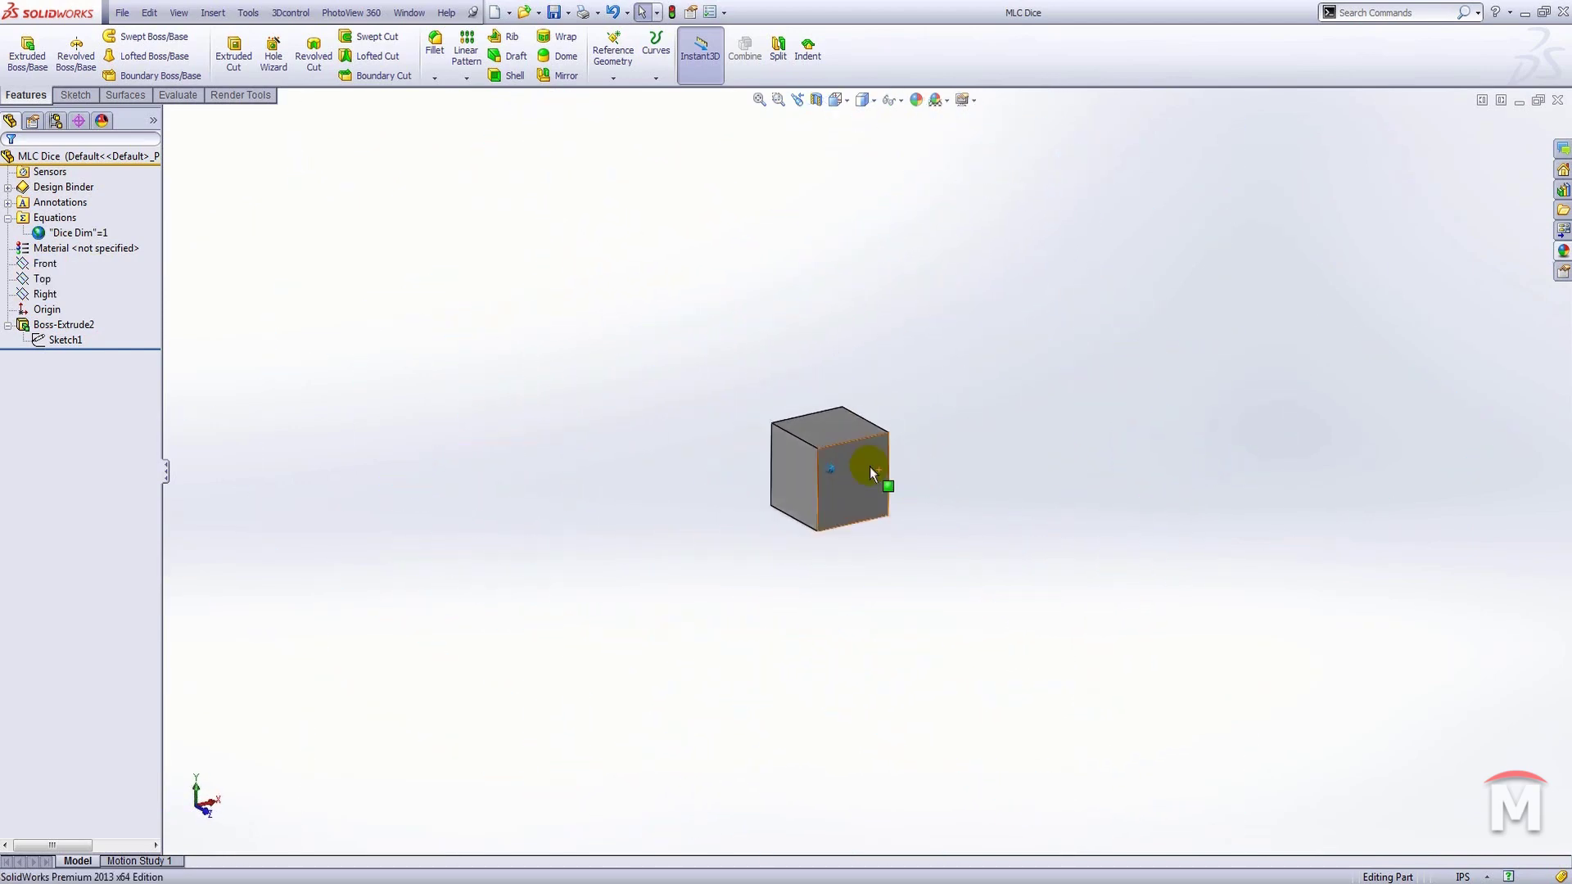
Start a sketch on the cube's front face and draw a circle of about 0.12 in radius centred on the origin.
{"action": "scroll", "coordinate": [870, 467], "scroll_direction": "down", "scroll_amount": 3}
{"action": "middle_click_drag", "start_coordinate": [866, 453], "coordinate": [814, 465]}
{"action": "left_click", "coordinate": [814, 465]}
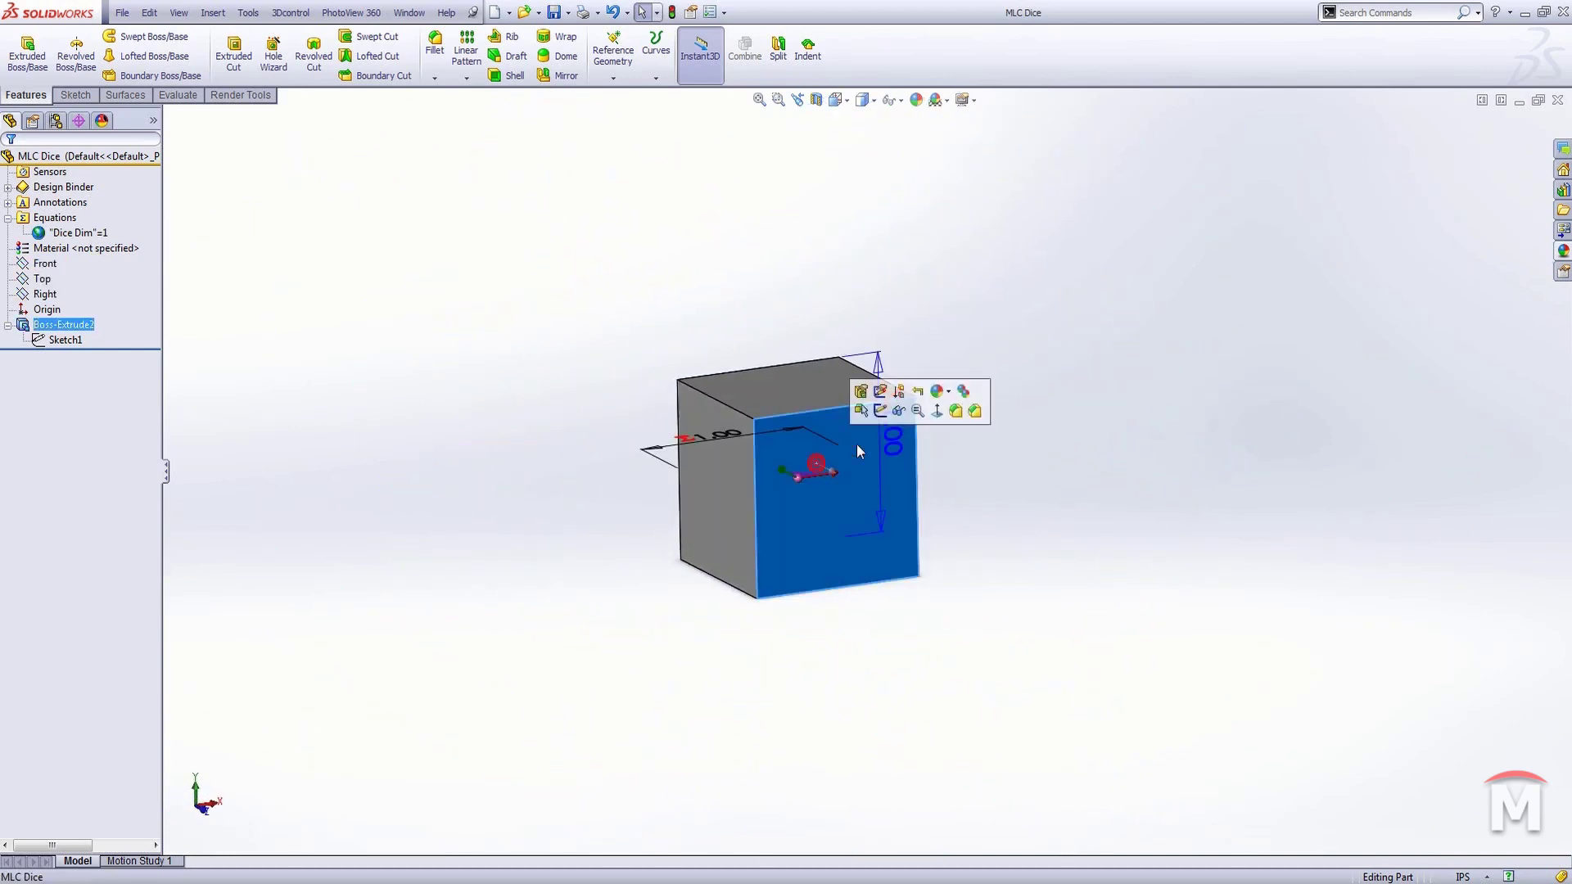
{"action": "left_click", "coordinate": [877, 413]}
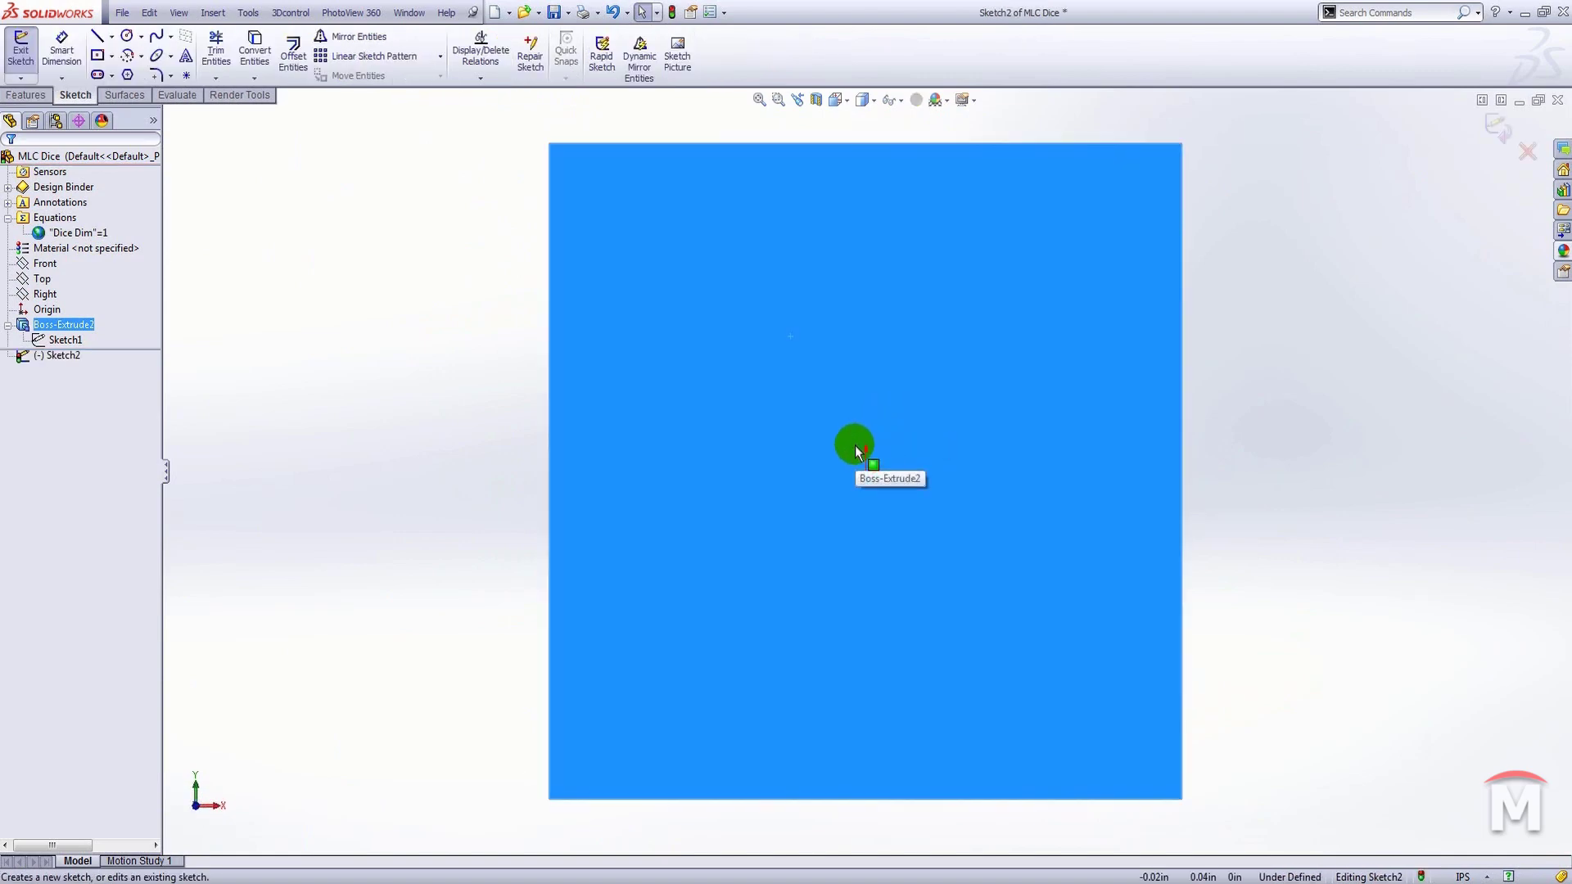
{"action": "left_click", "coordinate": [124, 35]}
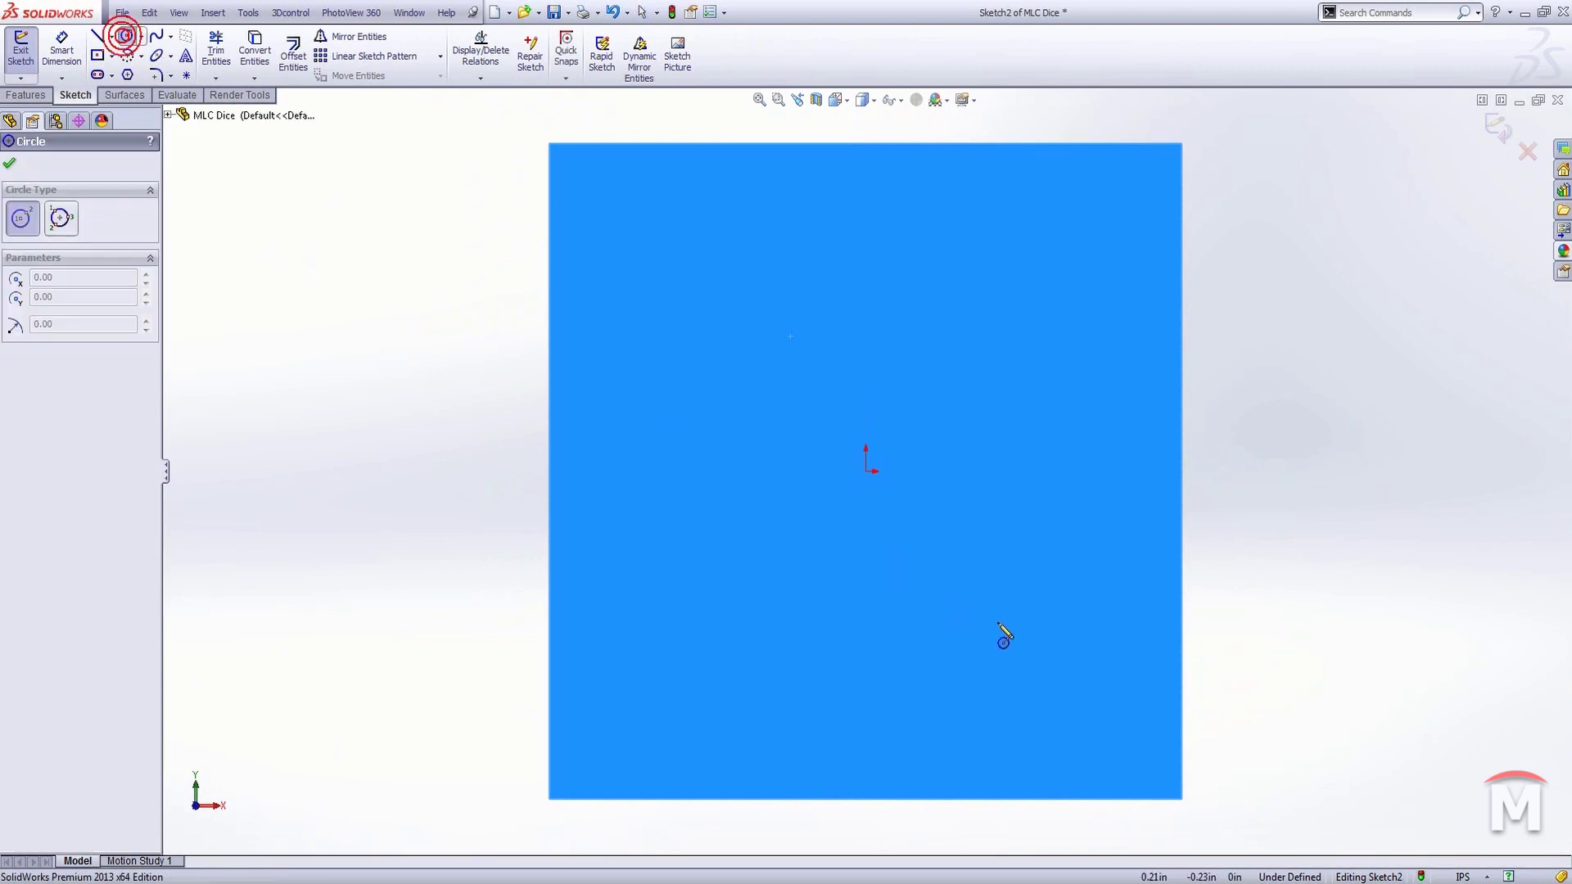
{"action": "left_click", "coordinate": [866, 471]}
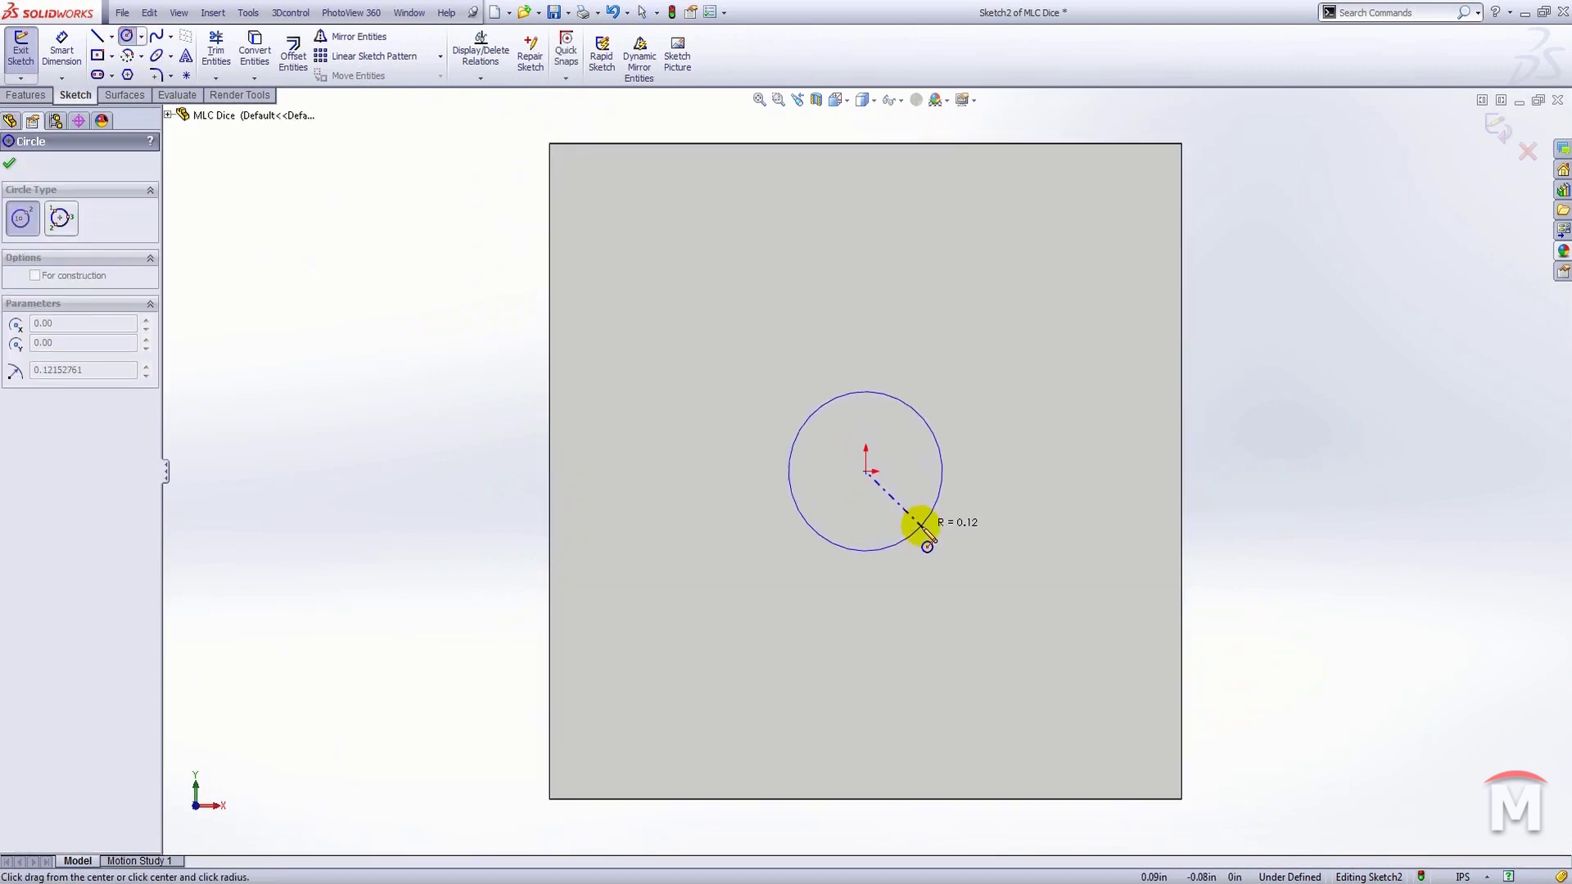
{"action": "left_click", "coordinate": [921, 524]}
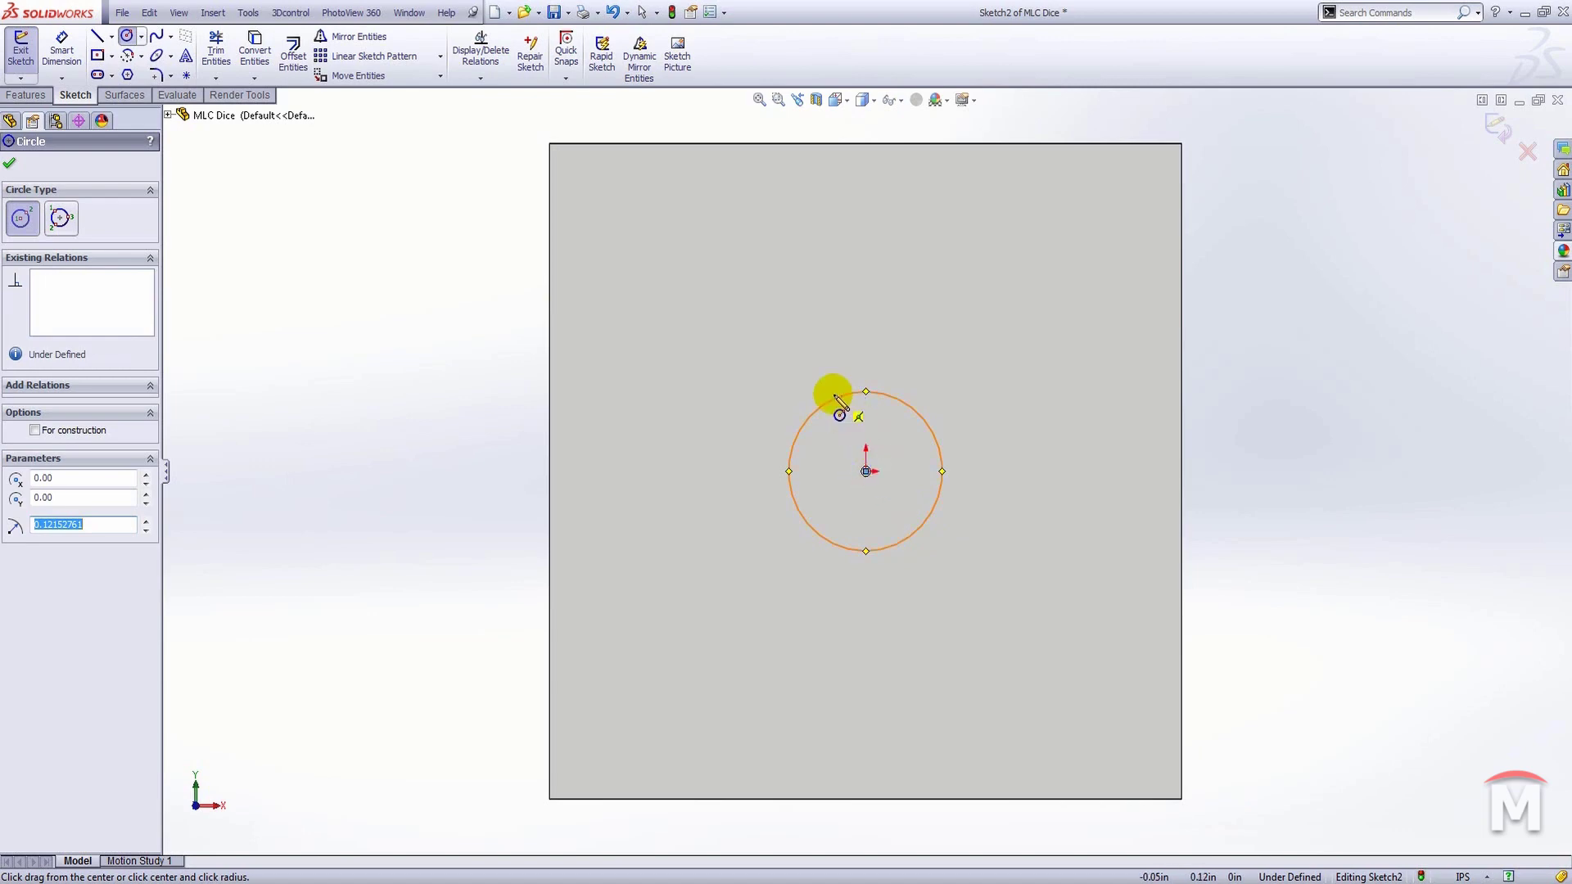
{"action": "key", "text": "Escape"}
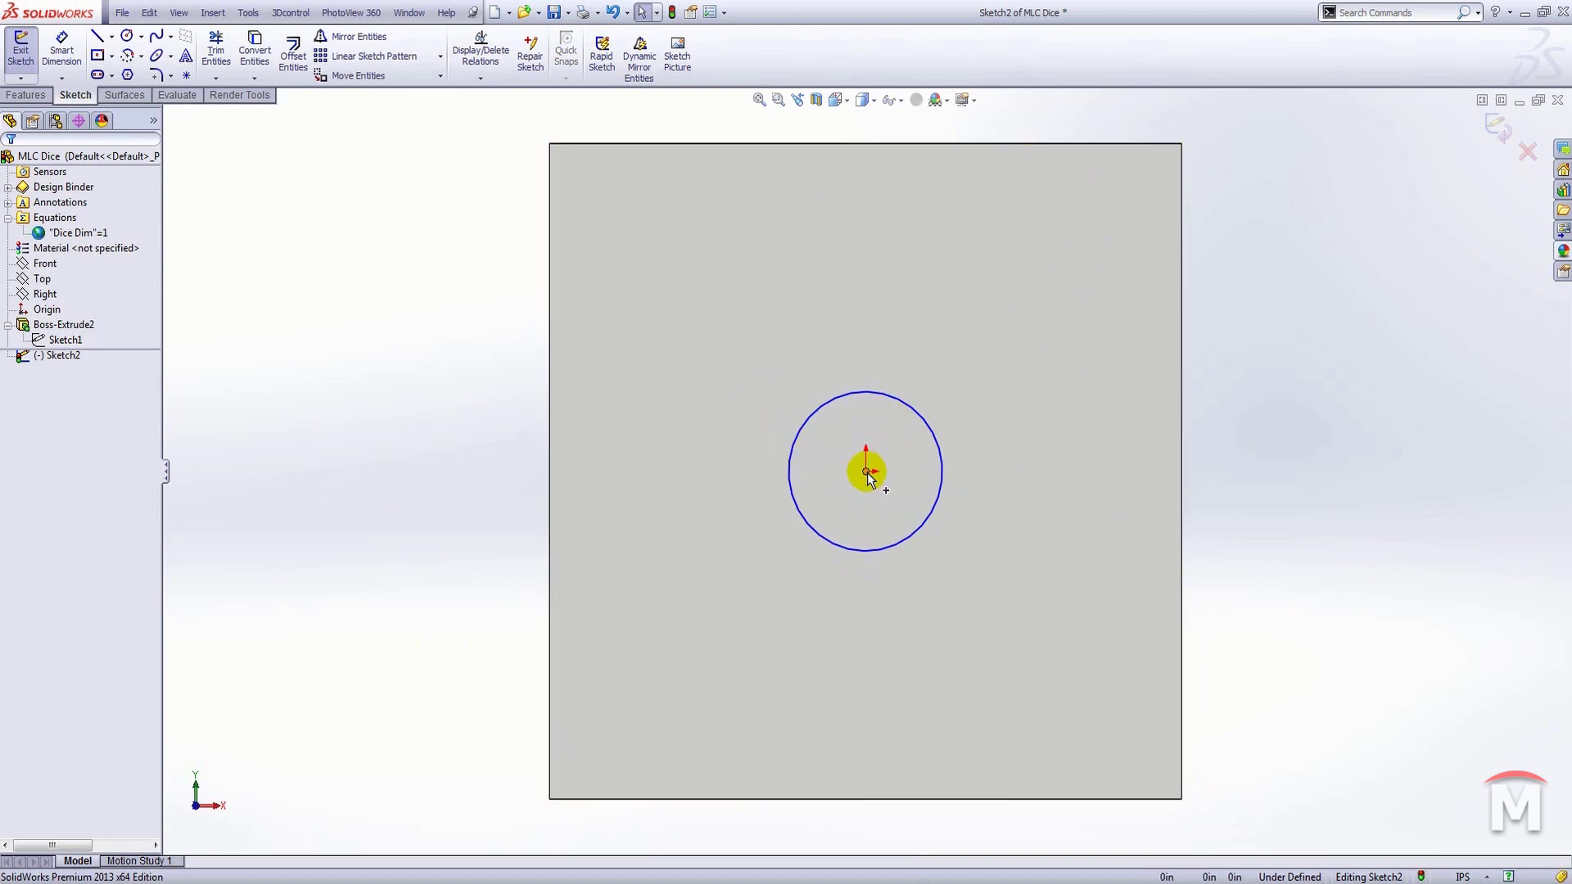
Dimension the central circle's diameter at 0.25 in and reposition the dimension at a steeper angle.
{"action": "key", "text": "s"}
{"action": "left_click", "coordinate": [939, 509]}
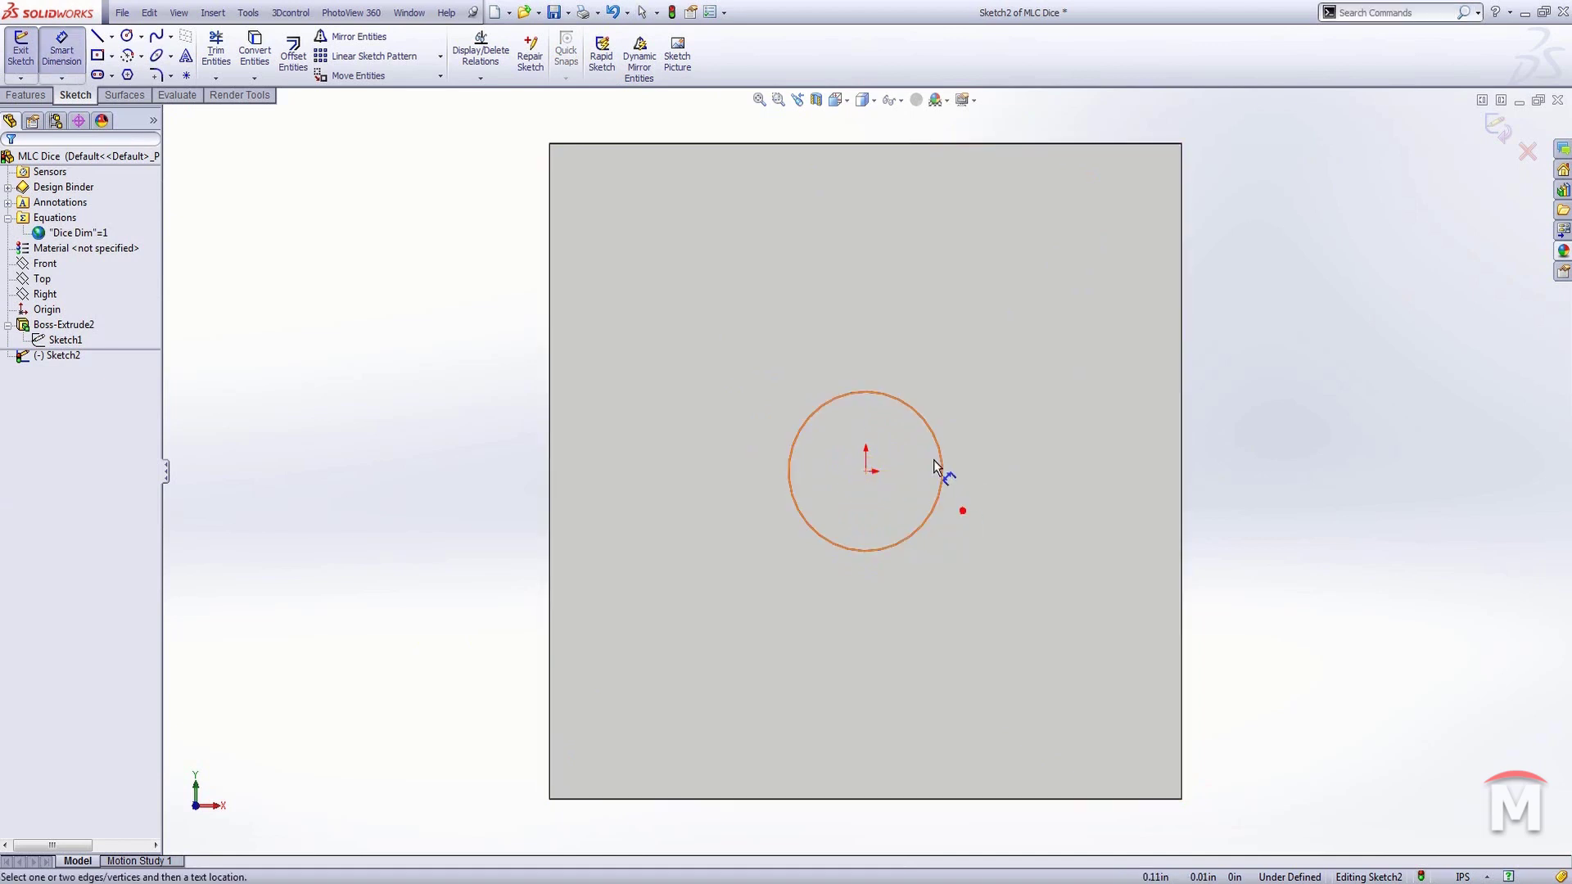
{"action": "left_click", "coordinate": [928, 432]}
{"action": "left_click", "coordinate": [915, 426]}
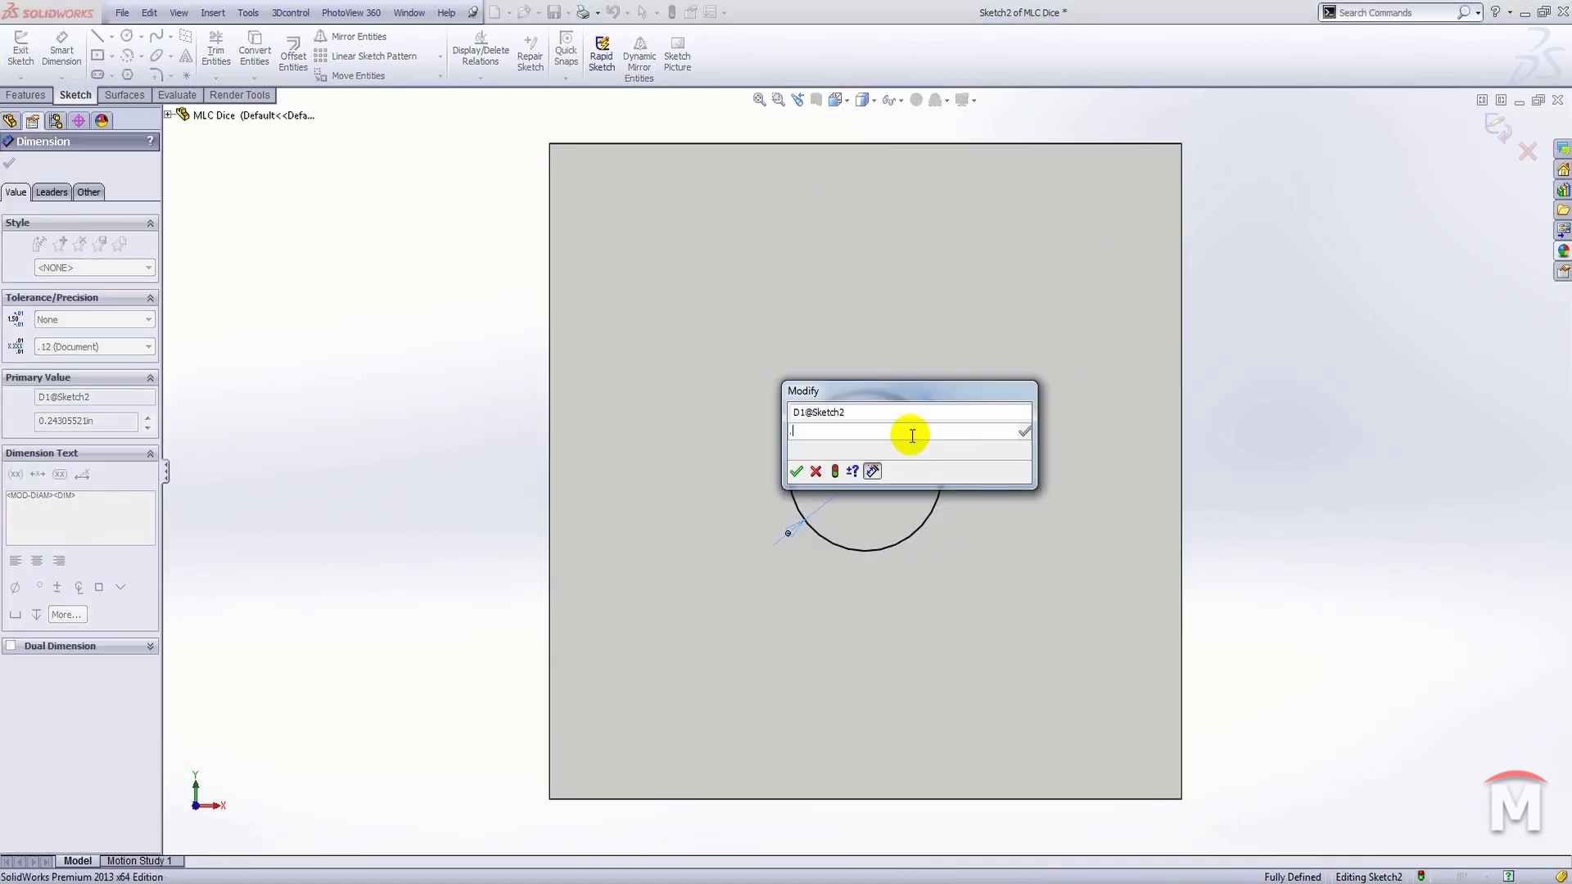
{"action": "key", "text": "Return"}
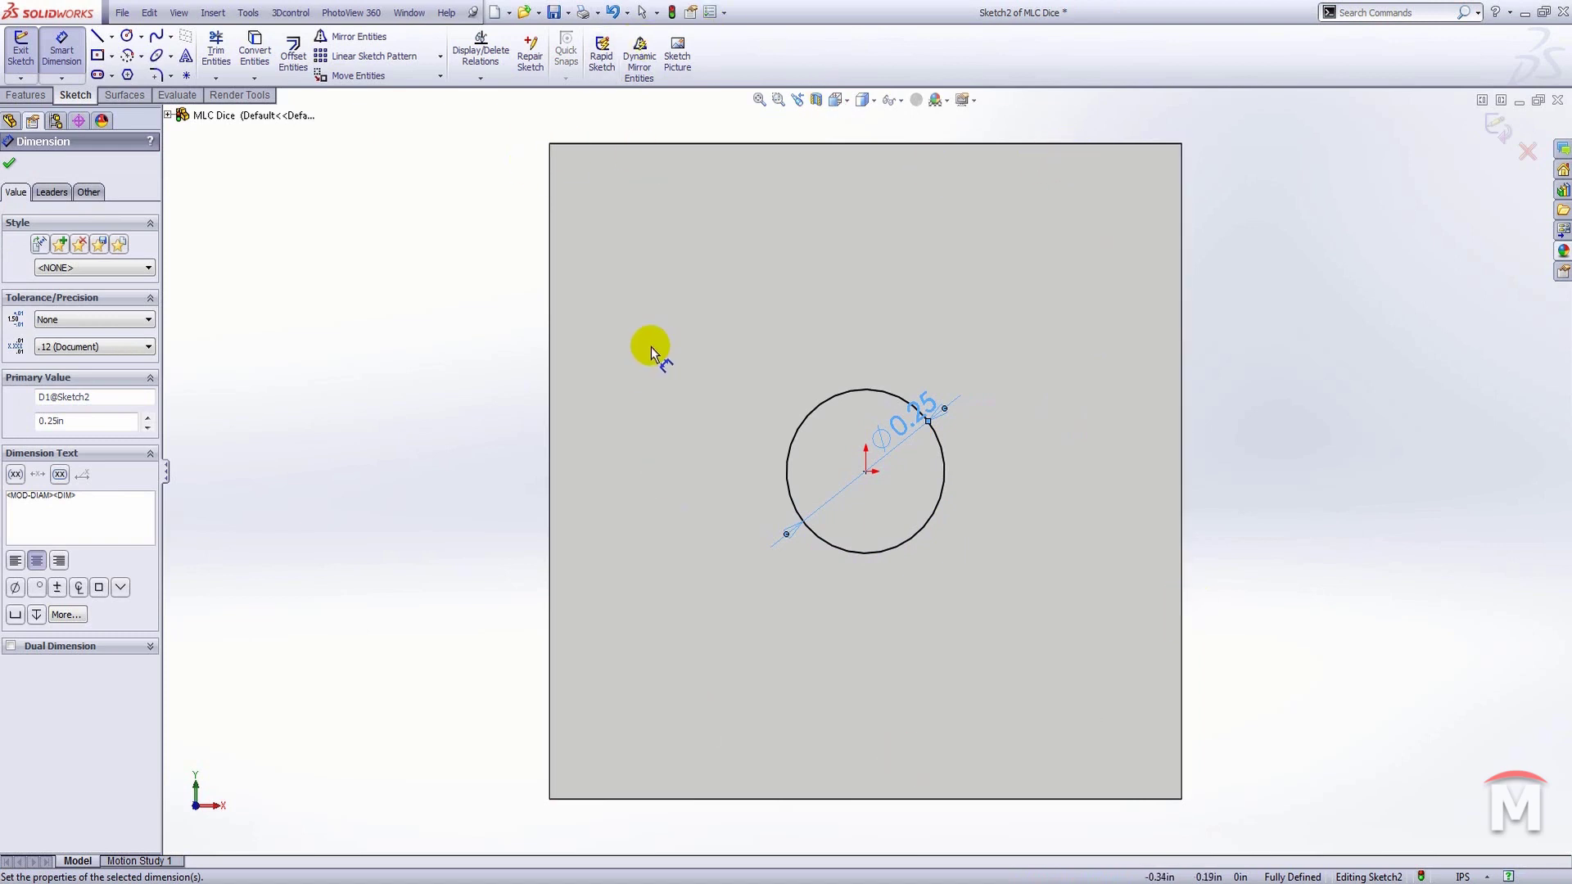
{"action": "key", "text": "Escape"}
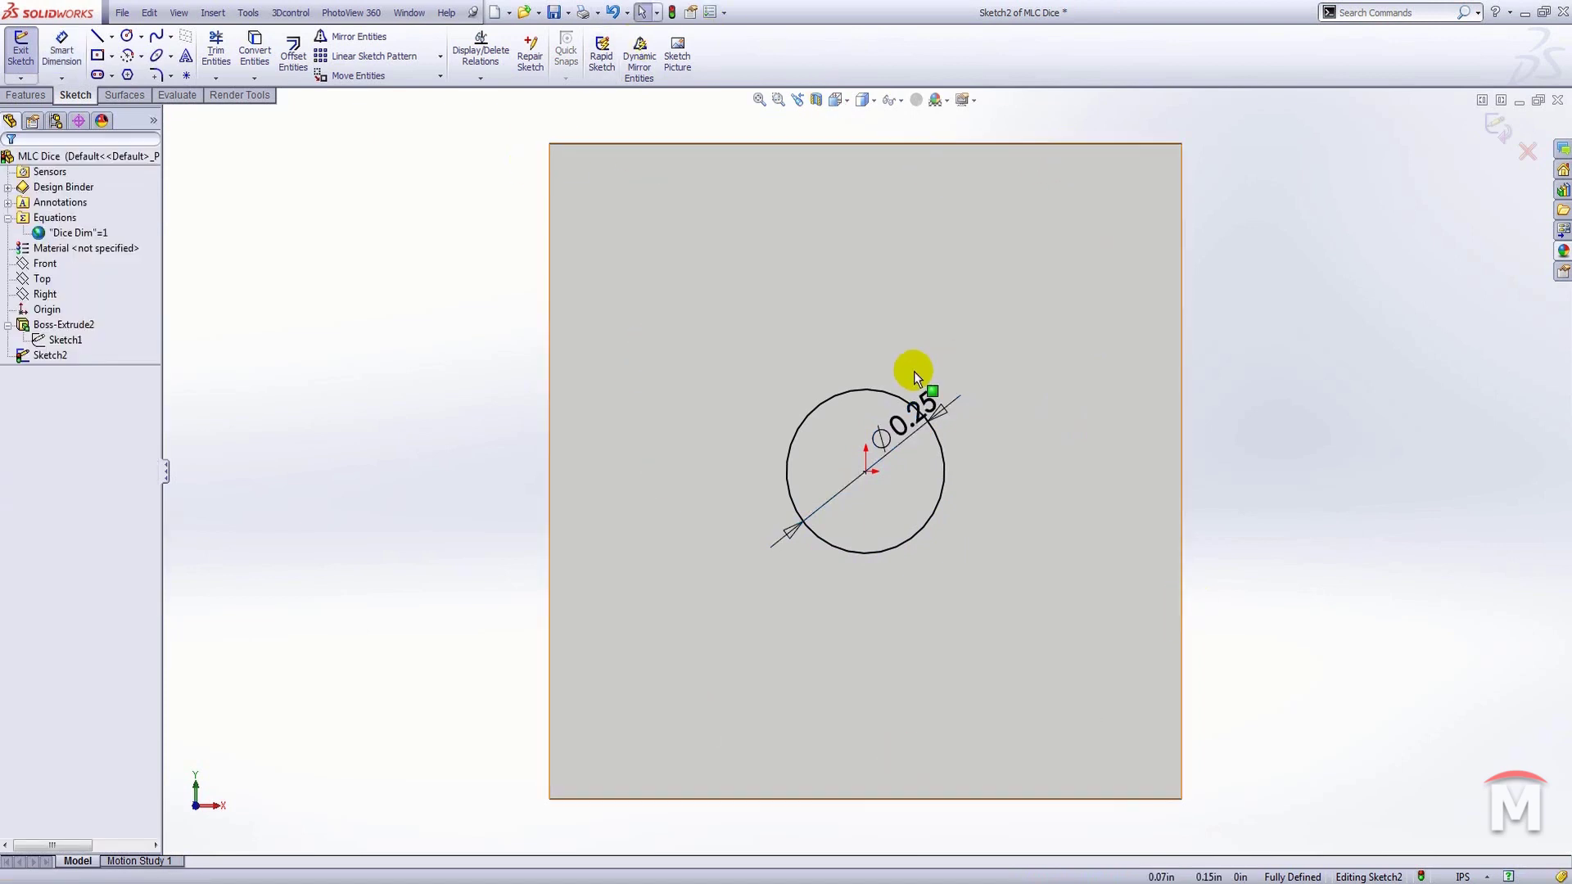
{"action": "mouse_move", "coordinate": [899, 437]}
{"action": "left_mouse_down"}
{"action": "mouse_move", "coordinate": [847, 436]}
{"action": "mouse_move", "coordinate": [843, 452]}
{"action": "mouse_move", "coordinate": [892, 430]}
{"action": "left_mouse_up"}
{"action": "left_click", "coordinate": [1121, 429]}
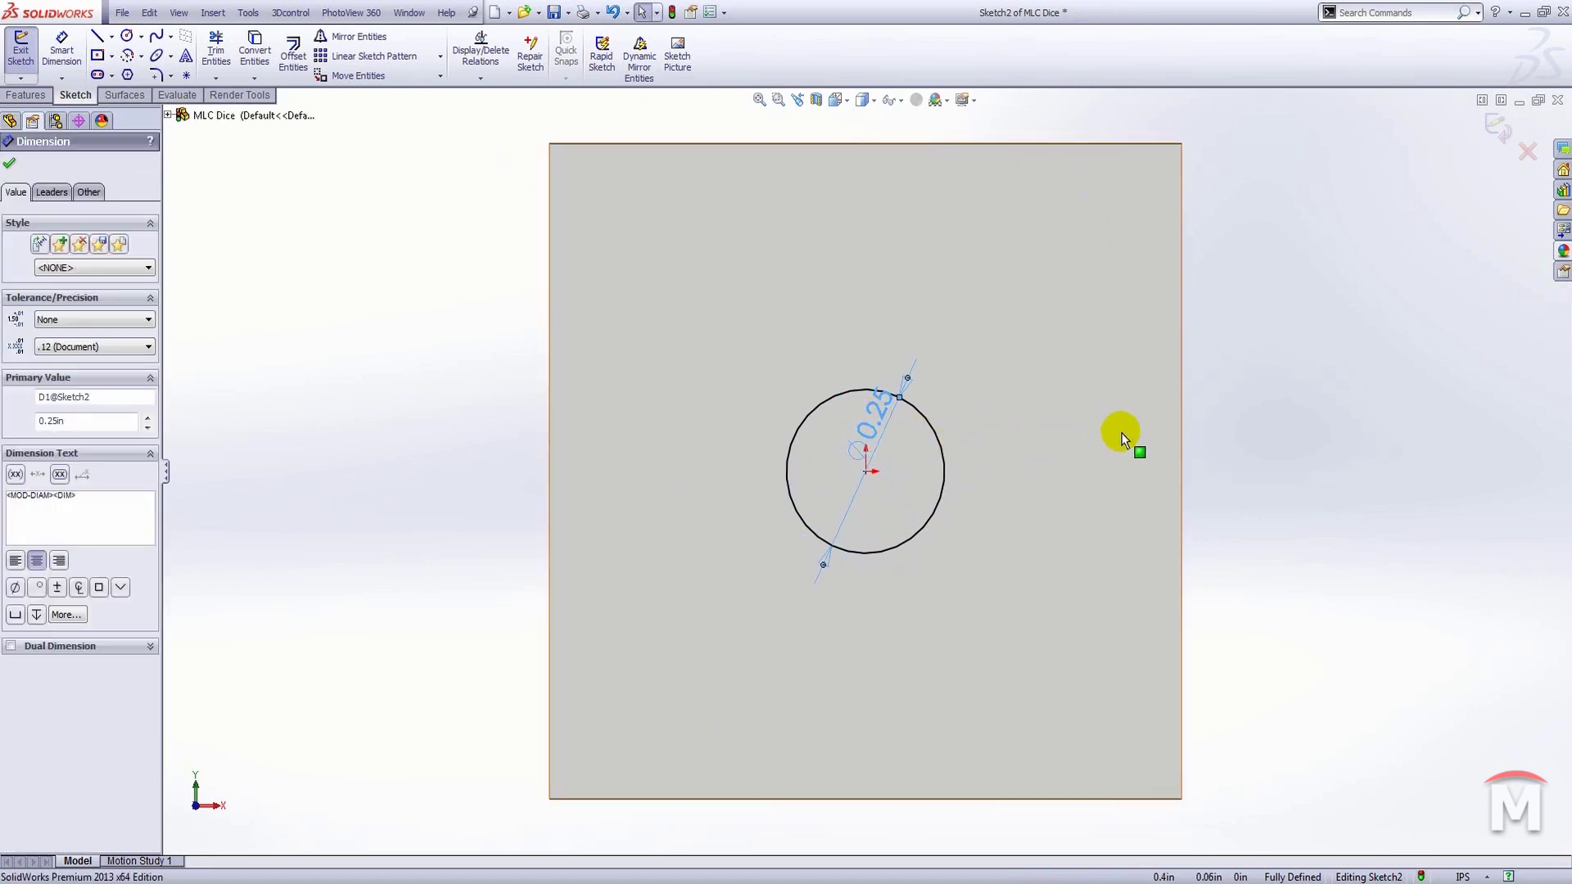
Sketch a vertical construction line about 0.2 in long upward from the origin.
{"action": "scroll", "coordinate": [961, 395], "scroll_direction": "up", "scroll_amount": 3}
{"action": "scroll", "coordinate": [886, 450], "scroll_direction": "down", "scroll_amount": 4}
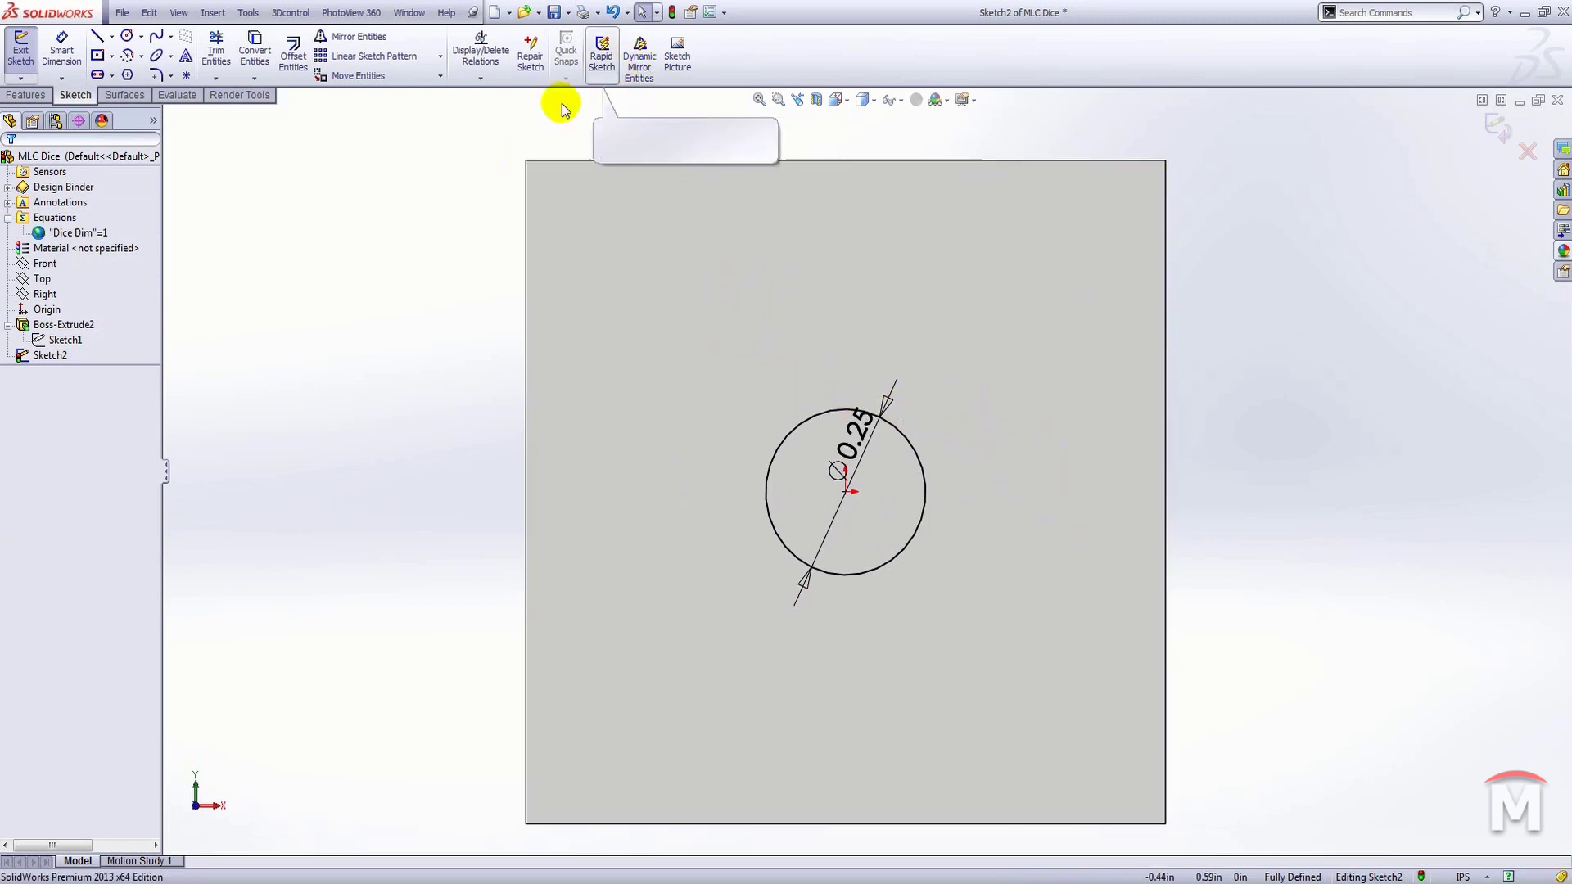
{"action": "right_click_drag", "start_coordinate": [472, 187], "coordinate": [398, 232]}
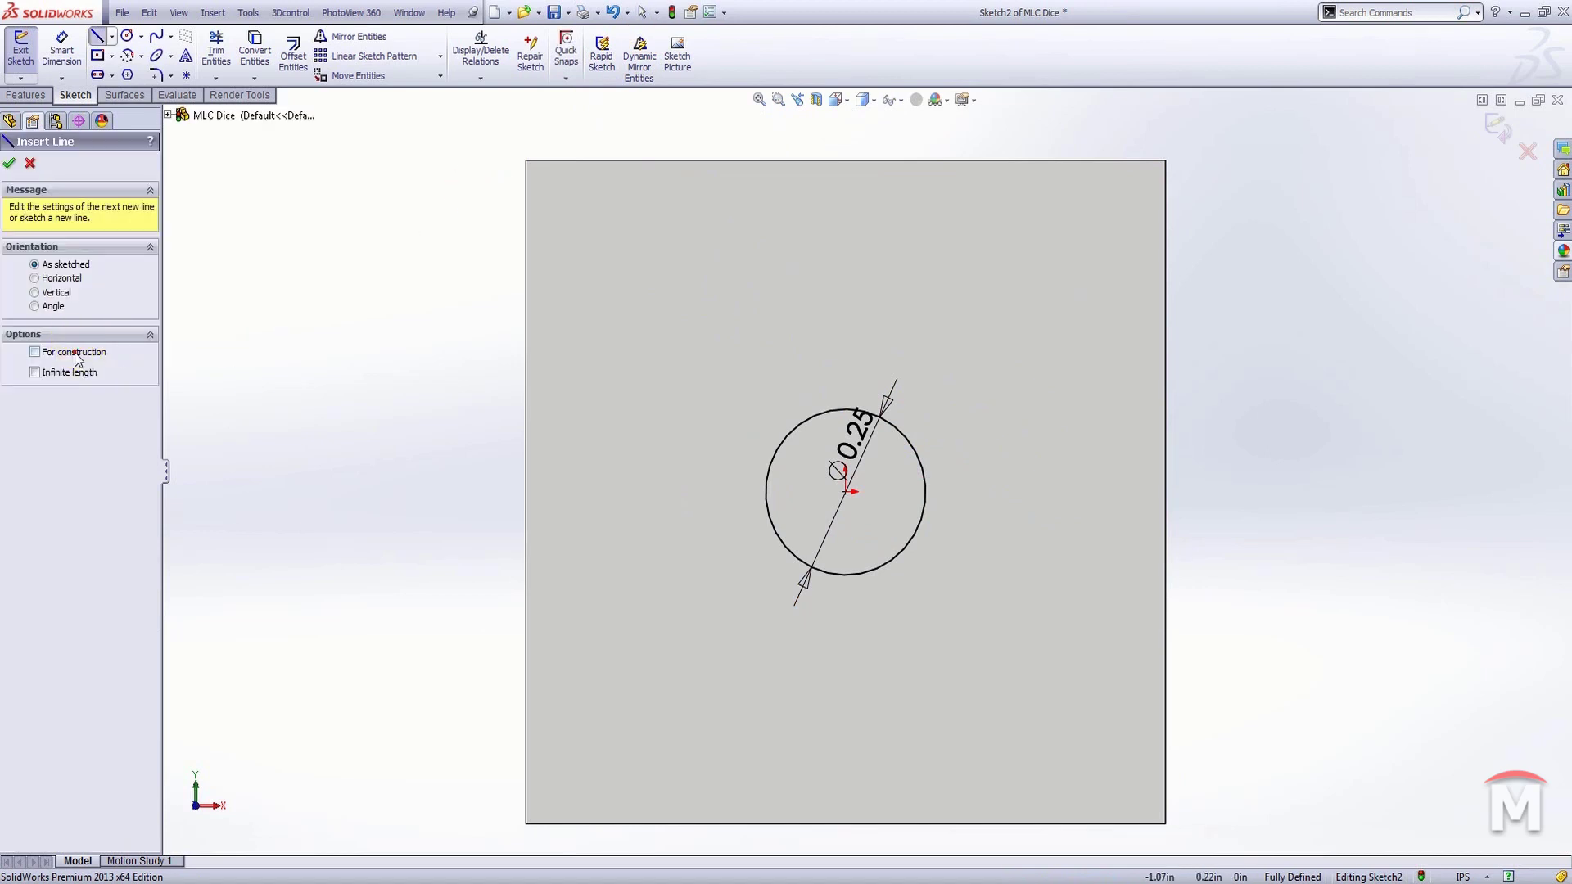
{"action": "left_click", "coordinate": [846, 492]}
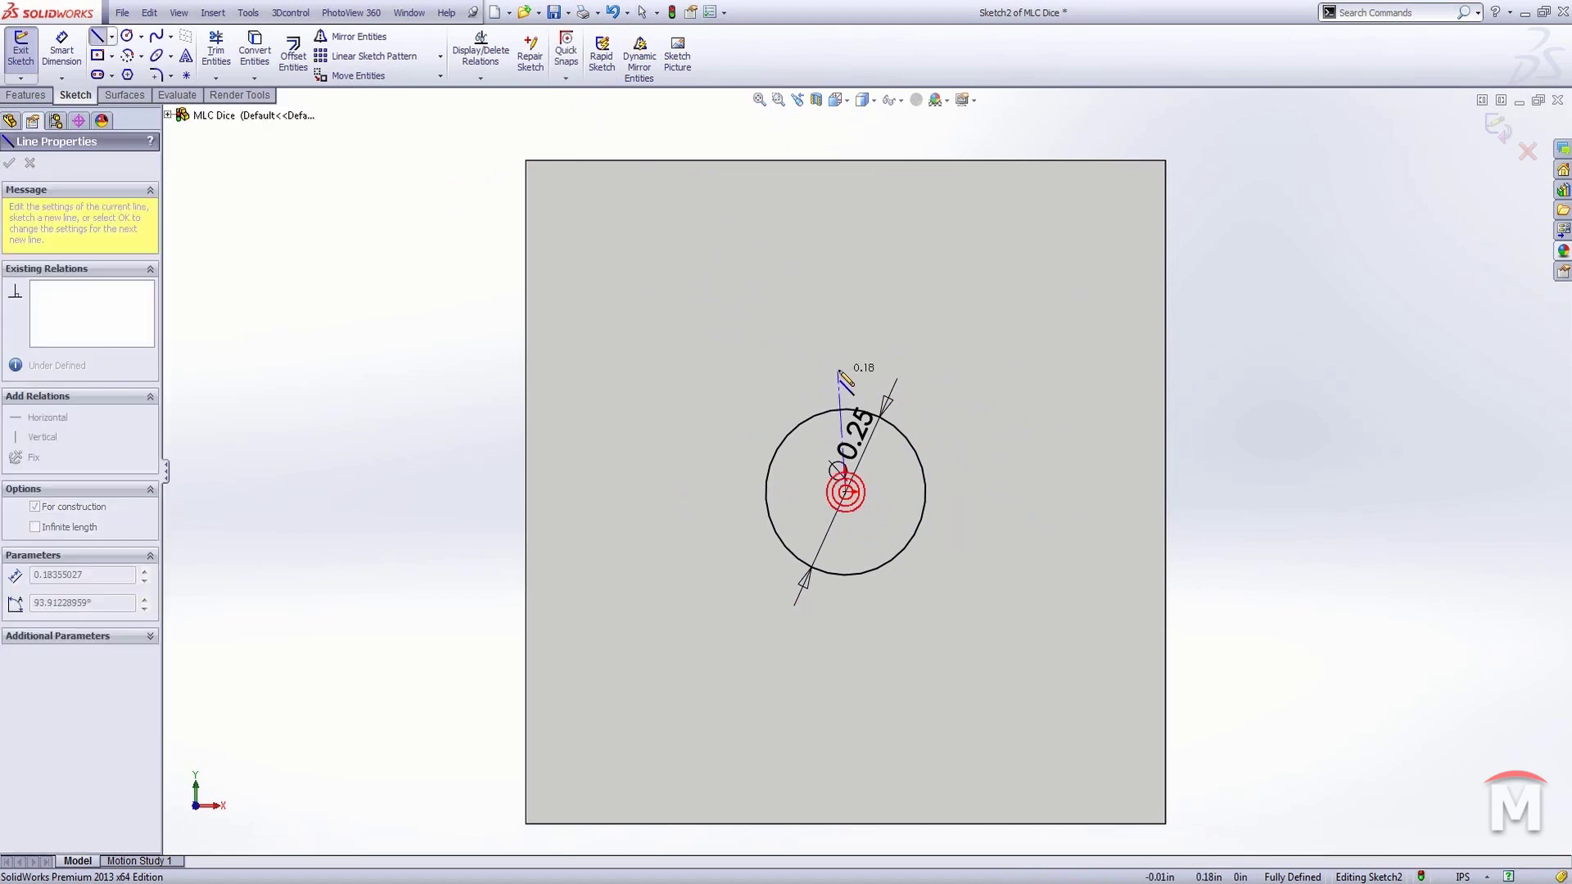
{"action": "key", "text": "Escape"}
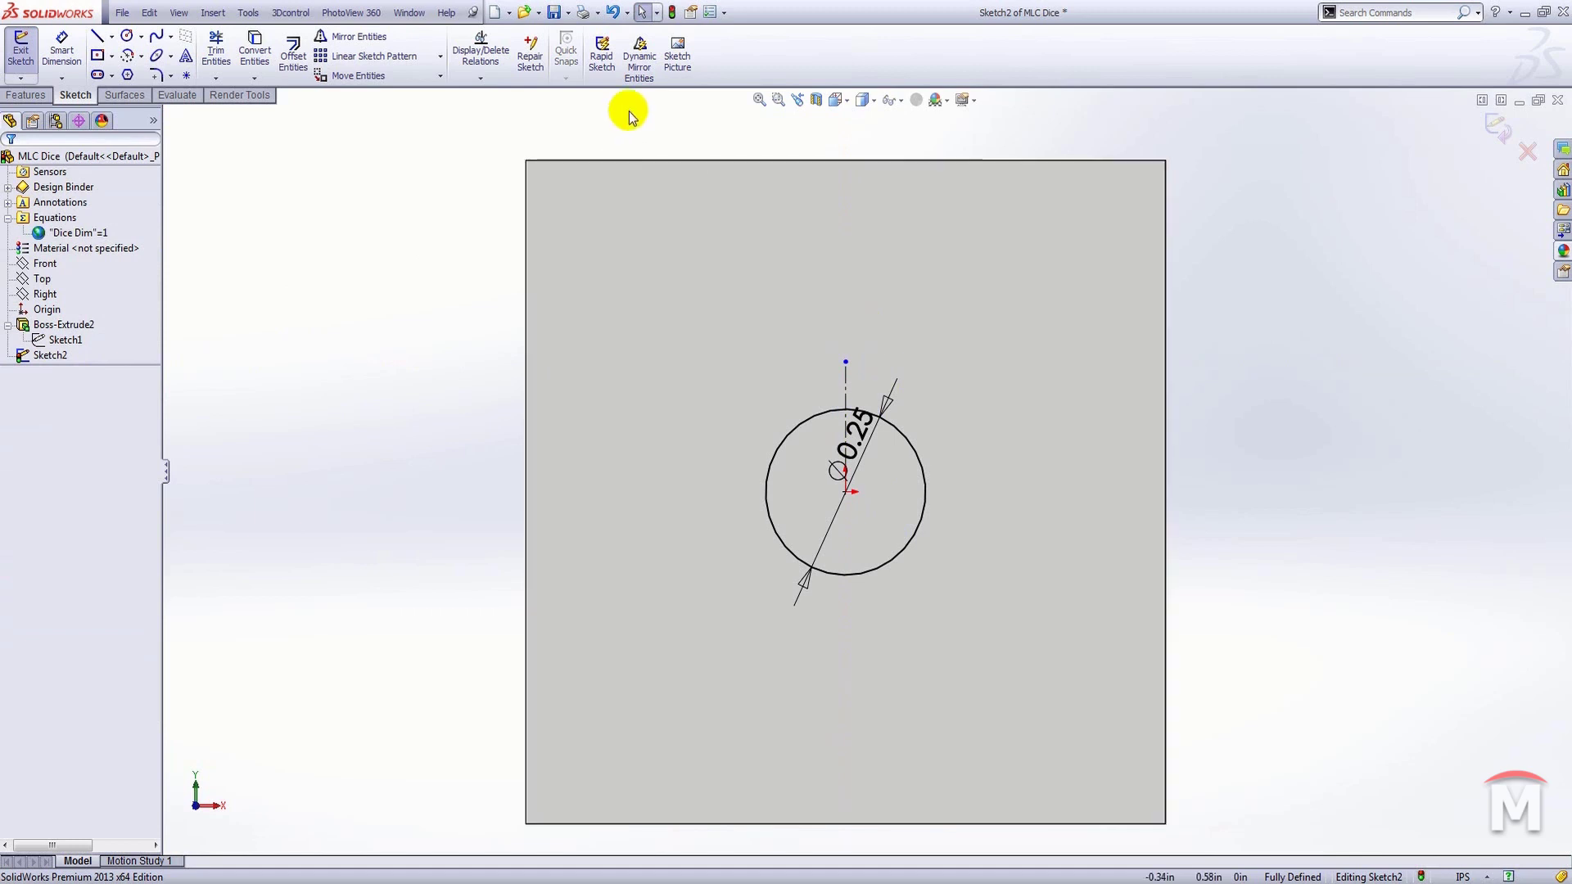
Dynamically mirror about the construction line and sketch upper, middle and lower circle pairs beside the centre, with upper and middle radii about 0.10 and 0.08 in.
{"action": "left_click", "coordinate": [638, 53]}
{"action": "left_click", "coordinate": [849, 393]}
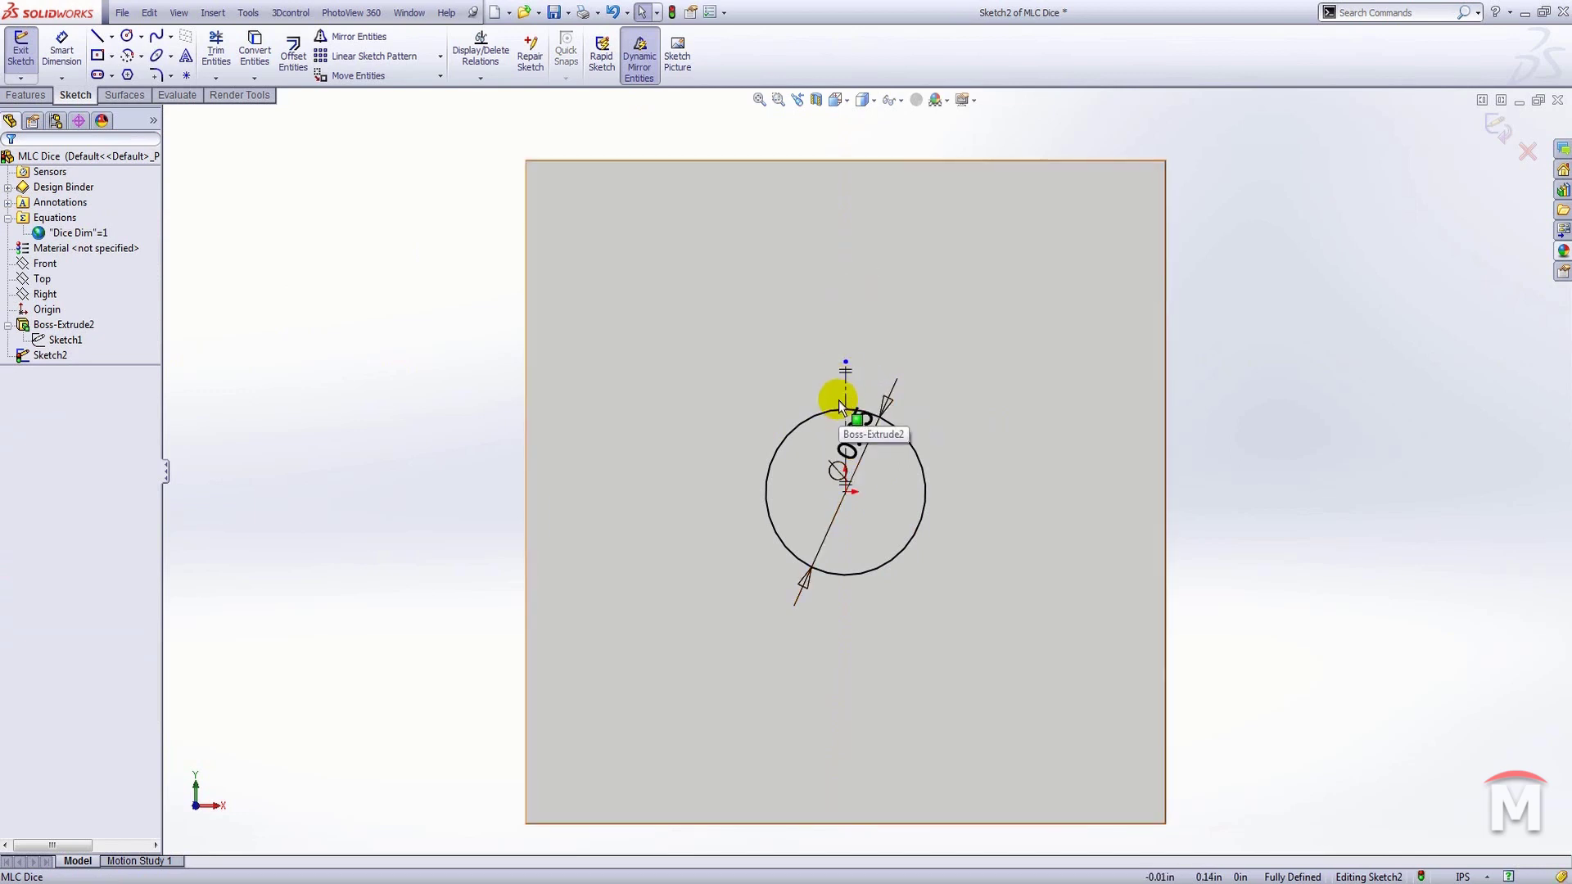
{"action": "right_click_drag", "start_coordinate": [839, 400], "coordinate": [925, 376]}
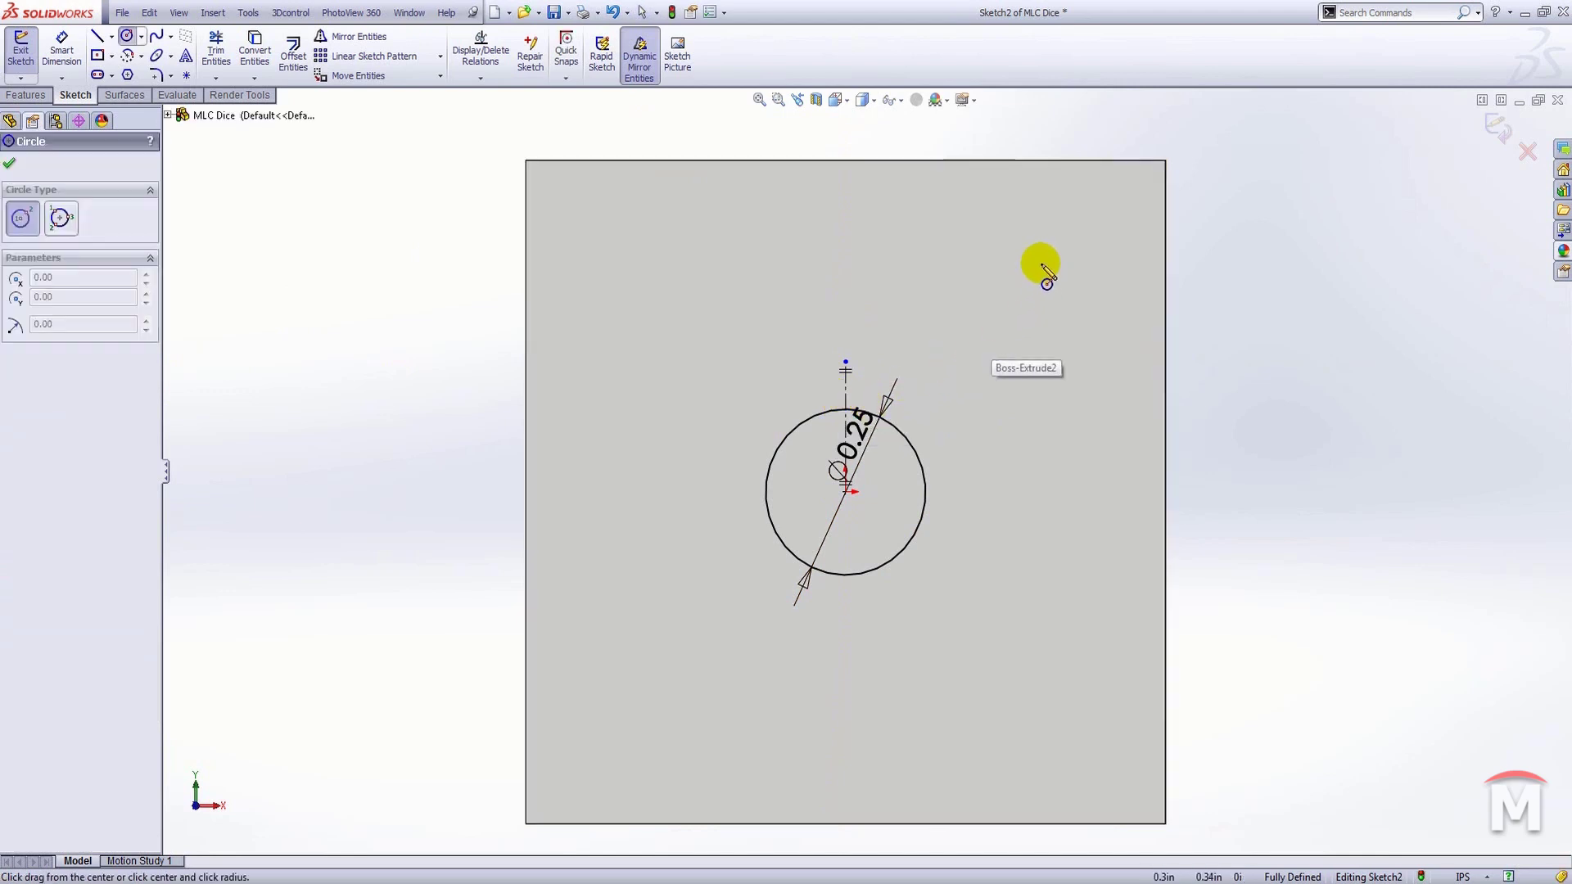
{"action": "left_click", "coordinate": [1049, 248]}
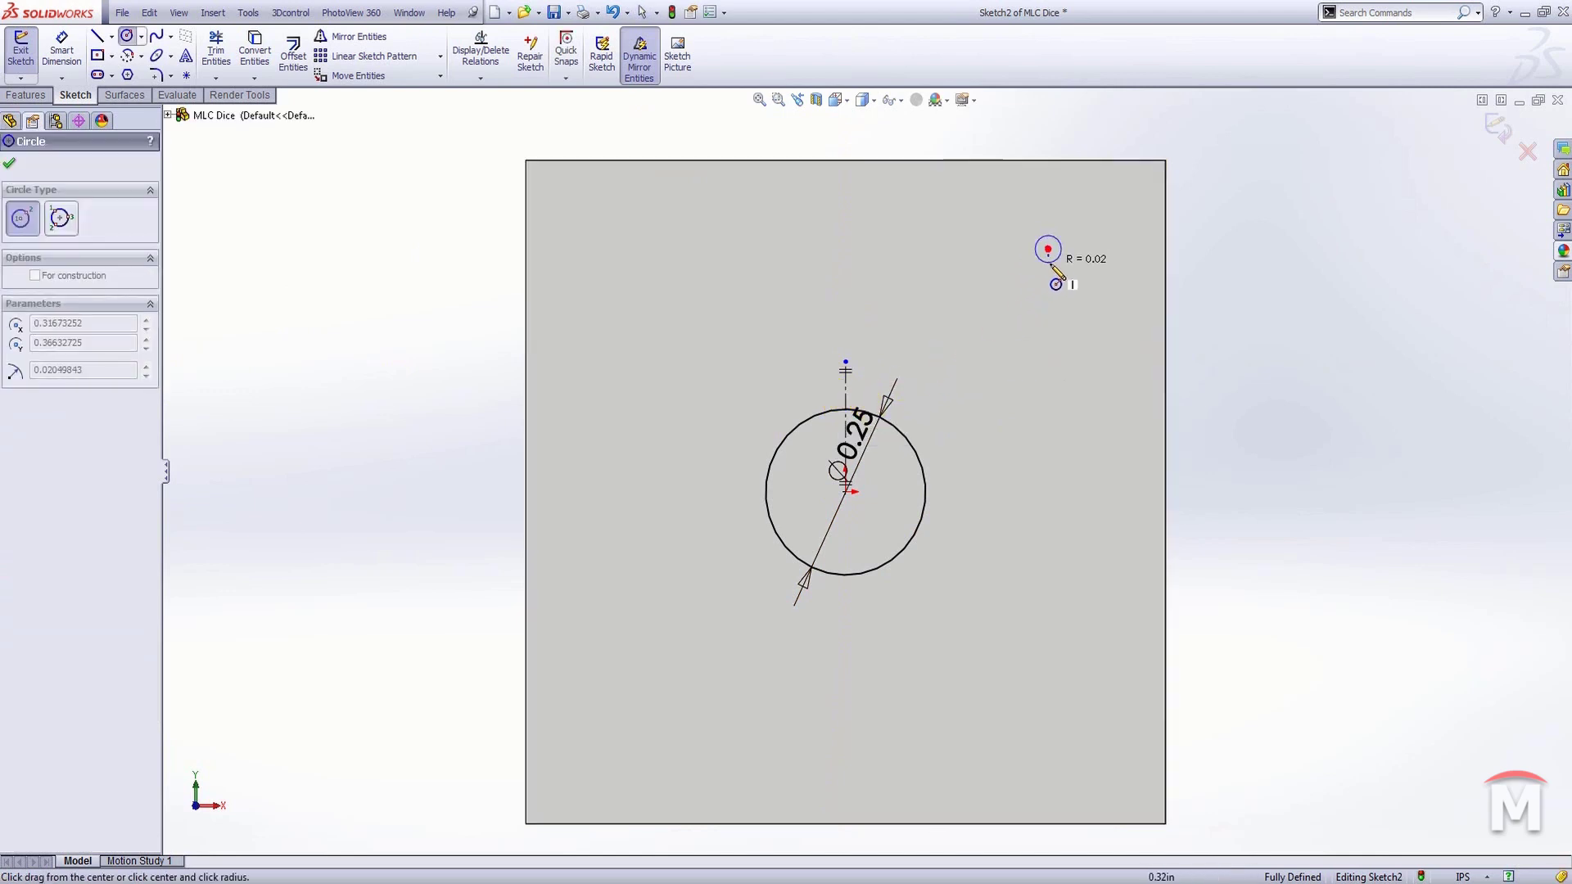
{"action": "left_click", "coordinate": [1062, 316]}
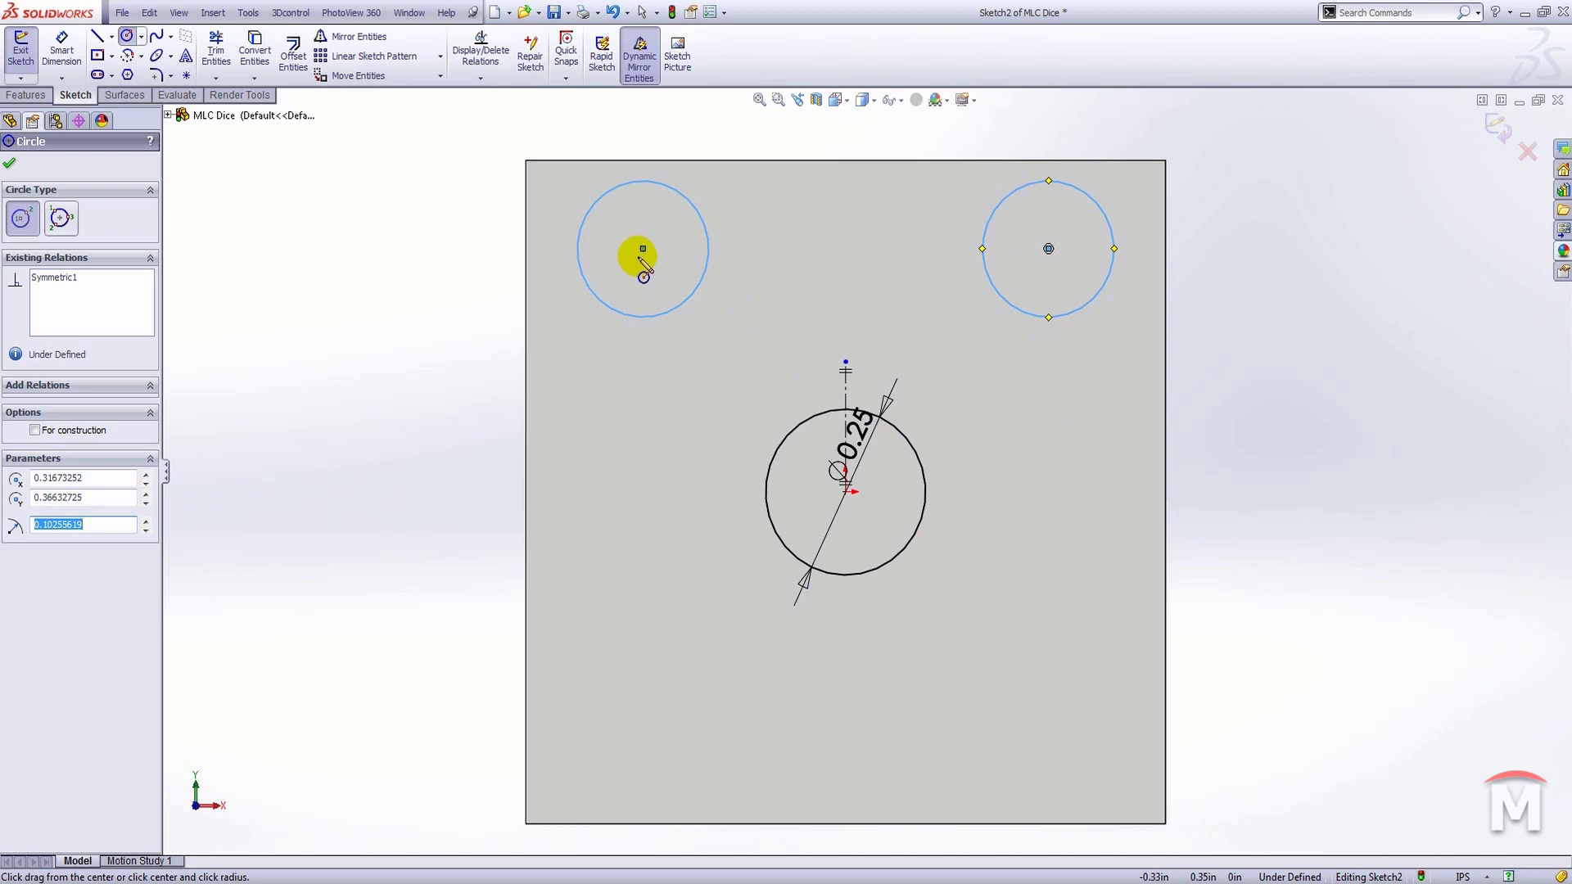
{"action": "left_click", "coordinate": [654, 469]}
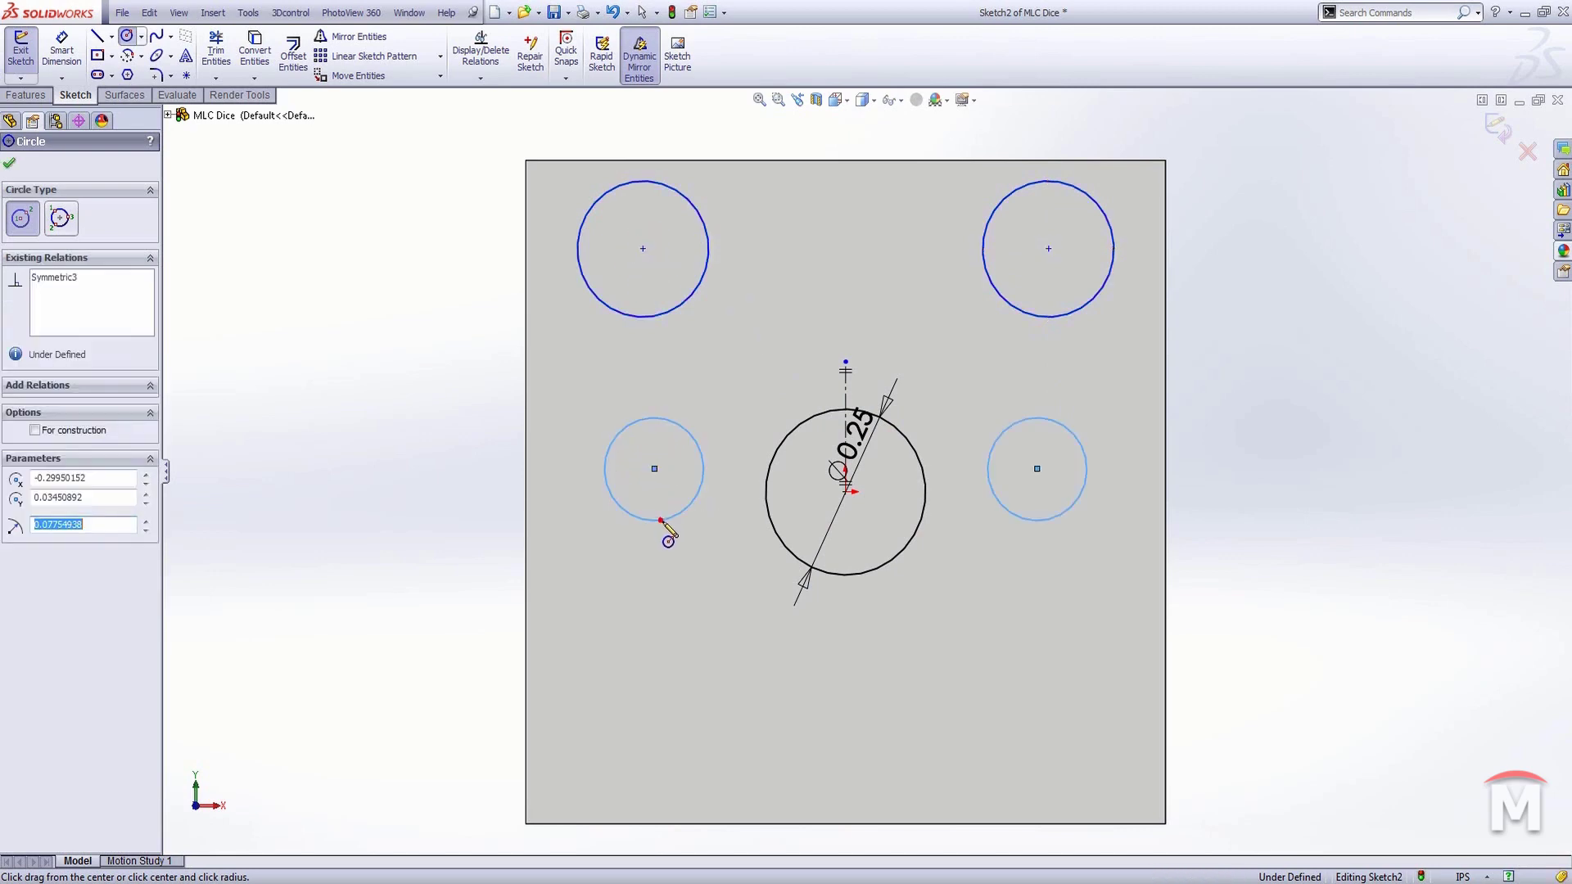
{"action": "left_click", "coordinate": [1062, 522]}
{"action": "left_click", "coordinate": [1048, 697]}
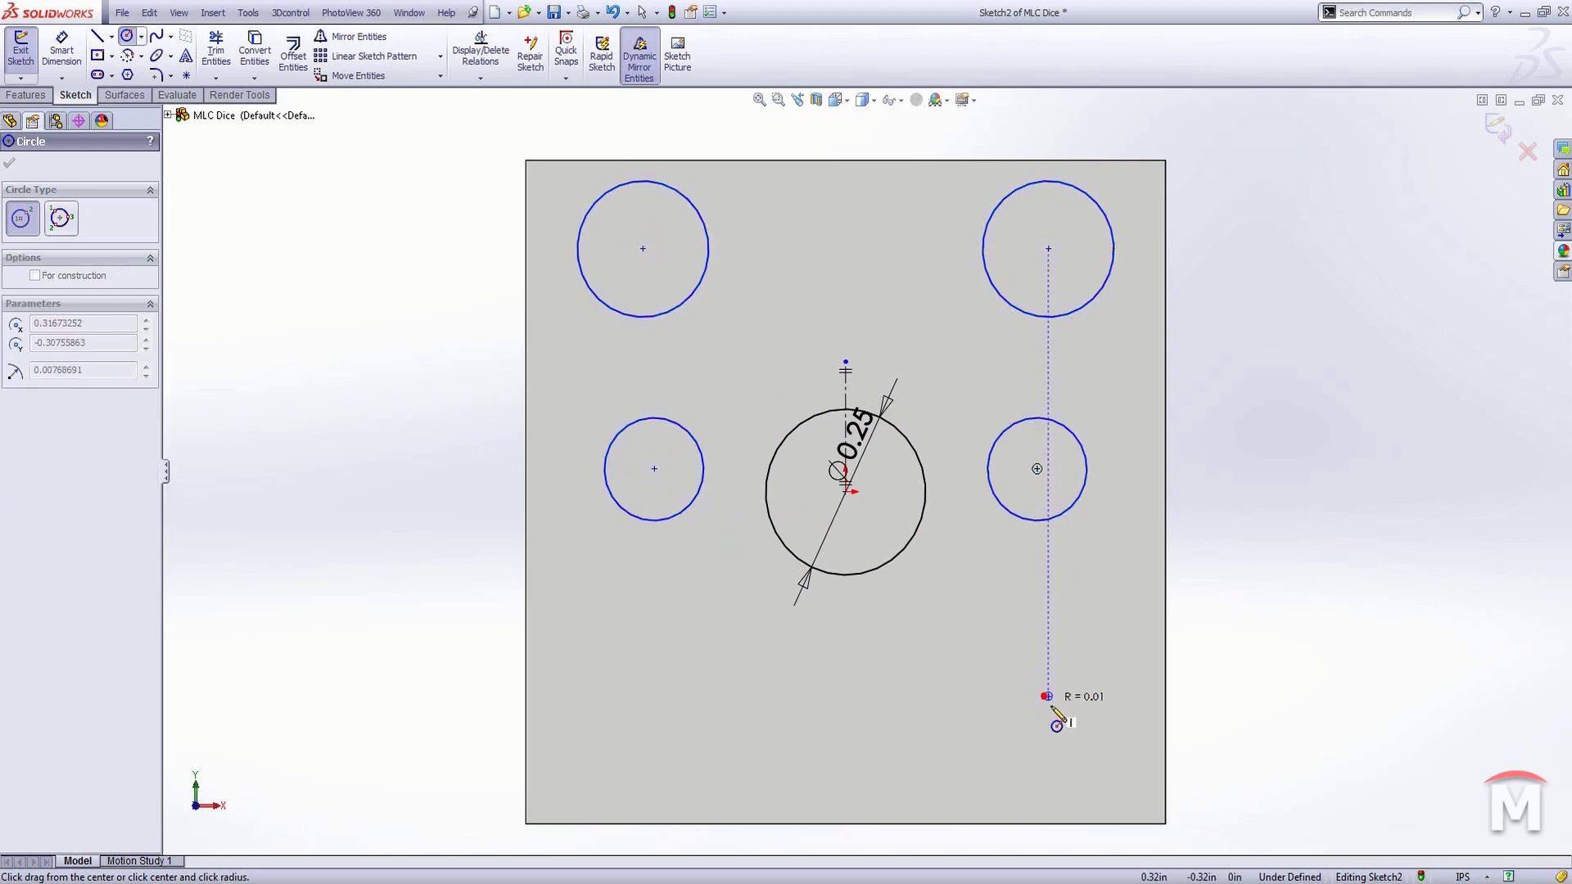
{"action": "left_click", "coordinate": [1060, 749]}
{"action": "key", "text": "Escape"}
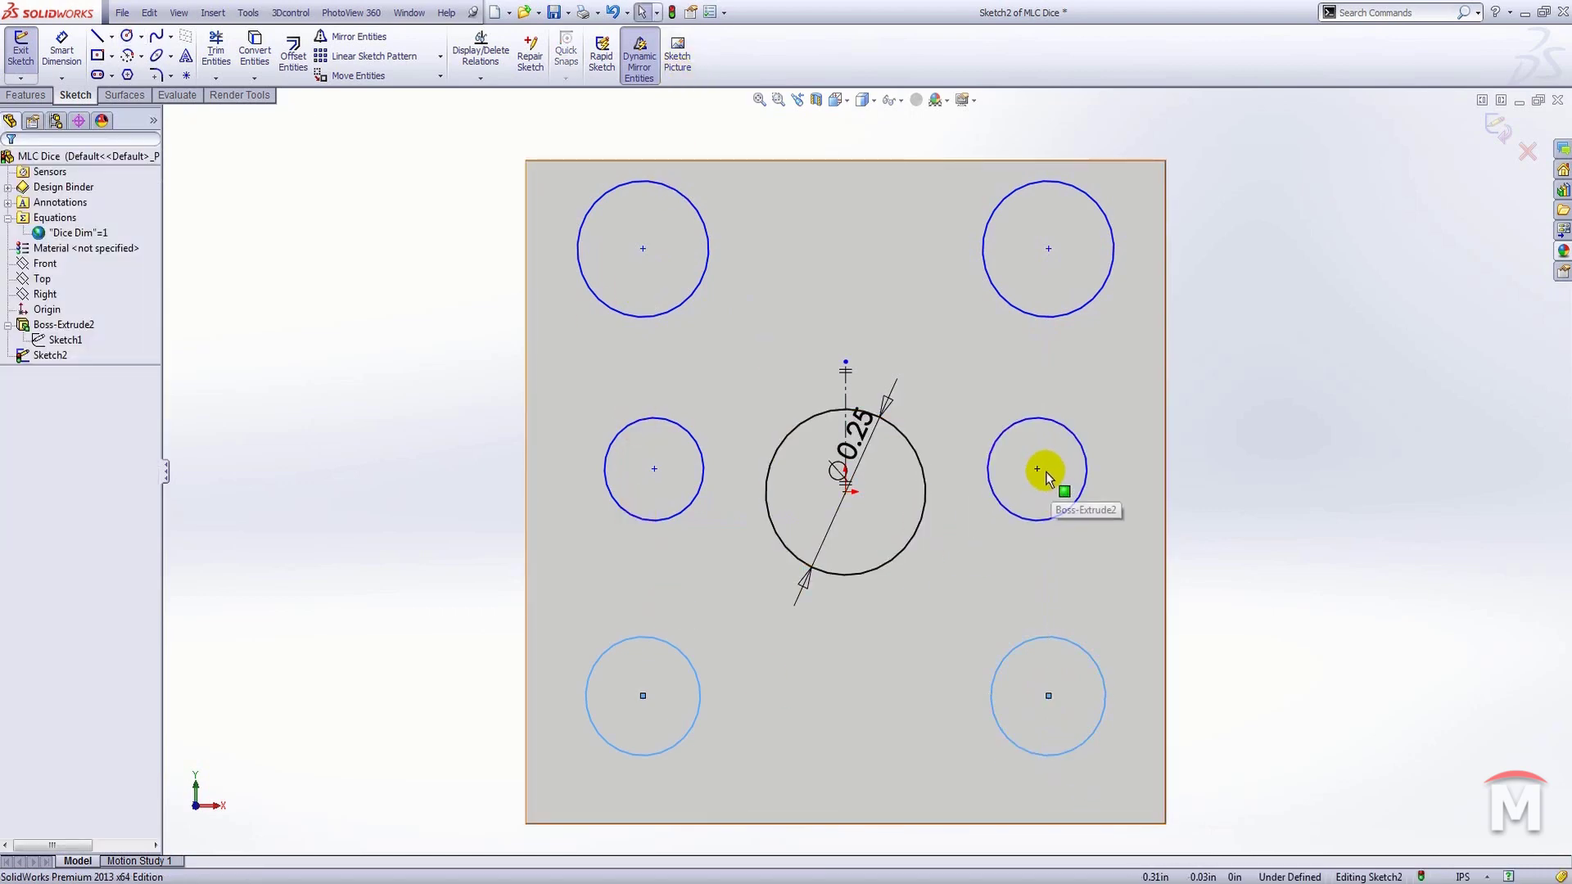
Add a vertical relation between the centres of the three circles on the face's right side.
{"action": "left_click", "coordinate": [1256, 616]}
{"action": "left_click", "coordinate": [1048, 696]}
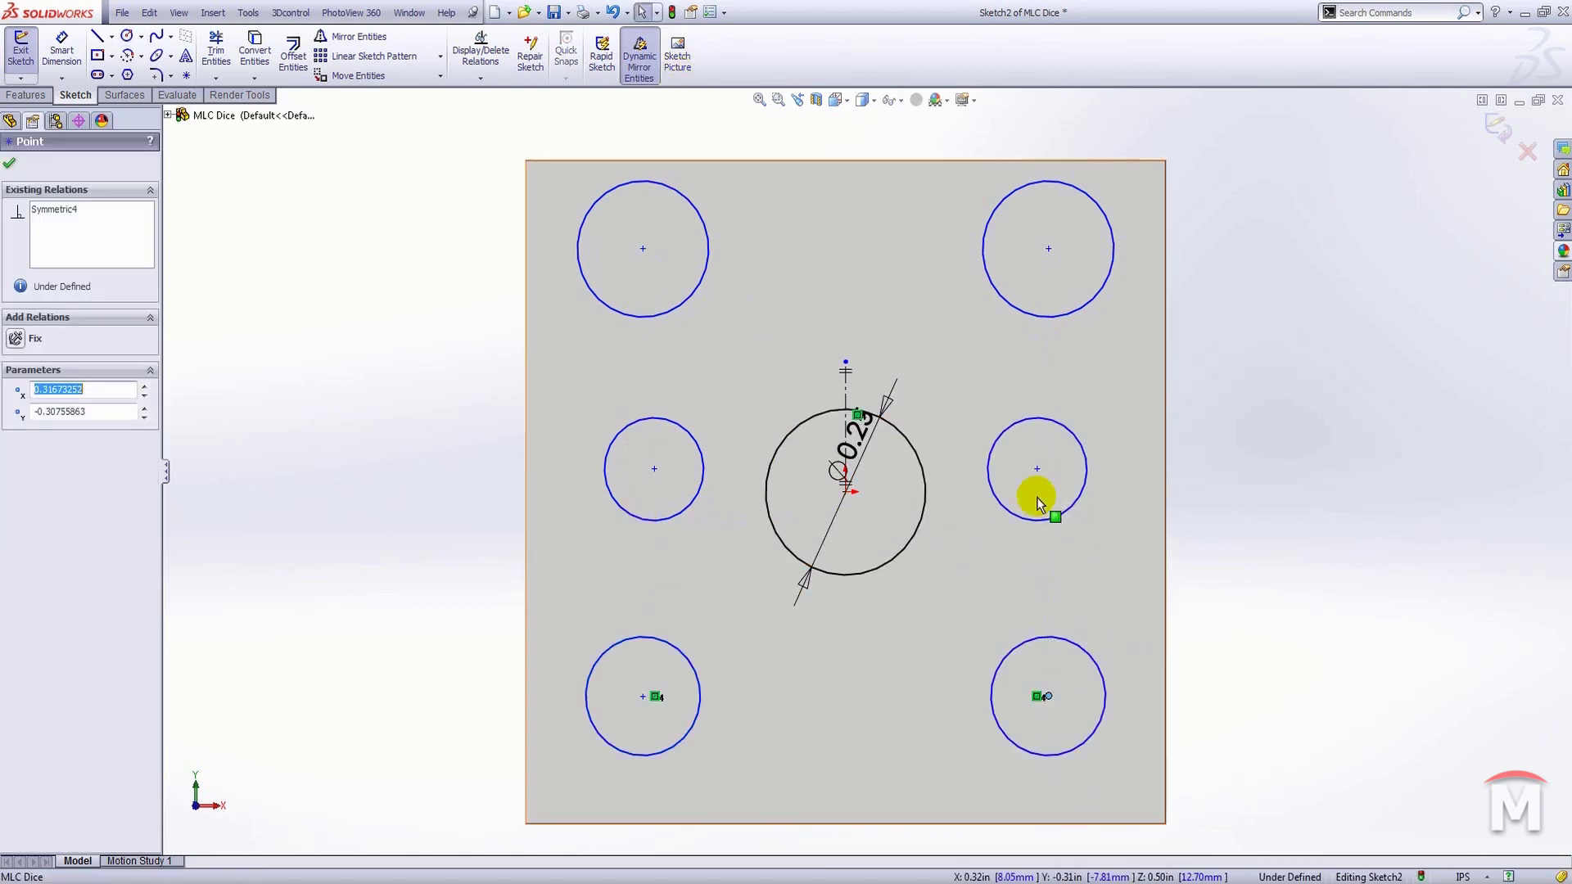
{"action": "left_click", "coordinate": [1036, 470], "text": "ctrl"}
{"action": "left_click", "coordinate": [1048, 248], "text": "ctrl"}
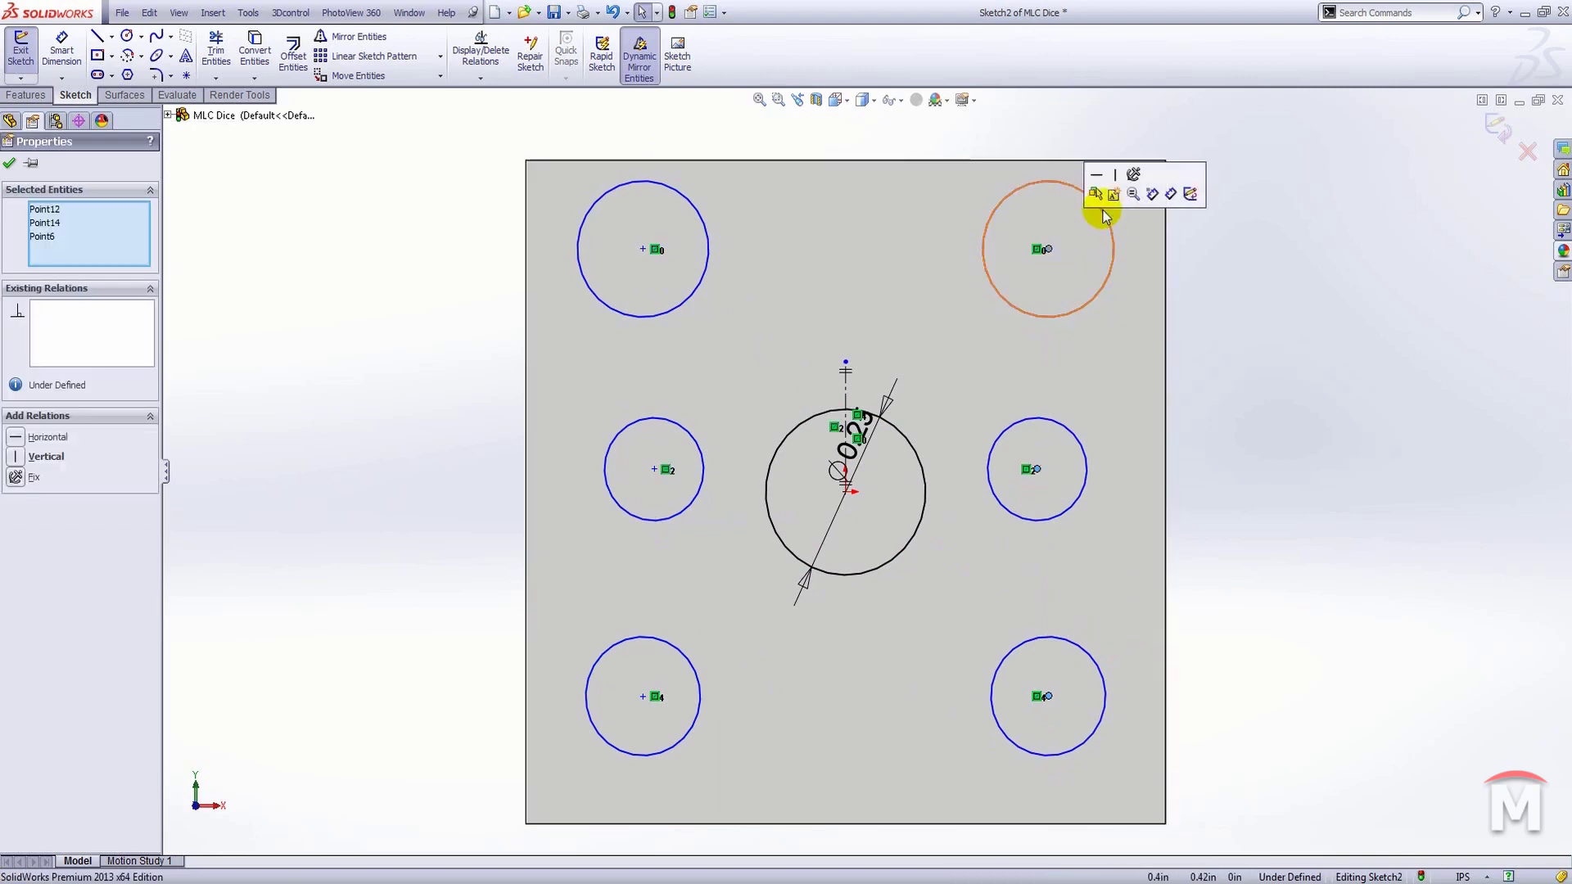
{"action": "left_click", "coordinate": [1117, 176]}
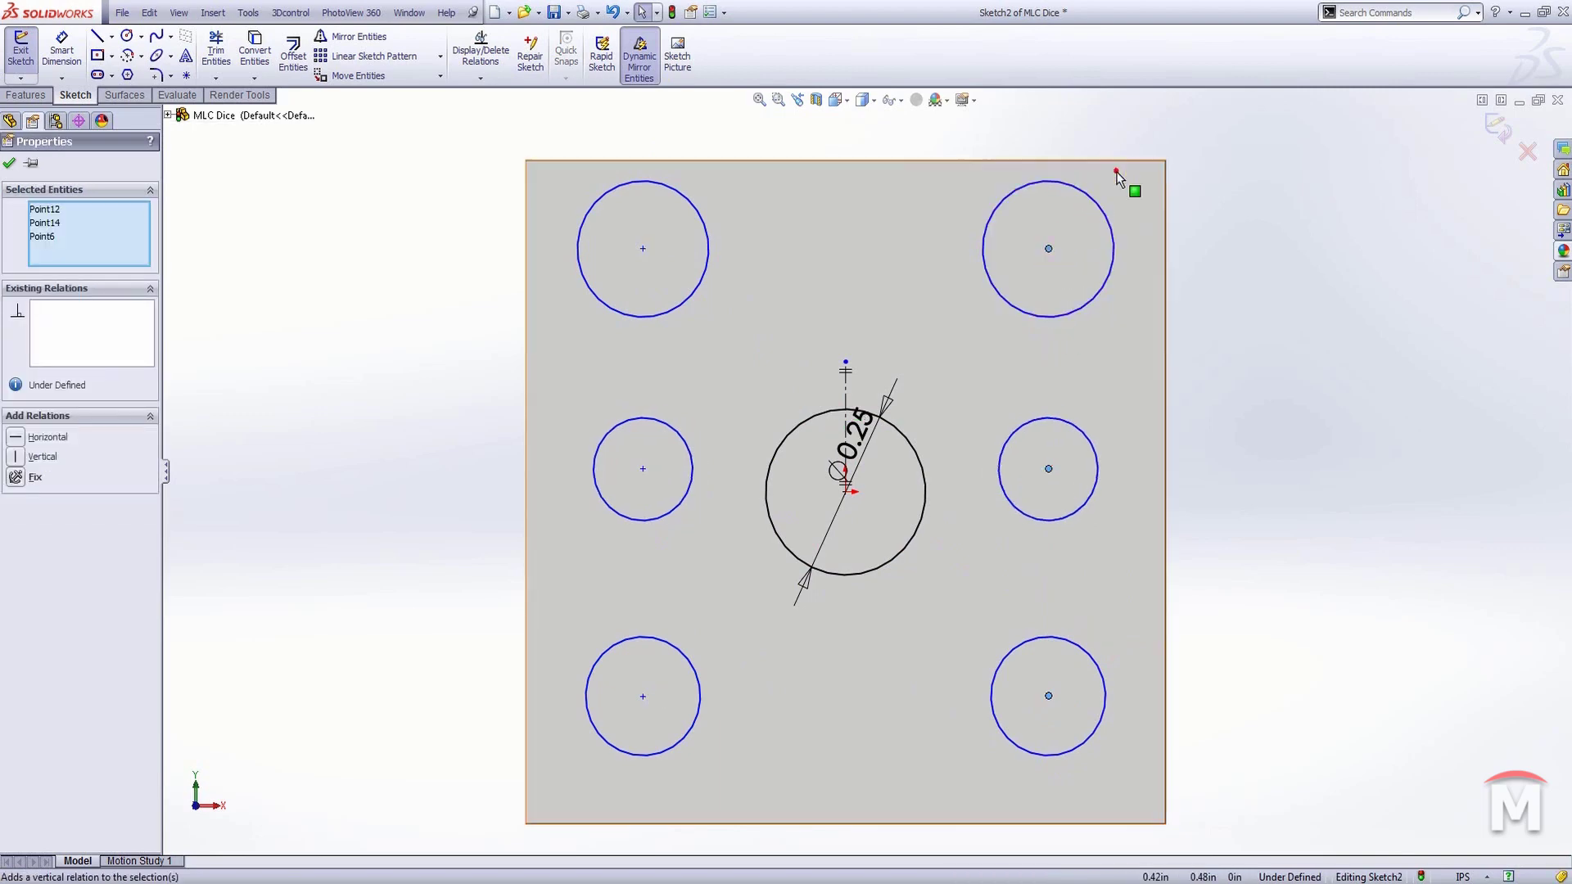
Make the three right-side circles equal in size to the central 0.25 in circle.
{"action": "left_click", "coordinate": [1071, 316]}
{"action": "left_click", "coordinate": [1082, 432]}
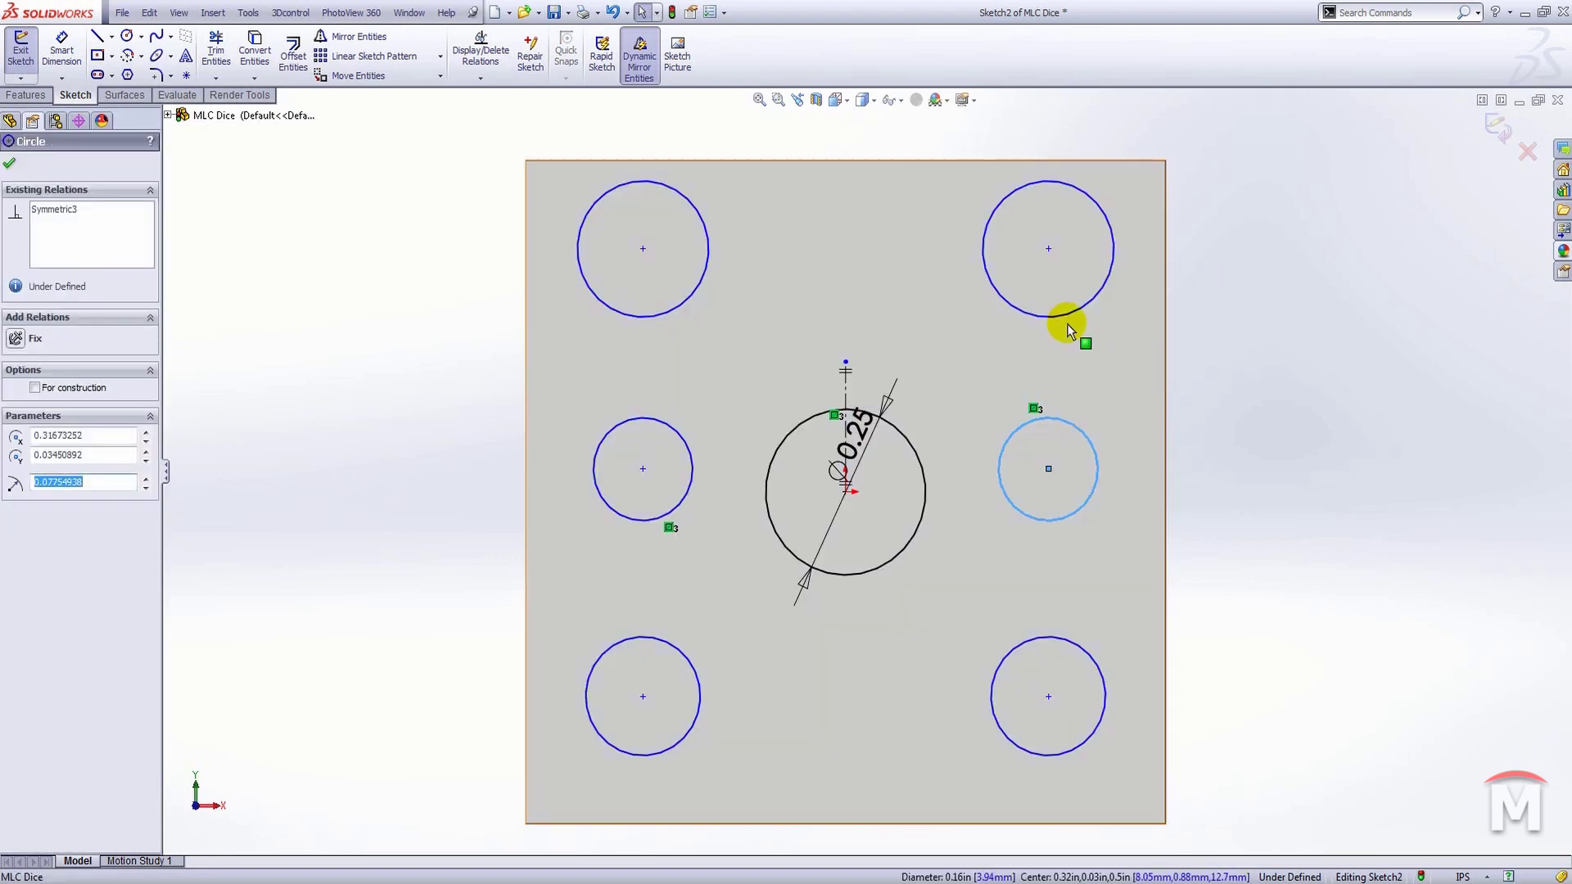
{"action": "left_click", "coordinate": [1068, 320], "text": "ctrl"}
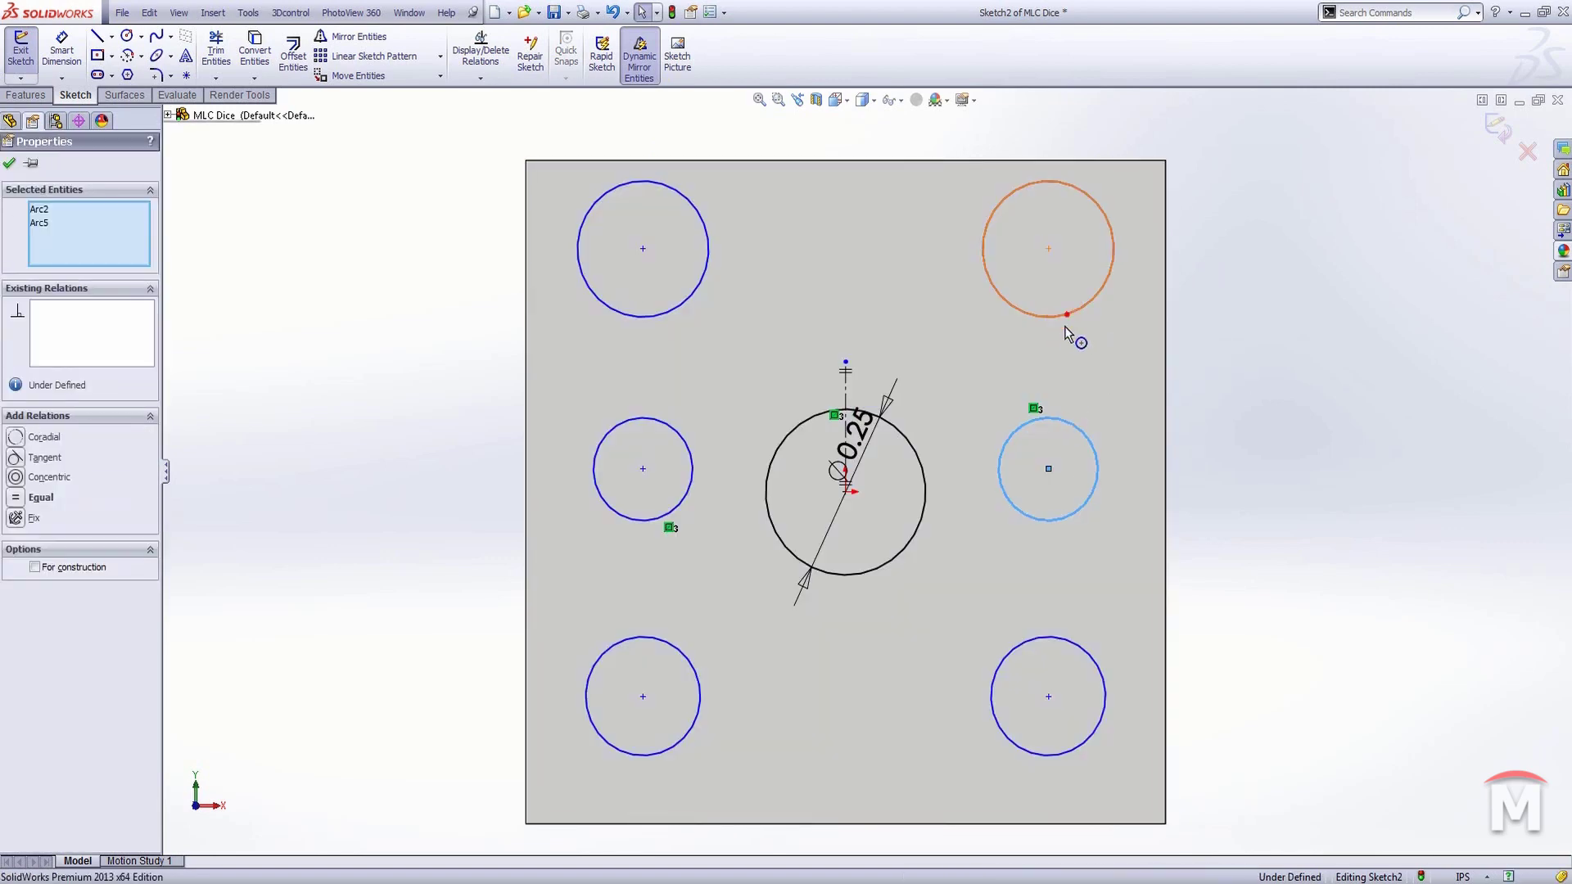
{"action": "left_click", "coordinate": [1065, 636], "text": "ctrl"}
{"action": "left_click", "coordinate": [908, 543], "text": "ctrl"}
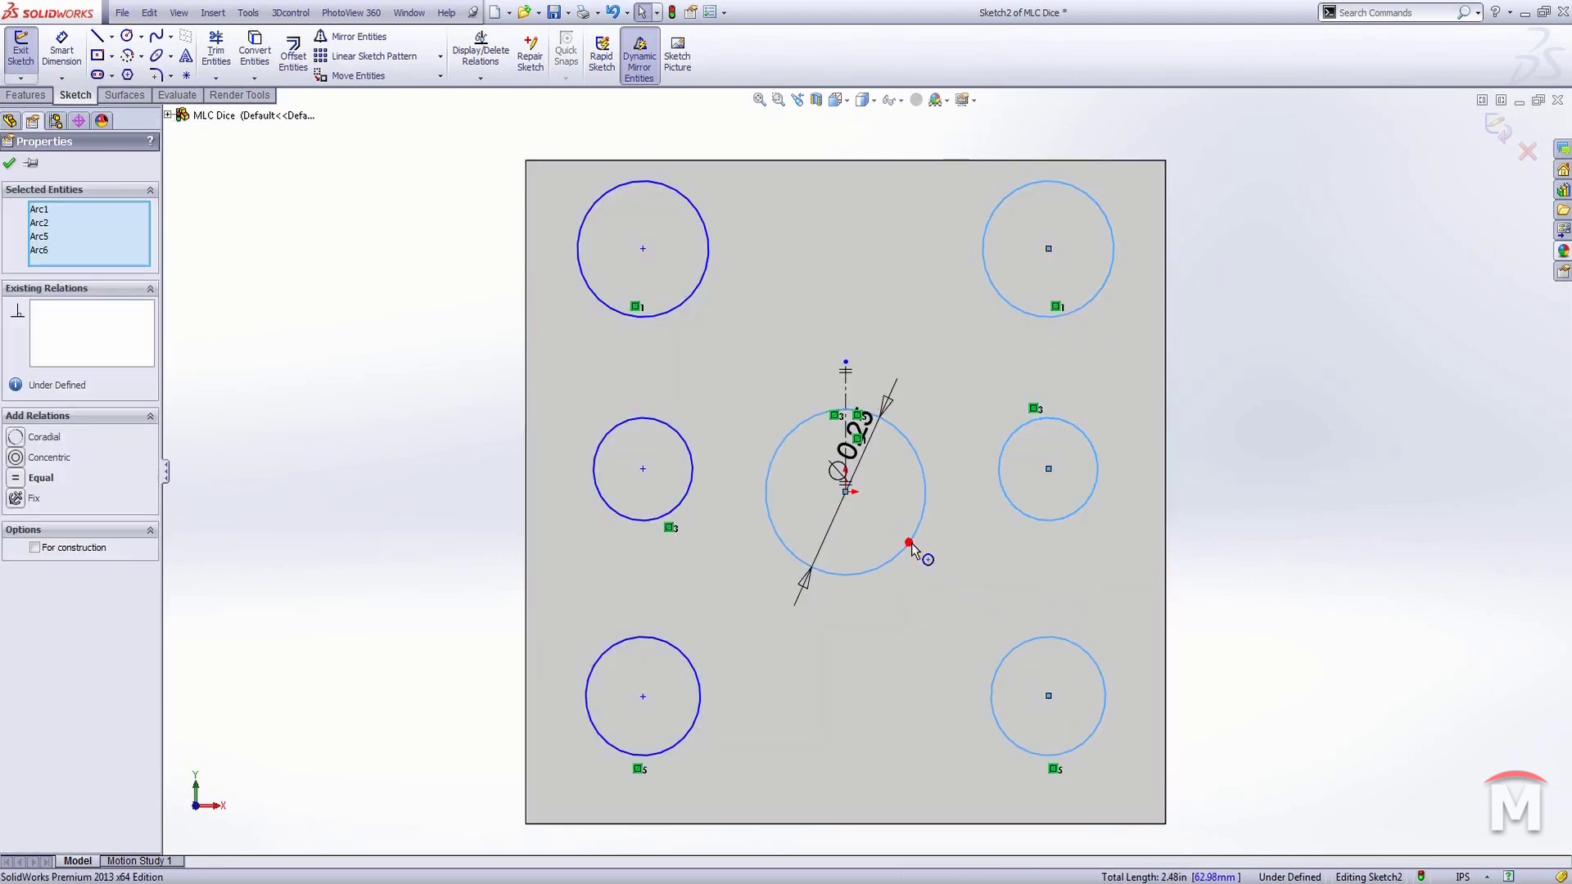
{"action": "left_click", "coordinate": [992, 472]}
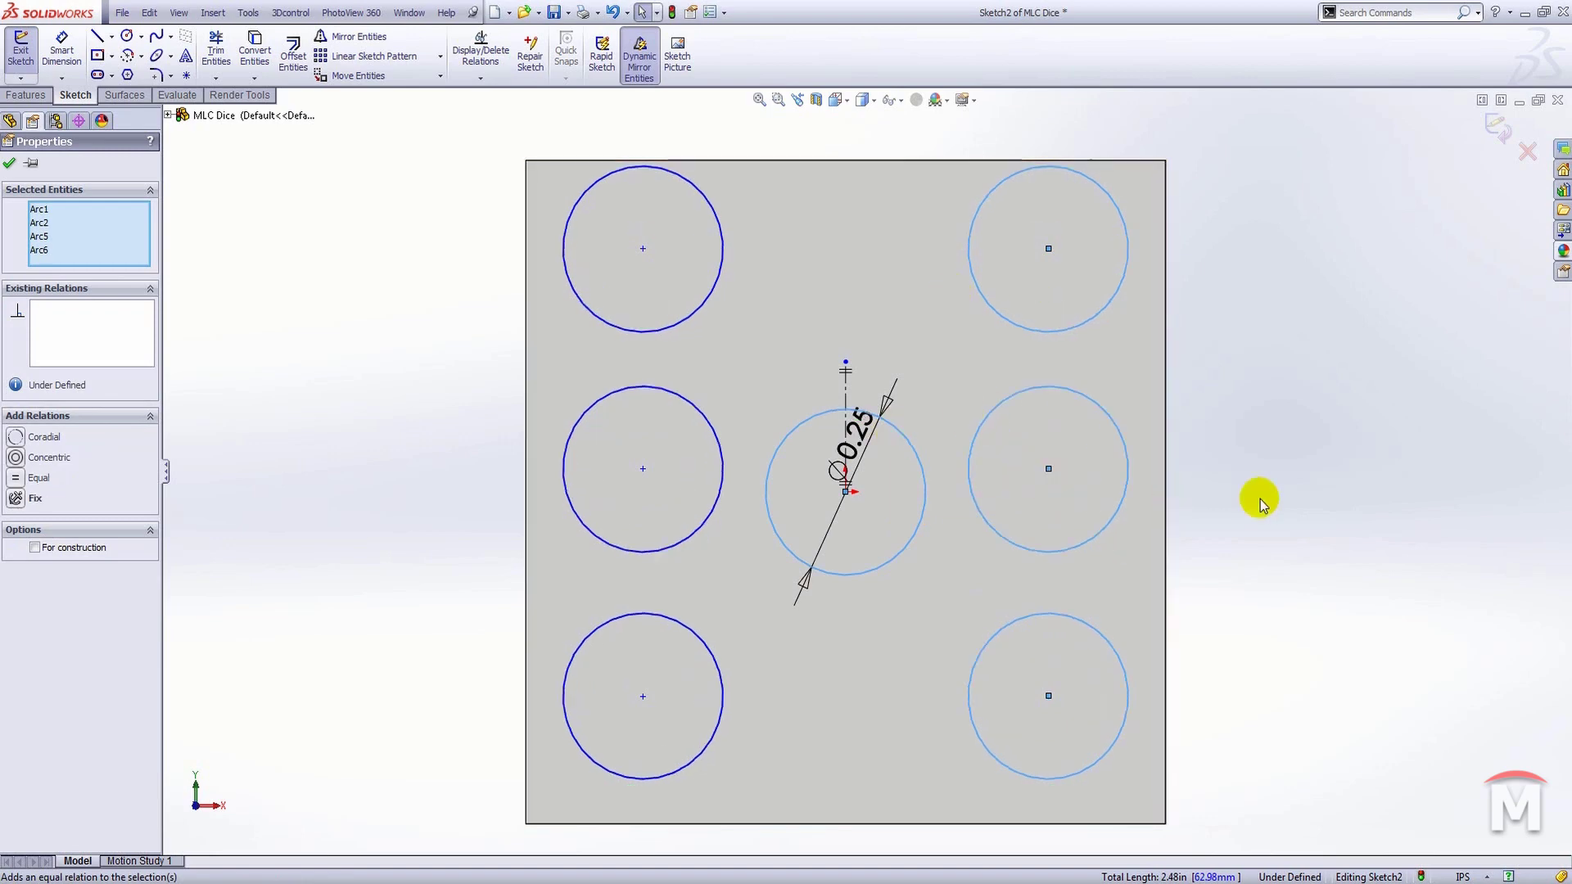
{"action": "left_click", "coordinate": [1287, 501]}
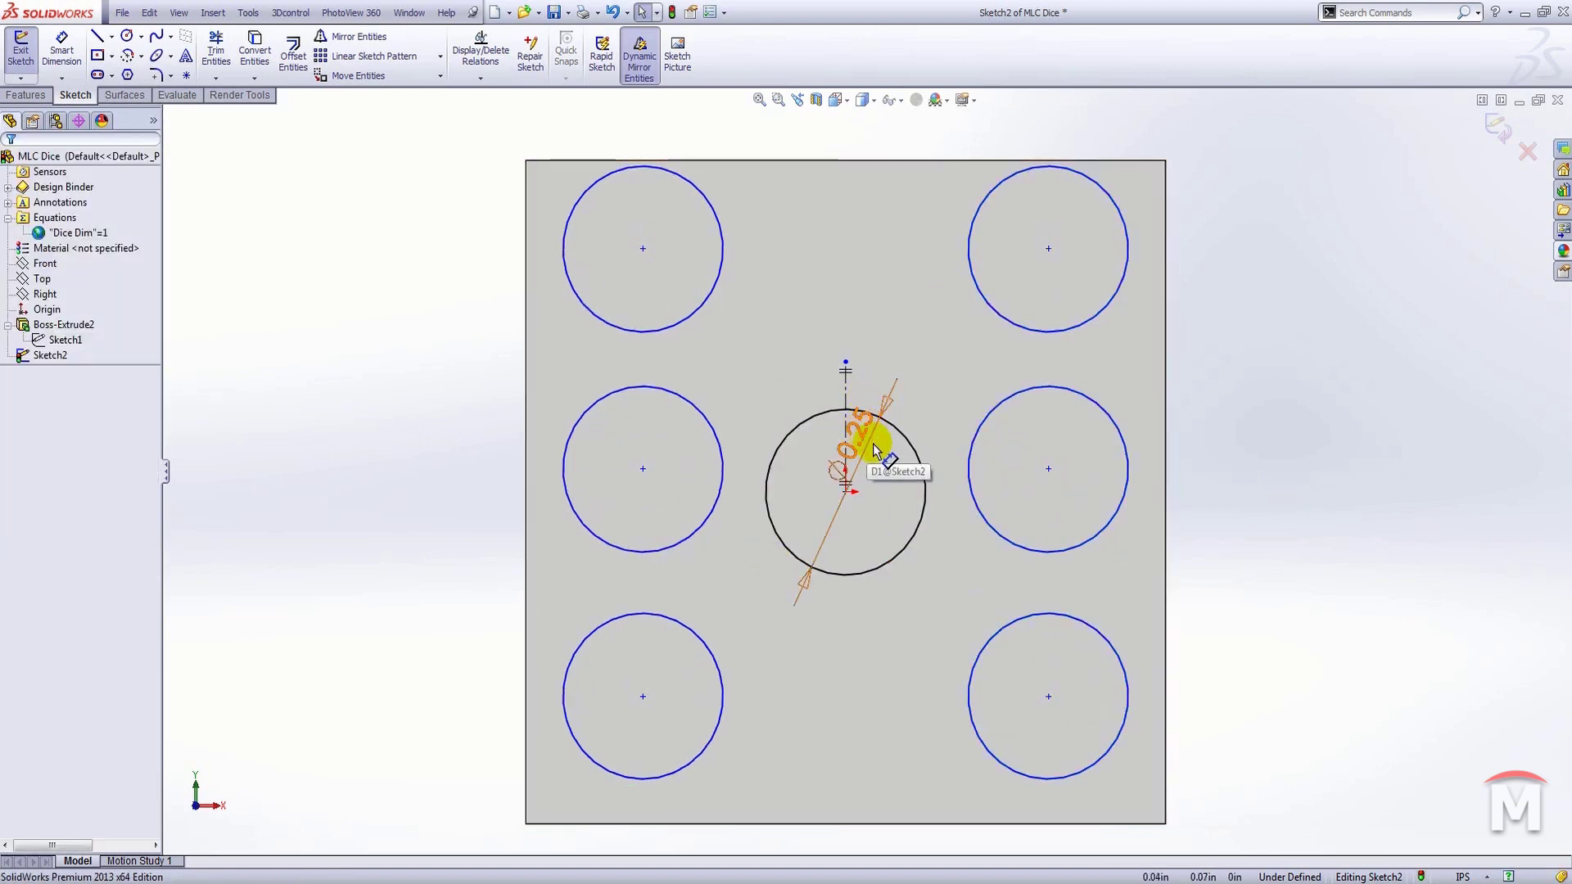
Add a horizontal relation between the centre of the right-side middle circle and the centre of the central circle.
{"action": "left_click", "coordinate": [848, 491]}
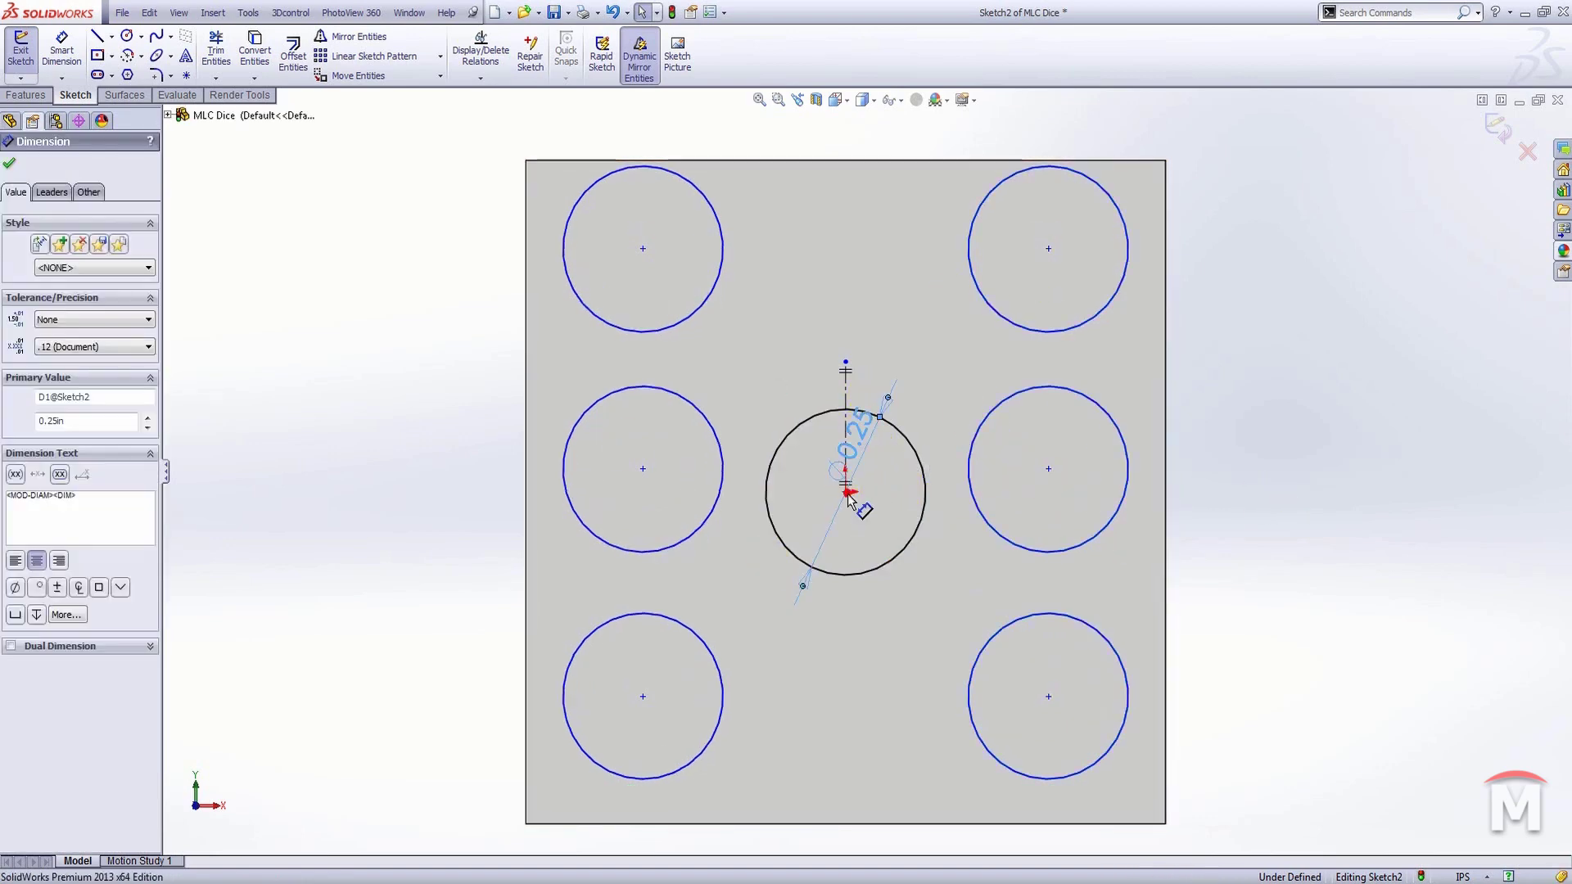
{"action": "left_click", "coordinate": [1049, 469]}
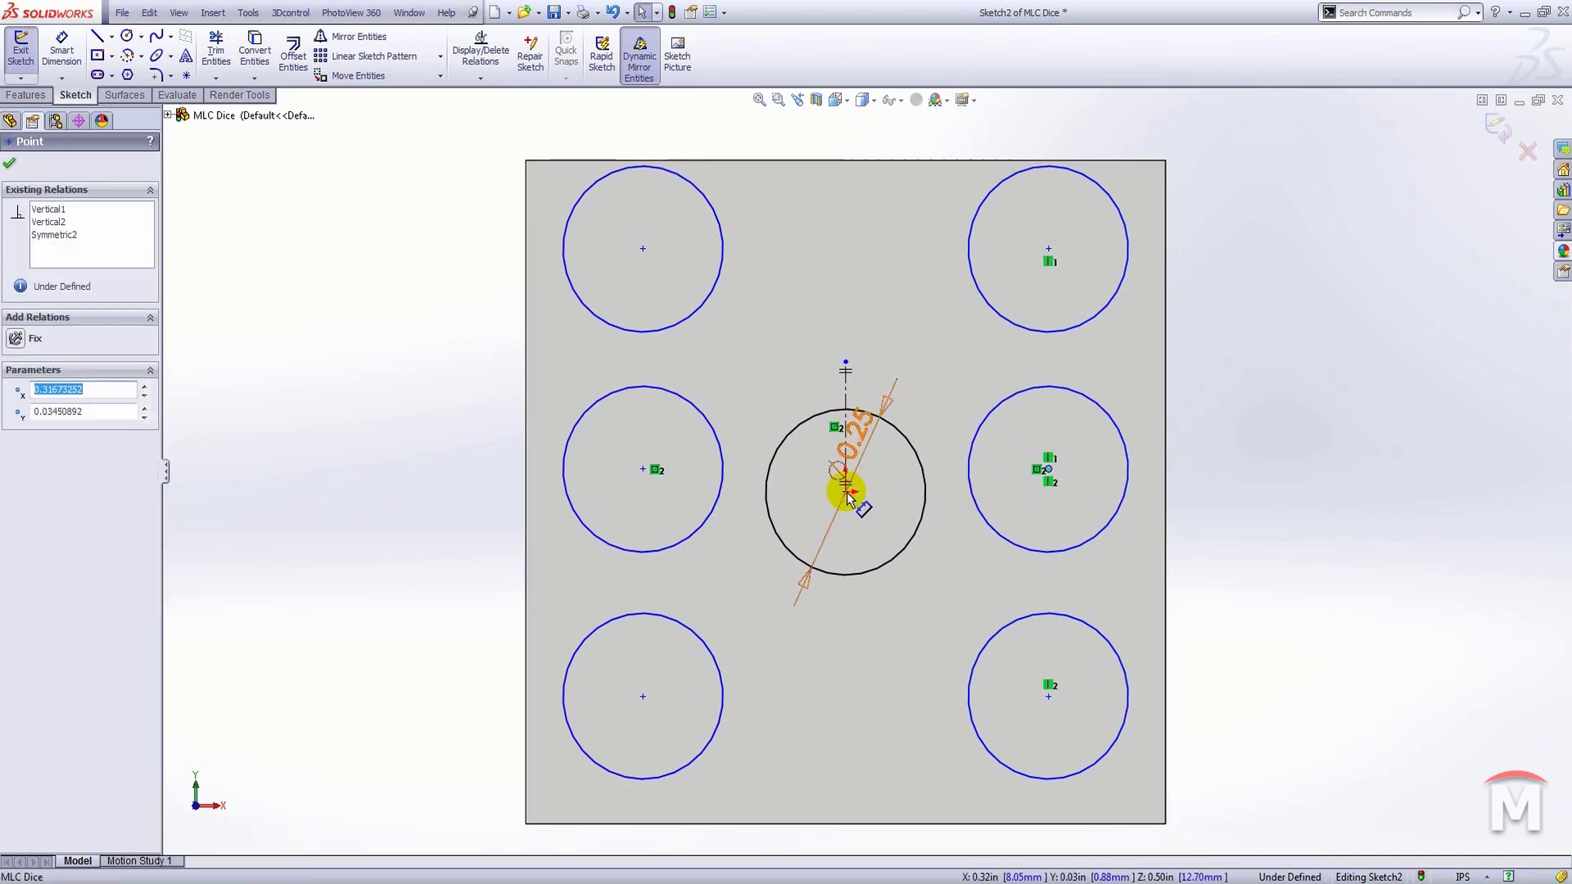
{"action": "scroll", "coordinate": [846, 491], "scroll_direction": "down", "scroll_amount": 5}
{"action": "left_click", "coordinate": [846, 491], "text": "ctrl"}
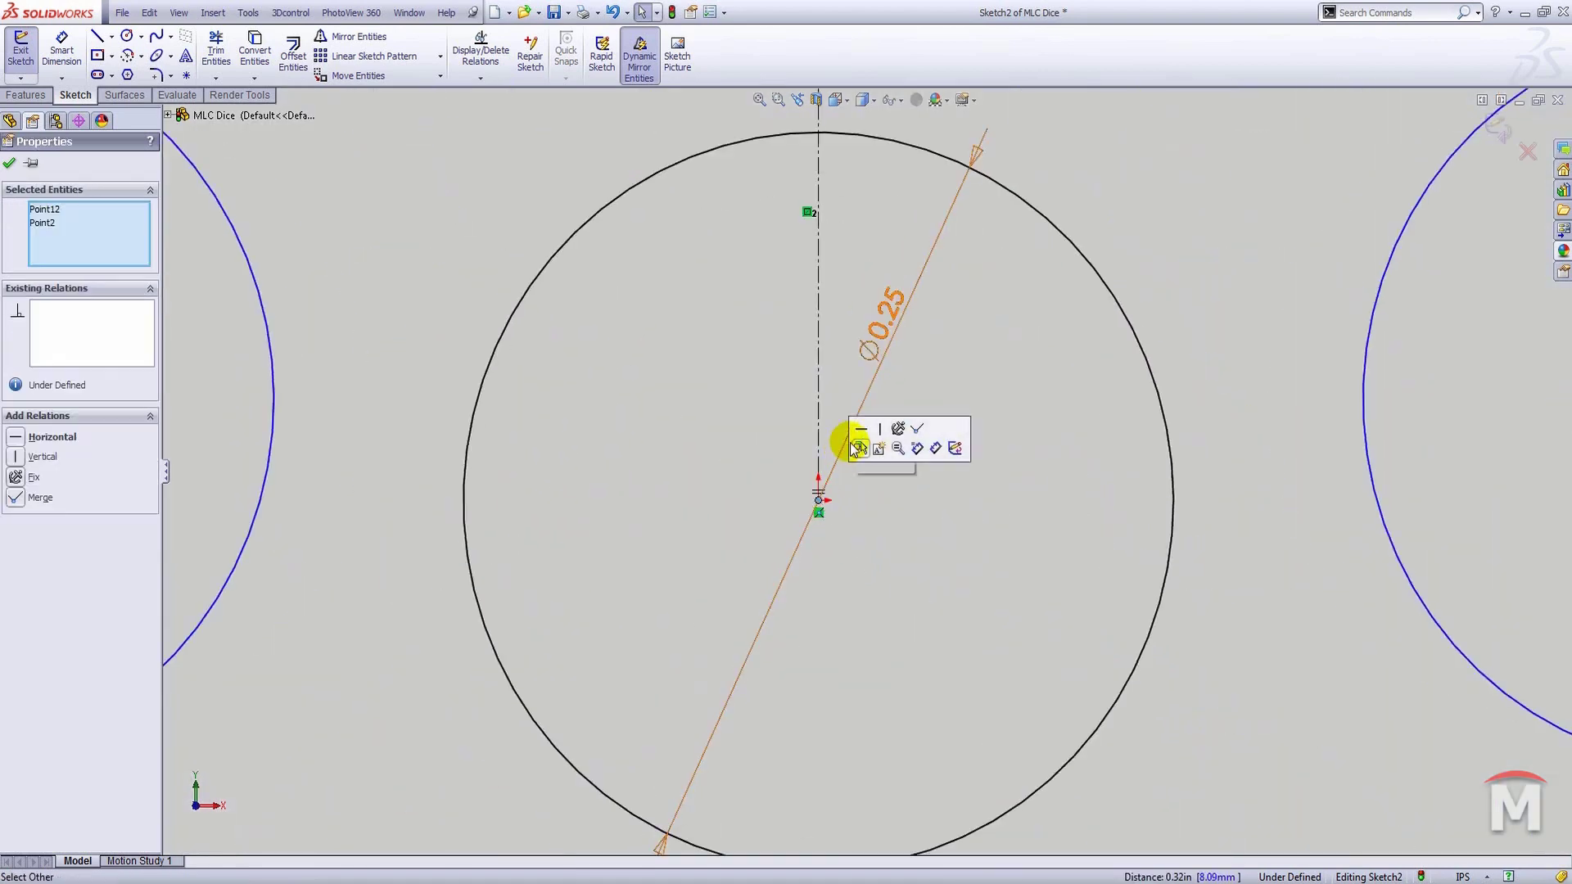
{"action": "left_click", "coordinate": [861, 439]}
{"action": "scroll", "coordinate": [981, 547], "scroll_direction": "up", "scroll_amount": 6}
{"action": "key", "text": "Escape"}
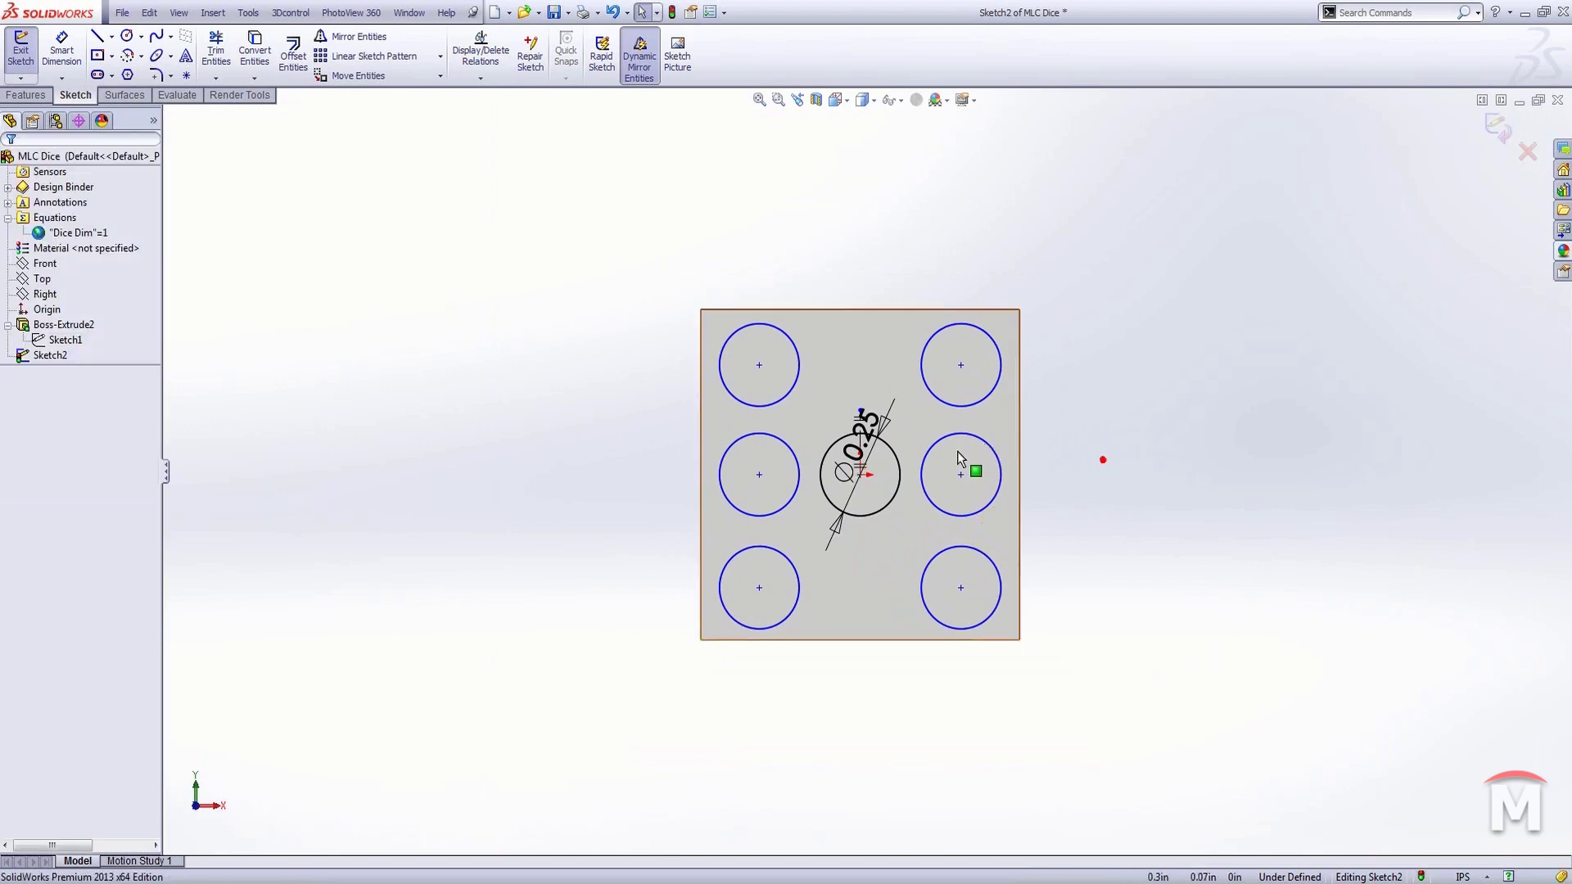
Sketch a mirrored vertical construction line about 0.67 in long, joining the centres of the upper and lower right-side circles.
{"action": "scroll", "coordinate": [954, 456], "scroll_direction": "down", "scroll_amount": 3}
{"action": "key", "text": "l"}
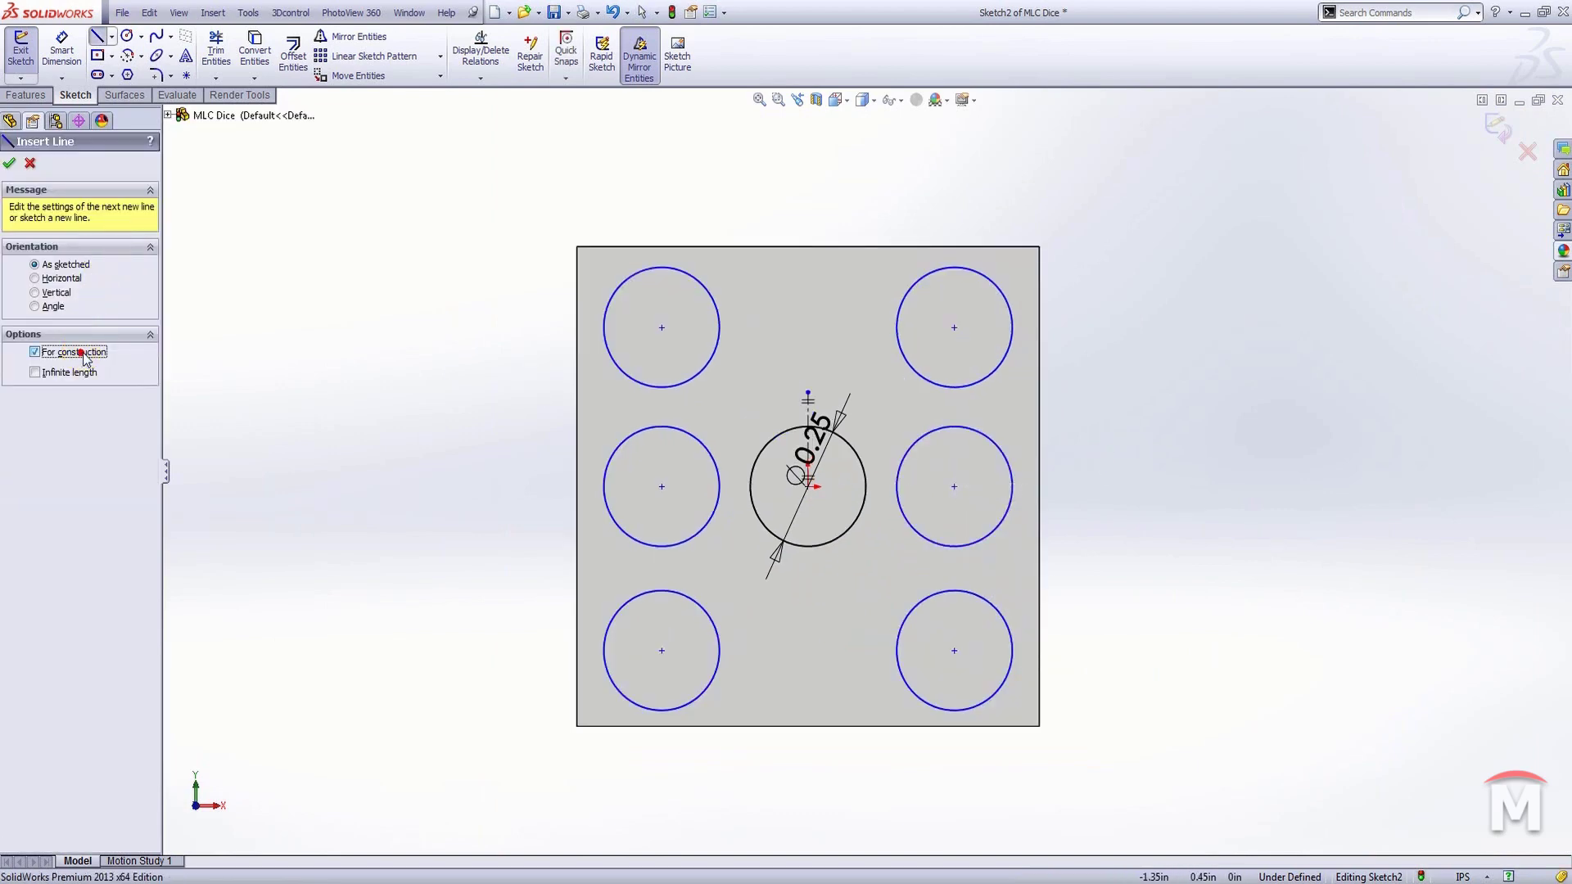
{"action": "left_click_drag", "start_coordinate": [954, 328], "coordinate": [955, 651]}
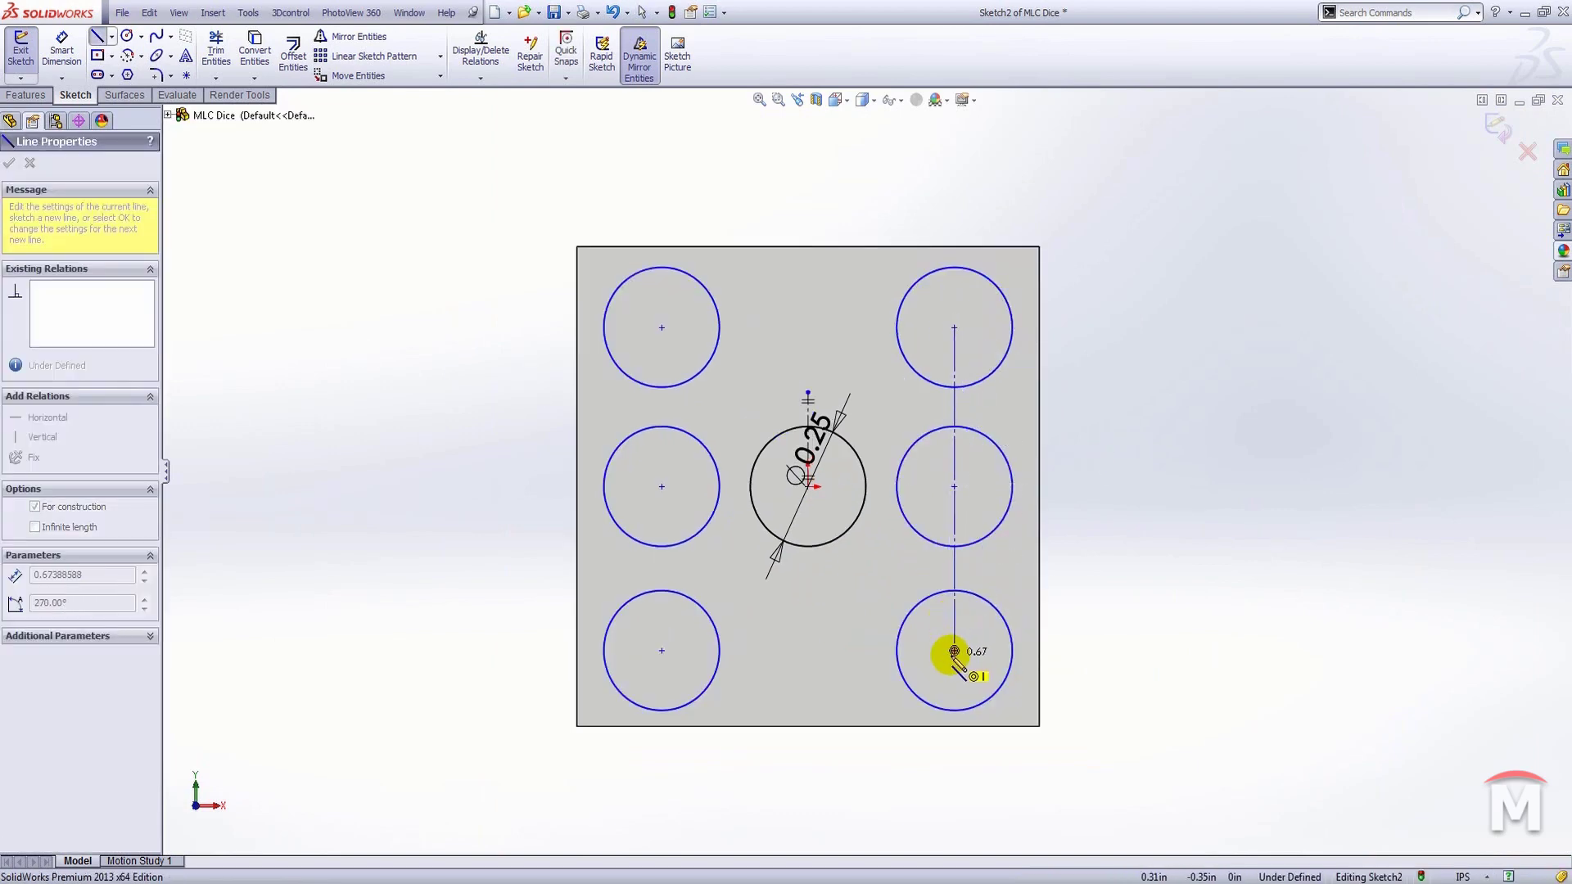
{"action": "key", "text": "Escape"}
Add a midpoint relation between the right-side middle circle's centre and the vertical construction line, and test it by moving the lower circle.
{"action": "left_click", "coordinate": [955, 487]}
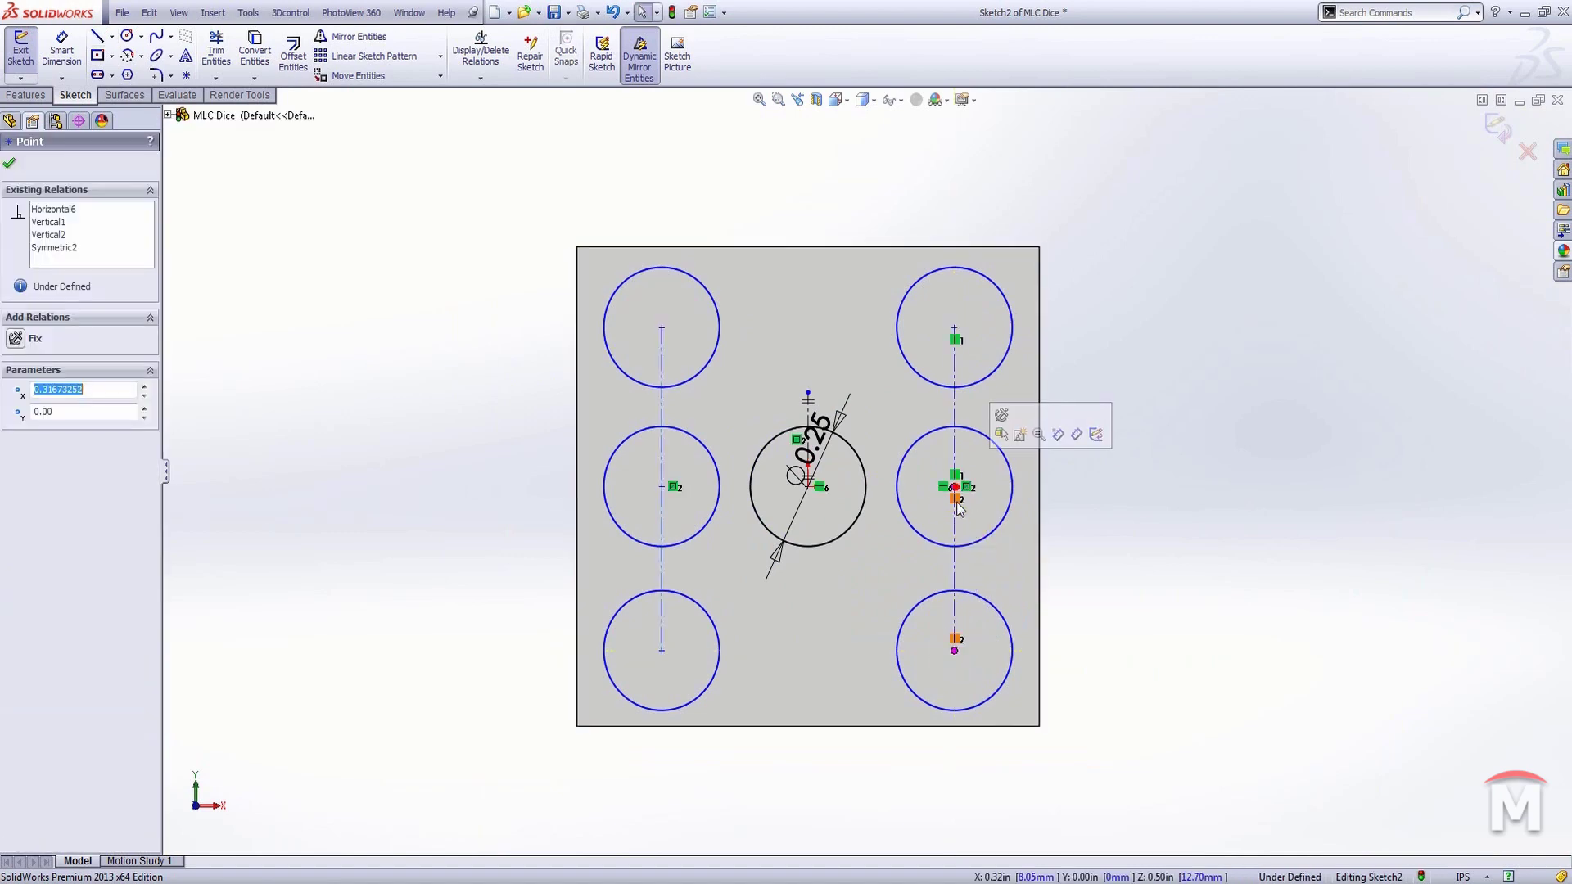
{"action": "left_click", "coordinate": [957, 514], "text": "ctrl"}
{"action": "left_click", "coordinate": [1000, 439]}
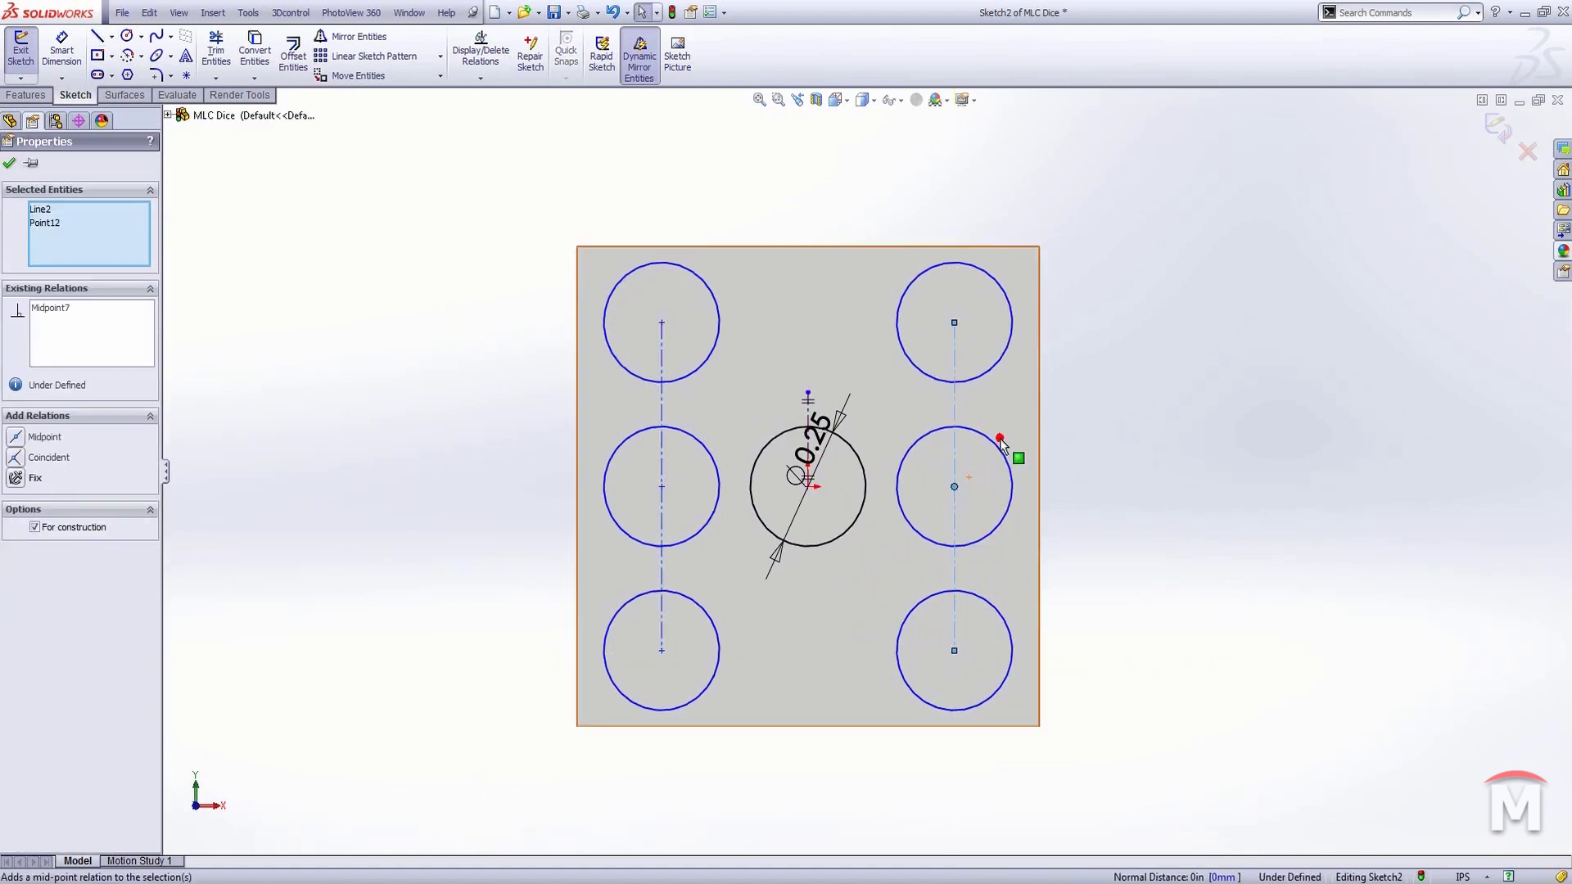
{"action": "left_click", "coordinate": [1123, 484]}
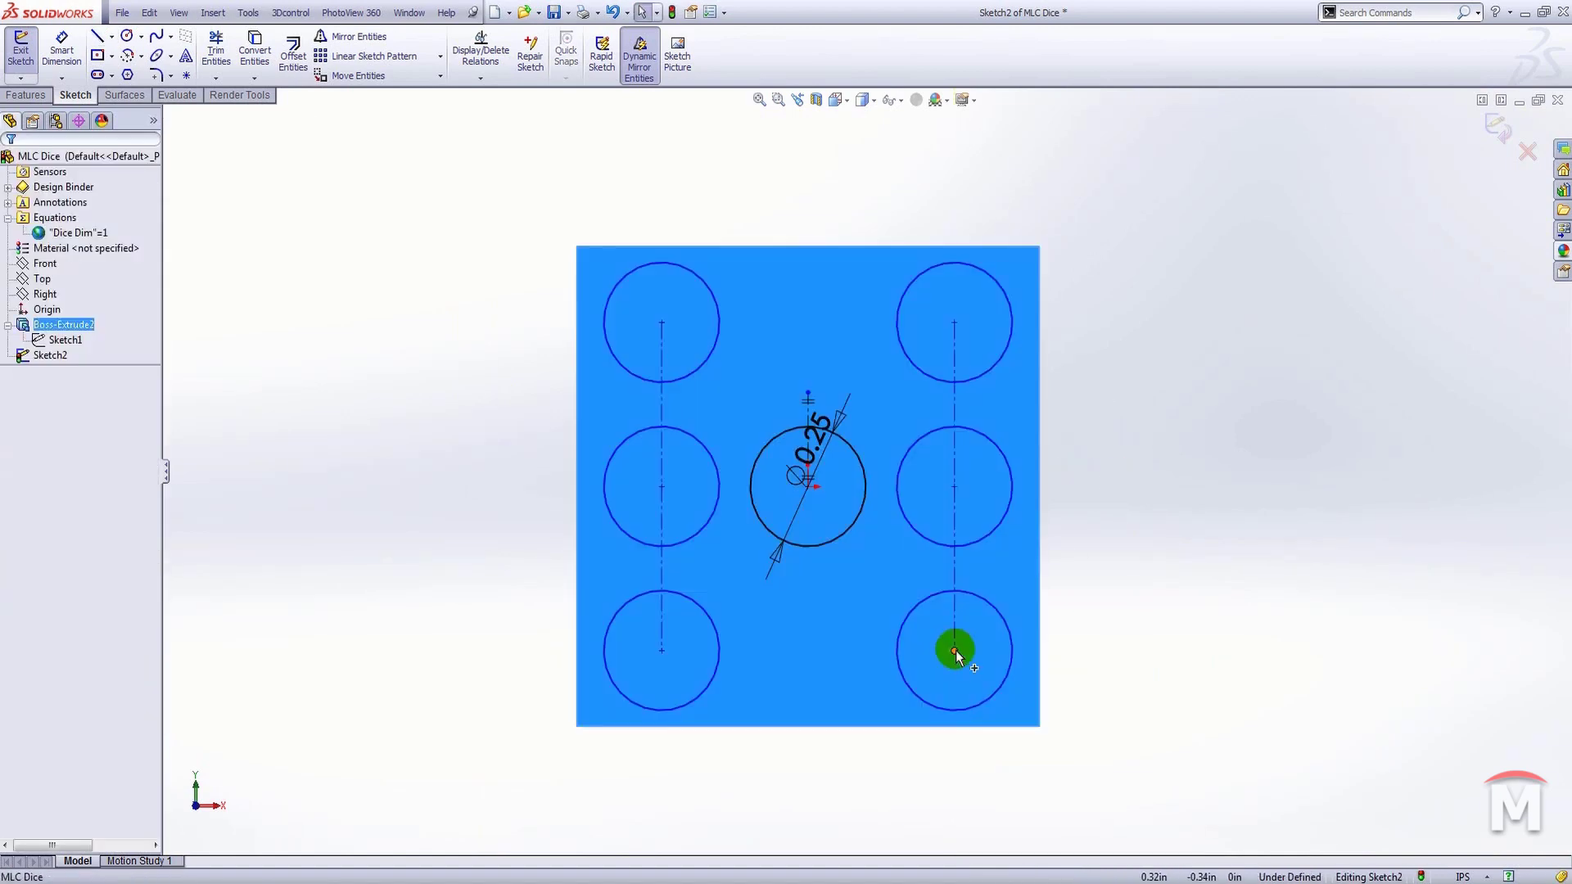
{"action": "mouse_move", "coordinate": [956, 650]}
{"action": "left_mouse_down"}
{"action": "mouse_move", "coordinate": [968, 604]}
{"action": "mouse_move", "coordinate": [912, 642]}
{"action": "mouse_move", "coordinate": [973, 638]}
{"action": "mouse_move", "coordinate": [928, 662]}
{"action": "mouse_move", "coordinate": [954, 632]}
{"action": "mouse_move", "coordinate": [941, 649]}
{"action": "mouse_move", "coordinate": [953, 645]}
{"action": "left_mouse_up"}
{"action": "left_click", "coordinate": [1135, 498]}
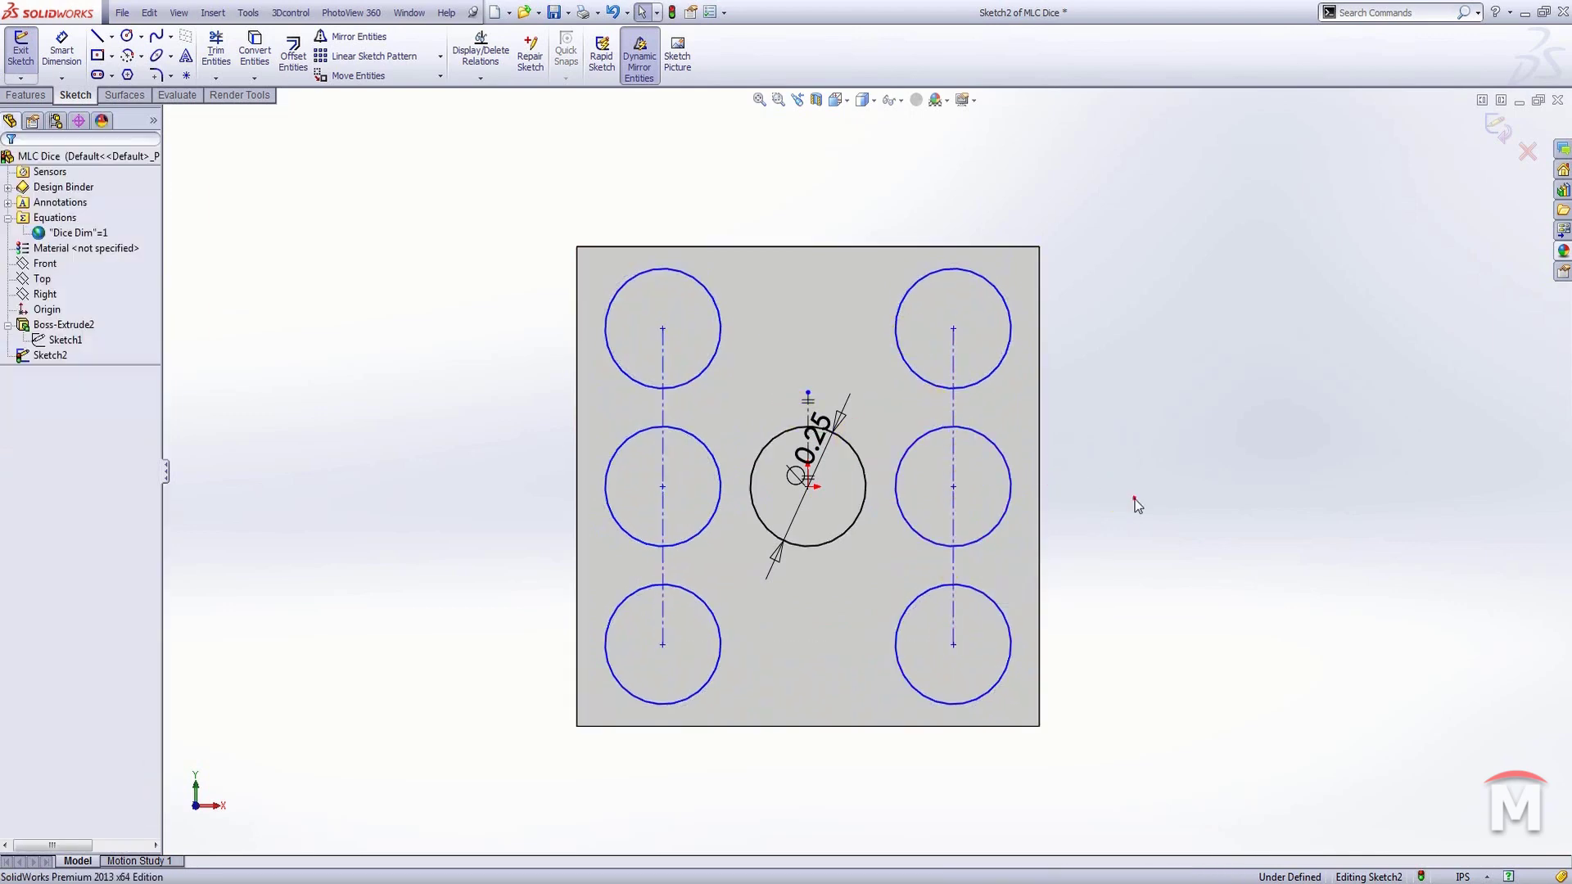
Turn off dynamic mirroring and sketch a horizontal construction line joining the centres of the two outer middle circles.
{"action": "left_click", "coordinate": [641, 54]}
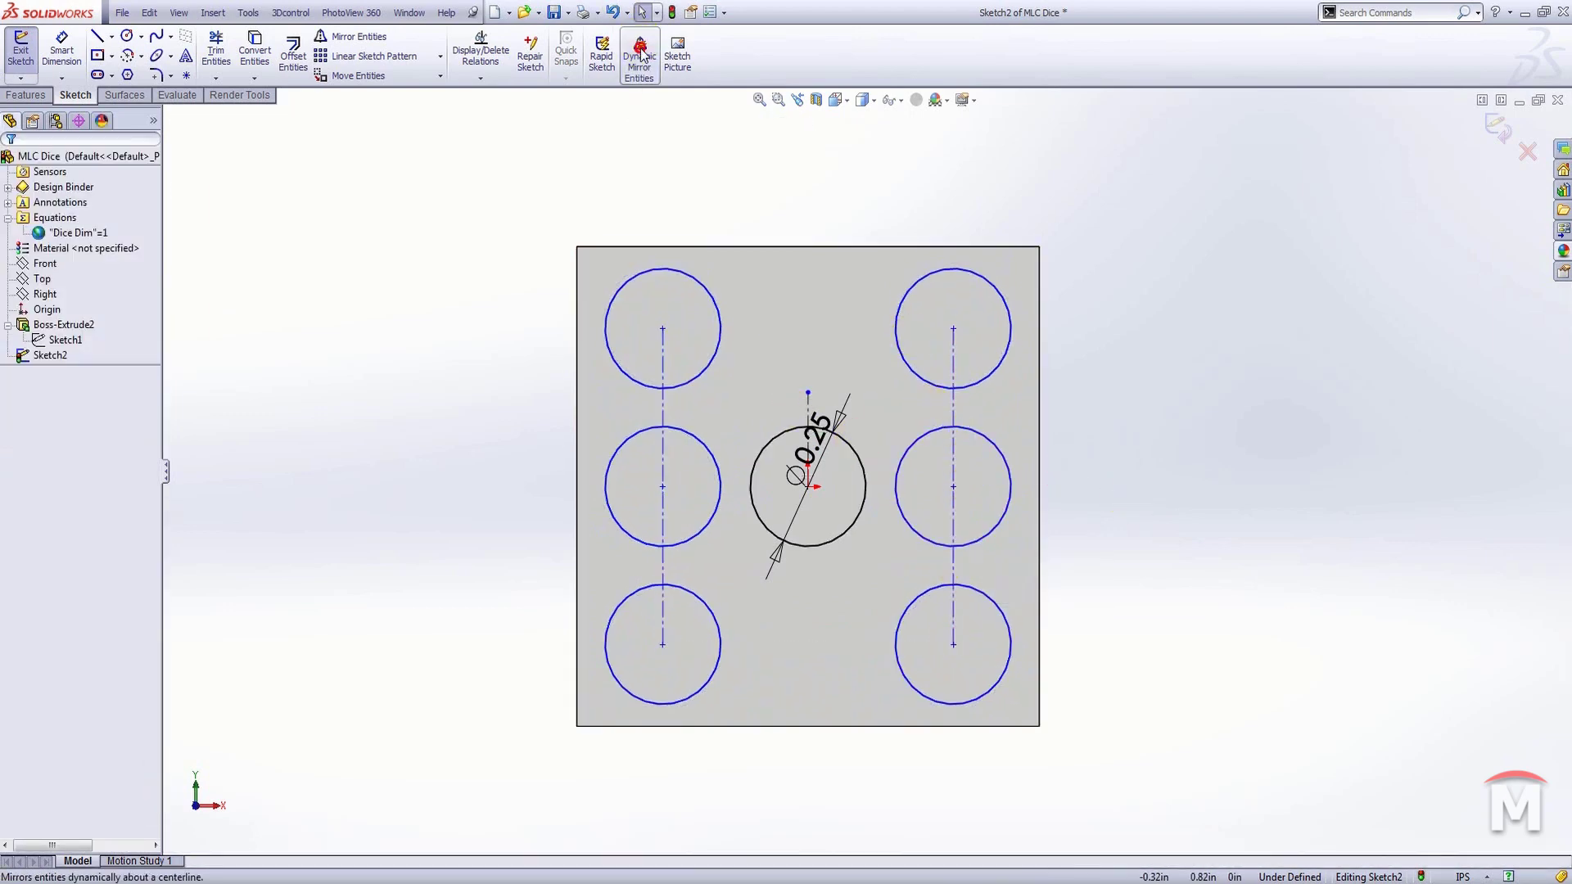
{"action": "key", "text": "l"}
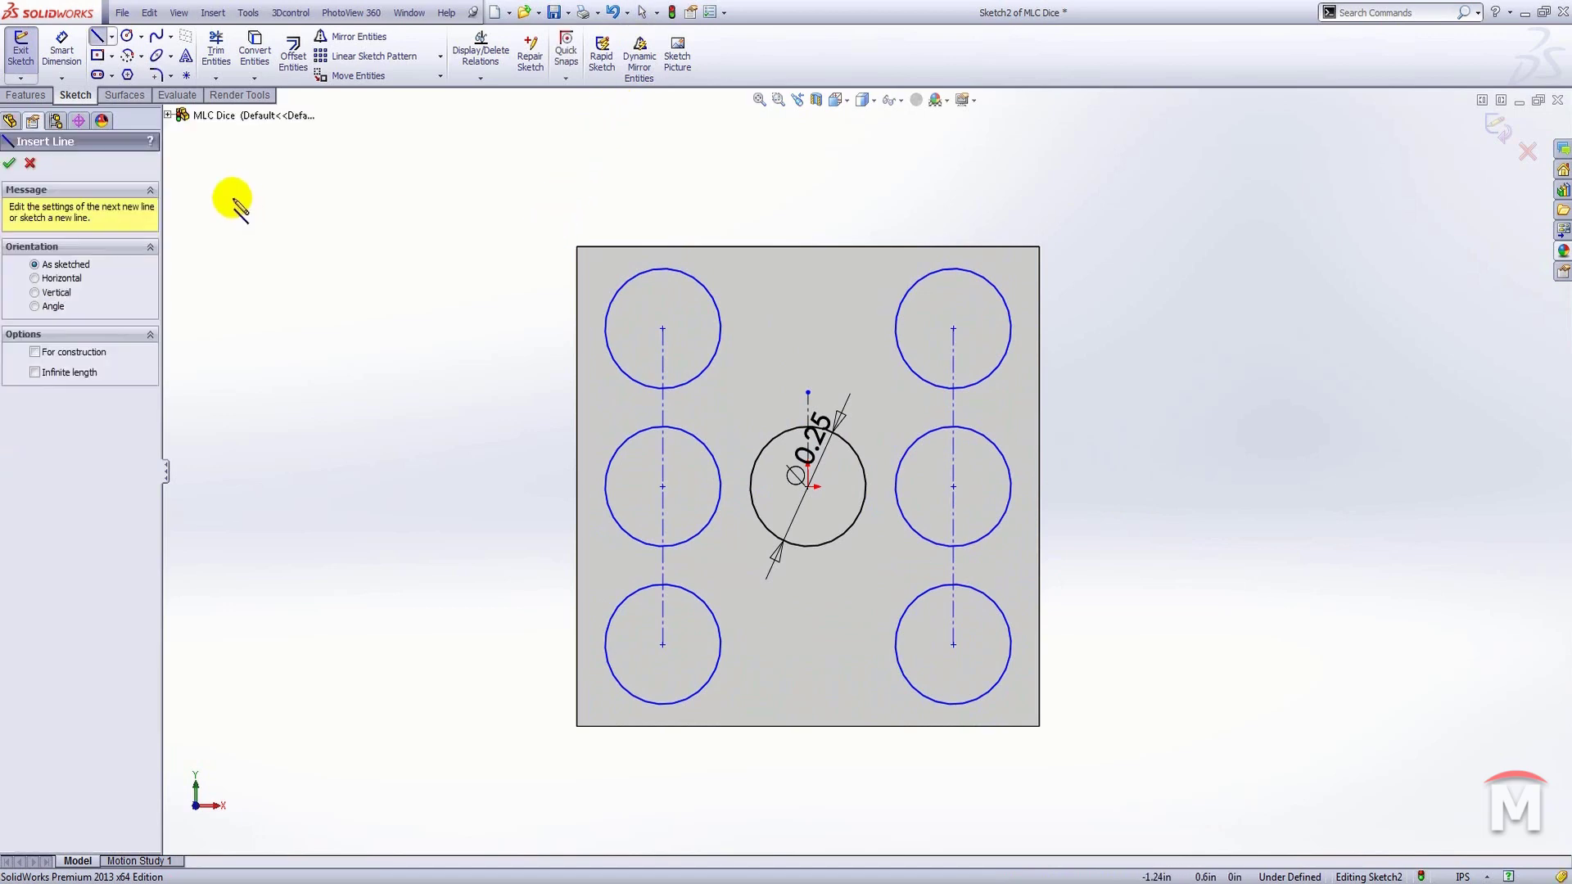
{"action": "left_click", "coordinate": [662, 488]}
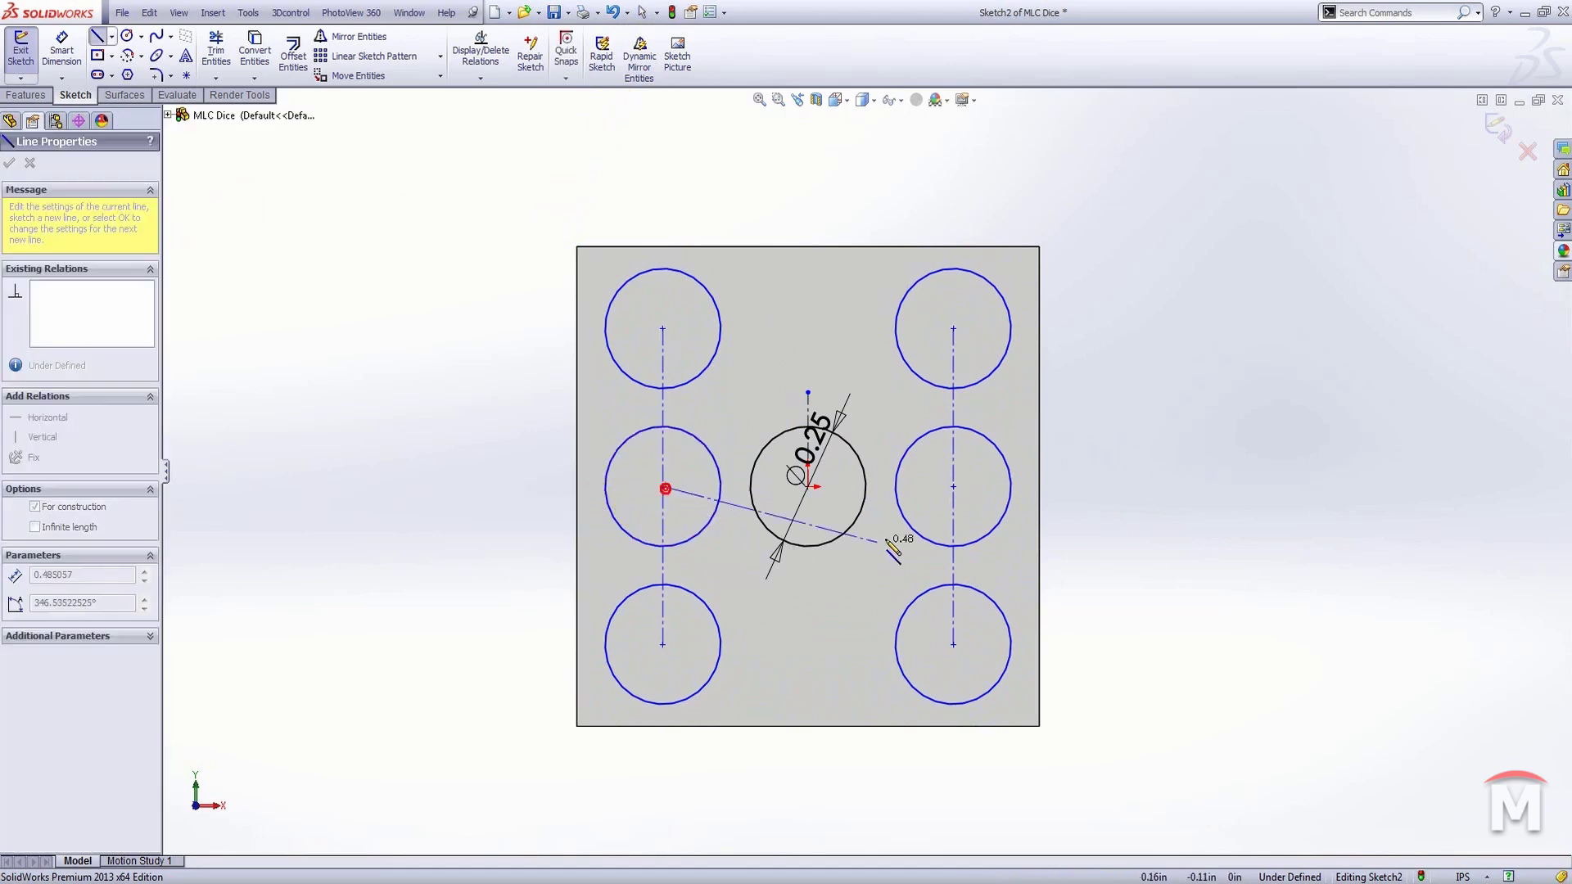
{"action": "left_click", "coordinate": [953, 486]}
{"action": "key", "text": "Escape"}
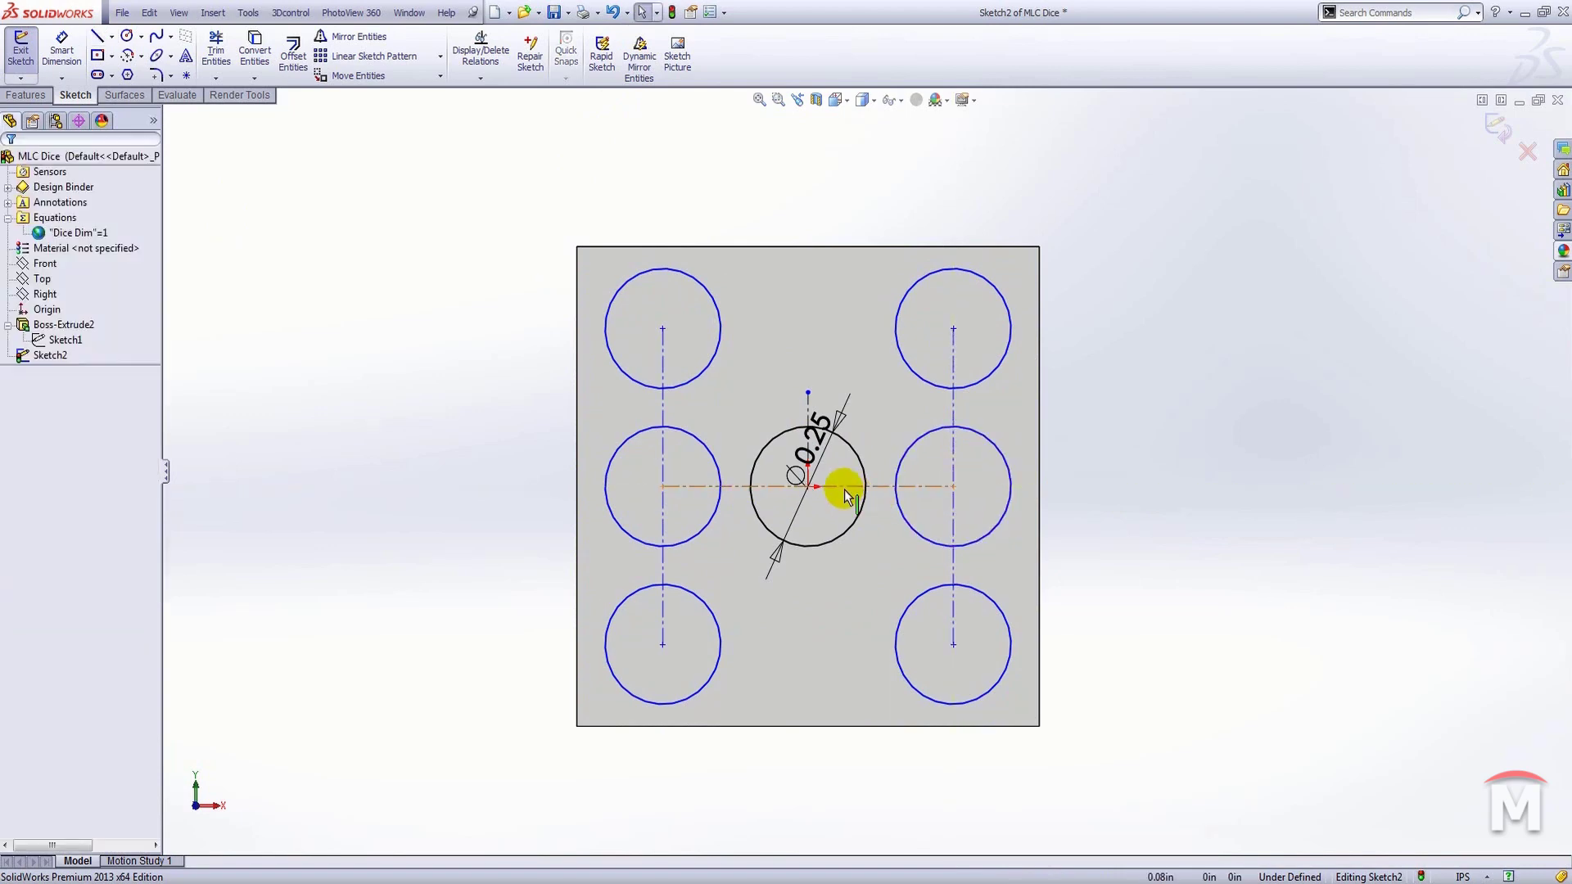
Add a midpoint relation between the horizontal construction line and the central circle's centre at the origin.
{"action": "left_click", "coordinate": [819, 487]}
{"action": "scroll", "coordinate": [807, 491], "scroll_direction": "down", "scroll_amount": 10}
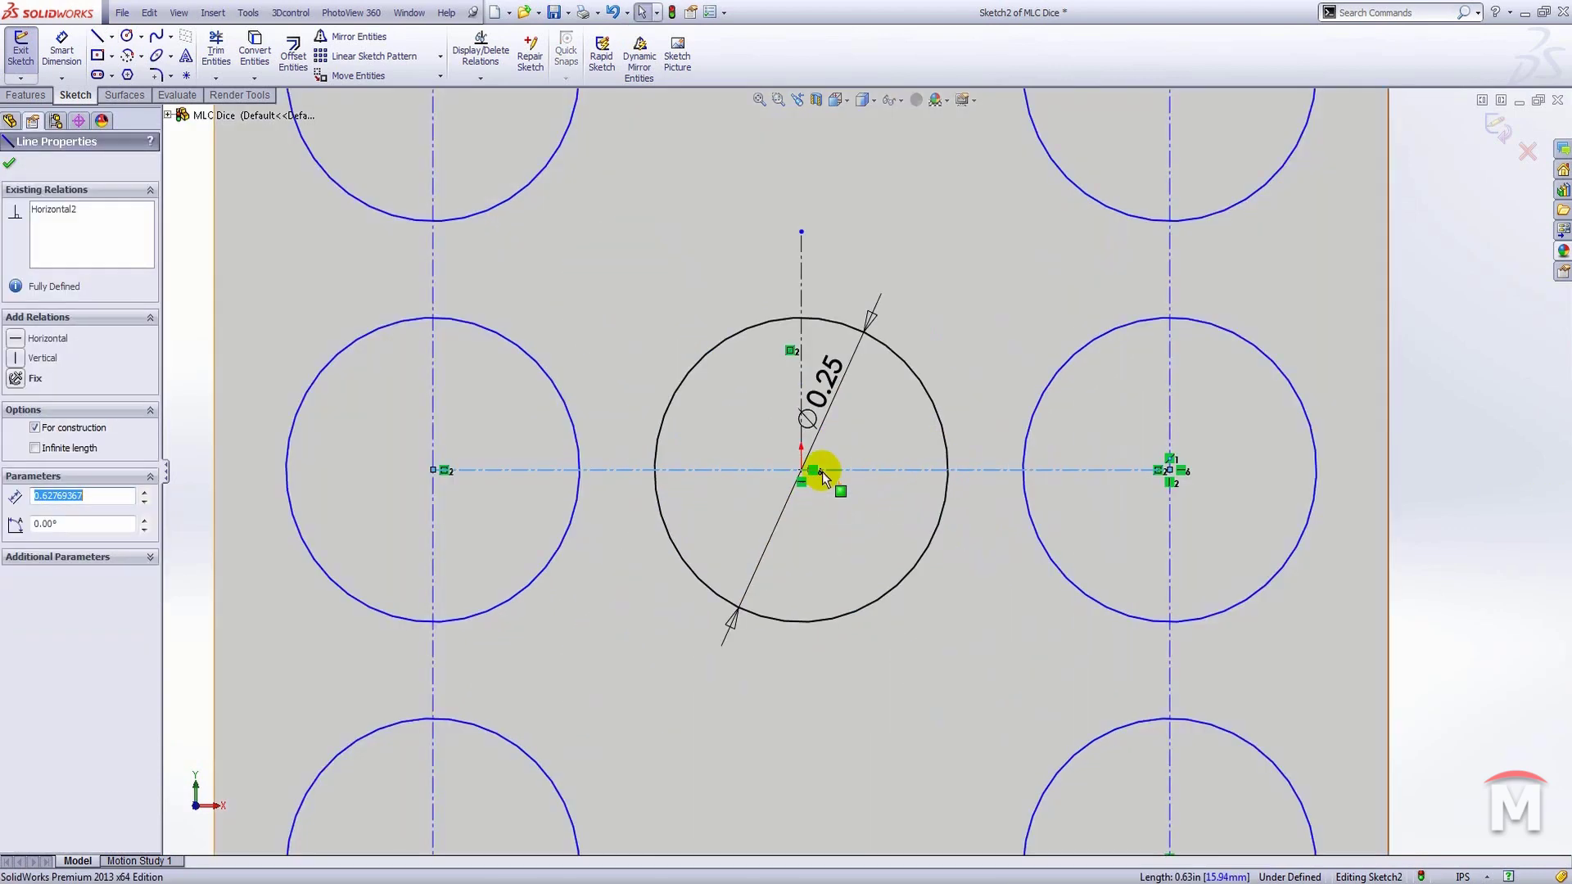
{"action": "left_click", "coordinate": [792, 491], "text": "ctrl"}
{"action": "left_click", "coordinate": [835, 418]}
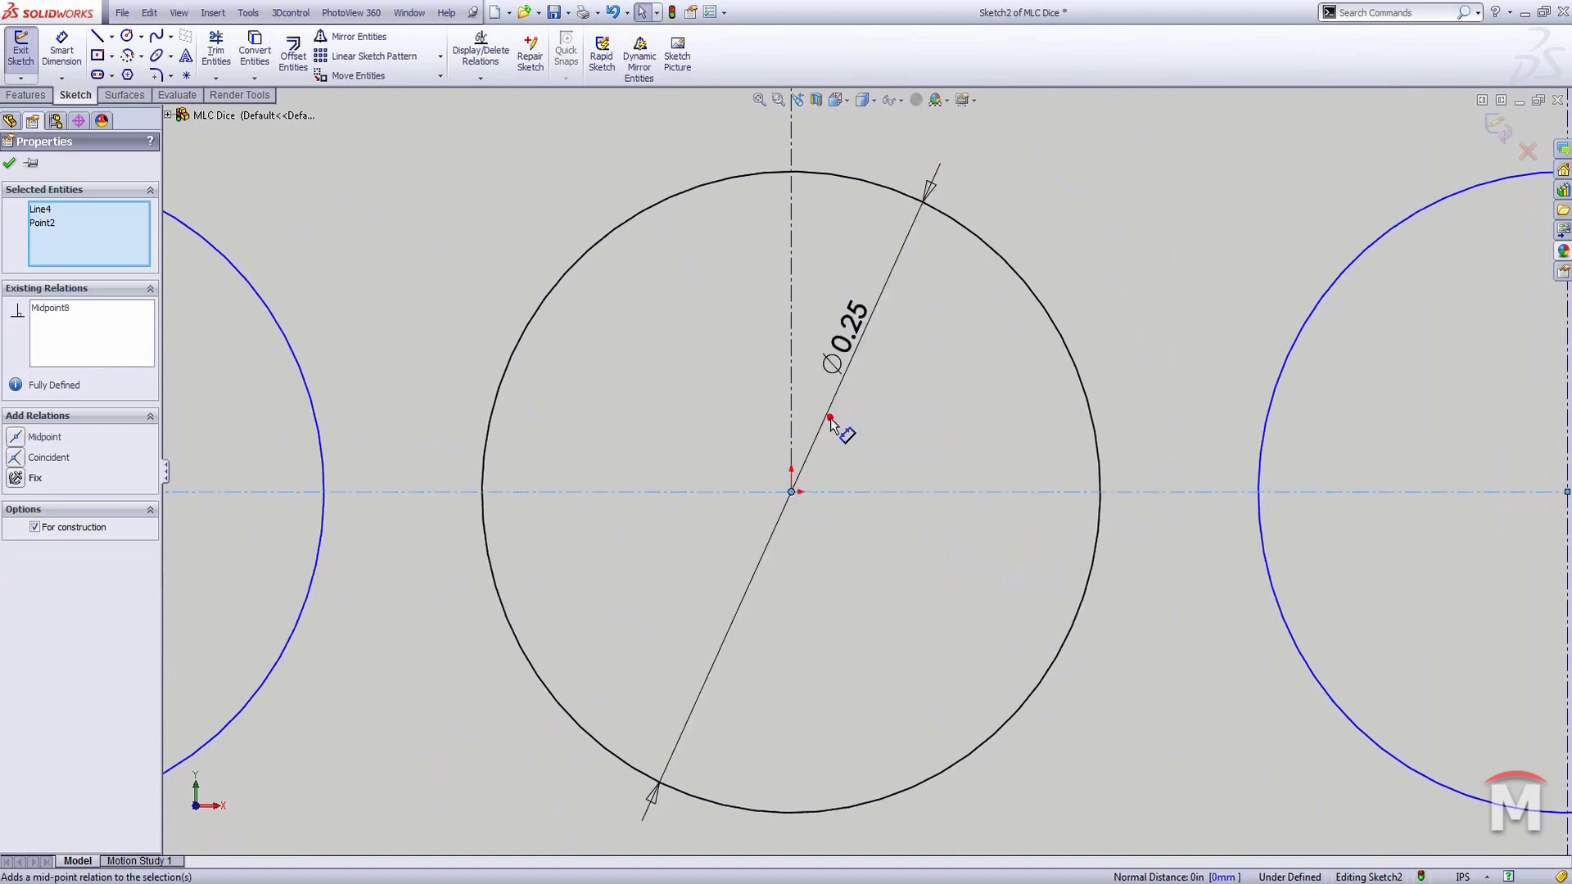
{"action": "scroll", "coordinate": [937, 465], "scroll_direction": "up", "scroll_amount": 11}
{"action": "left_click", "coordinate": [1191, 487]}
Reposition the right-side circle centres to test how the symmetric pip layout moves.
{"action": "scroll", "coordinate": [907, 433], "scroll_direction": "down", "scroll_amount": 1}
{"action": "scroll", "coordinate": [905, 426], "scroll_direction": "down", "scroll_amount": 3}
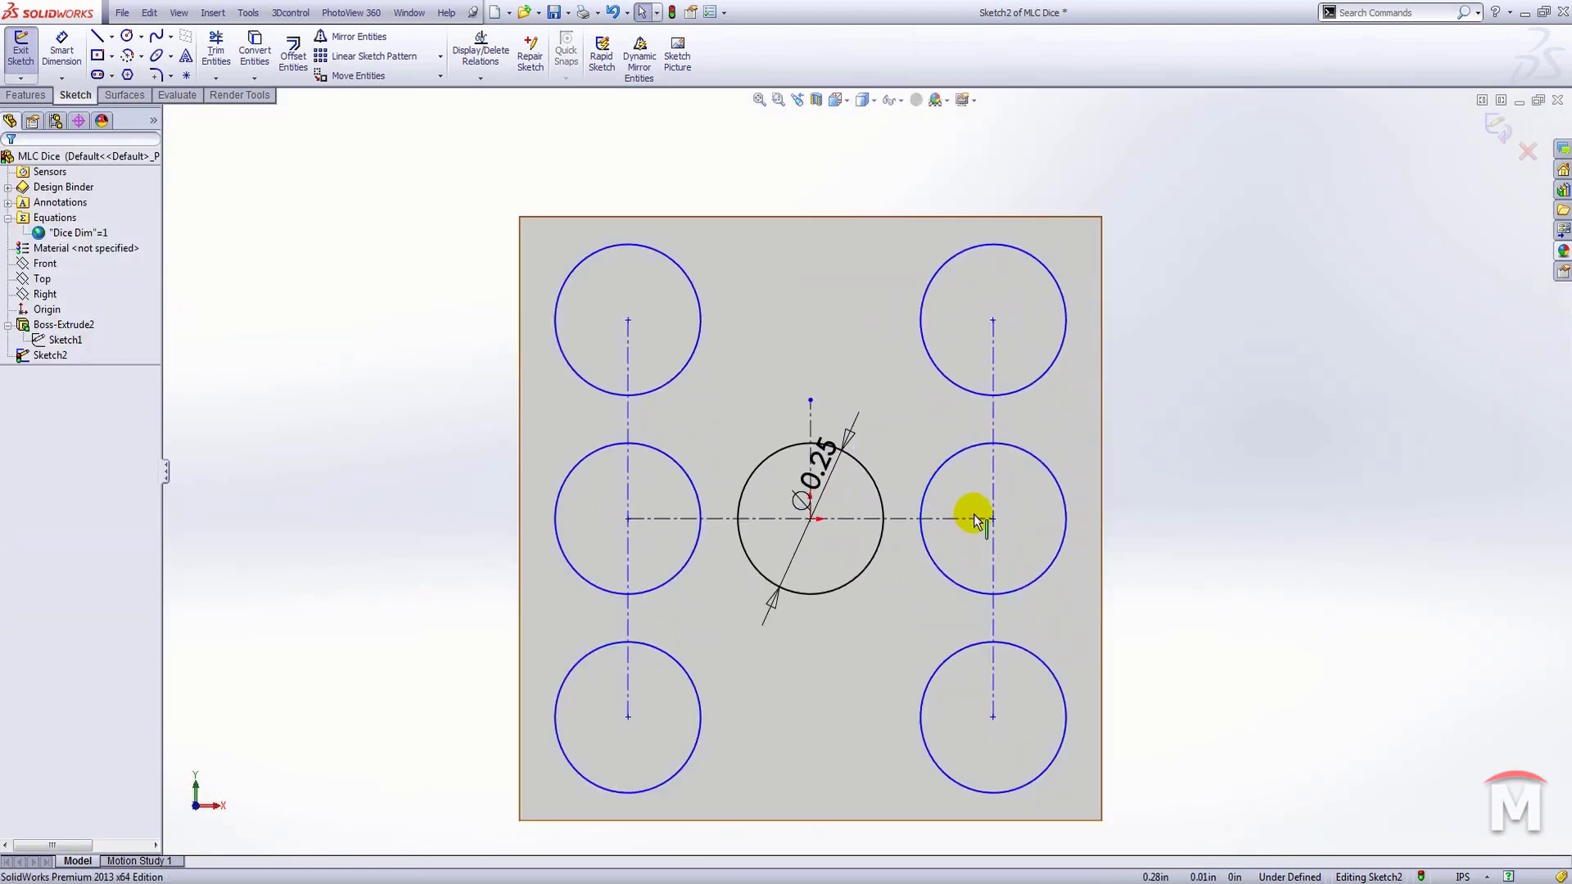
{"action": "mouse_move", "coordinate": [991, 518]}
{"action": "left_mouse_down"}
{"action": "mouse_move", "coordinate": [1021, 533]}
{"action": "mouse_move", "coordinate": [993, 519]}
{"action": "mouse_move", "coordinate": [933, 533]}
{"action": "mouse_move", "coordinate": [982, 531]}
{"action": "left_mouse_up"}
{"action": "left_click_drag", "start_coordinate": [983, 326], "coordinate": [986, 327]}
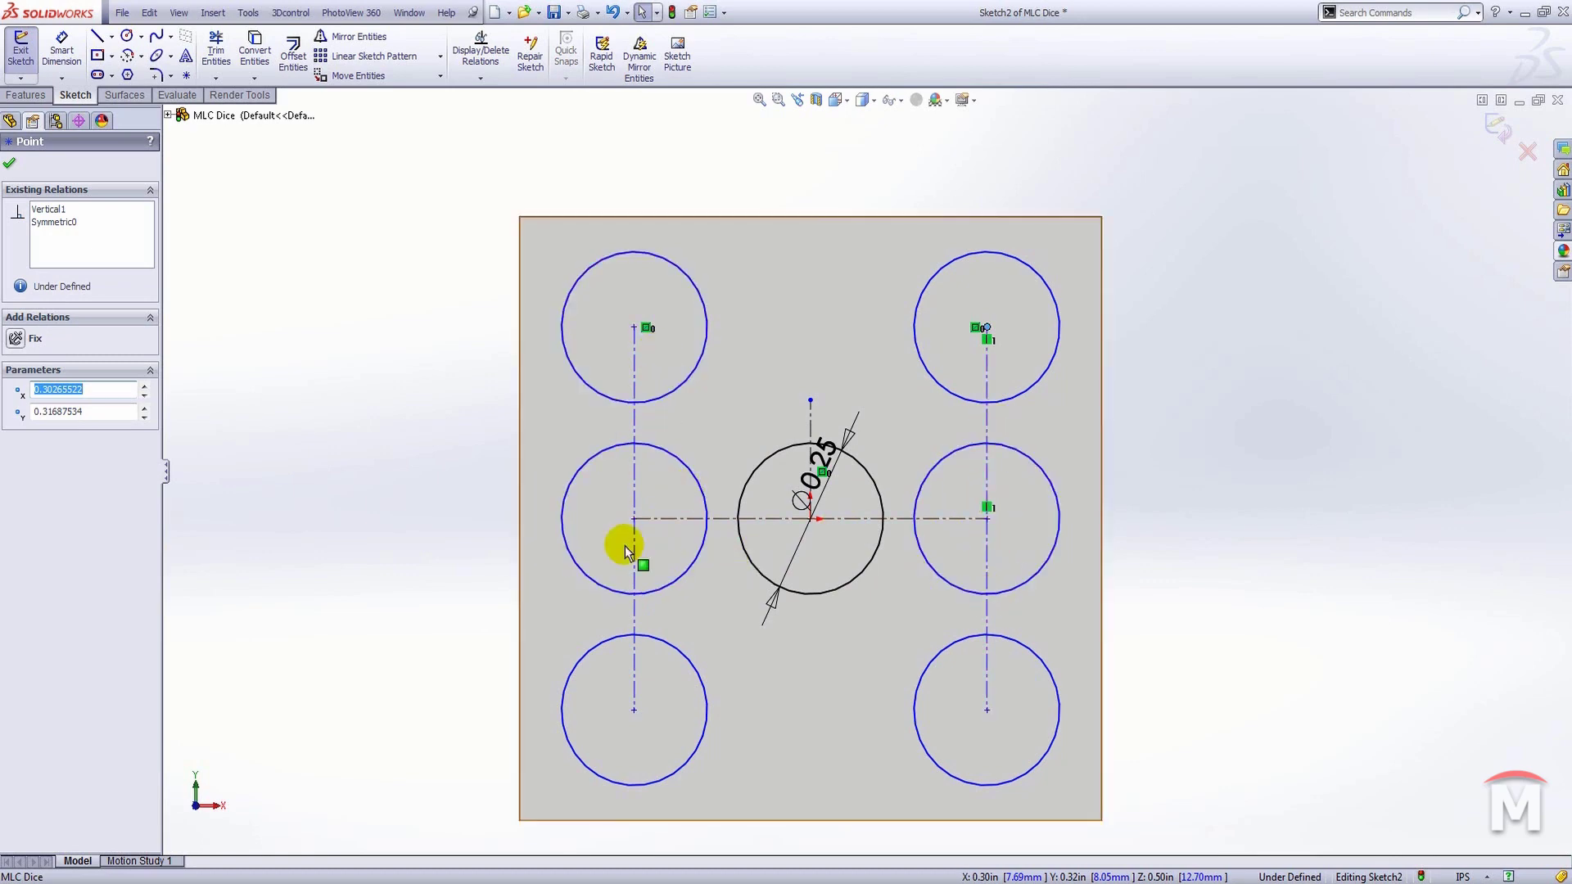
{"action": "mouse_move", "coordinate": [989, 325]}
{"action": "left_mouse_down"}
{"action": "mouse_move", "coordinate": [1046, 327]}
{"action": "mouse_move", "coordinate": [947, 318]}
{"action": "mouse_move", "coordinate": [930, 385]}
{"action": "mouse_move", "coordinate": [995, 316]}
{"action": "left_mouse_up"}
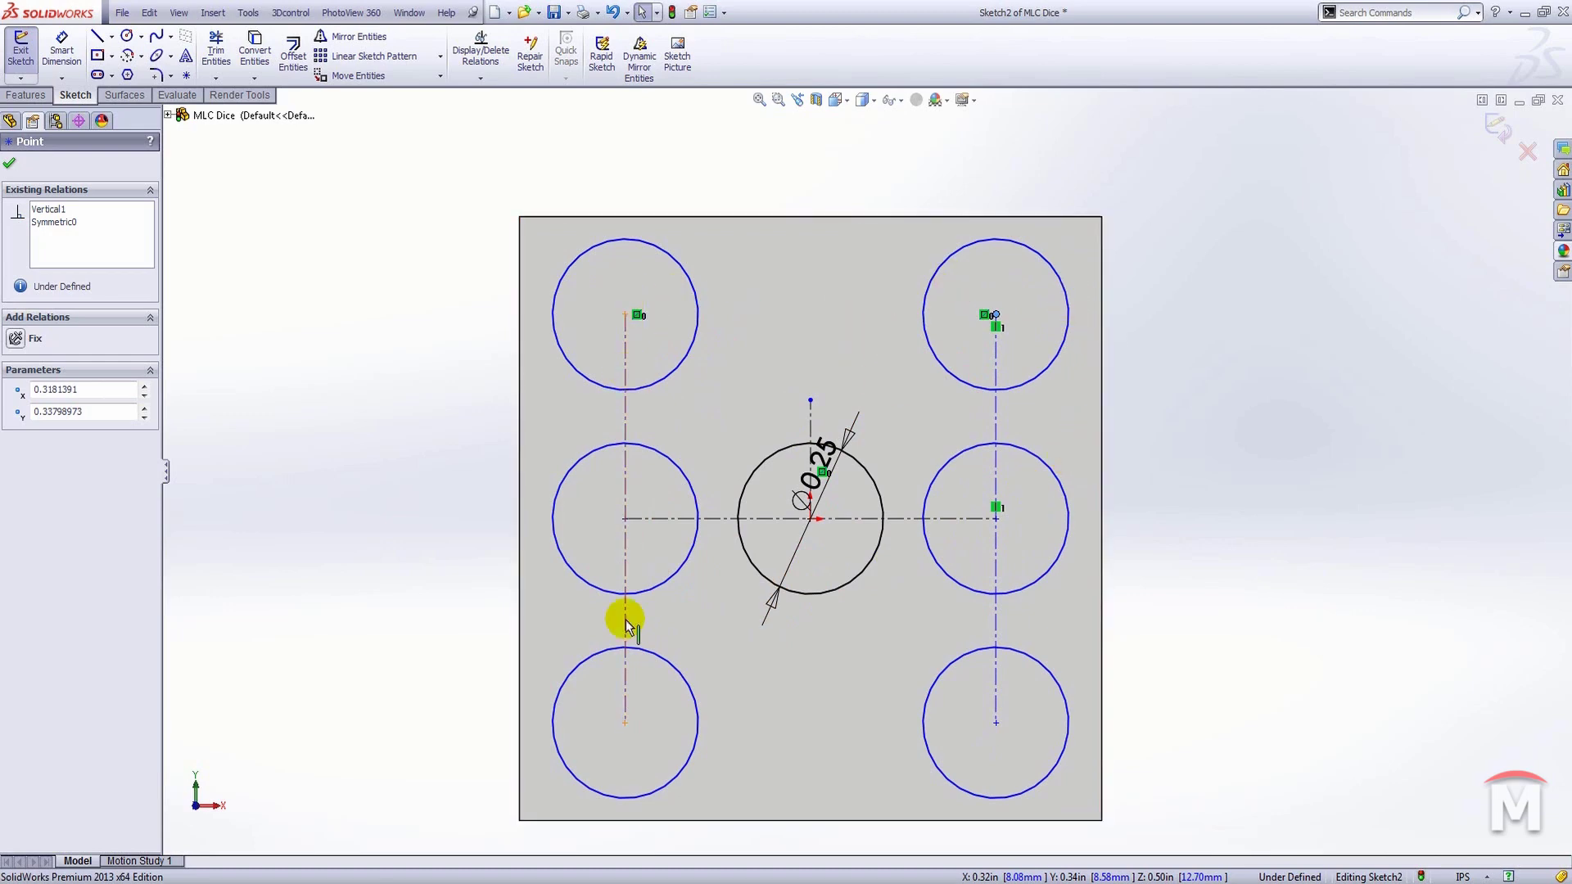
{"action": "left_click", "coordinate": [1135, 461]}
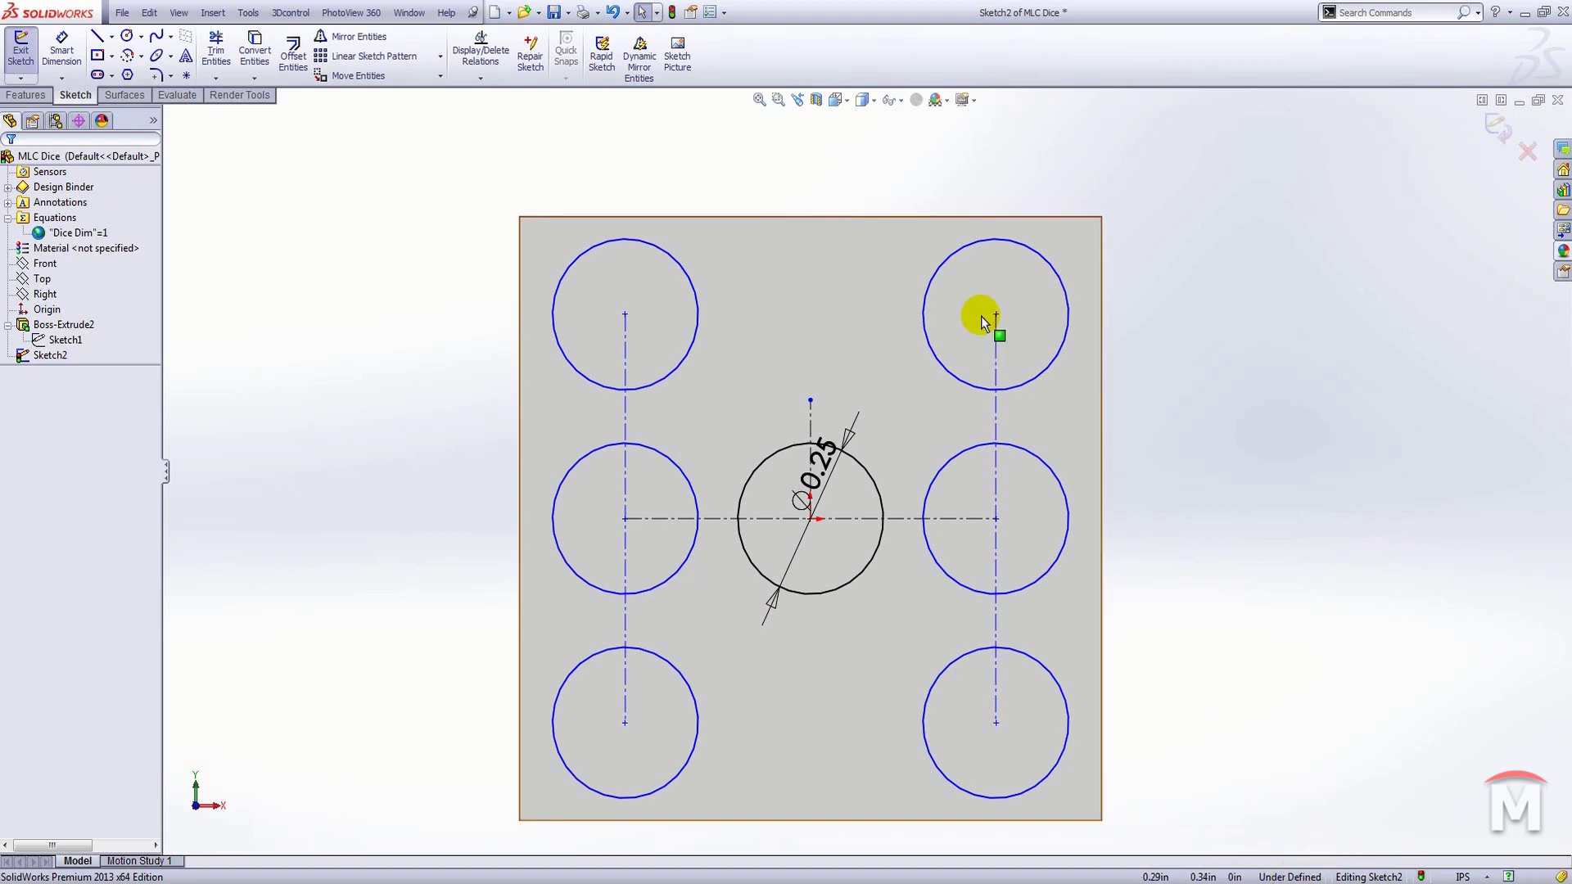
{"action": "mouse_move", "coordinate": [995, 315]}
{"action": "left_mouse_down"}
{"action": "mouse_move", "coordinate": [970, 390]}
{"action": "mouse_move", "coordinate": [955, 328]}
{"action": "mouse_move", "coordinate": [990, 388]}
{"action": "mouse_move", "coordinate": [1000, 361]}
{"action": "mouse_move", "coordinate": [1013, 375]}
{"action": "mouse_move", "coordinate": [921, 365]}
{"action": "mouse_move", "coordinate": [955, 312]}
{"action": "mouse_move", "coordinate": [993, 319]}
{"action": "mouse_move", "coordinate": [987, 334]}
{"action": "mouse_move", "coordinate": [991, 309]}
{"action": "left_mouse_up"}
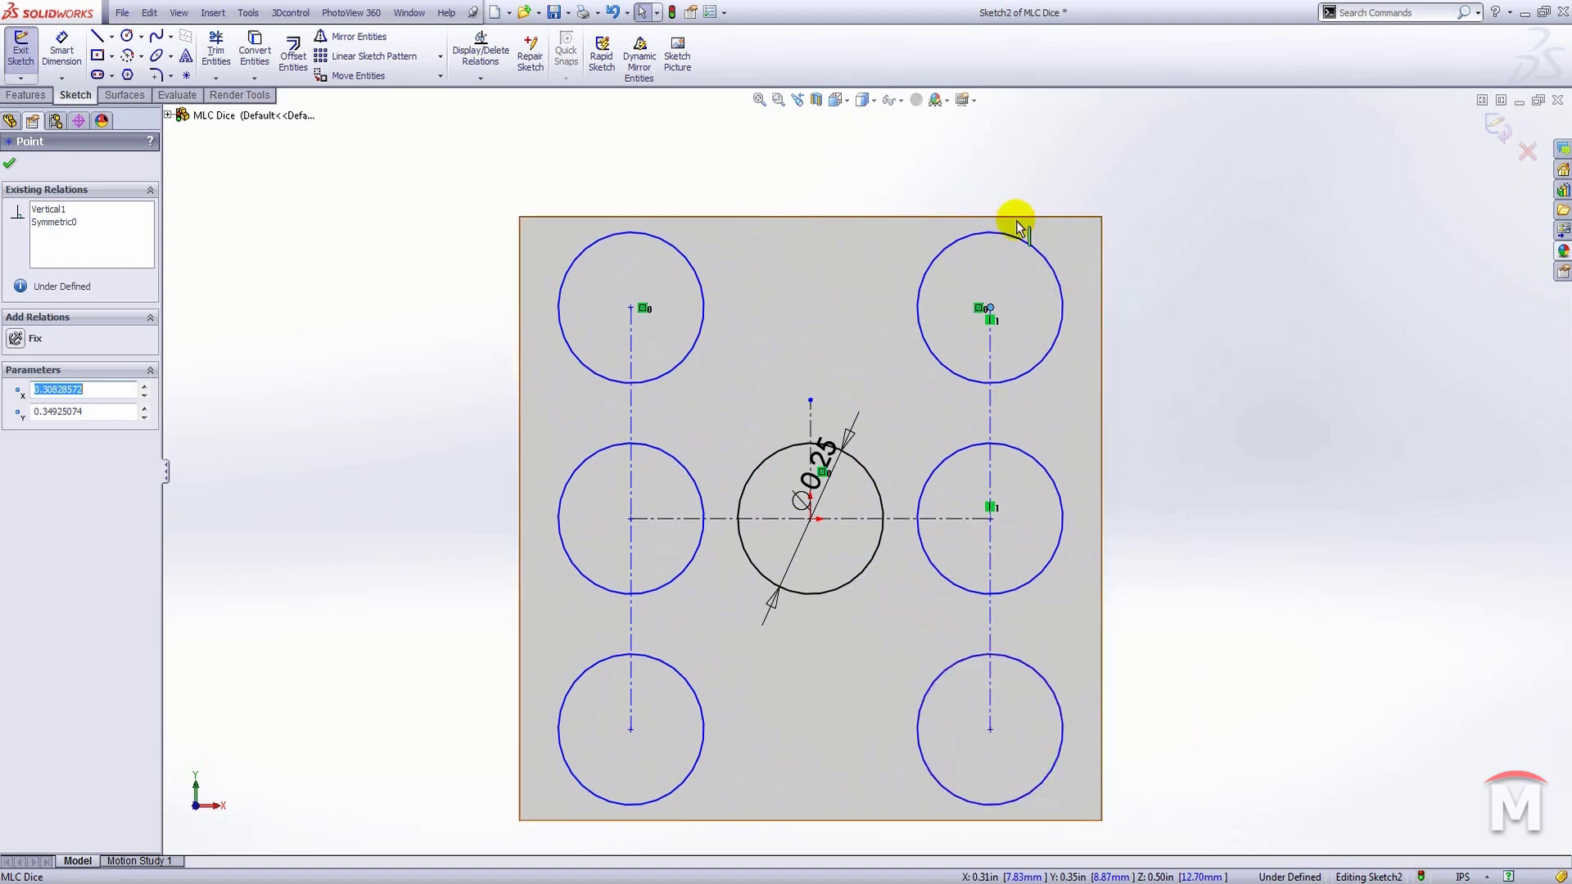
Make the right-side vertical and horizontal construction lines equal in length, and test the relation by moving the upper right circle.
{"action": "left_click", "coordinate": [991, 410]}
{"action": "left_click", "coordinate": [899, 519]}
{"action": "left_click", "coordinate": [982, 483], "text": "ctrl"}
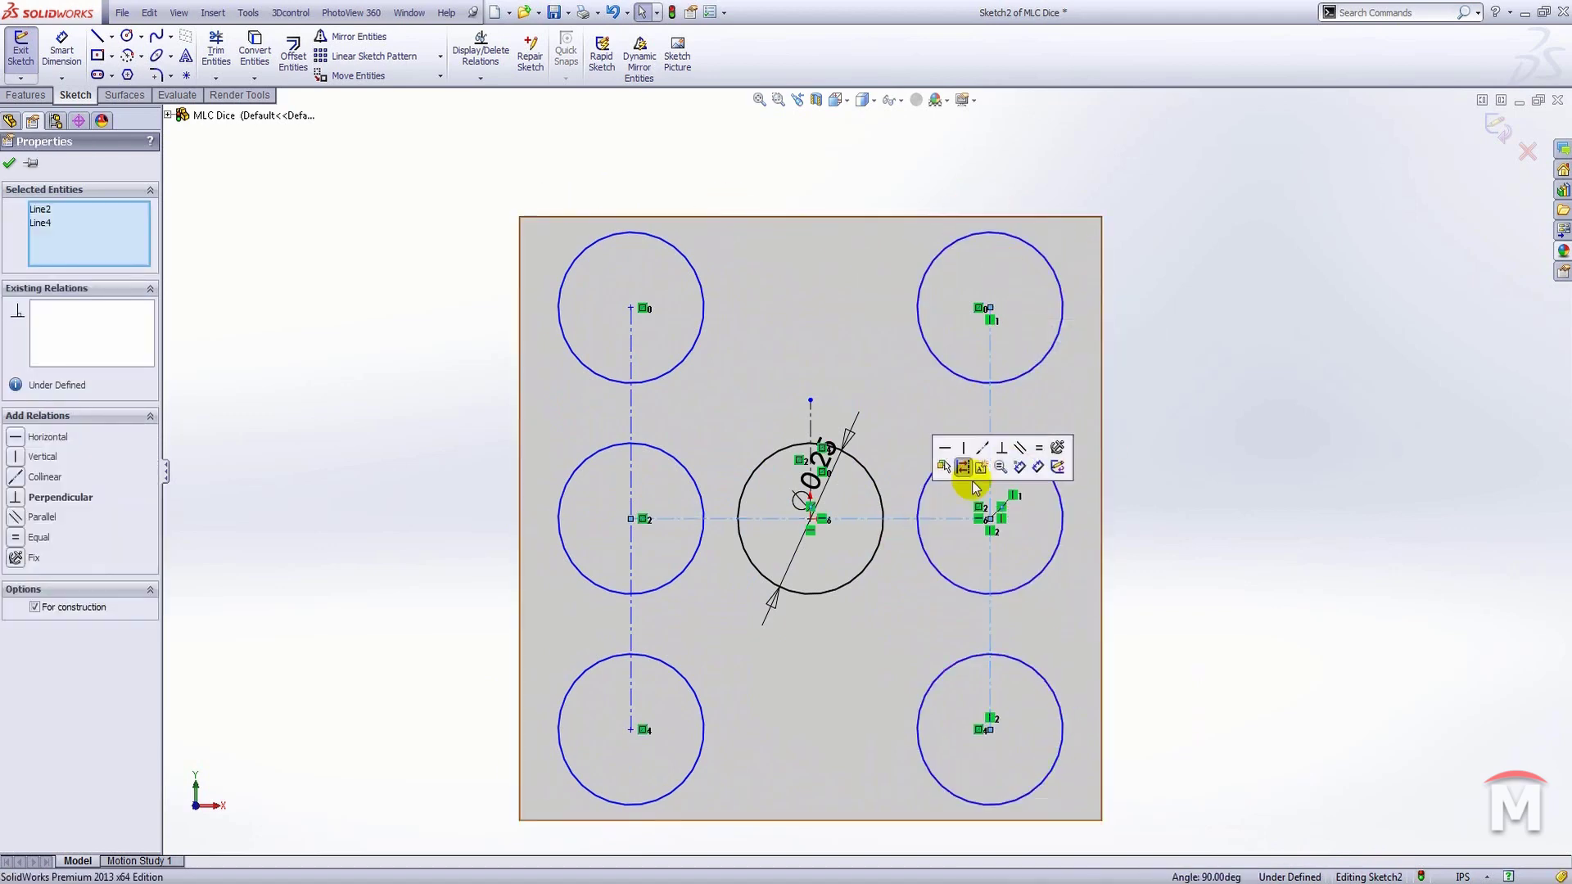
{"action": "left_click", "coordinate": [1038, 449]}
{"action": "left_click", "coordinate": [1198, 436]}
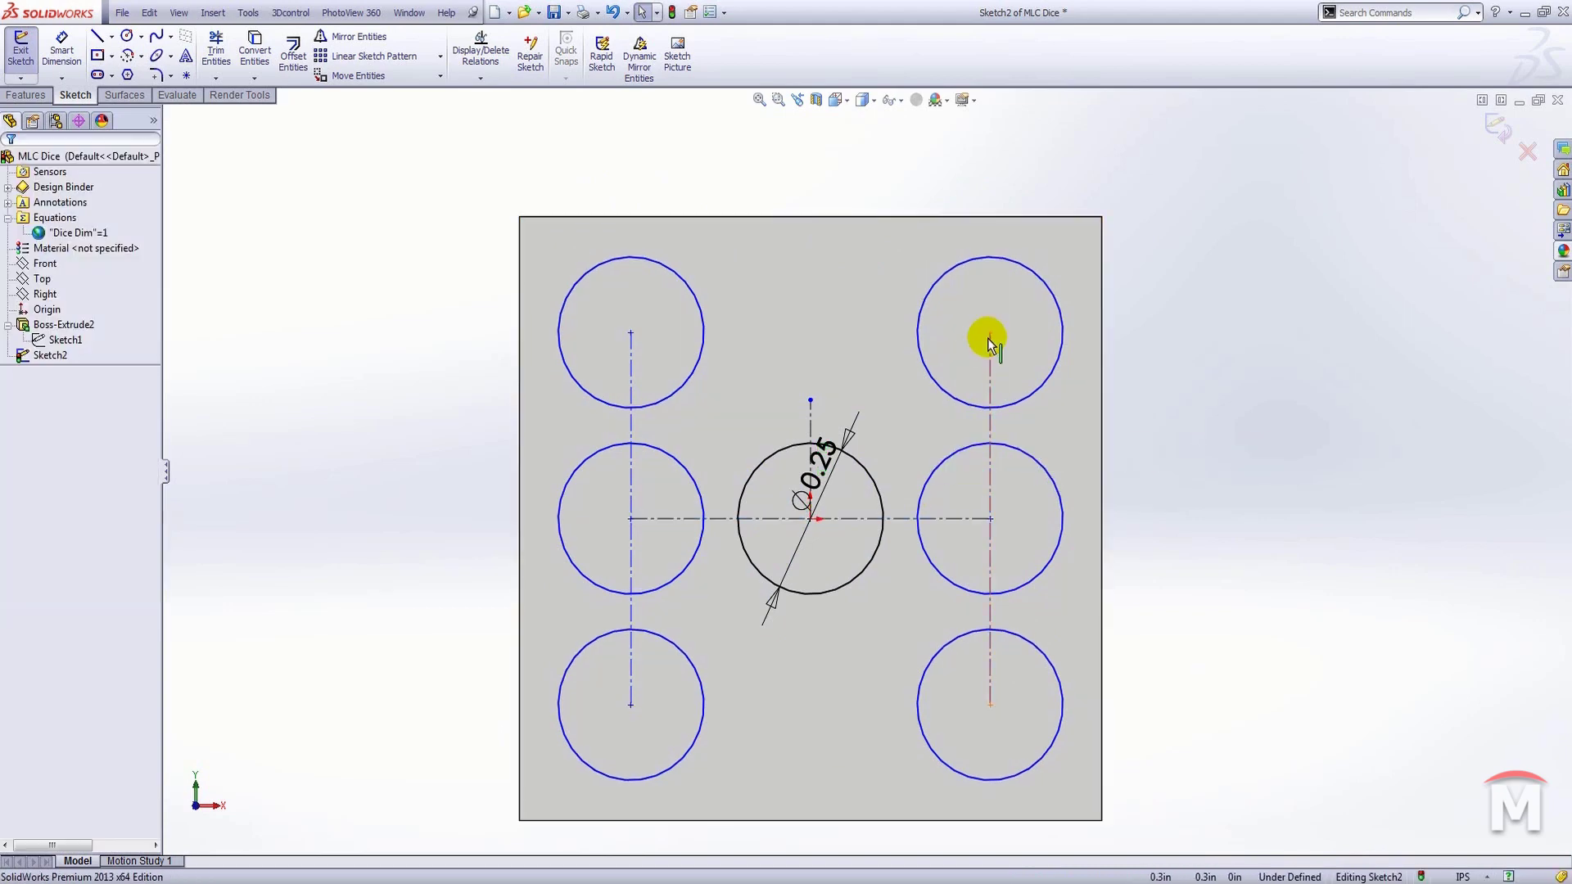
{"action": "mouse_move", "coordinate": [990, 334]}
{"action": "left_mouse_down"}
{"action": "mouse_move", "coordinate": [1026, 309]}
{"action": "mouse_move", "coordinate": [922, 377]}
{"action": "mouse_move", "coordinate": [1077, 246]}
{"action": "mouse_move", "coordinate": [883, 444]}
{"action": "mouse_move", "coordinate": [1052, 294]}
{"action": "mouse_move", "coordinate": [1094, 232]}
{"action": "mouse_move", "coordinate": [996, 348]}
{"action": "mouse_move", "coordinate": [1028, 333]}
{"action": "mouse_move", "coordinate": [934, 400]}
{"action": "mouse_move", "coordinate": [965, 351]}
{"action": "mouse_move", "coordinate": [1038, 309]}
{"action": "mouse_move", "coordinate": [996, 332]}
{"action": "mouse_move", "coordinate": [1017, 323]}
{"action": "mouse_move", "coordinate": [1007, 340]}
{"action": "left_mouse_up"}
{"action": "left_click", "coordinate": [1168, 469]}
Dimension the horizontal construction line to 0.63 in and reposition the central circle's diameter dimension.
{"action": "key", "text": "s"}
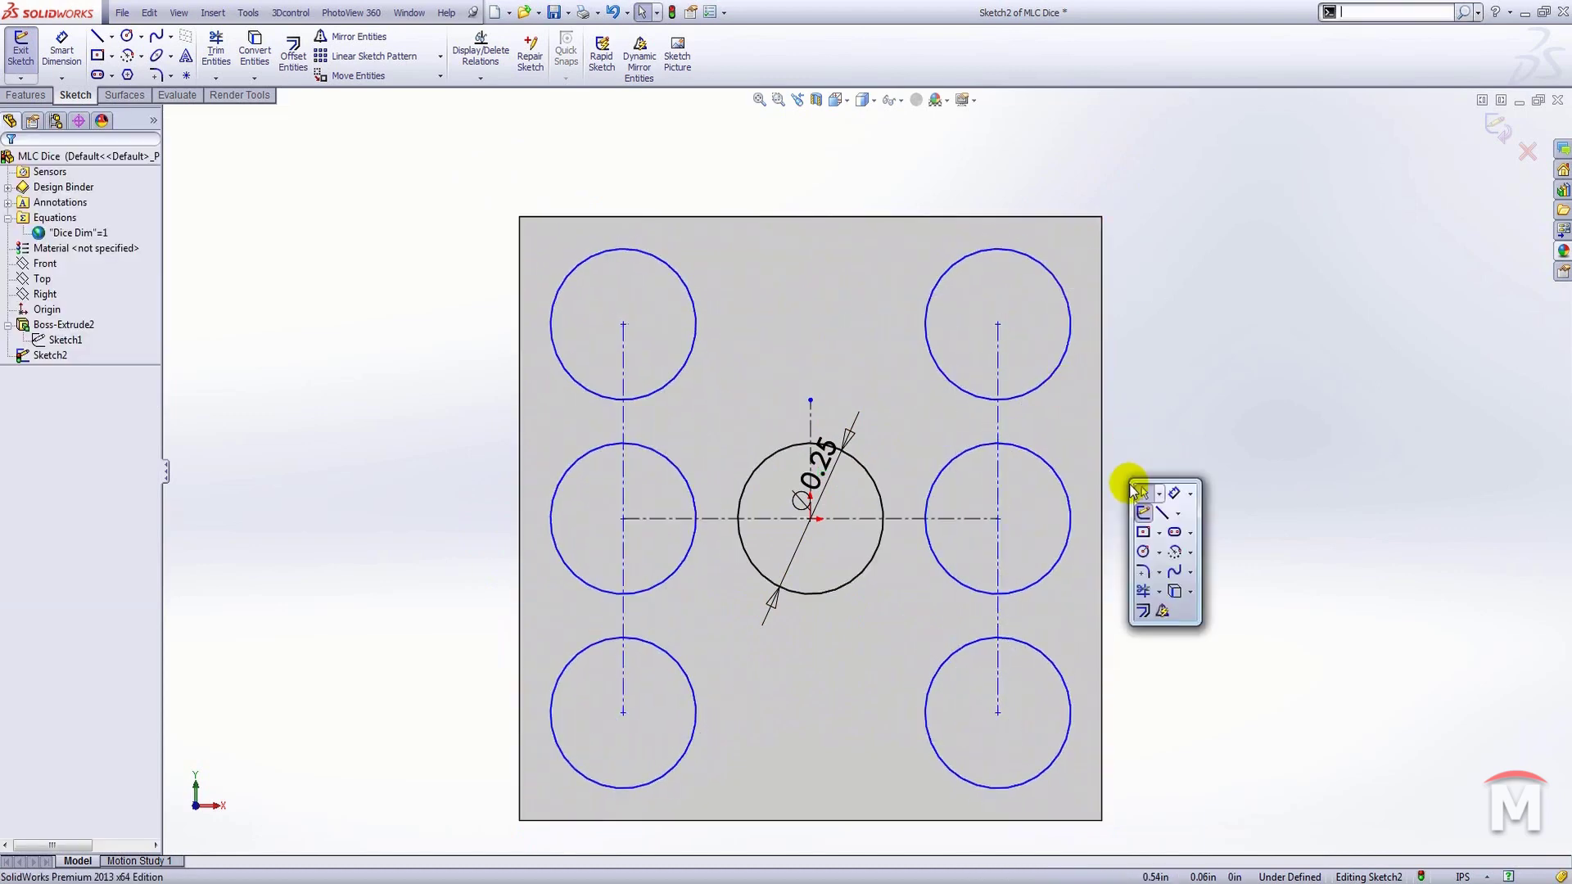
{"action": "left_click", "coordinate": [1175, 494]}
{"action": "left_click", "coordinate": [900, 518]}
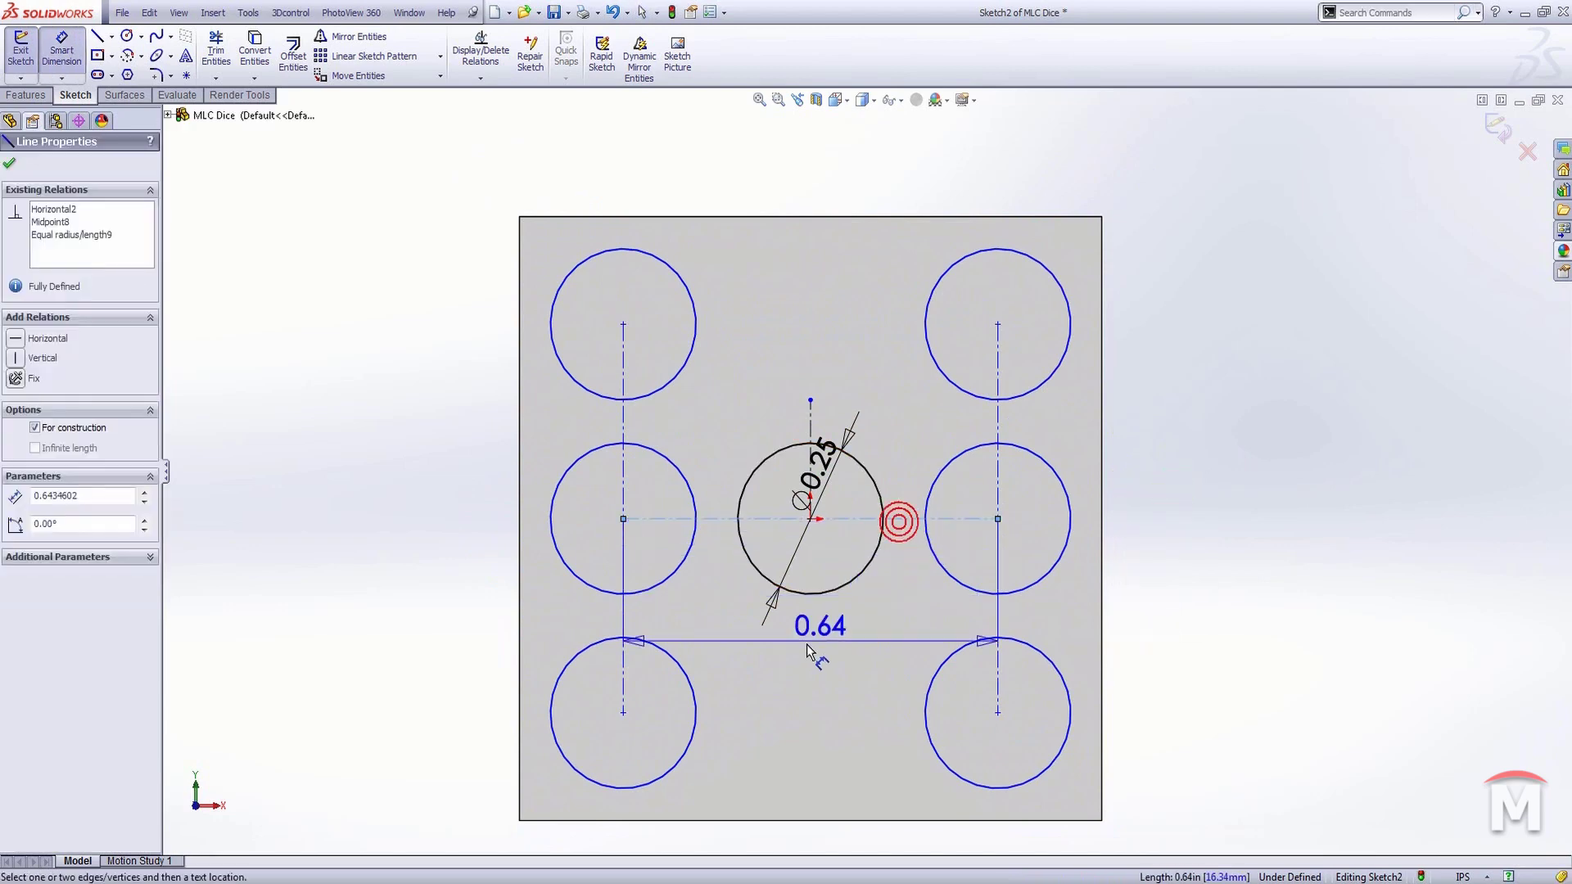
{"action": "left_click", "coordinate": [815, 647]}
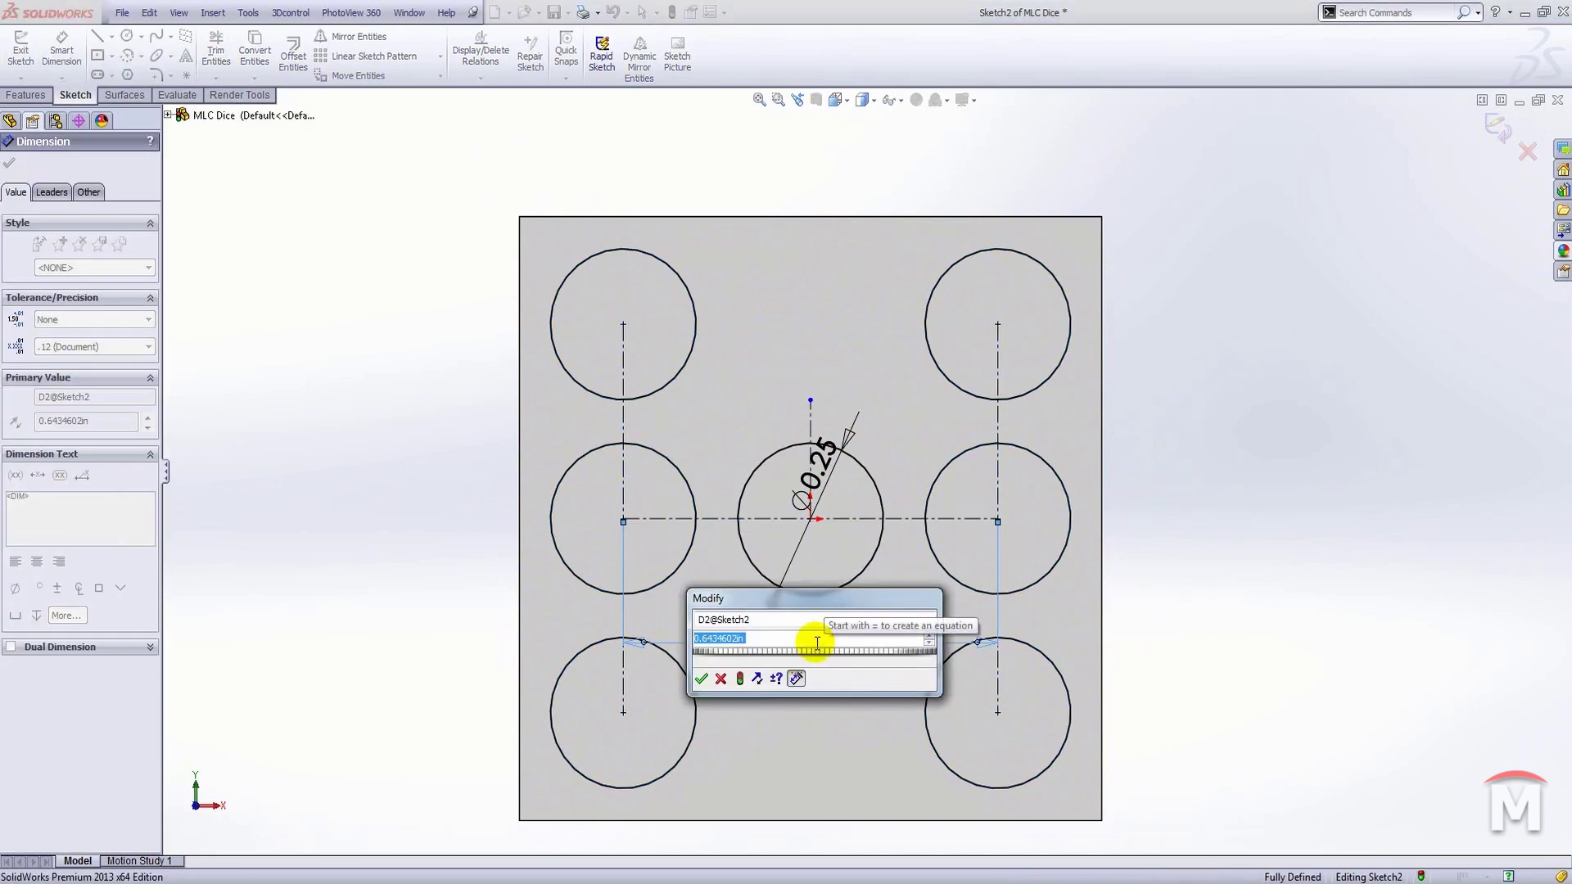
{"action": "type", "text": "0.63"}
{"action": "key", "text": "Return"}
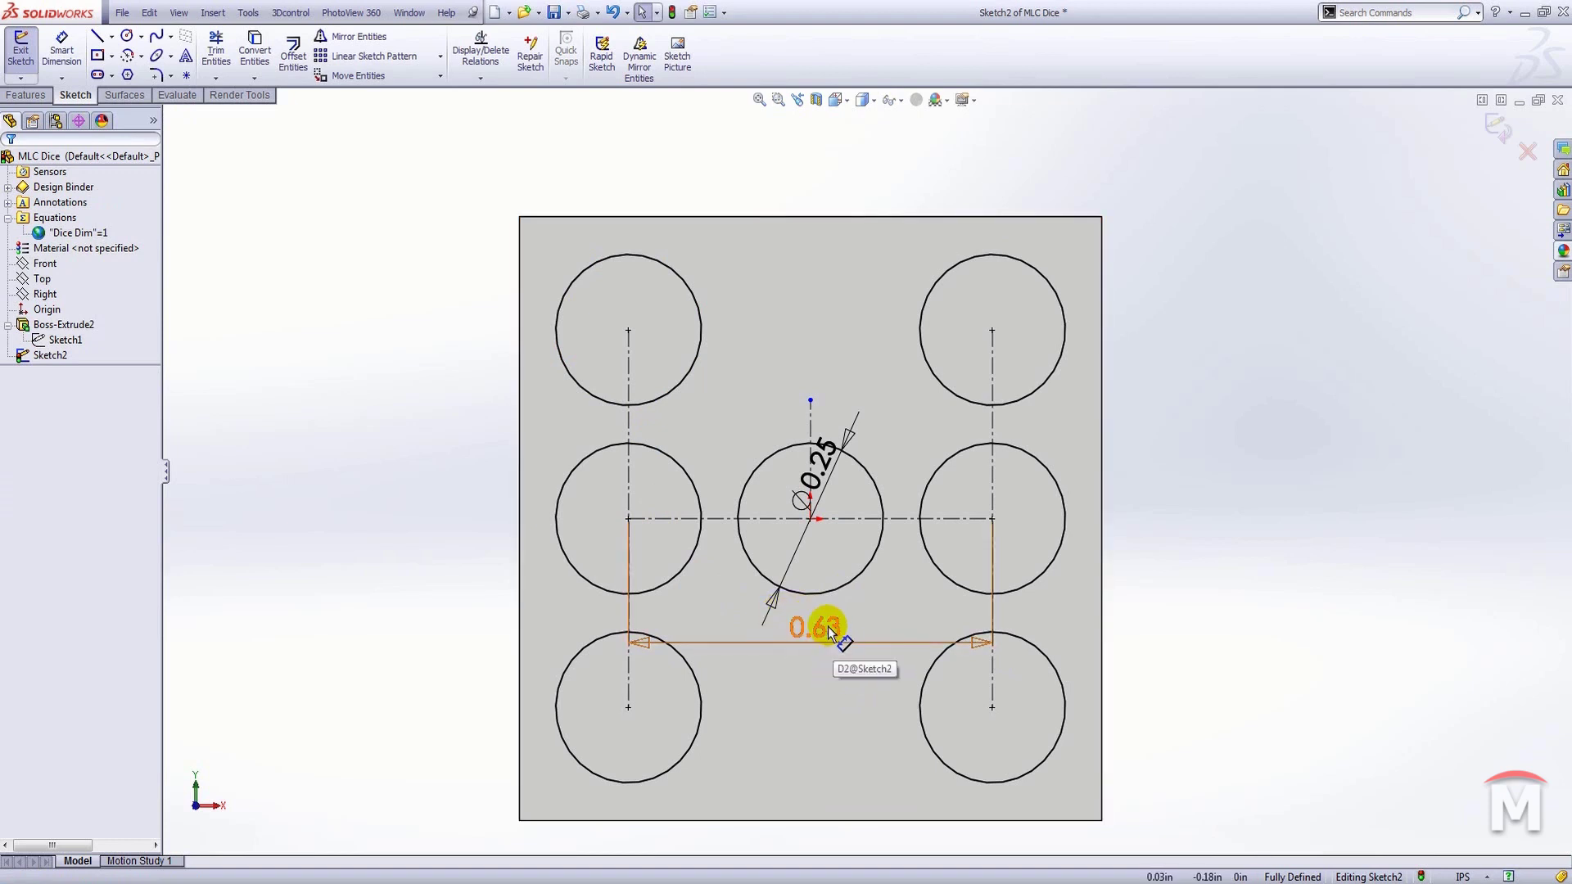
{"action": "left_click_drag", "start_coordinate": [813, 442], "coordinate": [842, 499]}
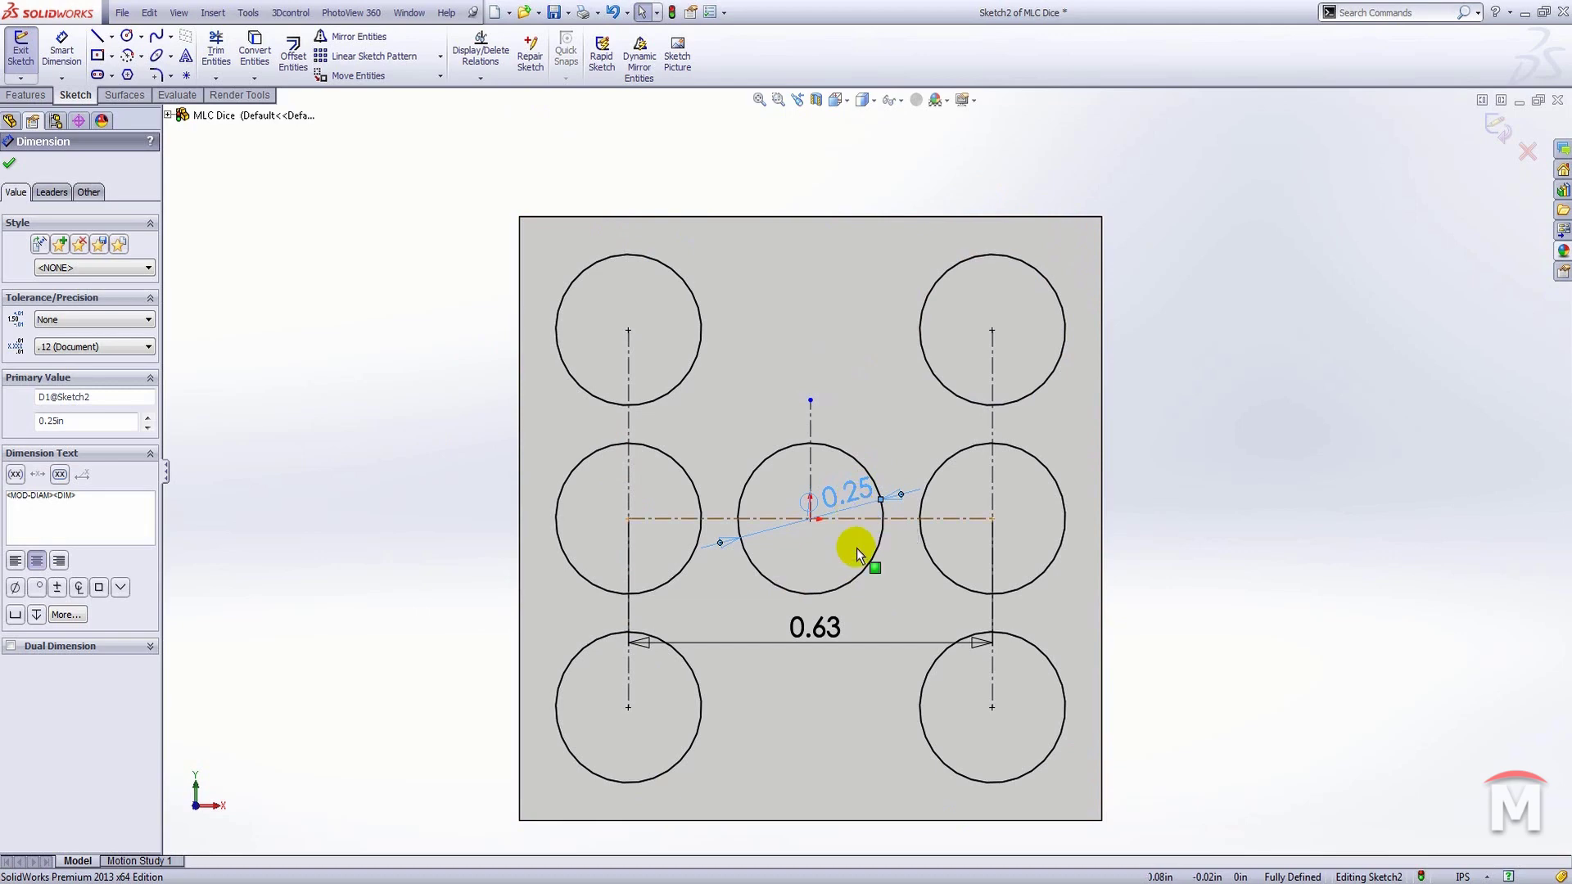
{"action": "left_click", "coordinate": [1177, 570]}
Make a block from all the pip circles and construction lines, and exit the sketch.
{"action": "scroll", "coordinate": [893, 562], "scroll_direction": "up", "scroll_amount": 2}
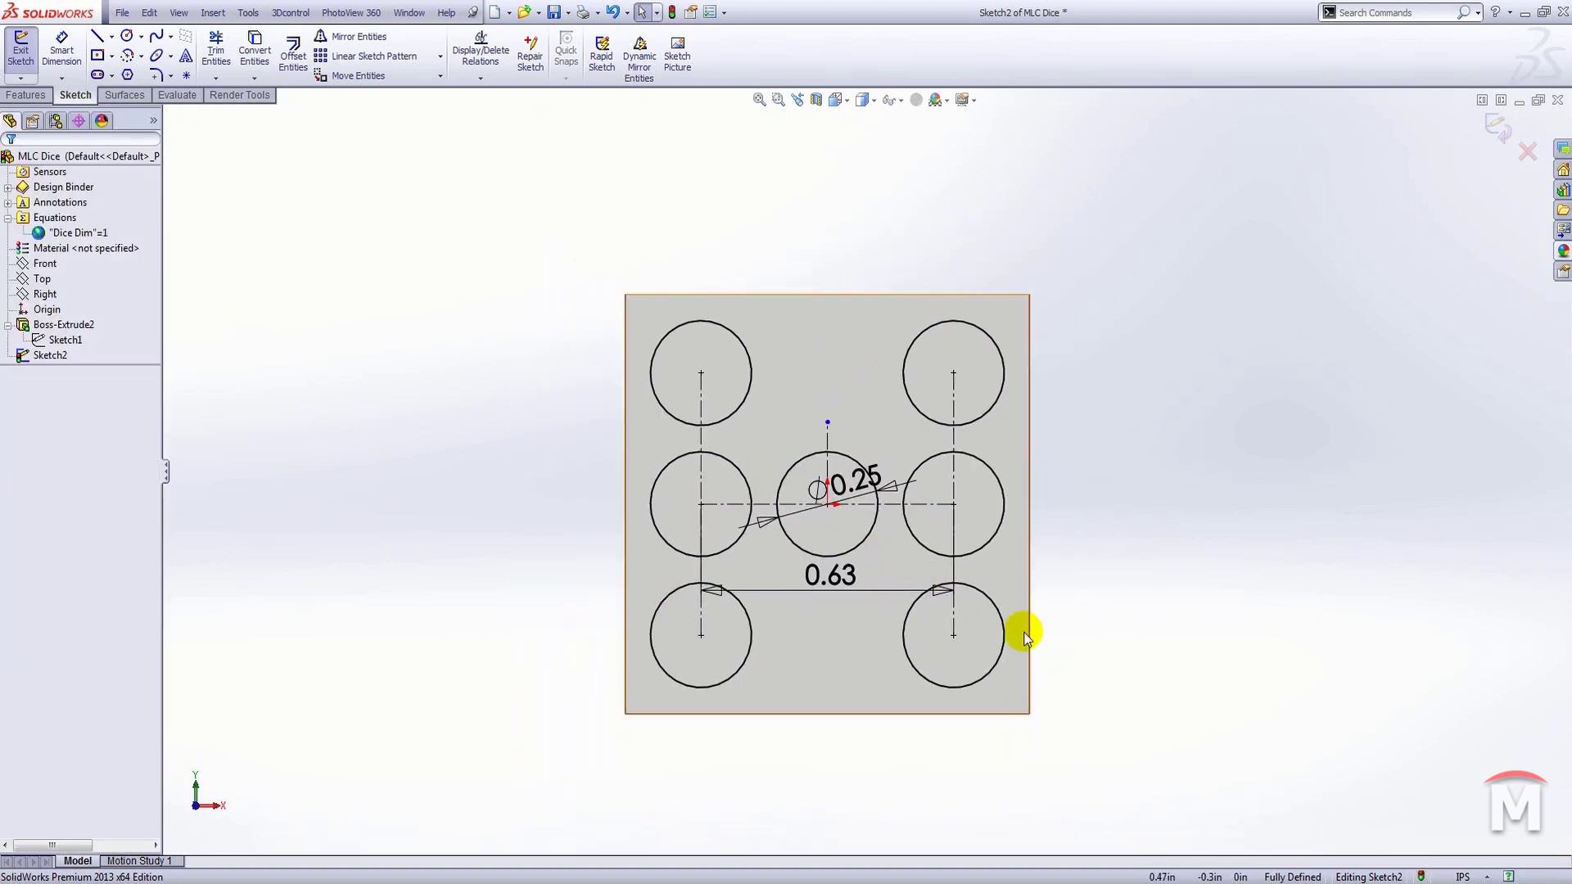
{"action": "left_click_drag", "start_coordinate": [1157, 727], "coordinate": [612, 257]}
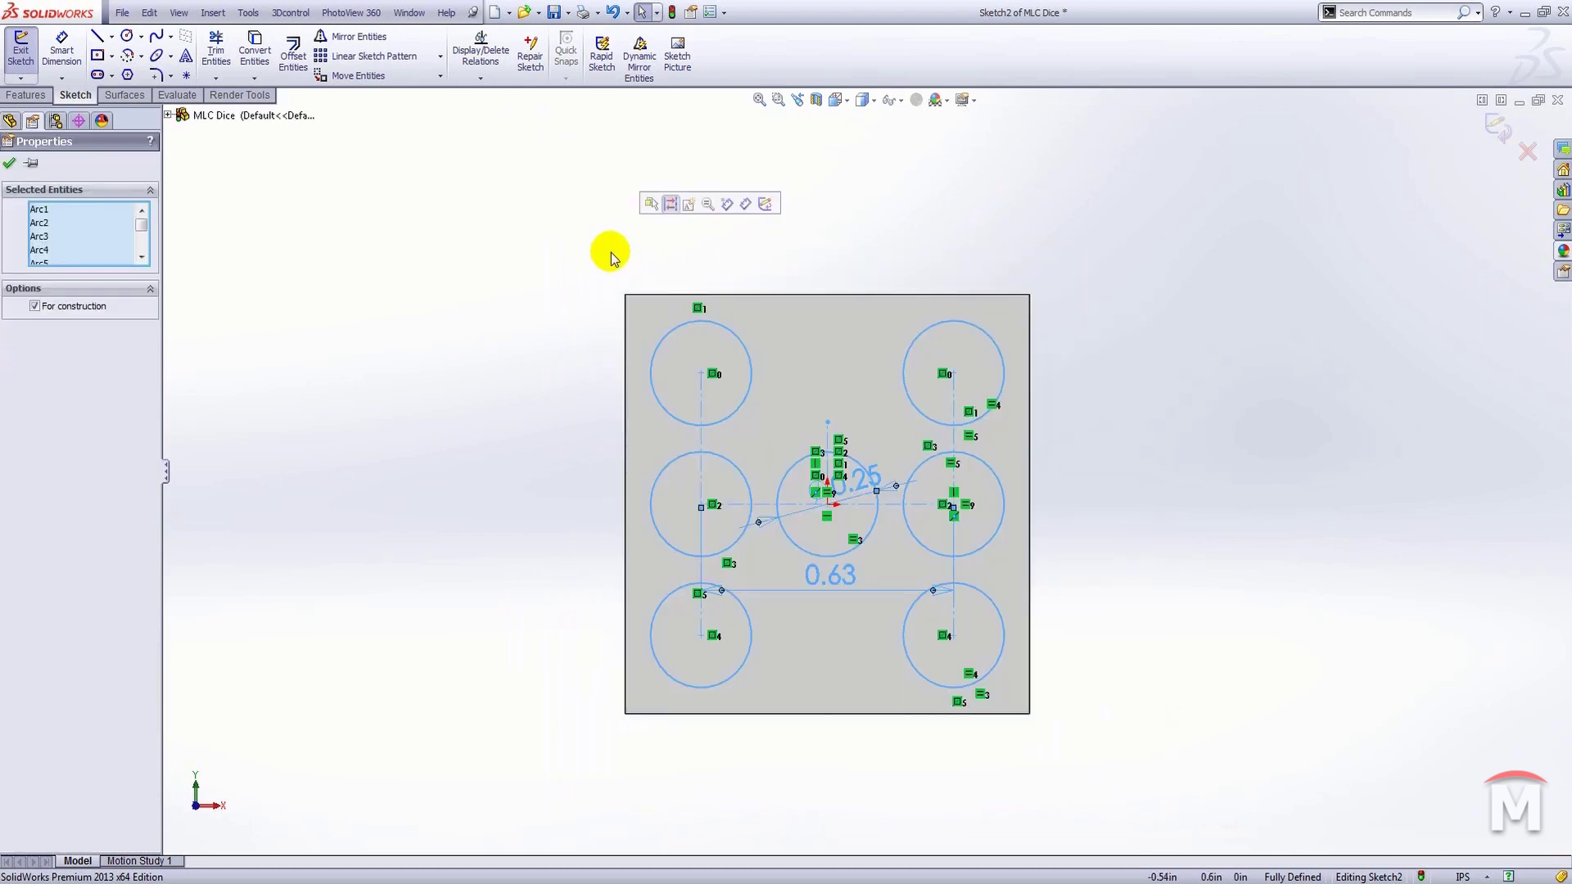
{"action": "left_click", "coordinate": [688, 204]}
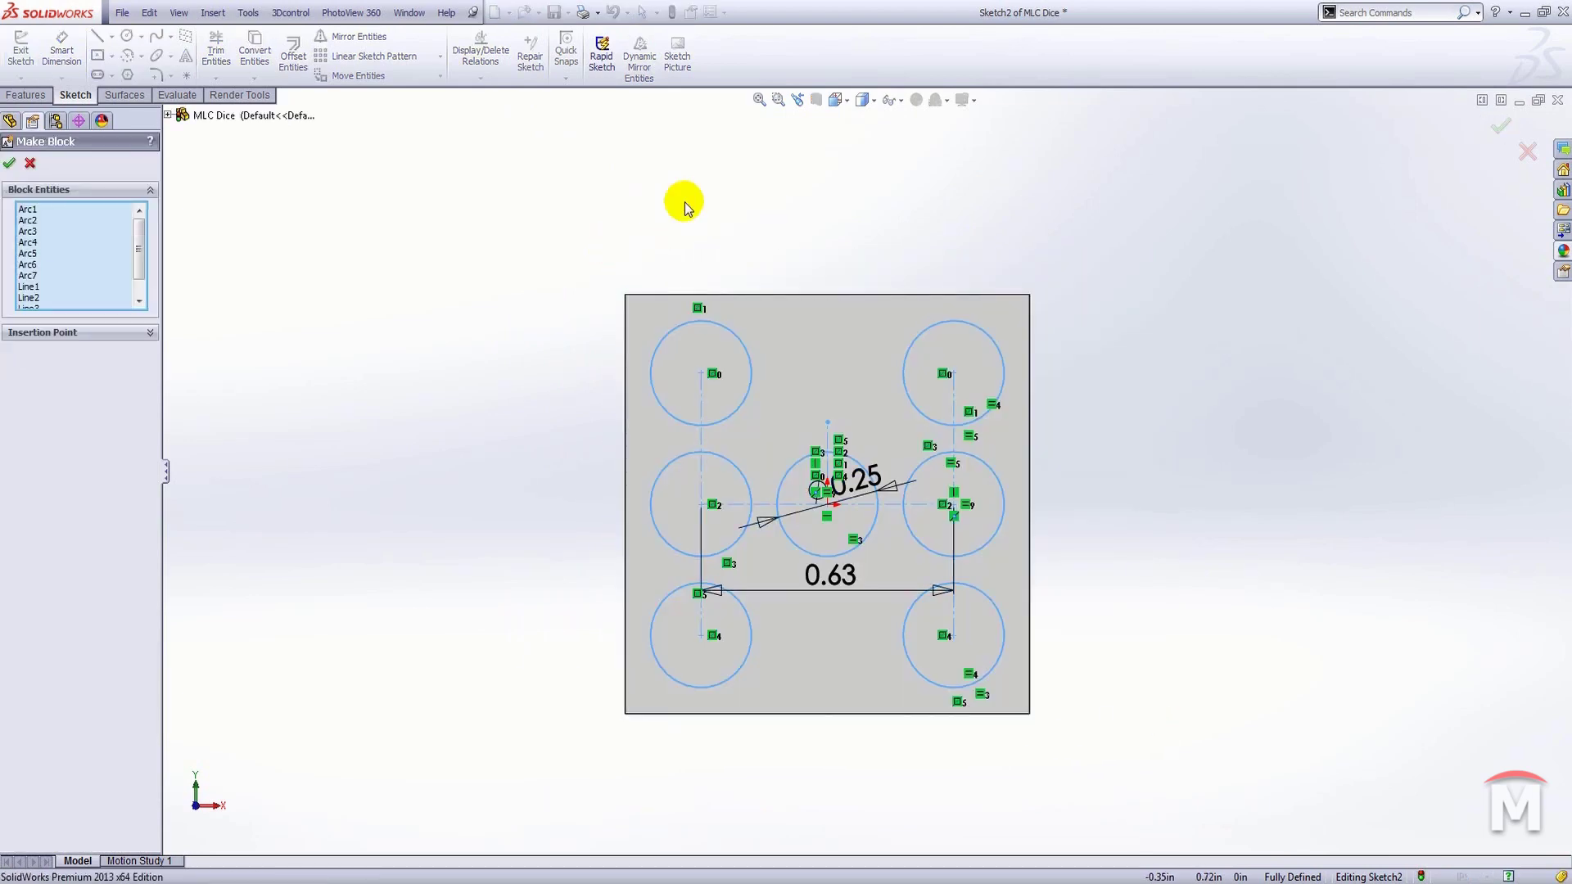
{"action": "left_click", "coordinate": [10, 164]}
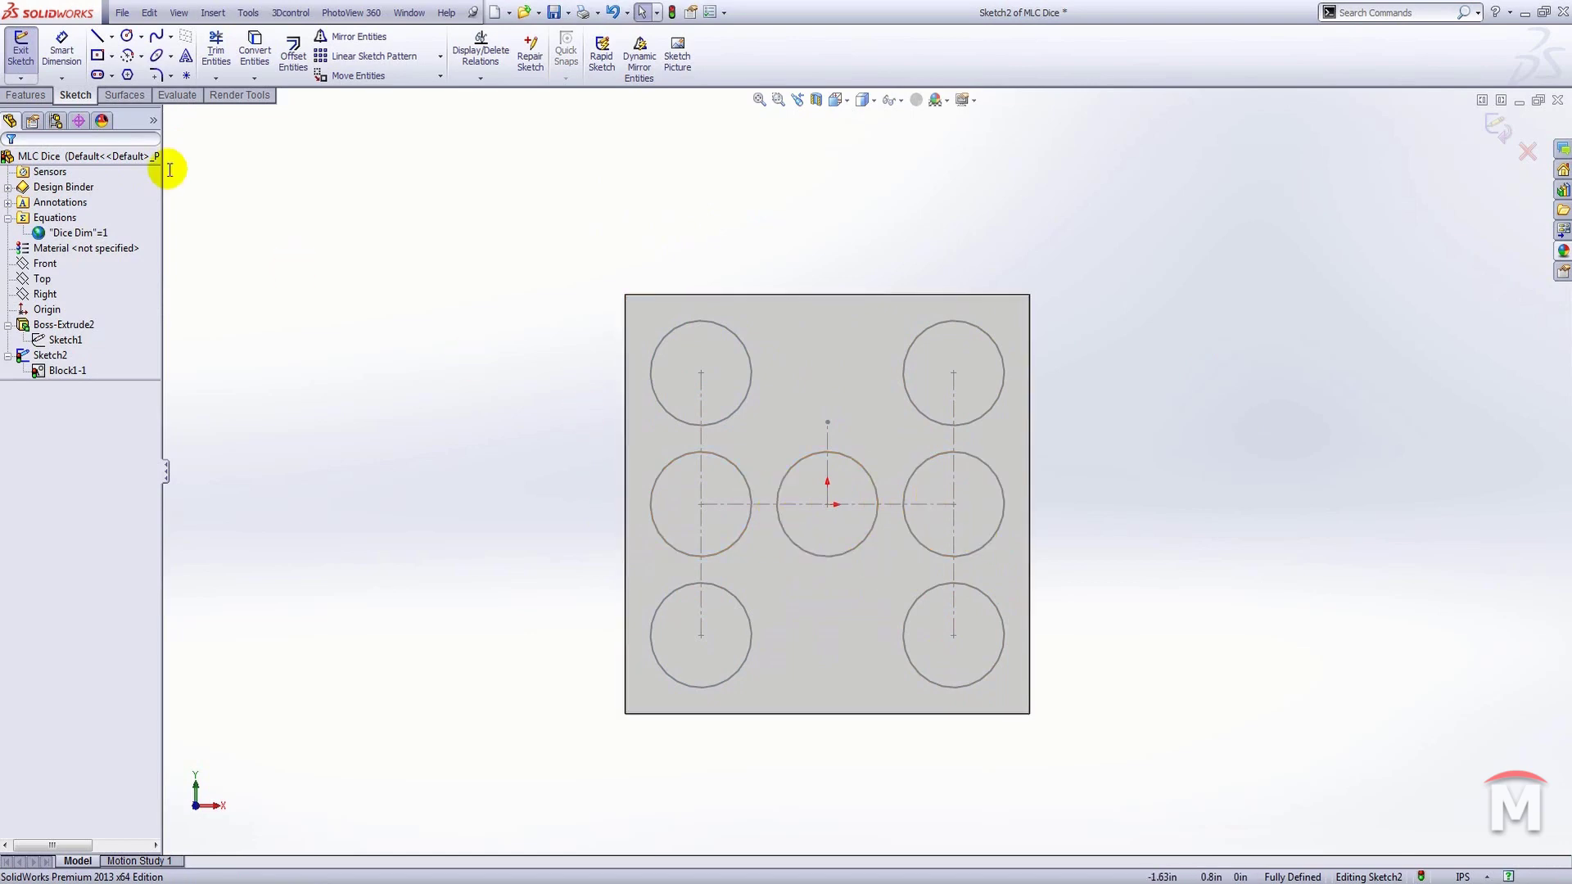
{"action": "left_click", "coordinate": [24, 45]}
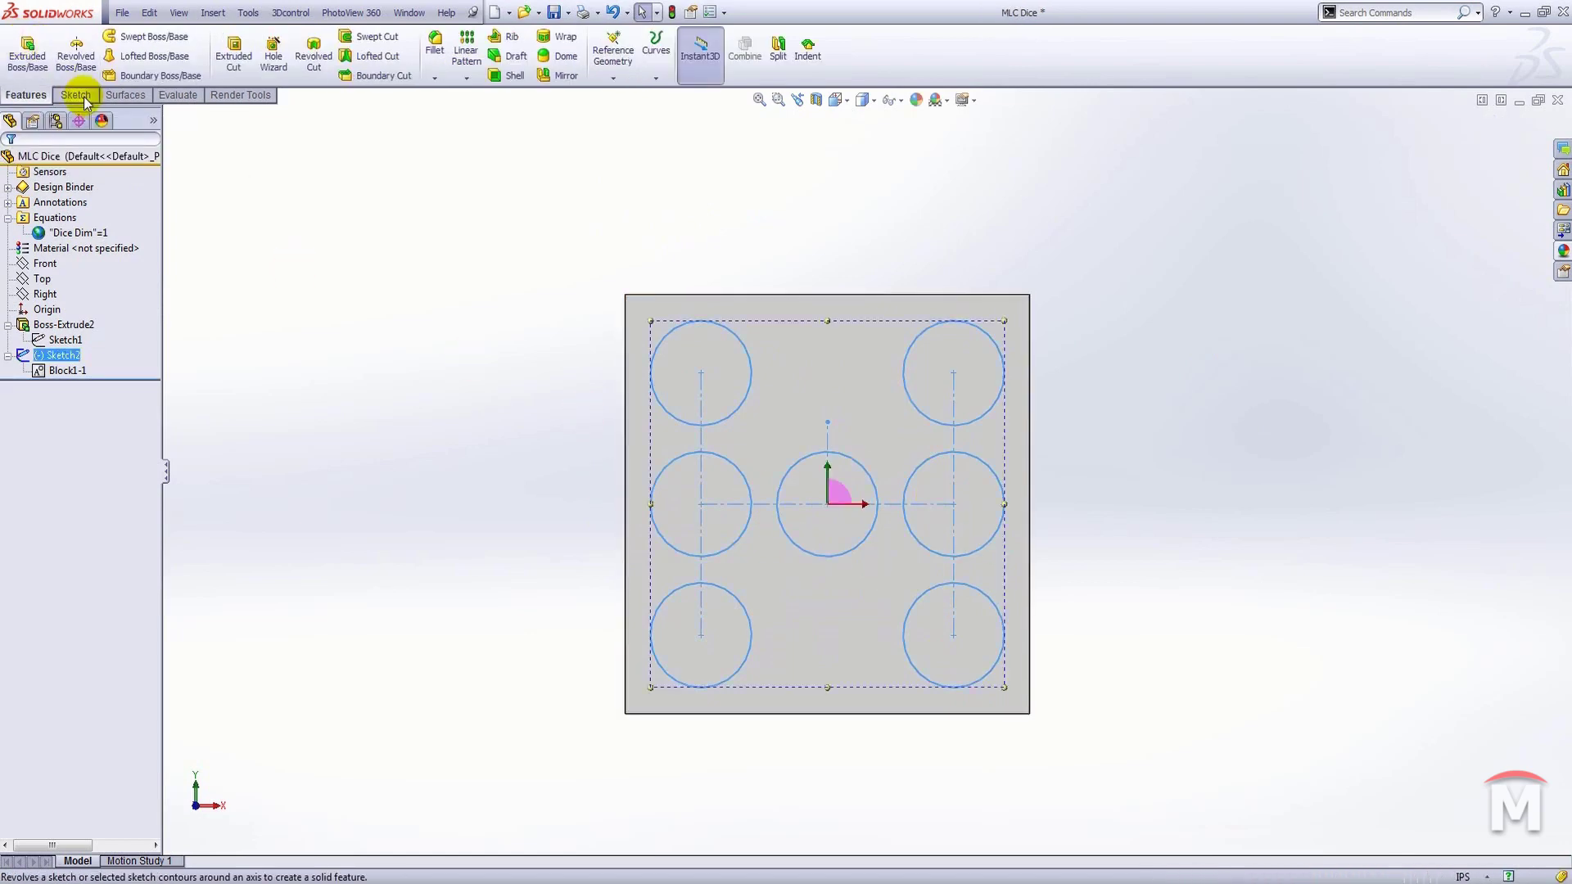
Start an Extruded Cut from the pip sketch, clearing the selected contours and picking only the central circle's region.
{"action": "left_click", "coordinate": [236, 61]}
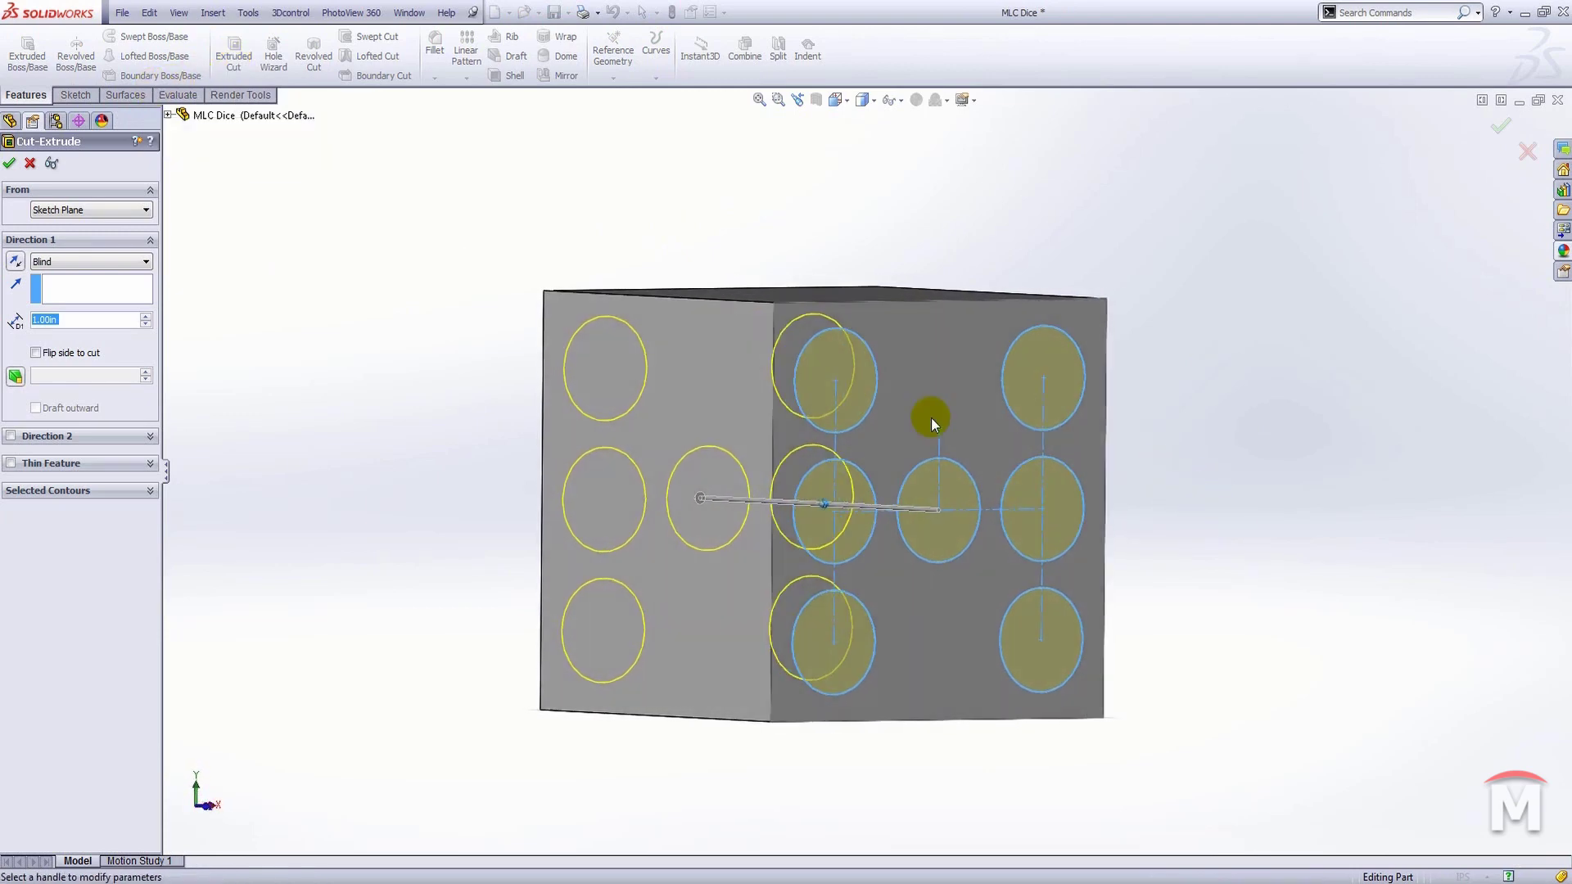
{"action": "left_click", "coordinate": [151, 492]}
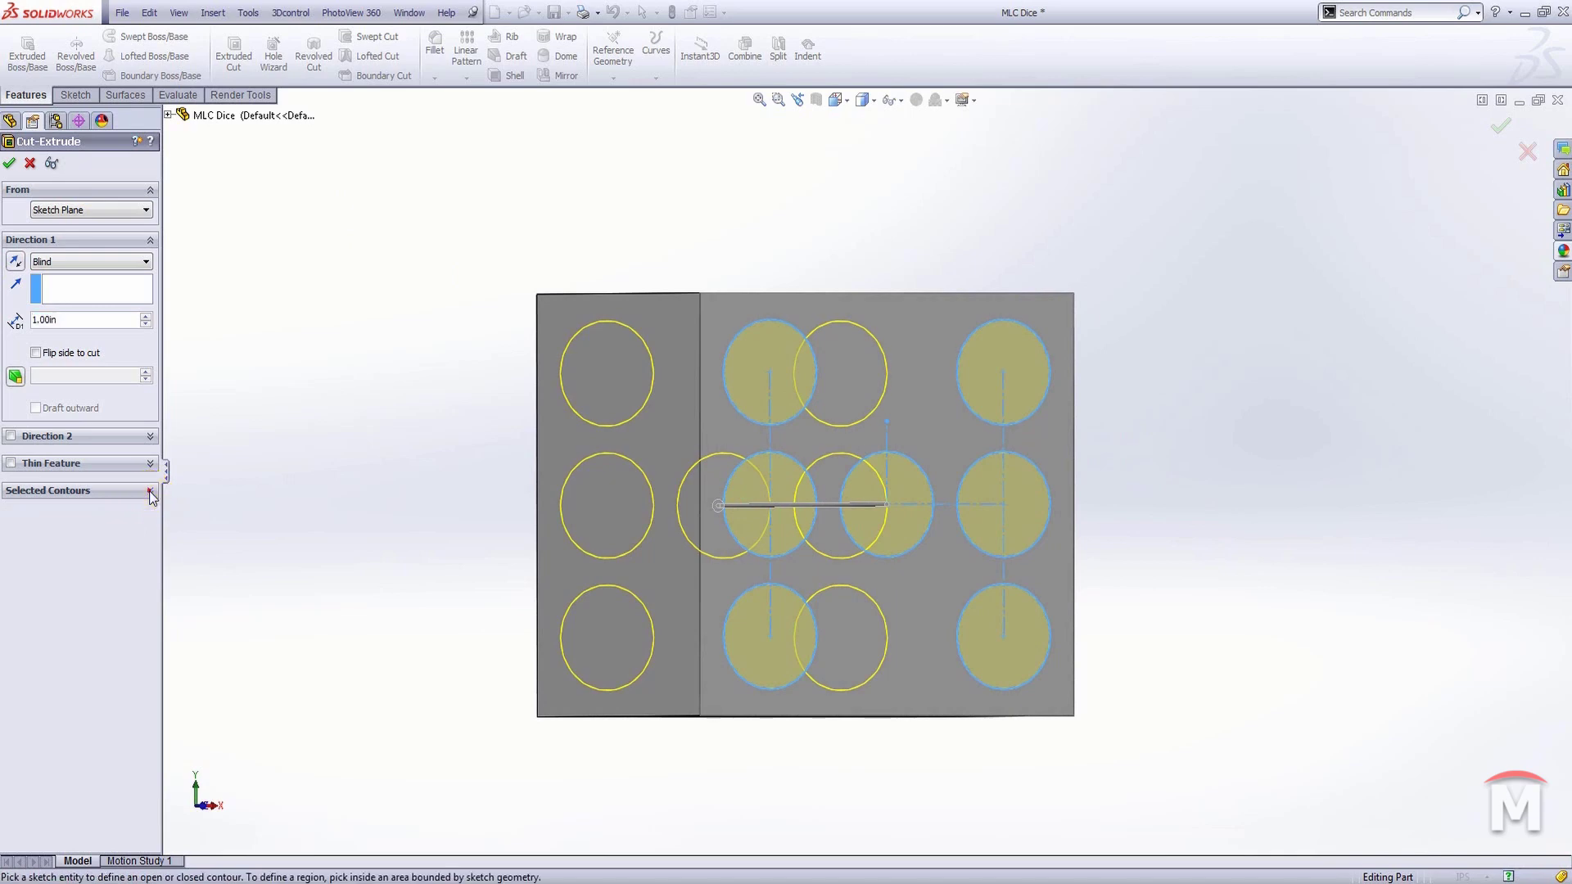
{"action": "right_click", "coordinate": [86, 514]}
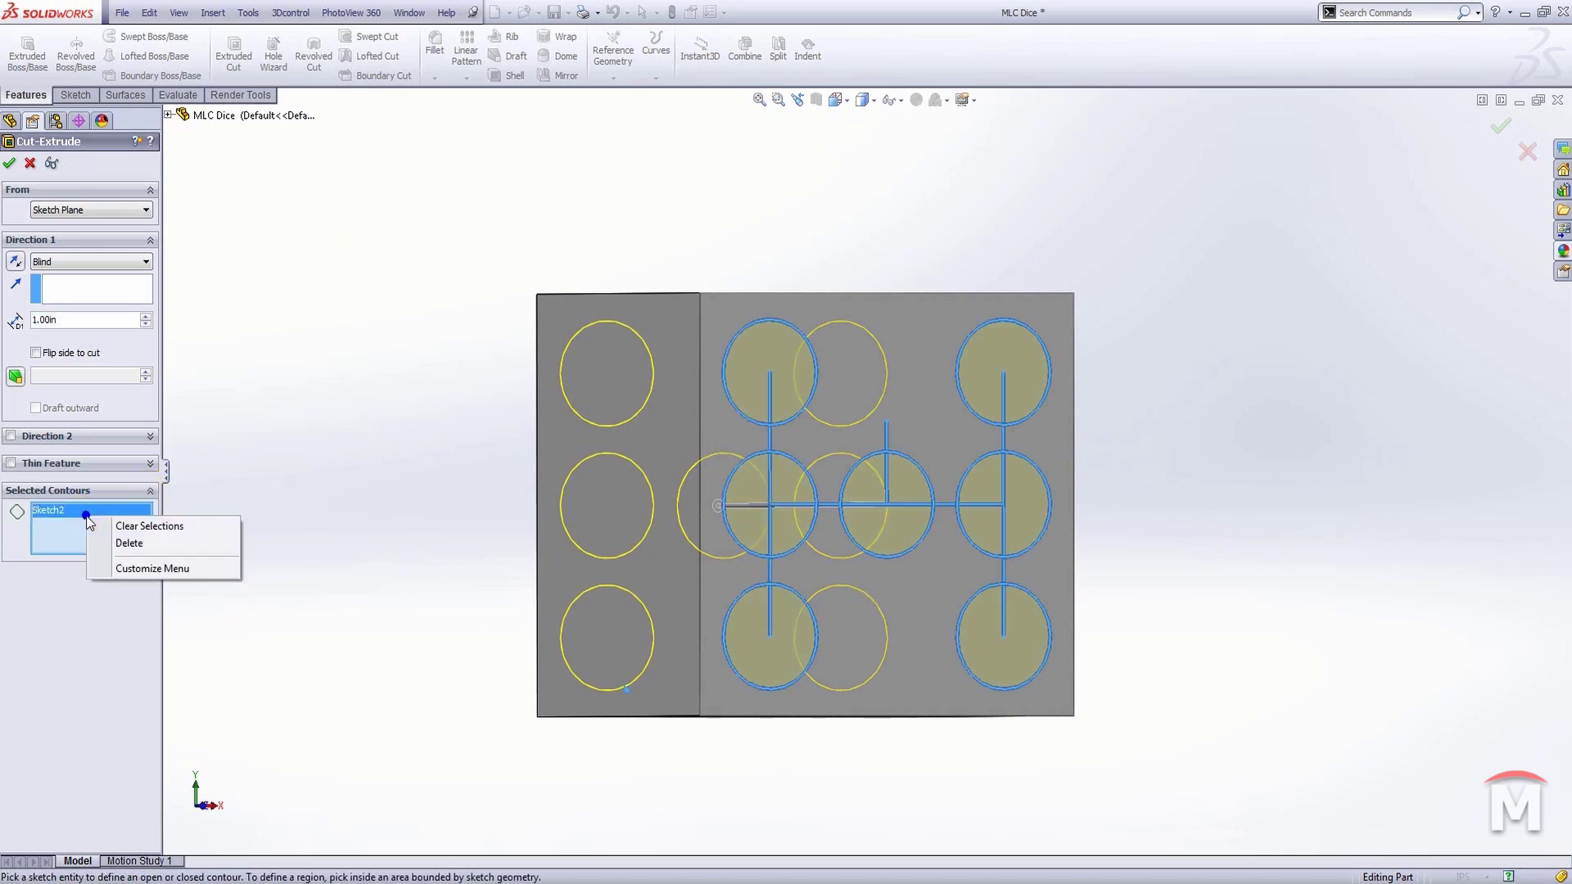
{"action": "left_click", "coordinate": [101, 524]}
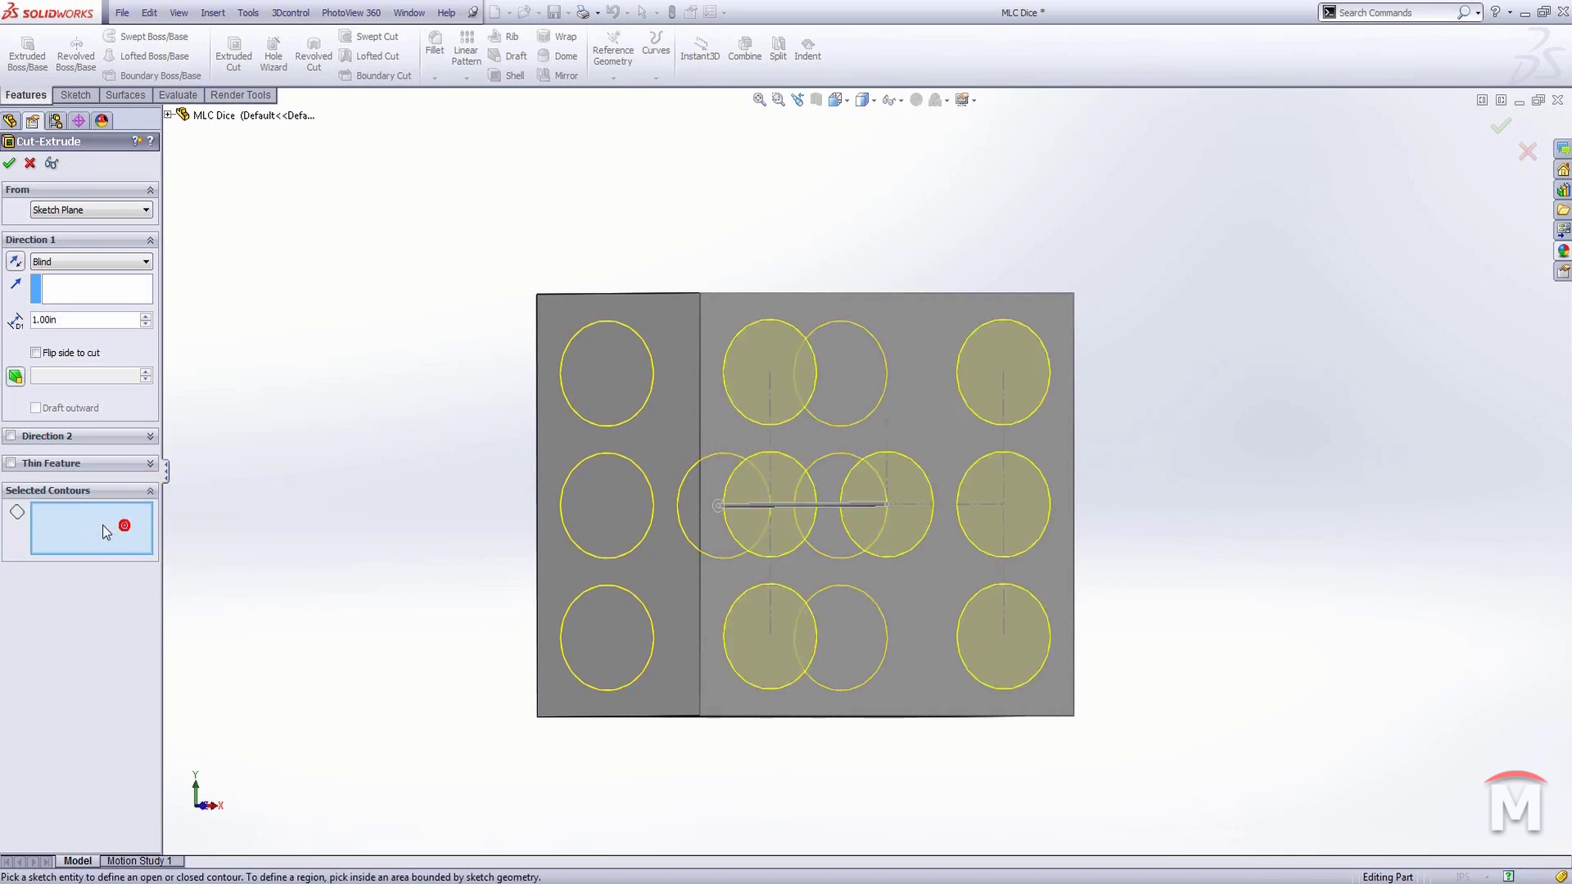
{"action": "left_click", "coordinate": [917, 484]}
{"action": "middle_click_drag", "start_coordinate": [967, 534], "coordinate": [1076, 471]}
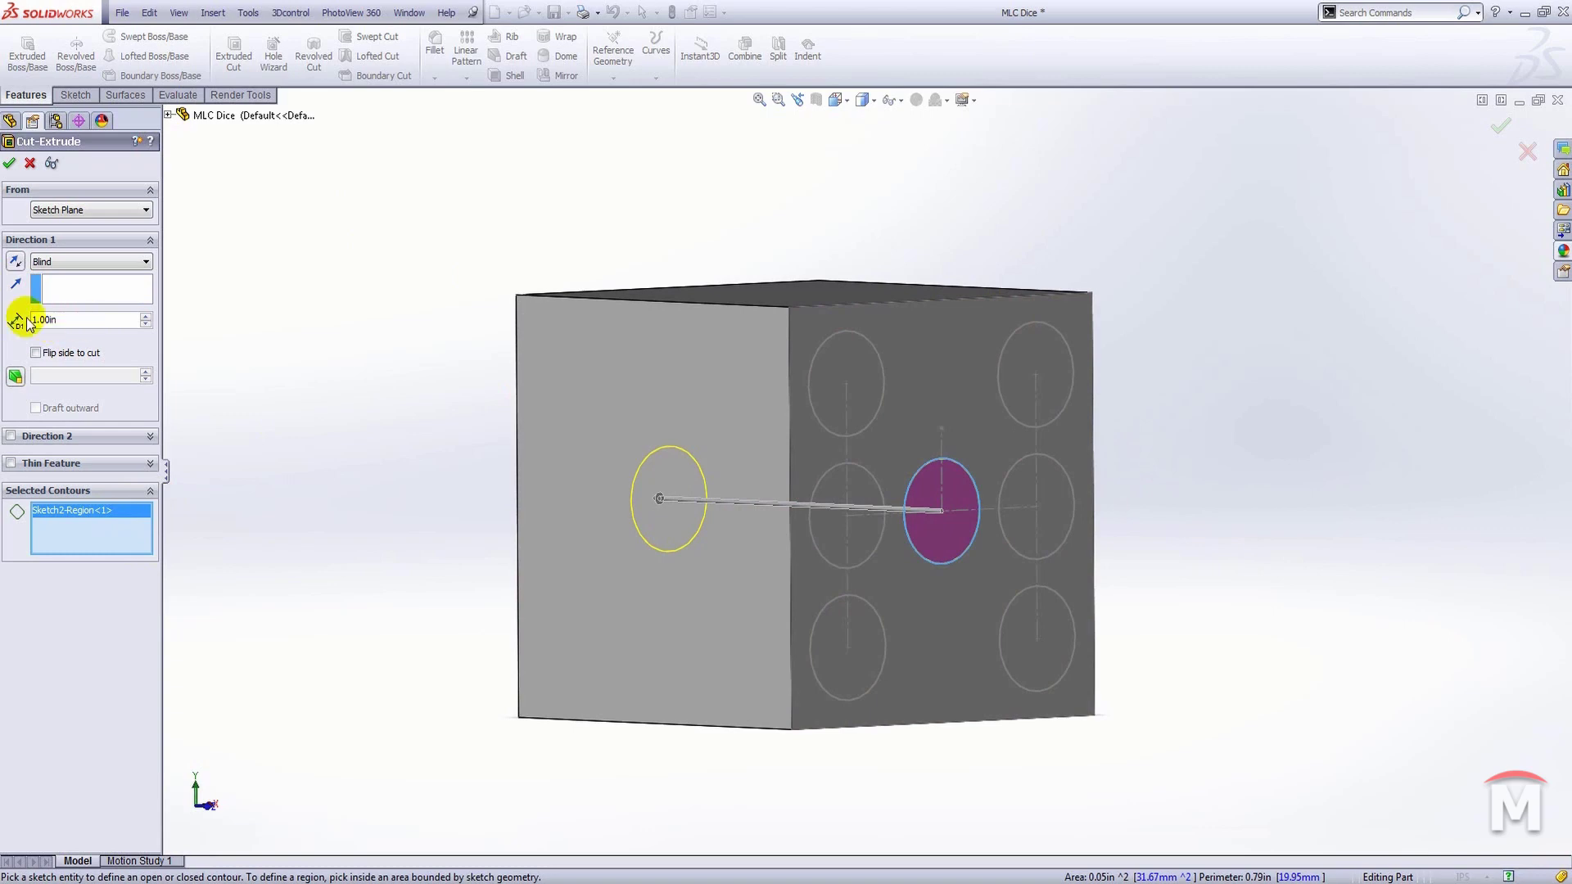
Set the central pip's cut depth to 0.125 in.
{"action": "type", "text": "1"}
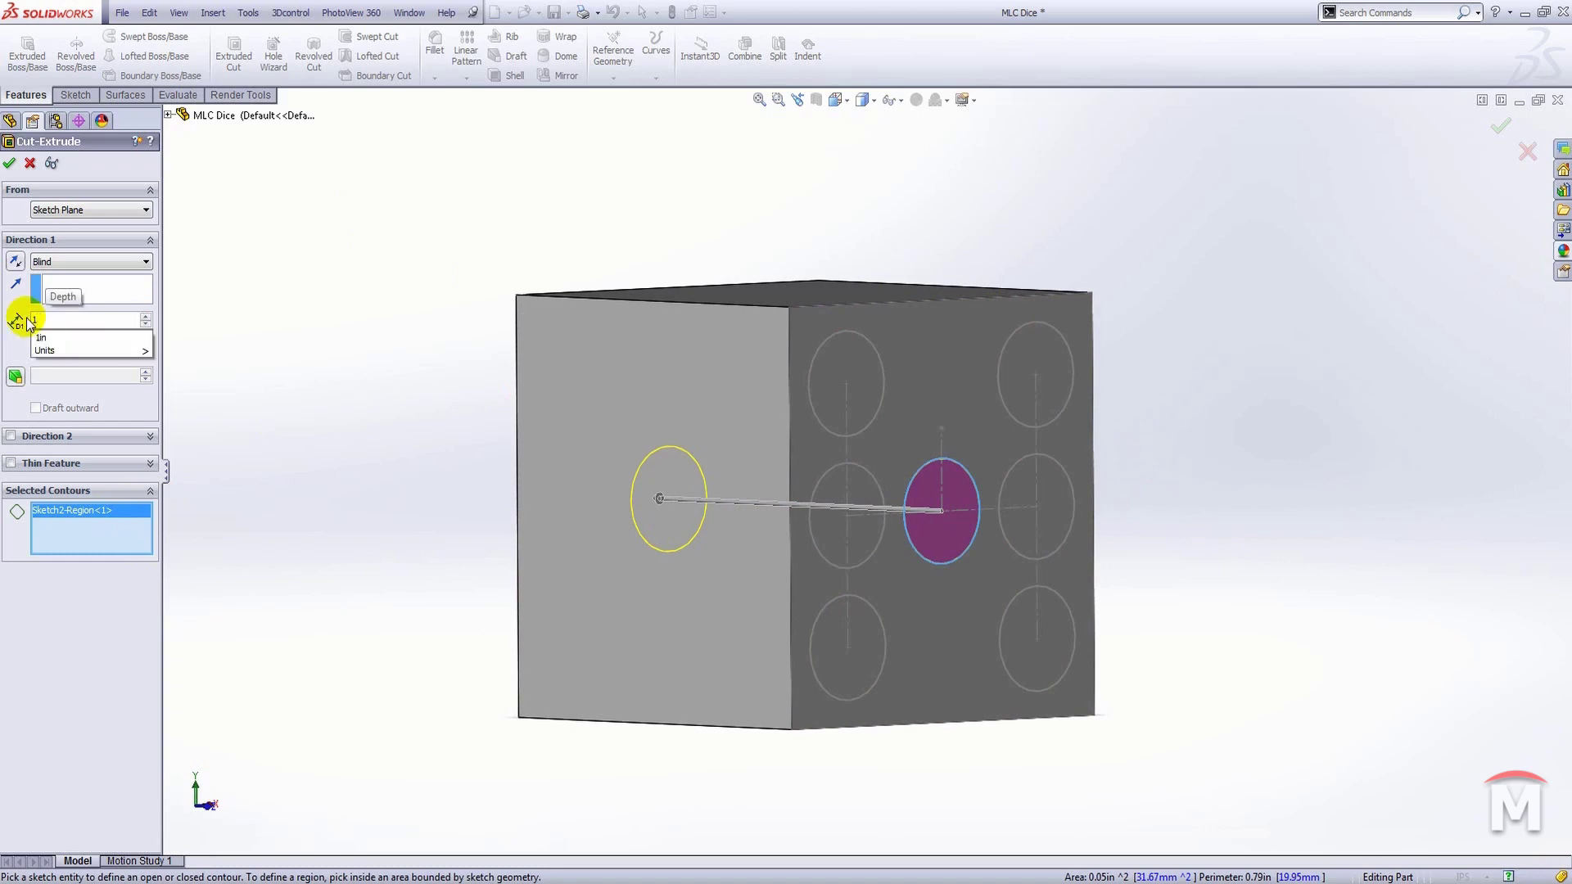
{"action": "key", "text": "BackSpace"}
{"action": "type", "text": "."}
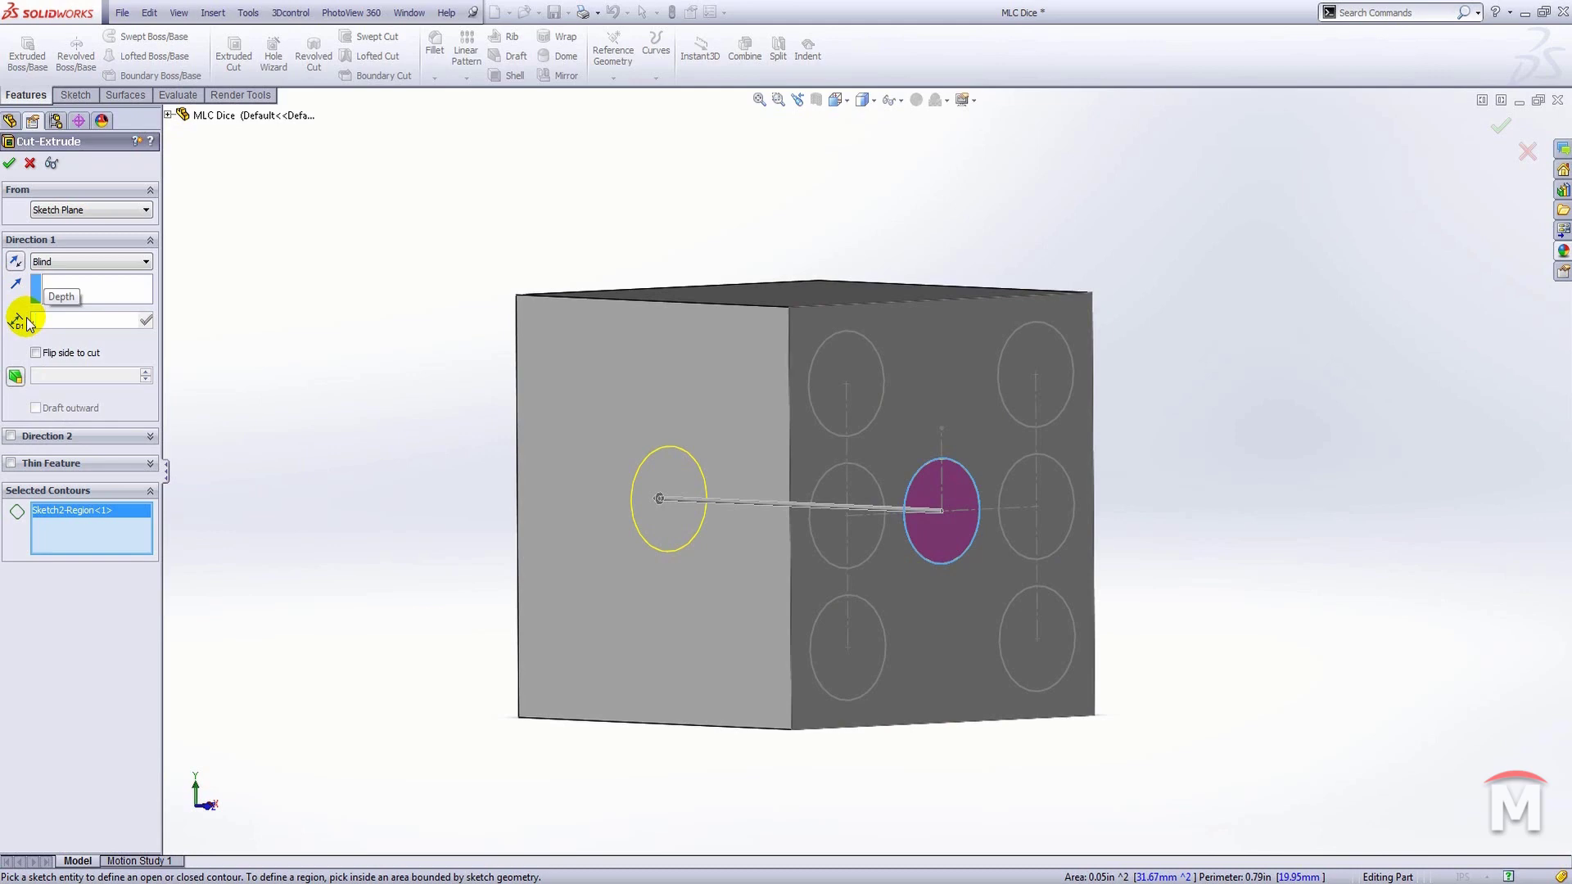
{"action": "type", "text": "125"}
{"action": "key", "text": "Return"}
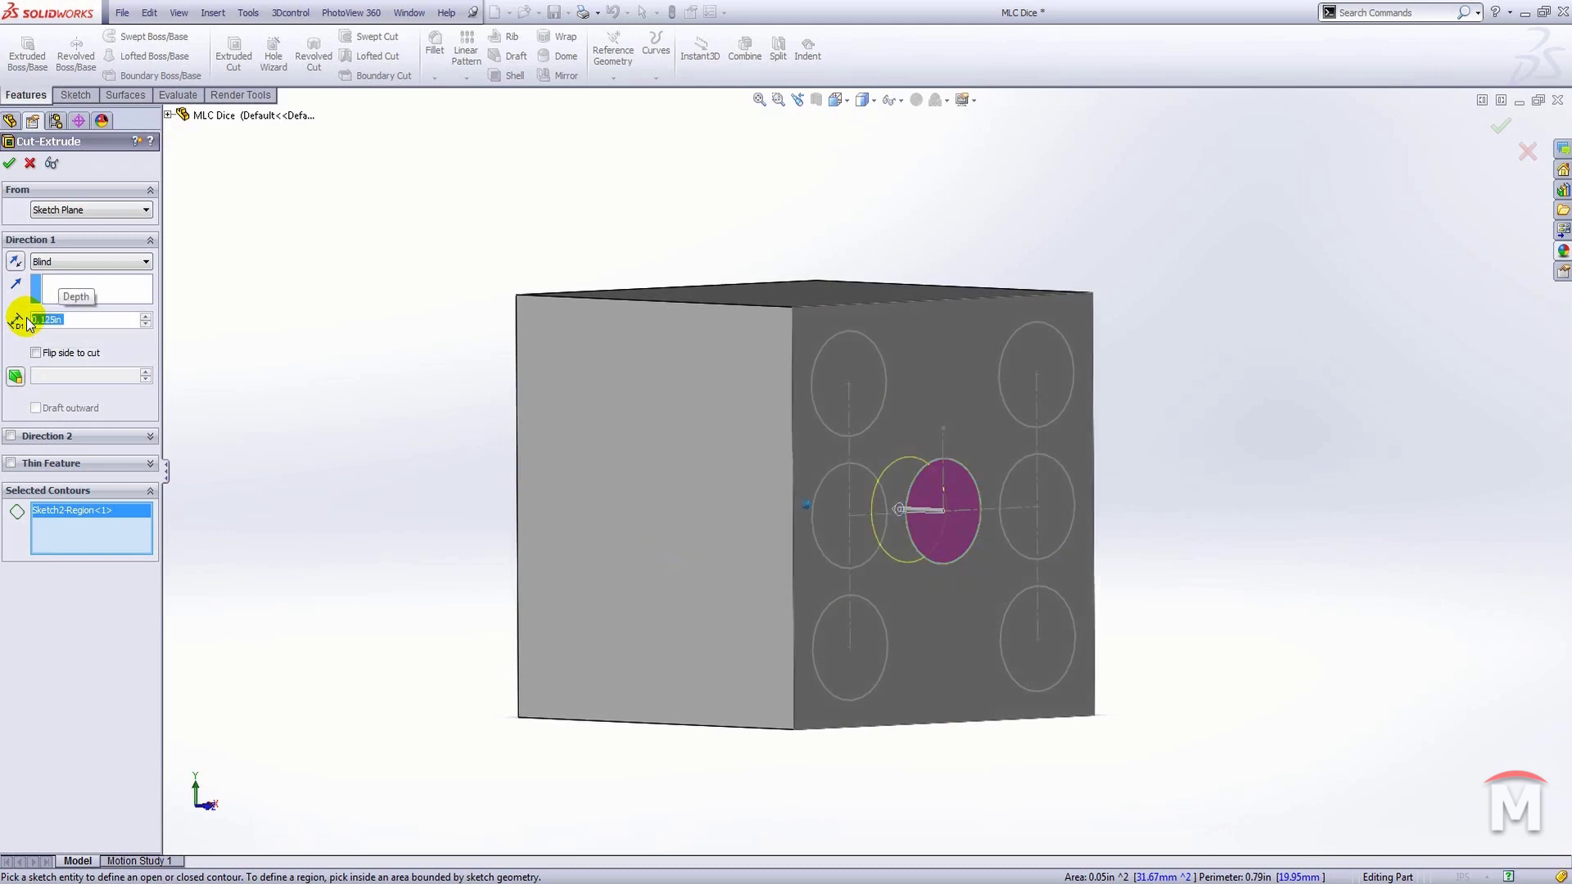
Set the central pip's blind cut depth to 0.0625 in and accept the cut.
{"action": "mouse_move", "coordinate": [246, 369]}
{"action": "middle_mouse_down"}
{"action": "mouse_move", "coordinate": [366, 385]}
{"action": "mouse_move", "coordinate": [80, 321]}
{"action": "middle_mouse_up"}
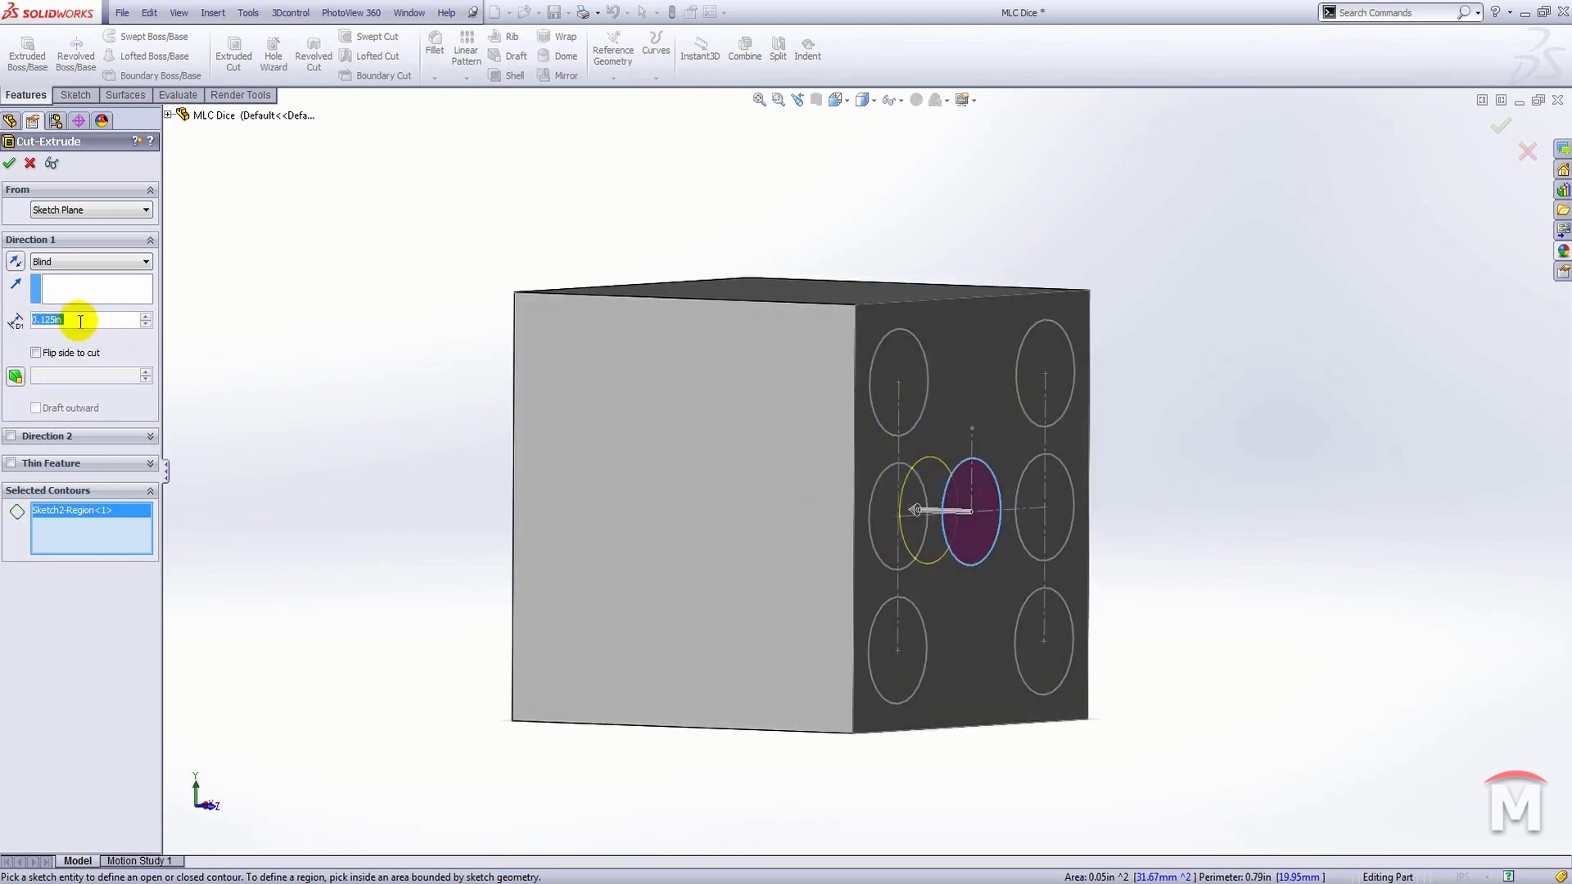
{"action": "type", "text": "0."}
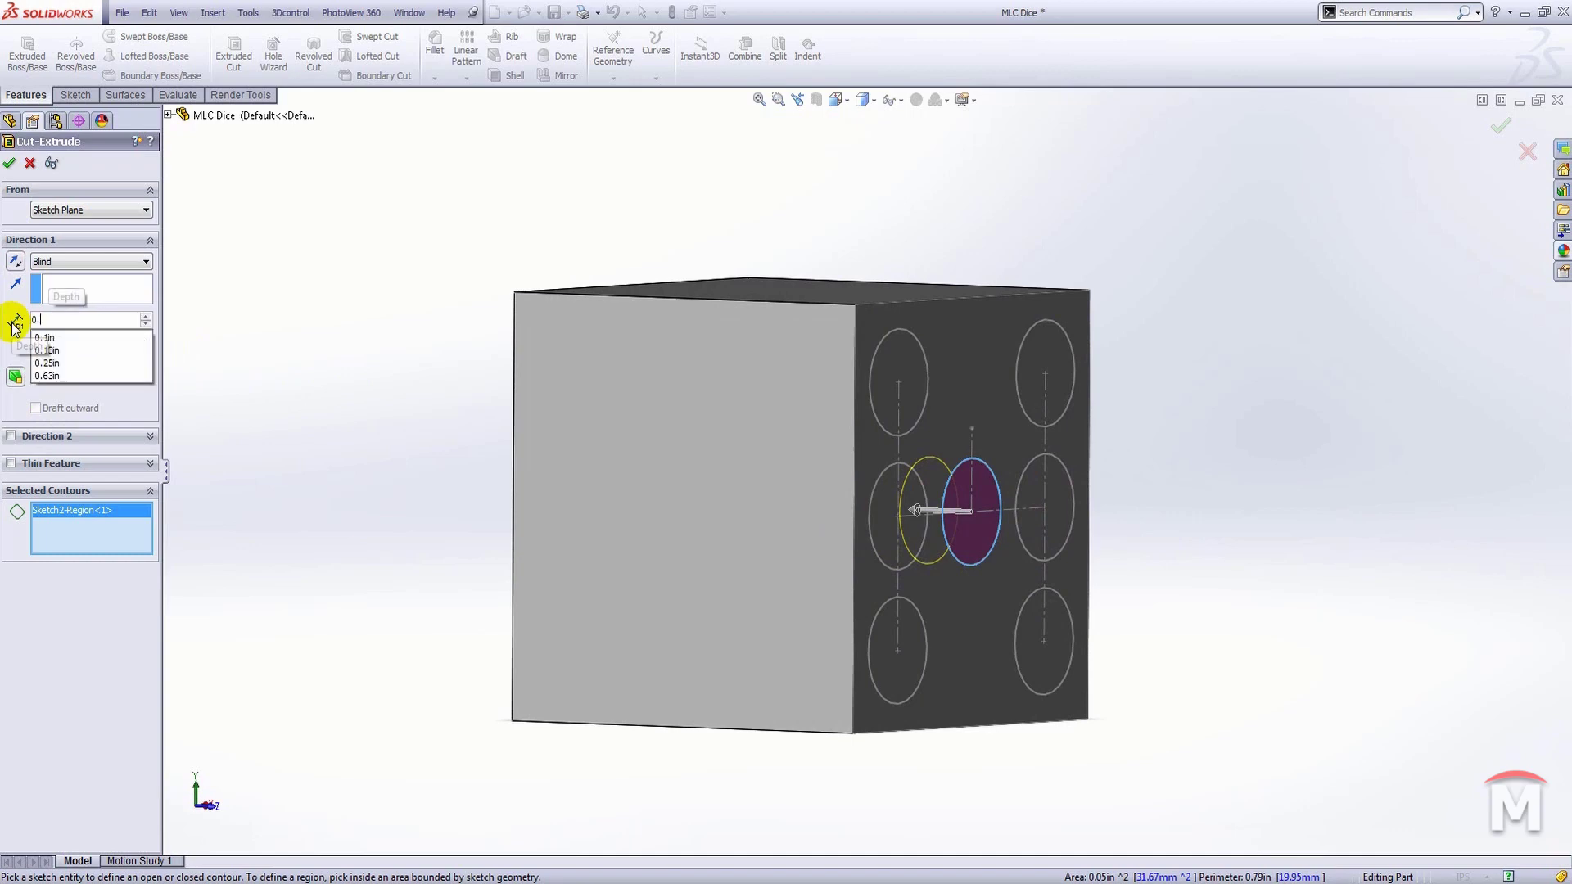
{"action": "type", "text": "0625"}
{"action": "key", "text": "Return"}
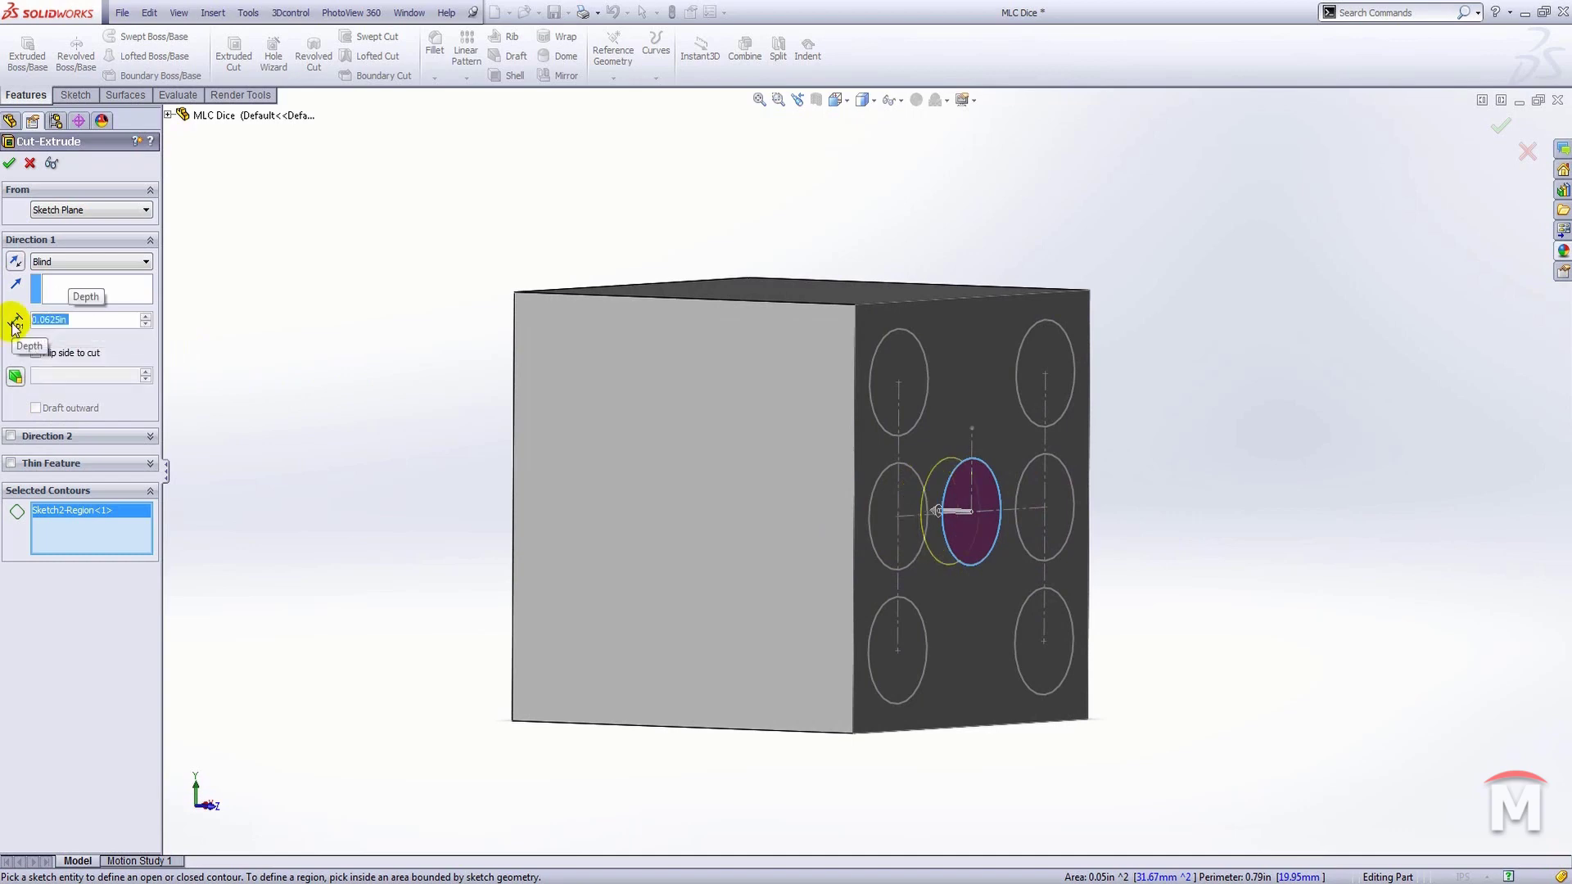
{"action": "left_click", "coordinate": [10, 166]}
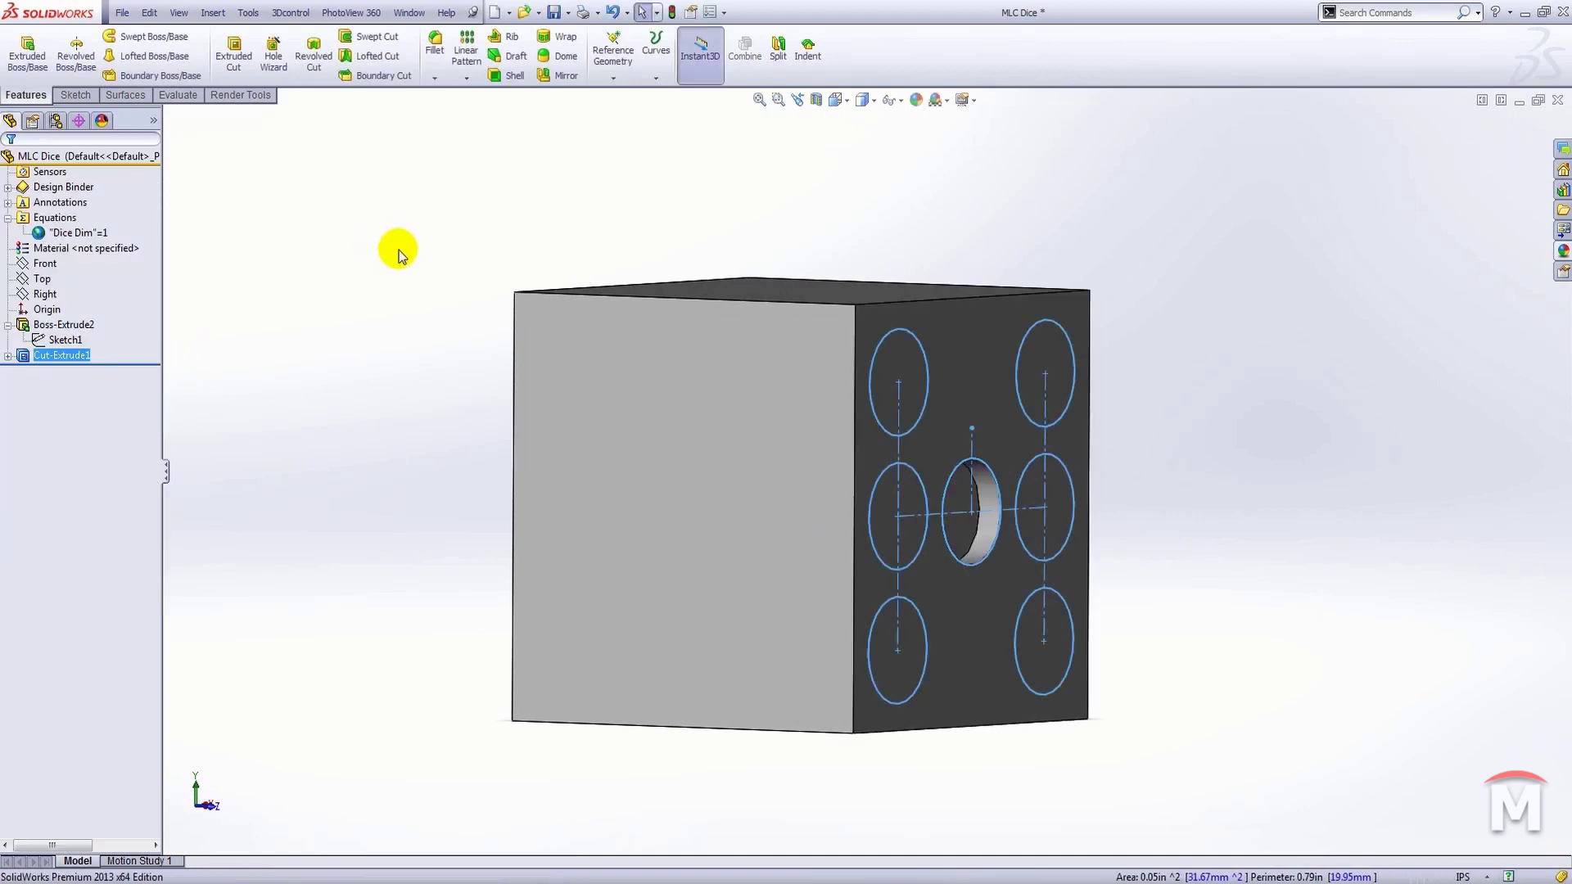
Raise the document's shaded image quality to a deviation of about 0.00053 in and increase the wireframe resolution.
{"action": "middle_click_drag", "start_coordinate": [397, 246], "coordinate": [929, 580]}
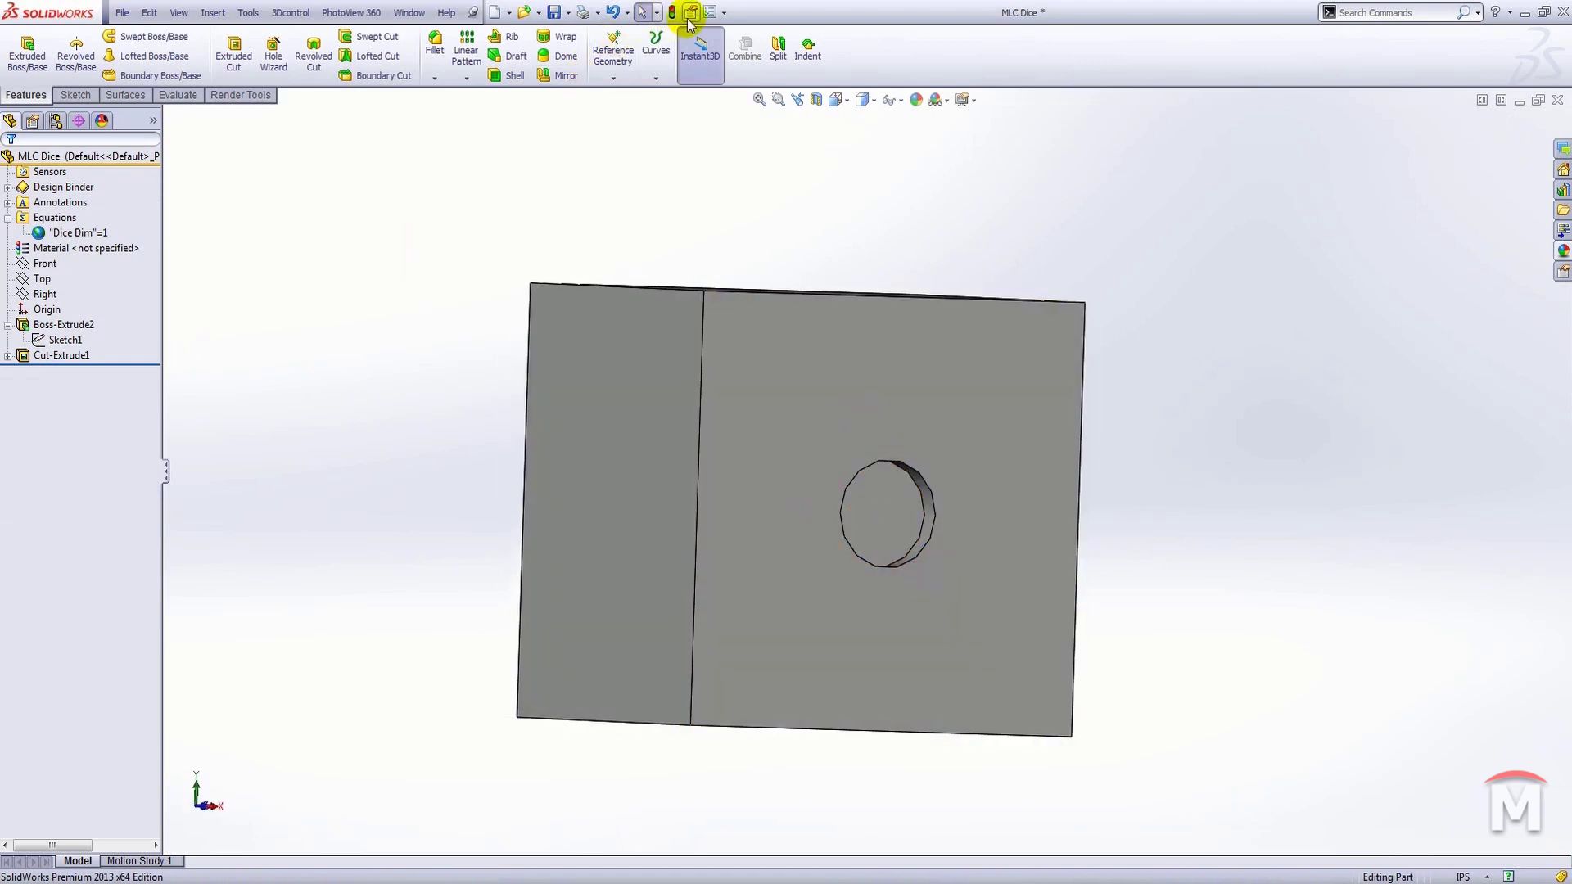
{"action": "left_click", "coordinate": [711, 13]}
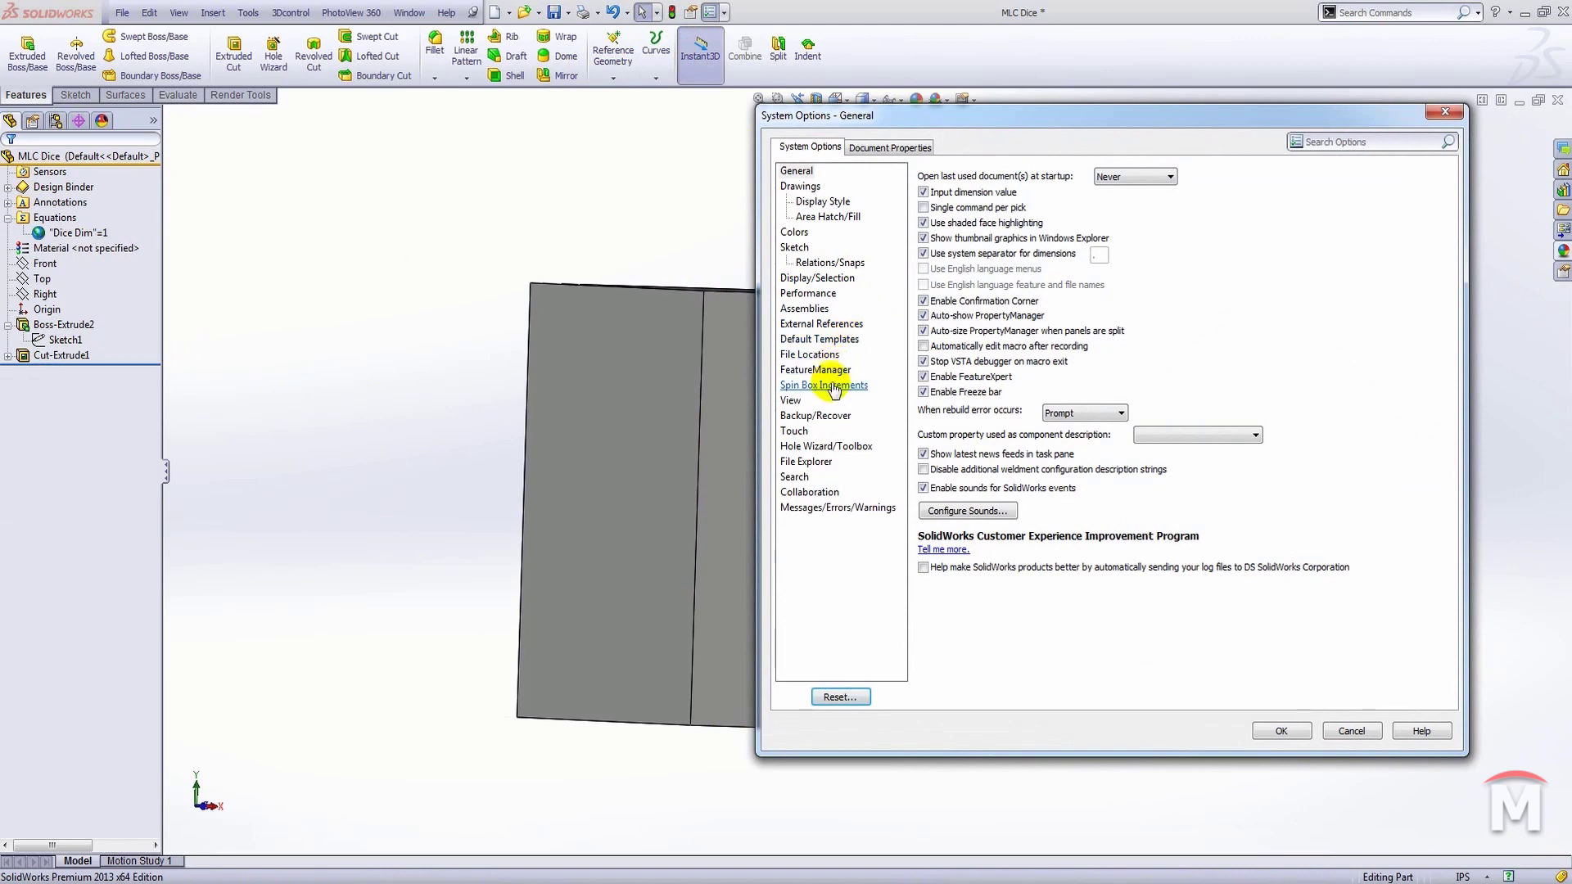
{"action": "left_click", "coordinate": [808, 293]}
{"action": "left_click", "coordinate": [1157, 610]}
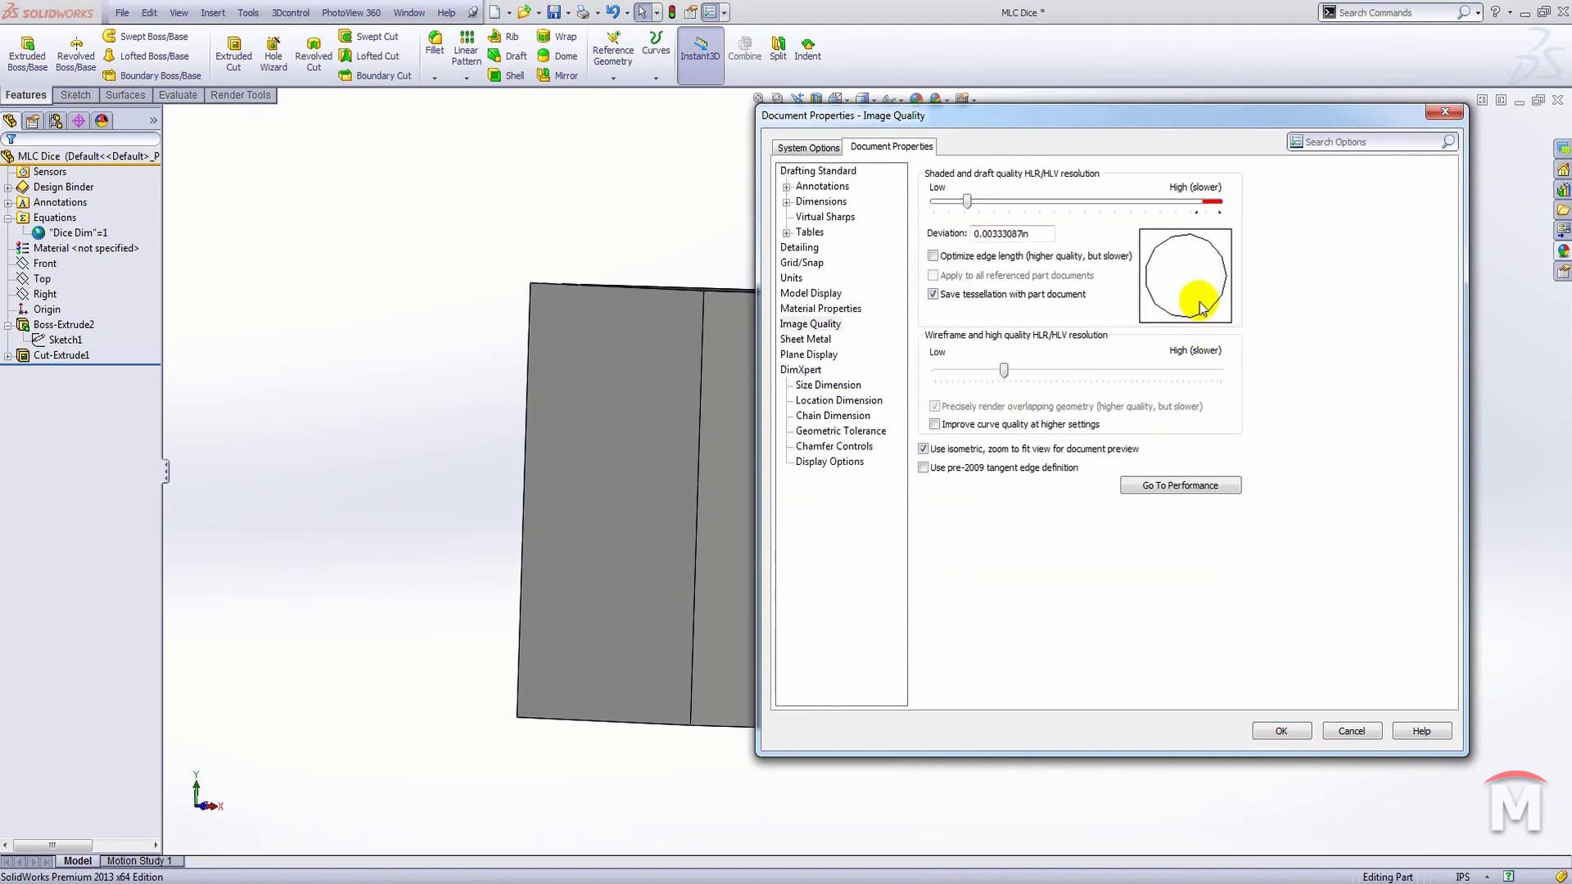
{"action": "left_click", "coordinate": [974, 202]}
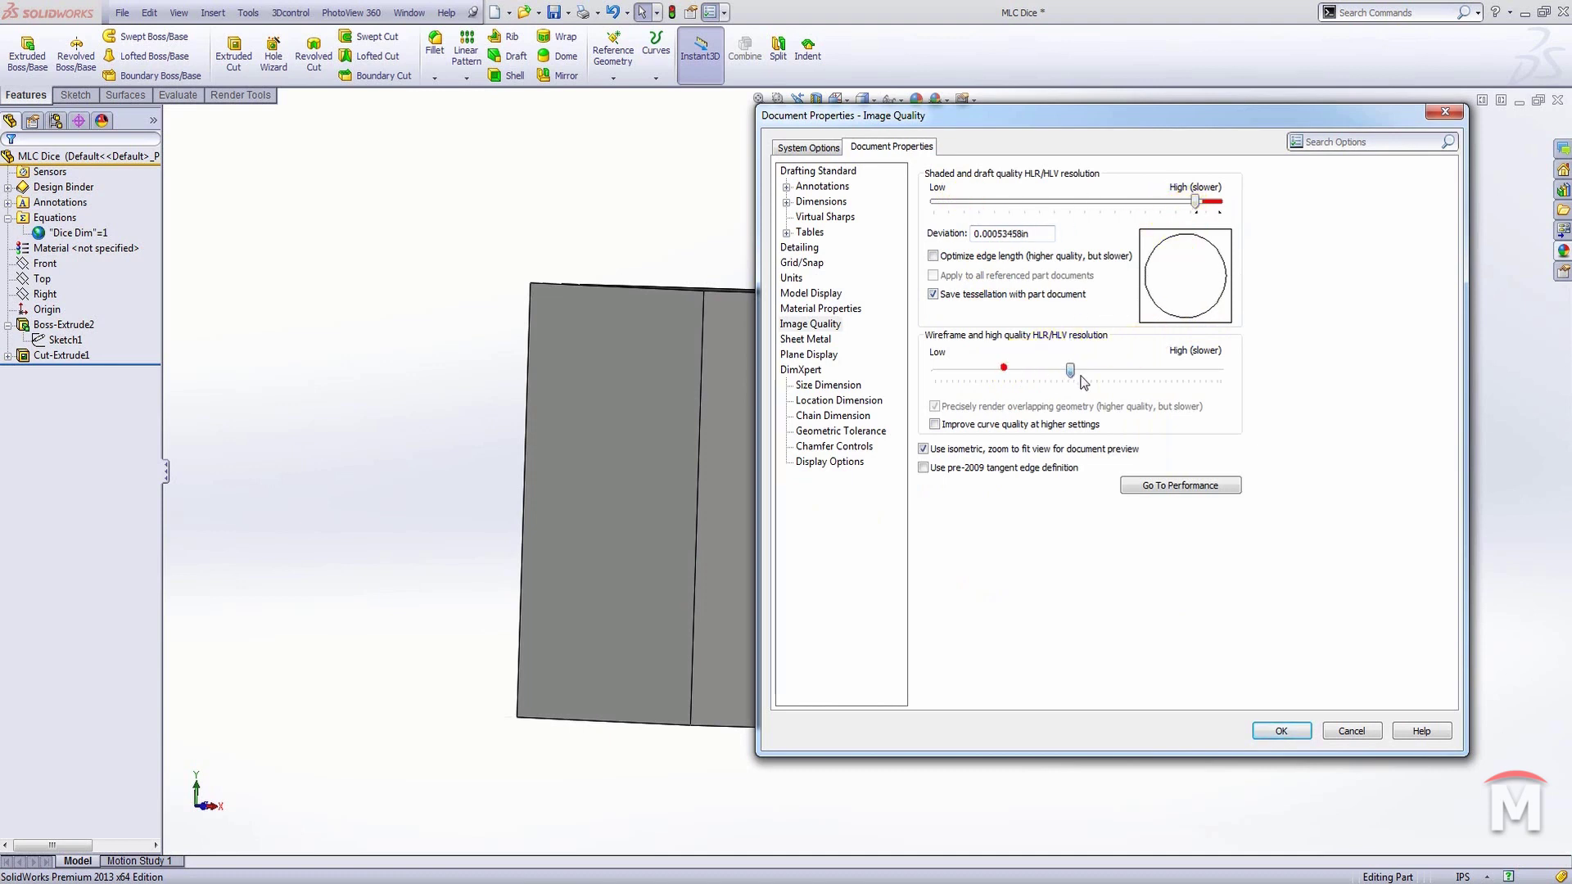
{"action": "left_click", "coordinate": [1282, 730]}
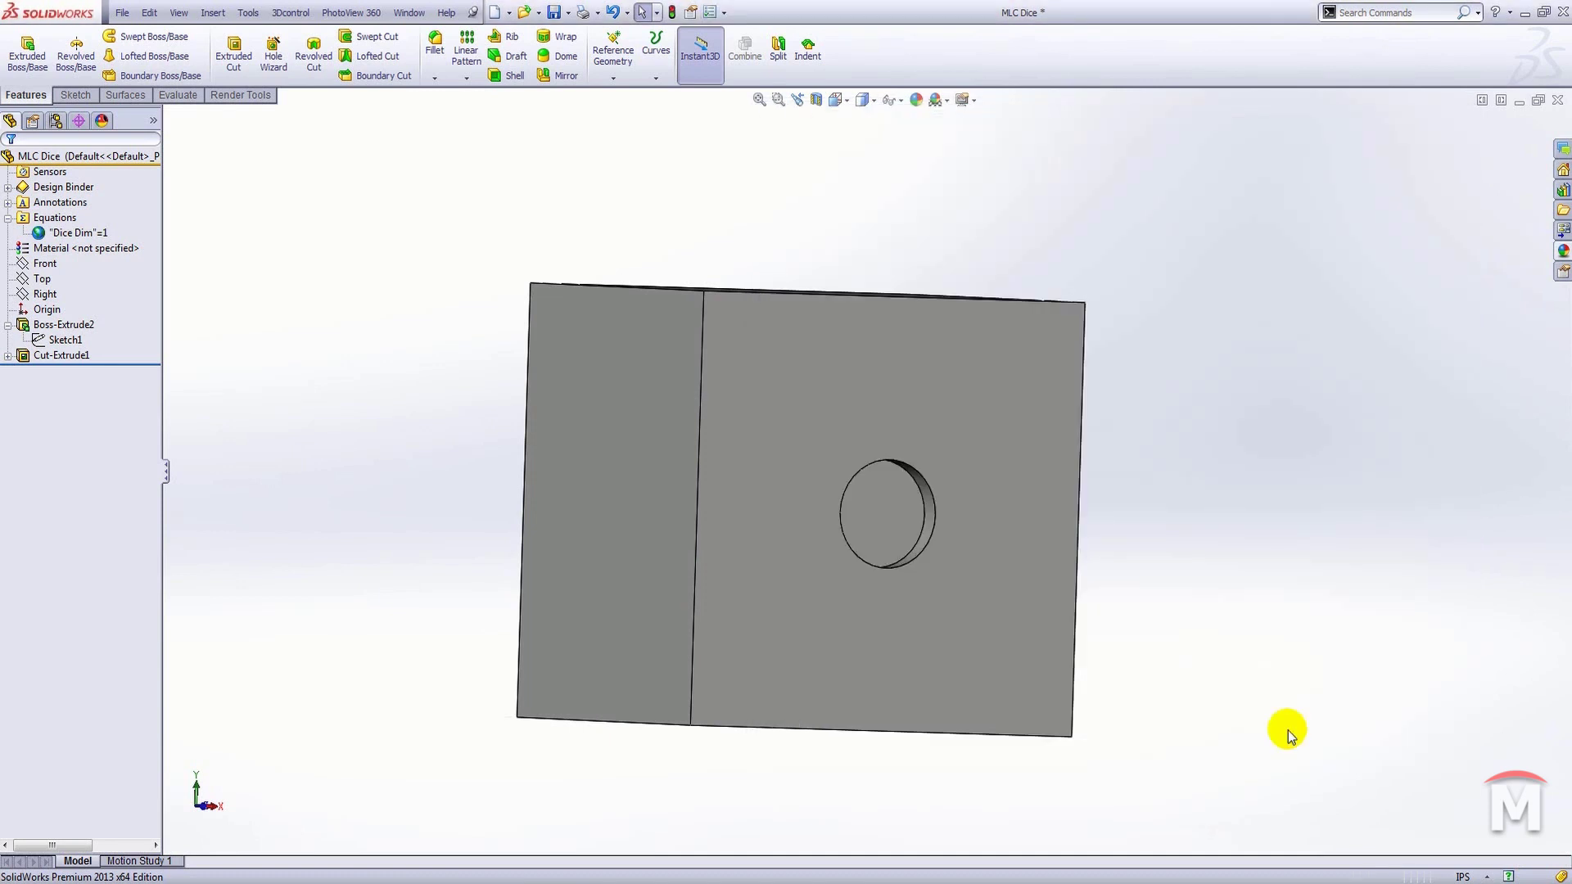
Start a sketch on the die face adjacent to the left edge of the one-pip face.
{"action": "scroll", "coordinate": [919, 490], "scroll_direction": "down", "scroll_amount": 6}
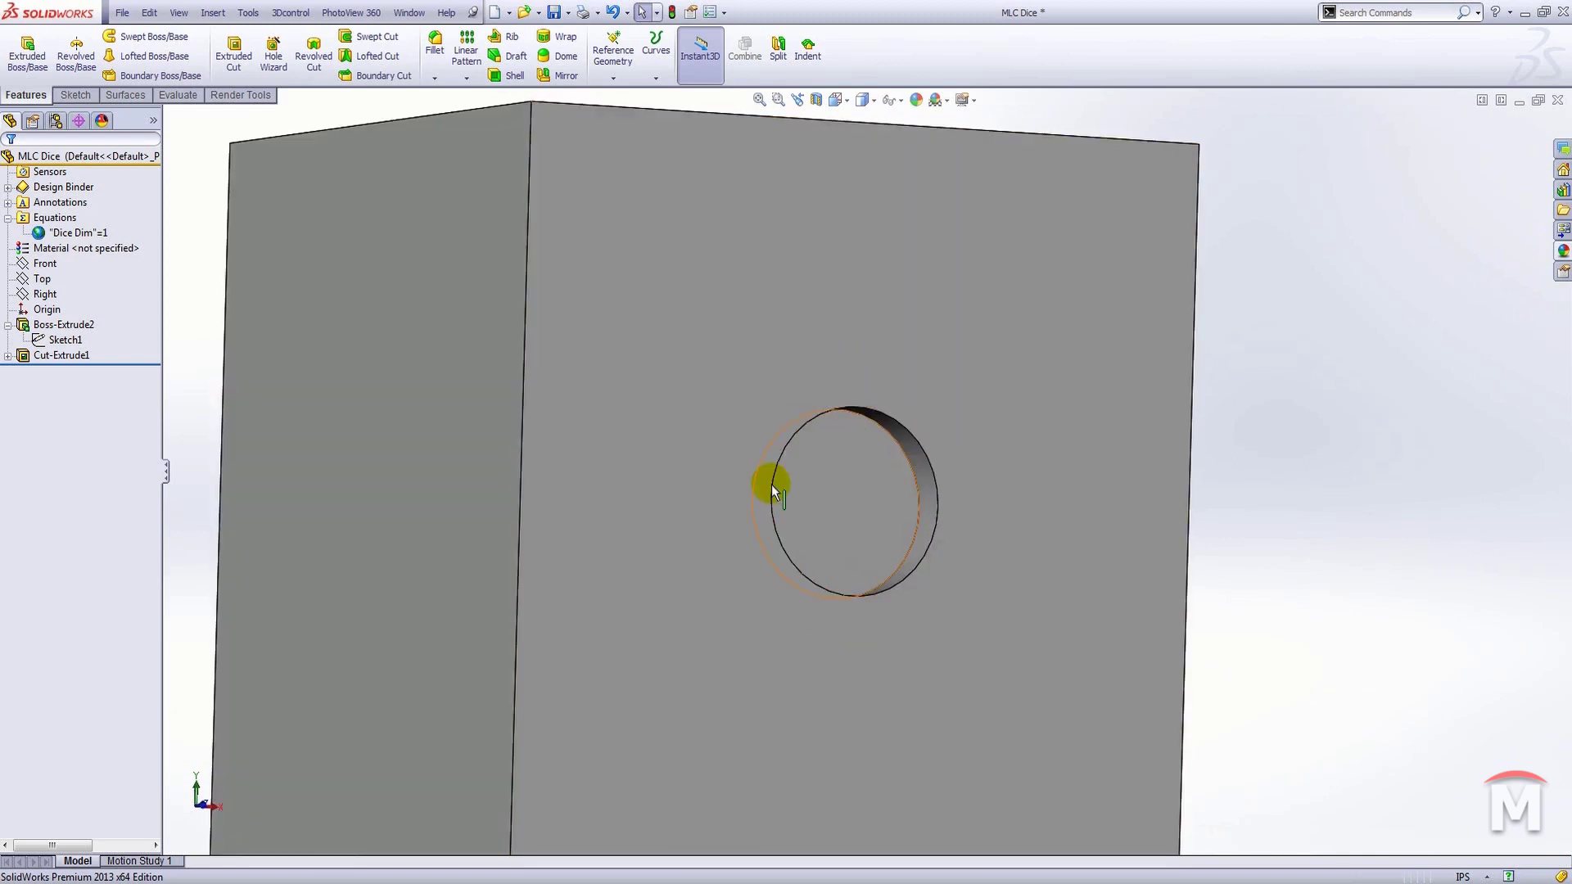
{"action": "scroll", "coordinate": [896, 508], "scroll_direction": "up", "scroll_amount": 3}
{"action": "middle_click_drag", "start_coordinate": [963, 537], "coordinate": [808, 539]}
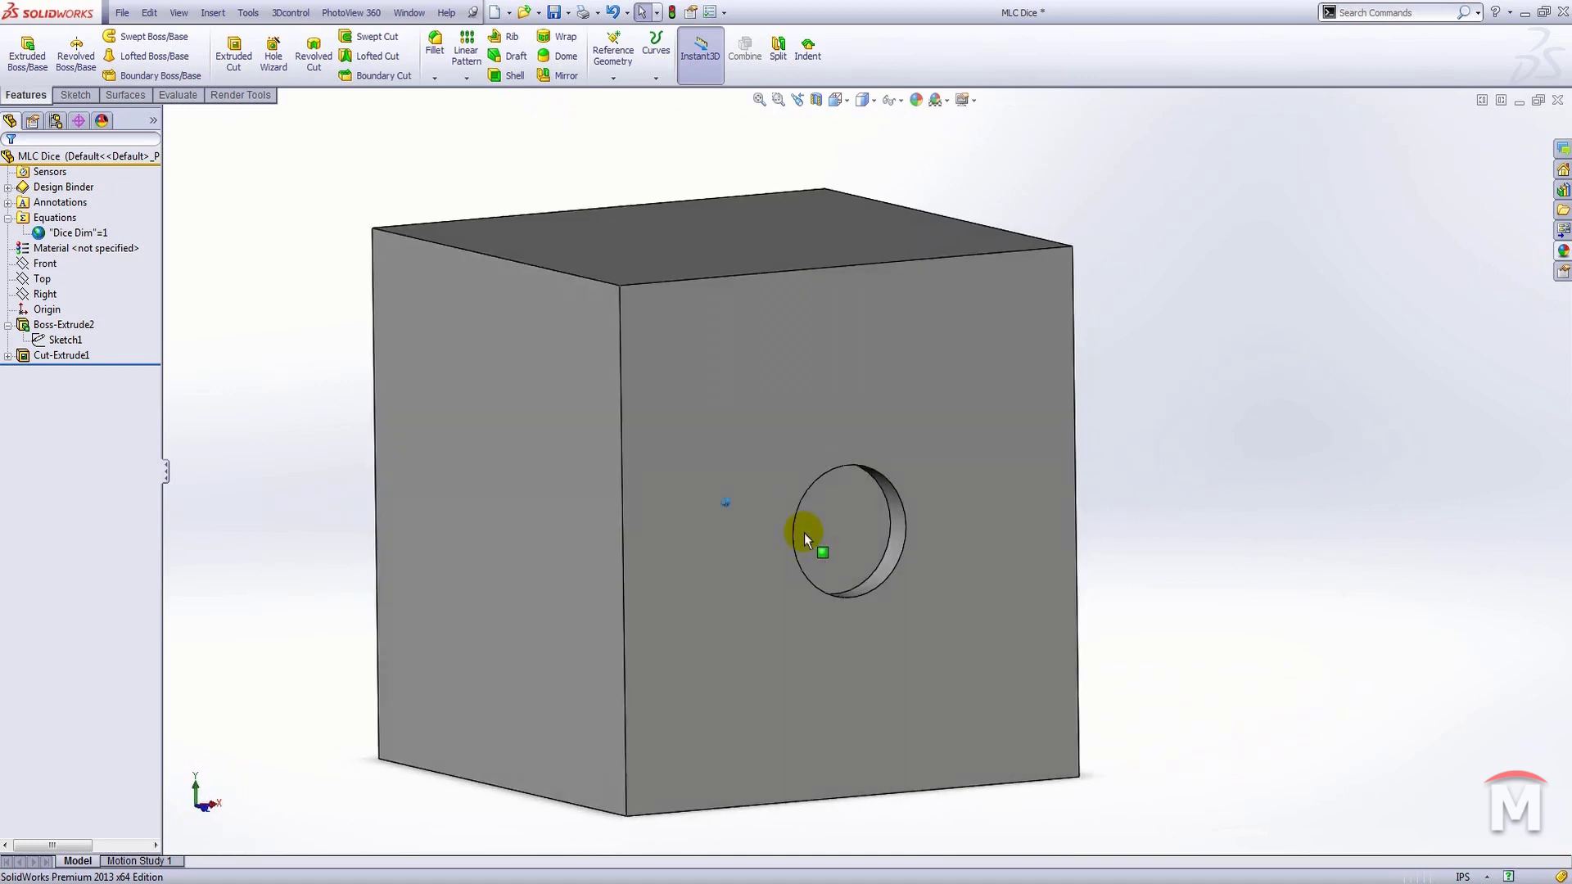
{"action": "left_click", "coordinate": [582, 412]}
{"action": "left_click", "coordinate": [650, 370]}
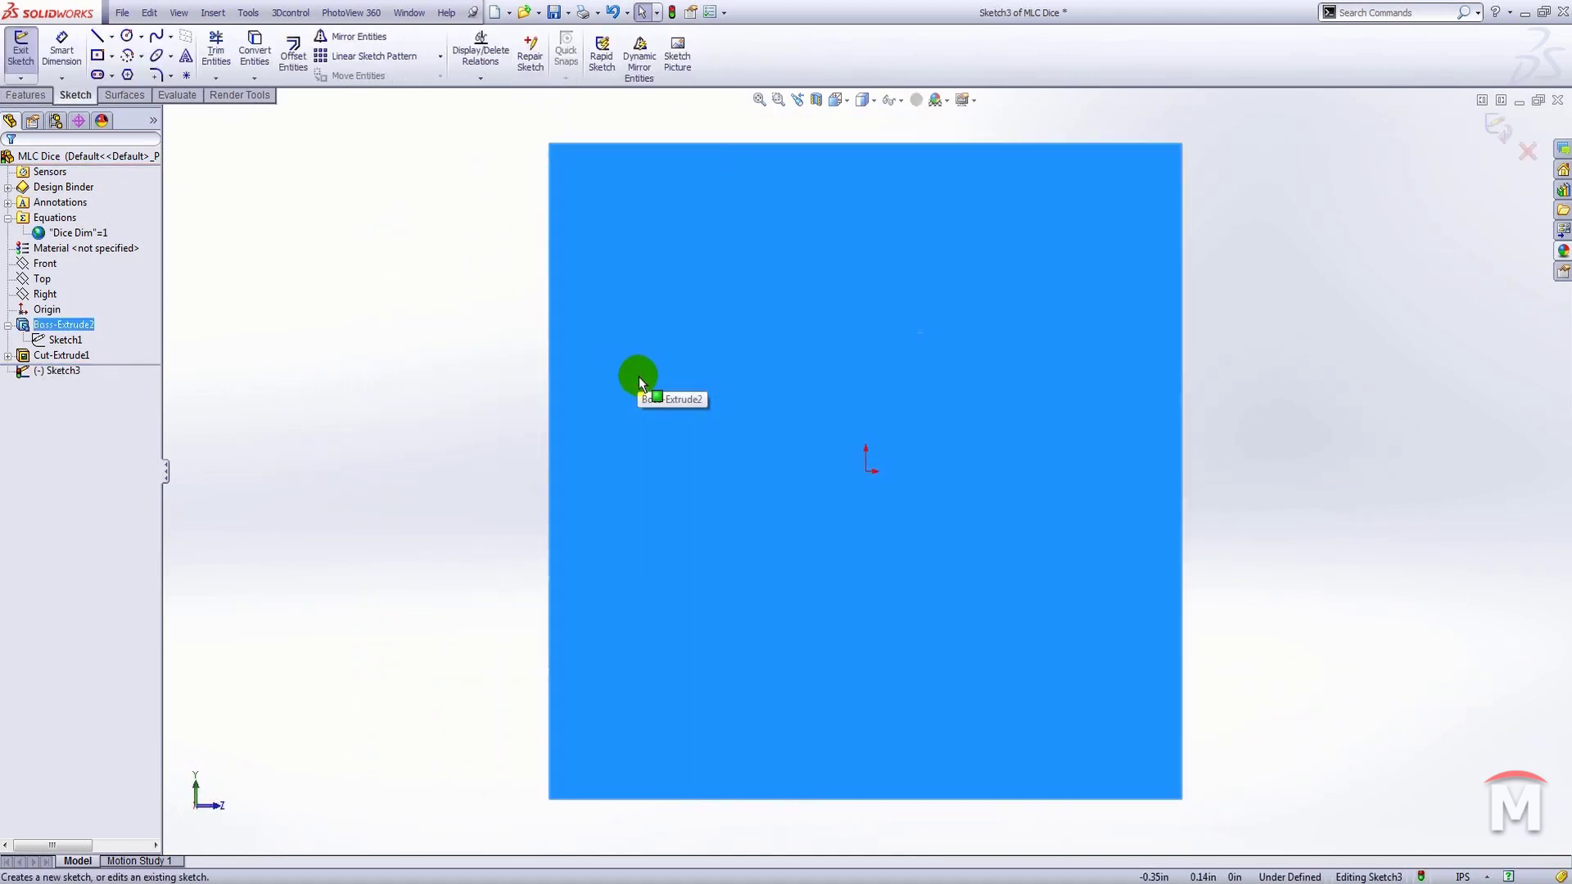
Insert the saved pip block, Block1, into the sketch and reposition it so its central circle lies near the origin.
{"action": "left_click", "coordinate": [248, 12]}
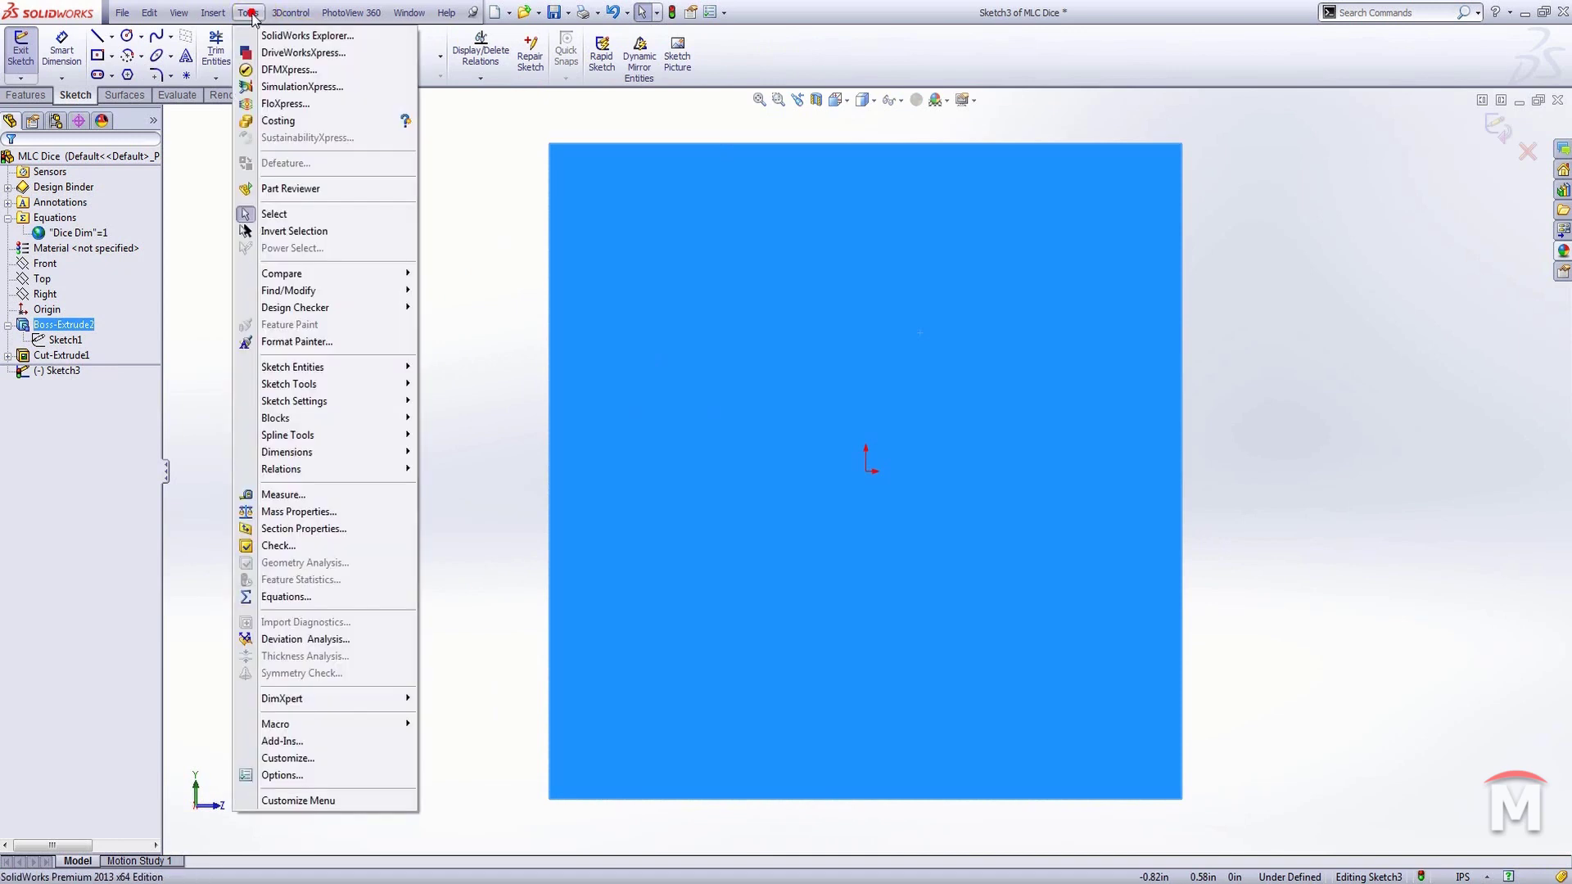
{"action": "left_click", "coordinate": [294, 417]}
{"action": "left_click", "coordinate": [451, 451]}
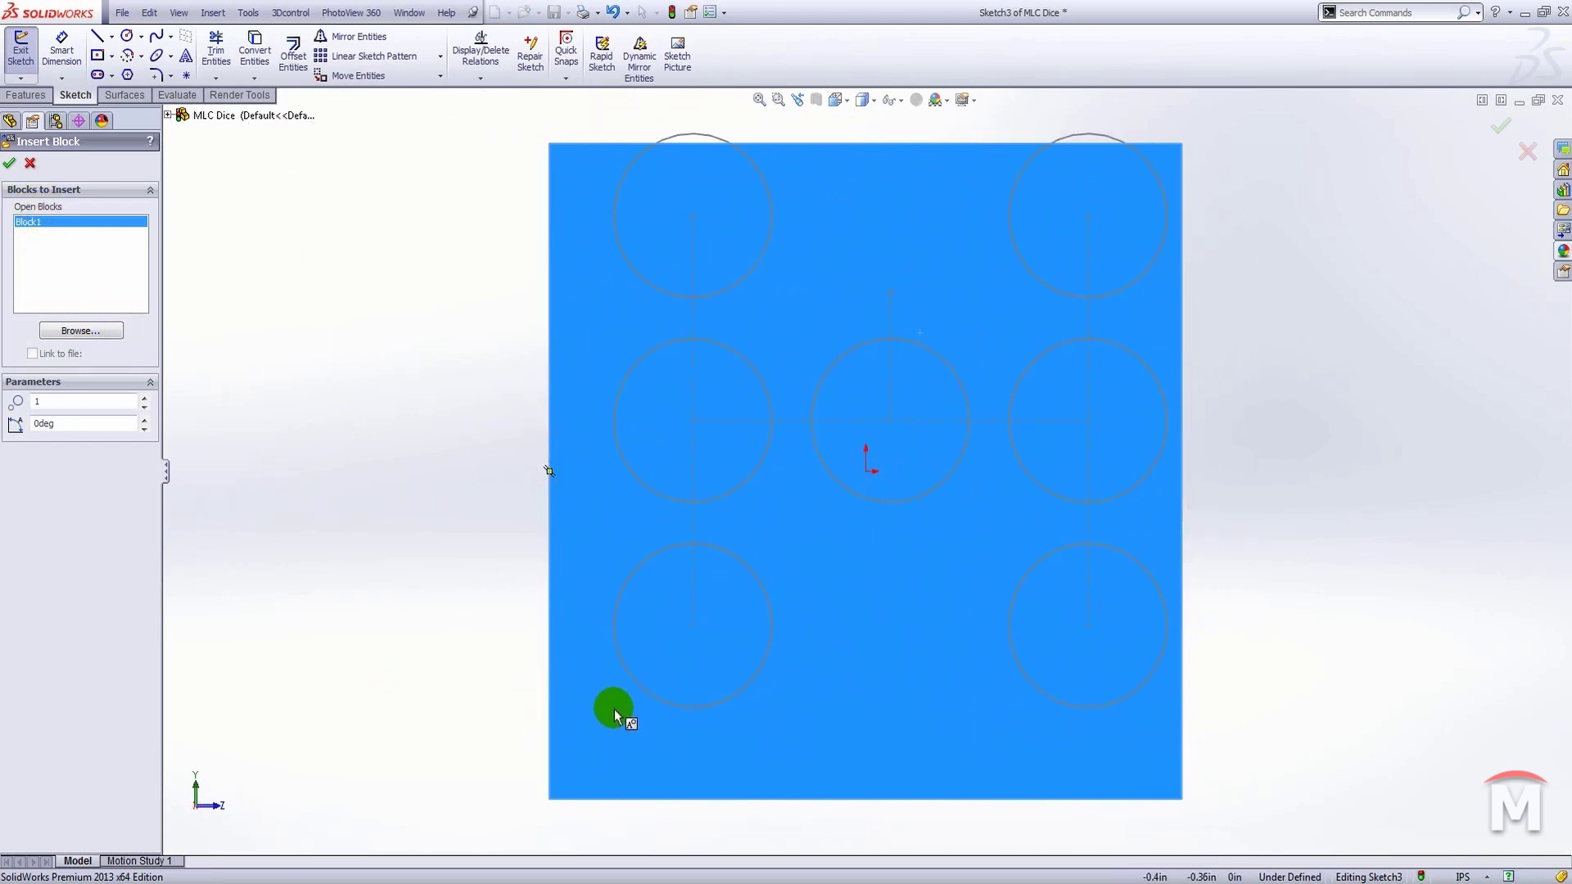
{"action": "left_click", "coordinate": [666, 772]}
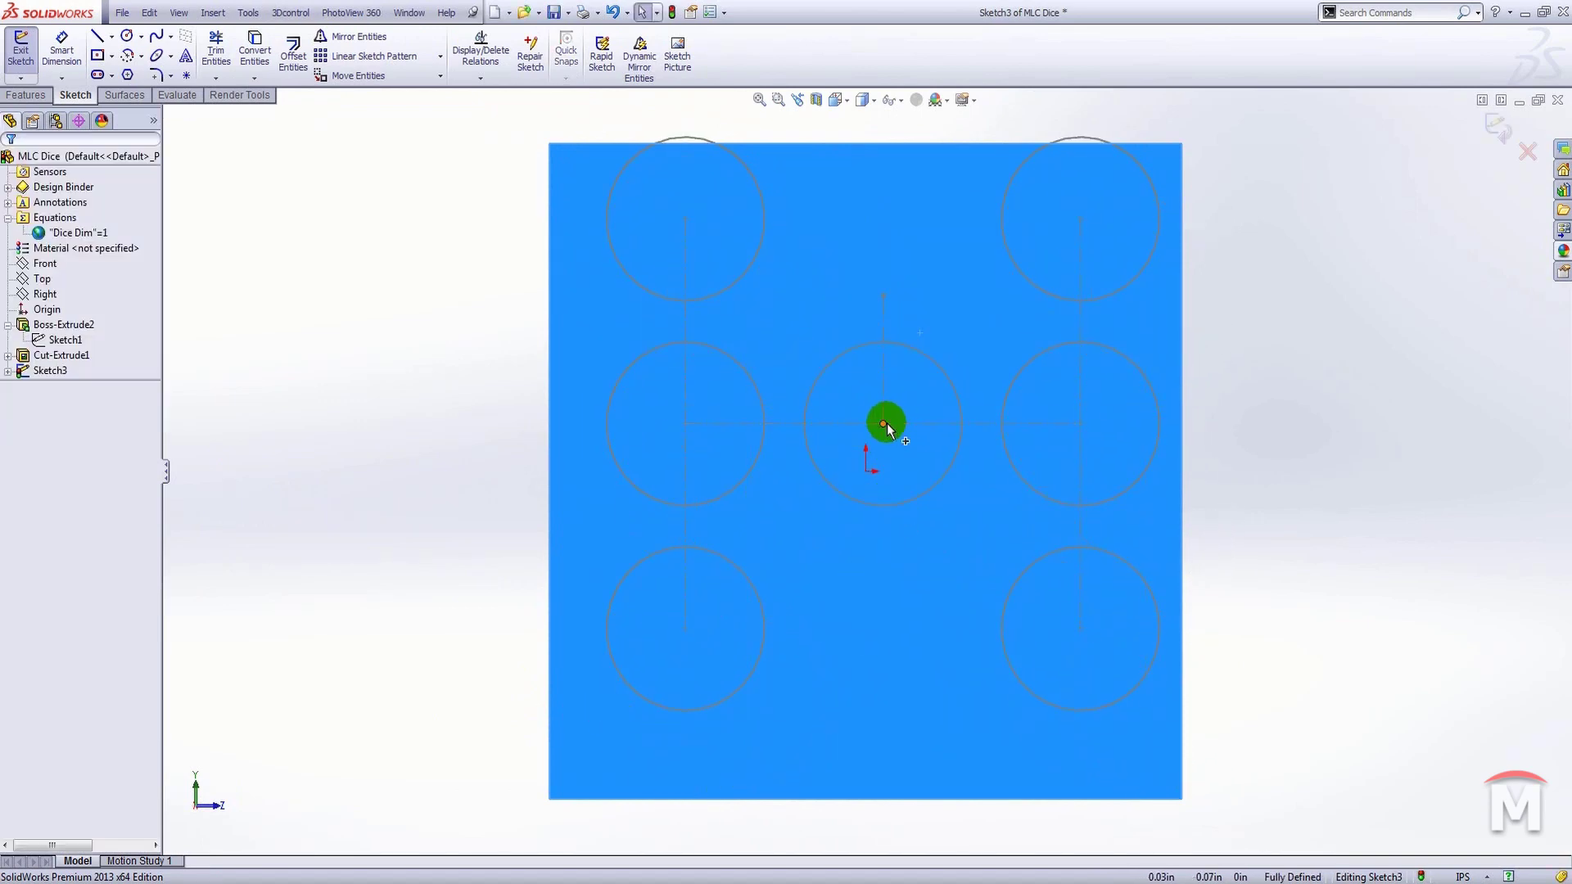
{"action": "left_click_drag", "start_coordinate": [886, 423], "coordinate": [870, 440]}
{"action": "left_click_drag", "start_coordinate": [855, 397], "coordinate": [849, 453]}
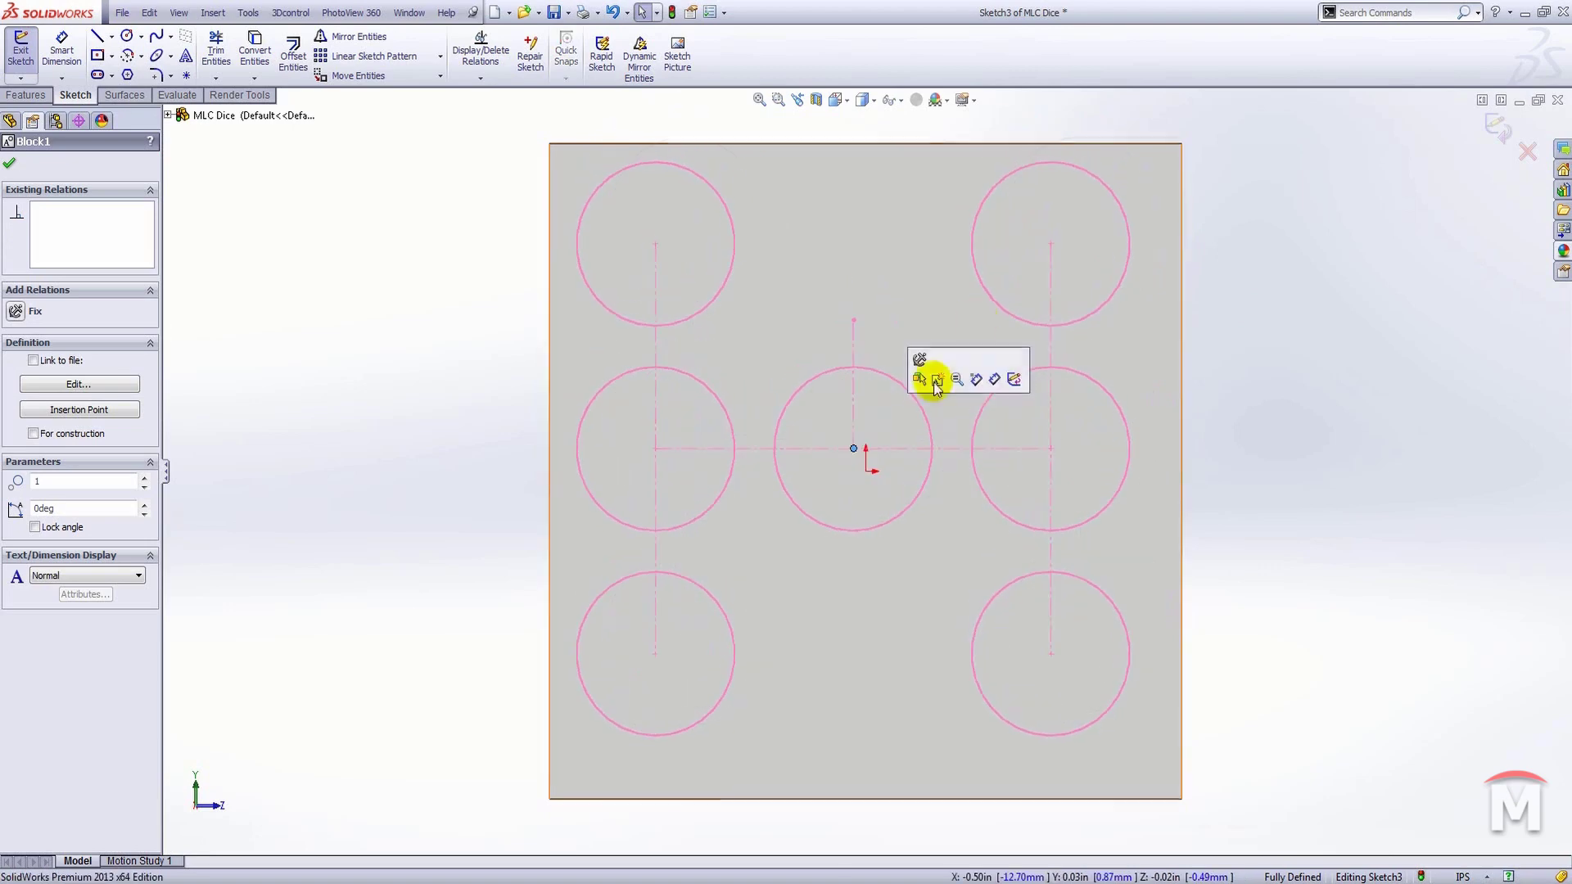
{"action": "left_click_drag", "start_coordinate": [1051, 243], "coordinate": [1057, 237]}
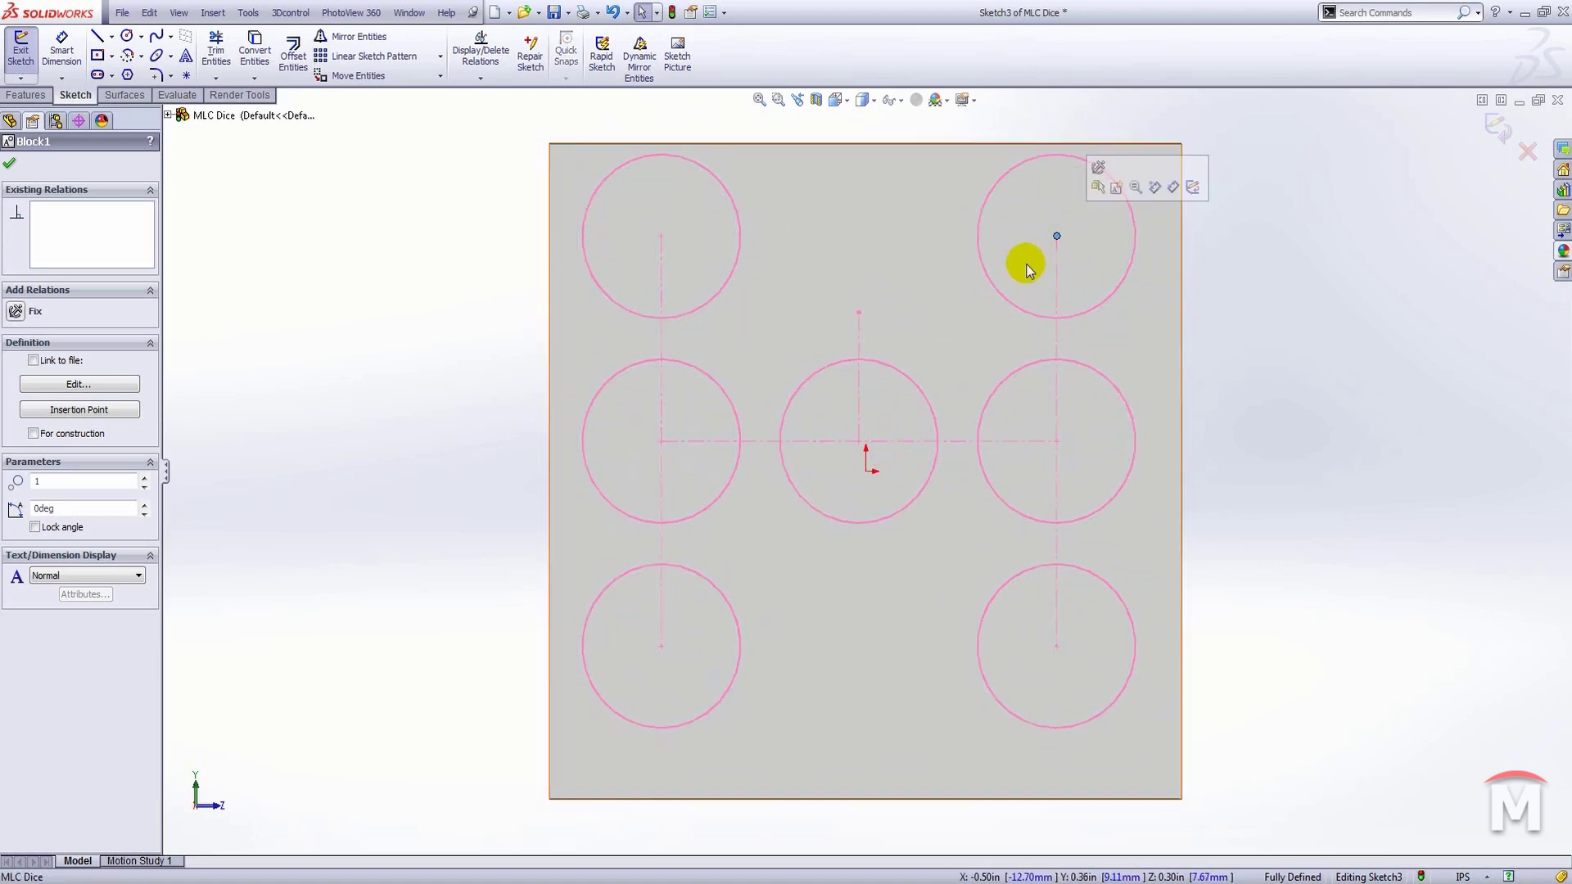
Make the centre of the block's central circle coincident with the sketch origin.
{"action": "left_click", "coordinate": [859, 442]}
{"action": "left_click", "coordinate": [866, 474], "text": "ctrl"}
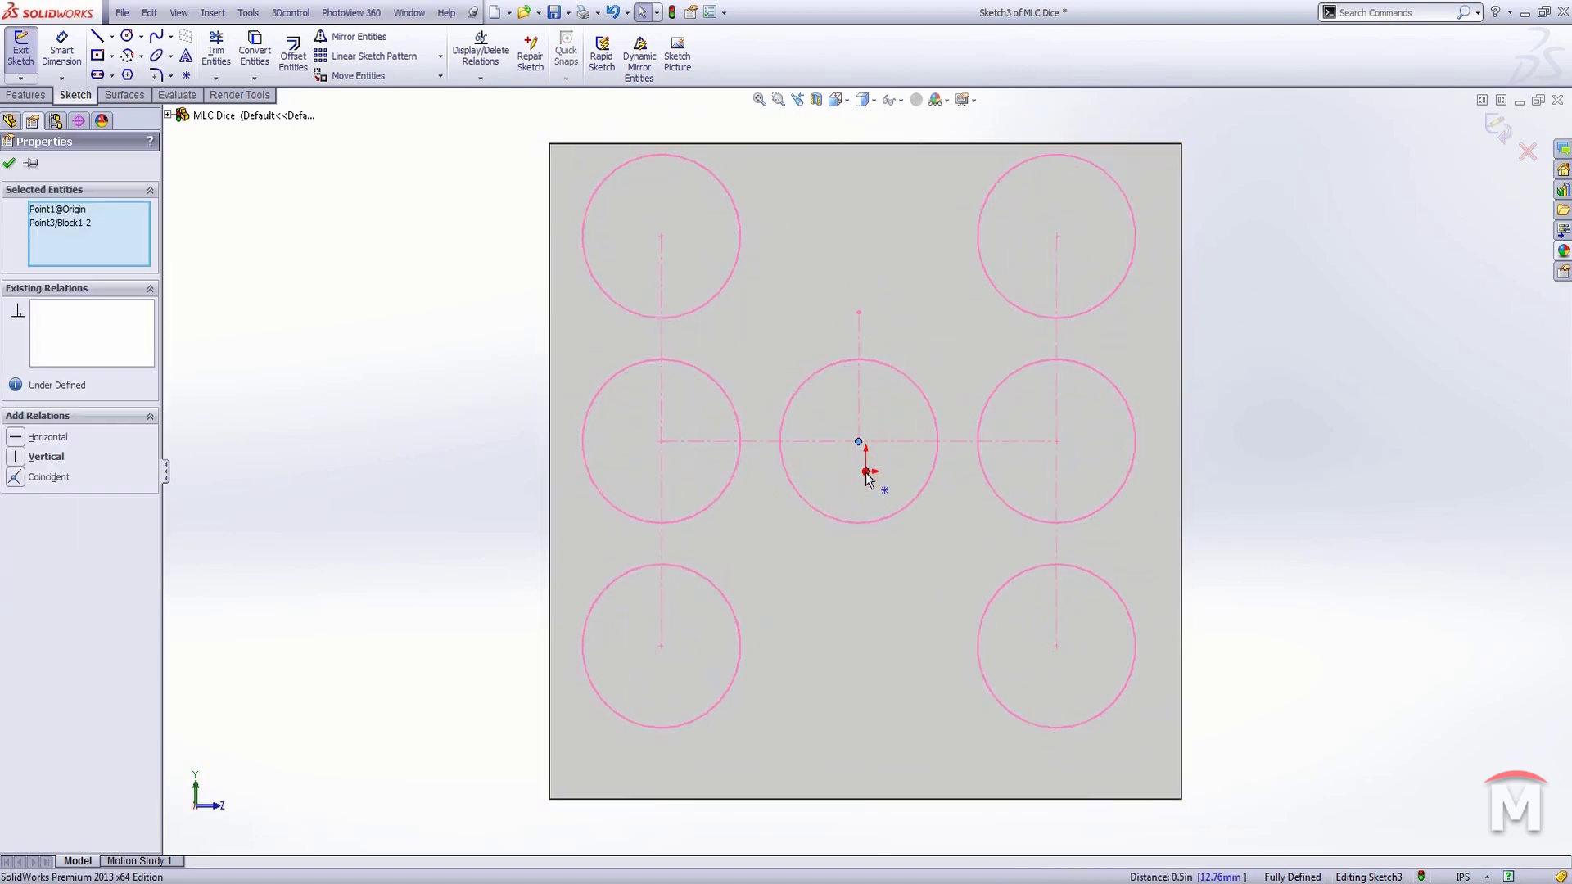
{"action": "left_click", "coordinate": [944, 405]}
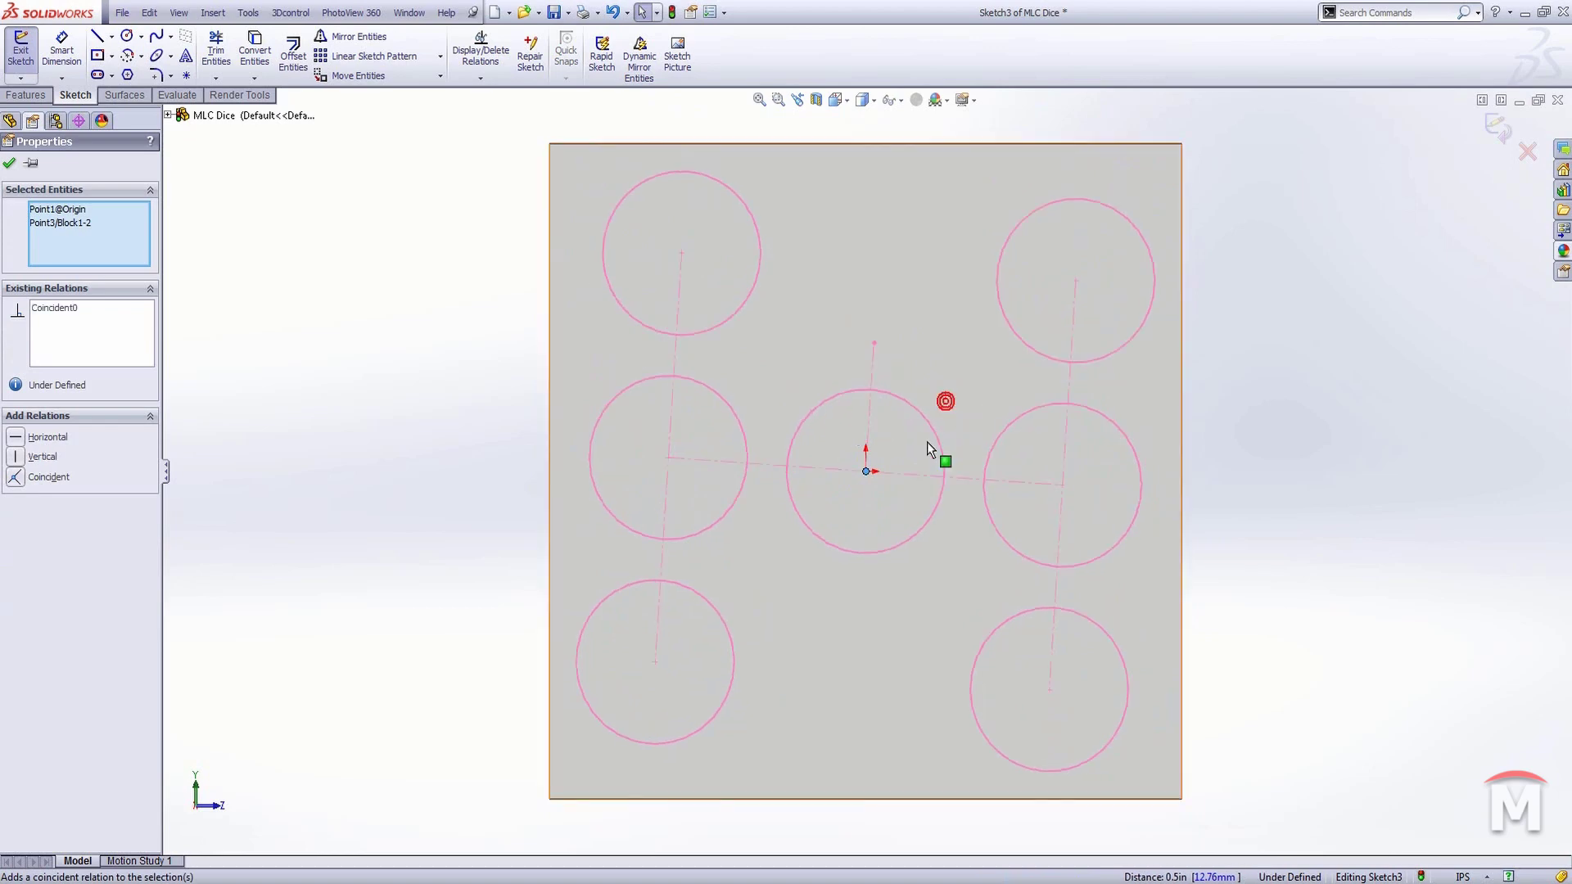
Make the block's right-hand construction line vertical and exit the sketch.
{"action": "left_click", "coordinate": [1075, 328]}
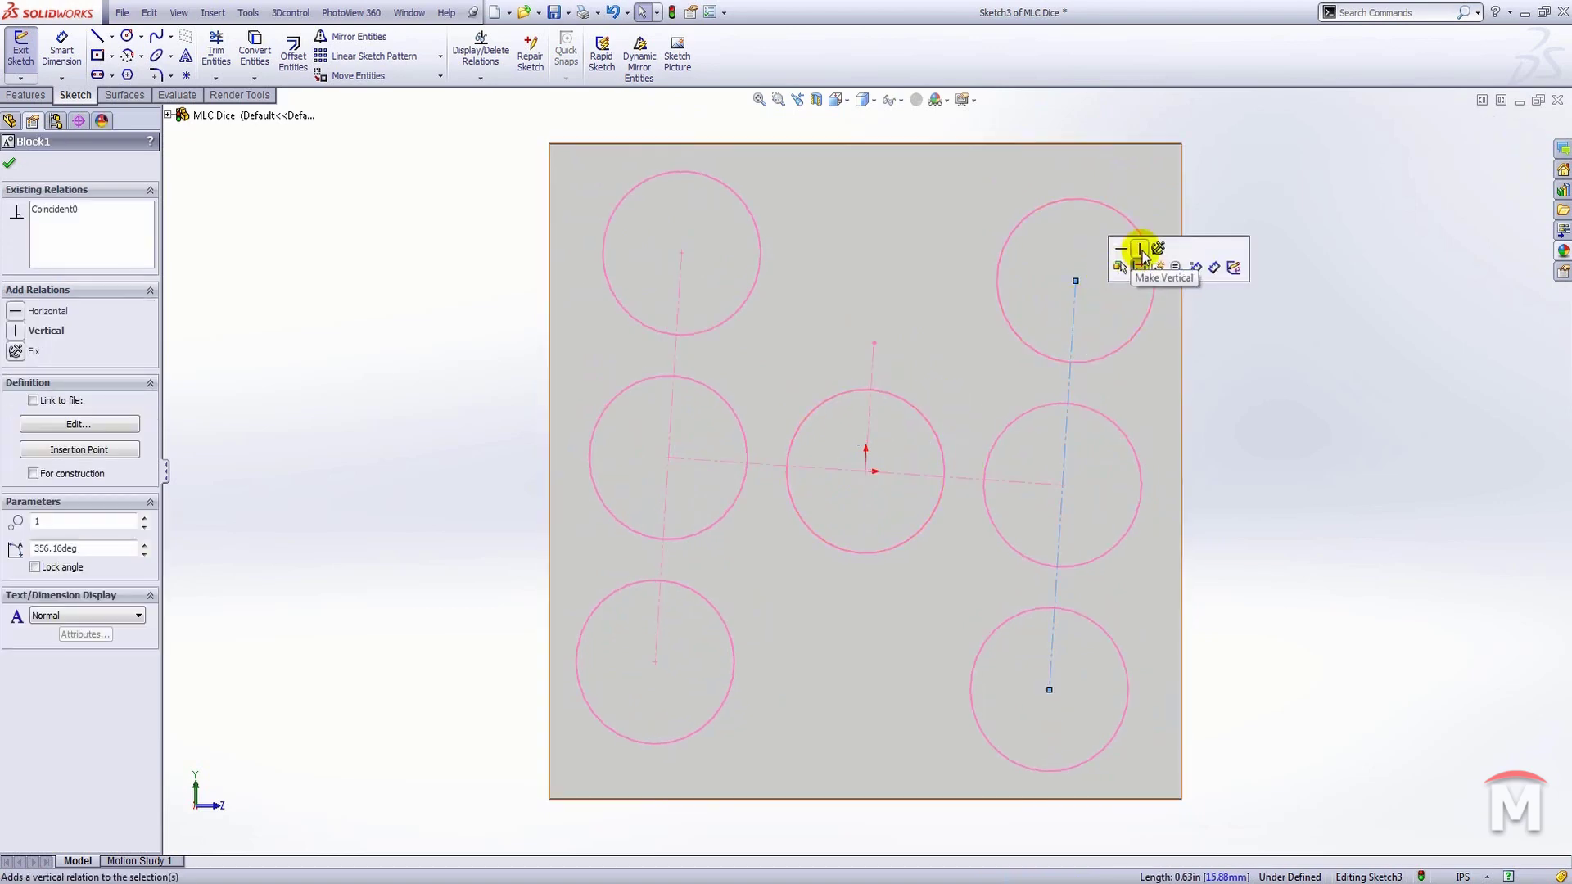
{"action": "left_click", "coordinate": [1133, 246]}
{"action": "left_click", "coordinate": [1313, 367]}
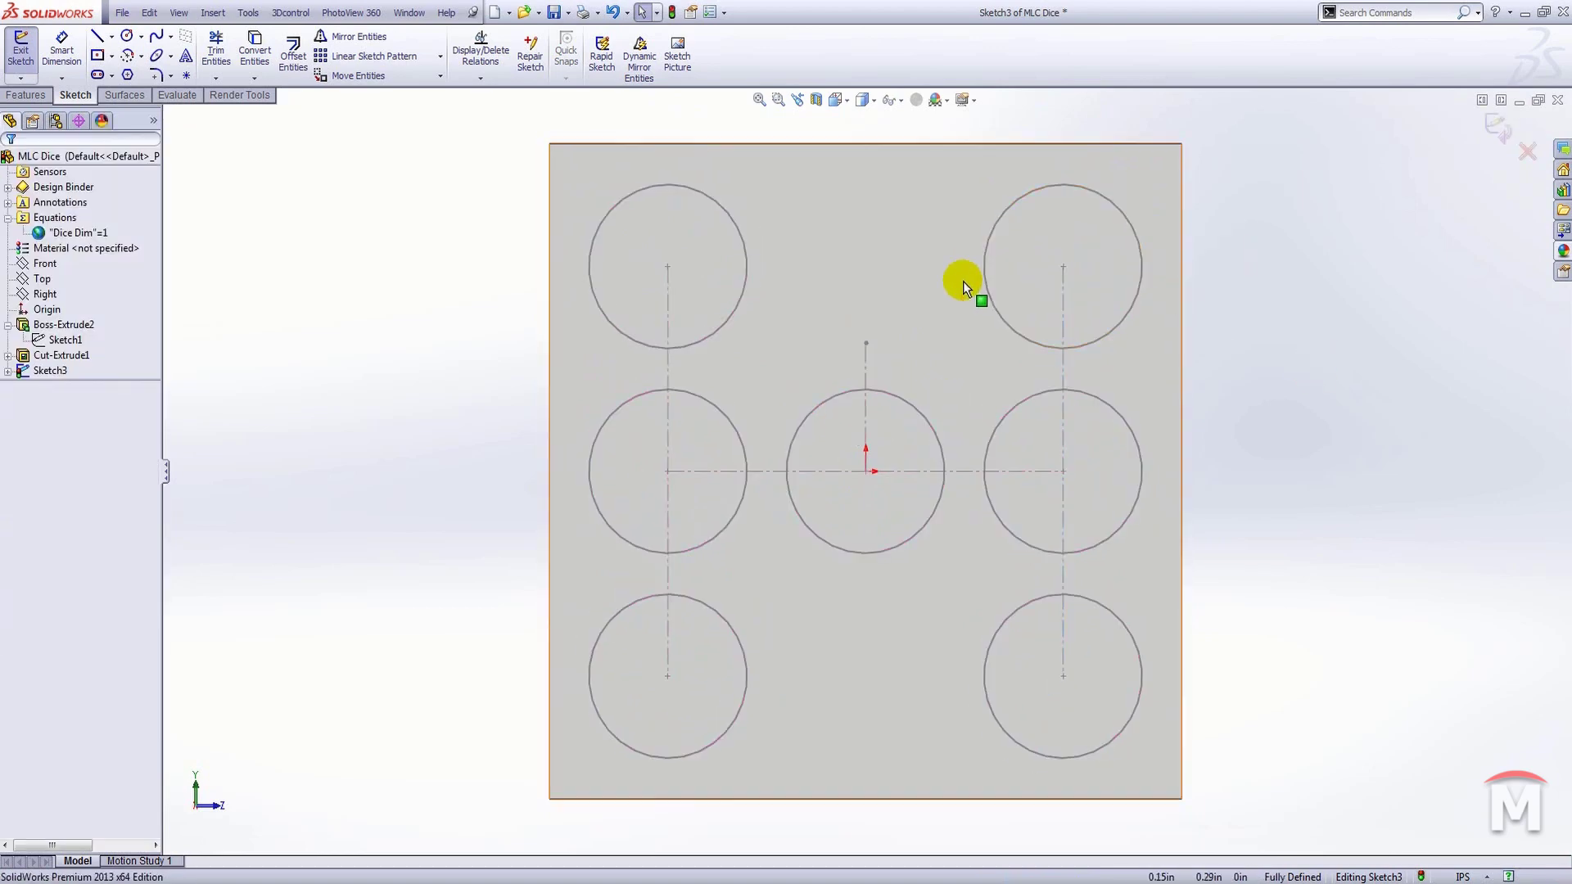
{"action": "left_click", "coordinate": [1497, 127]}
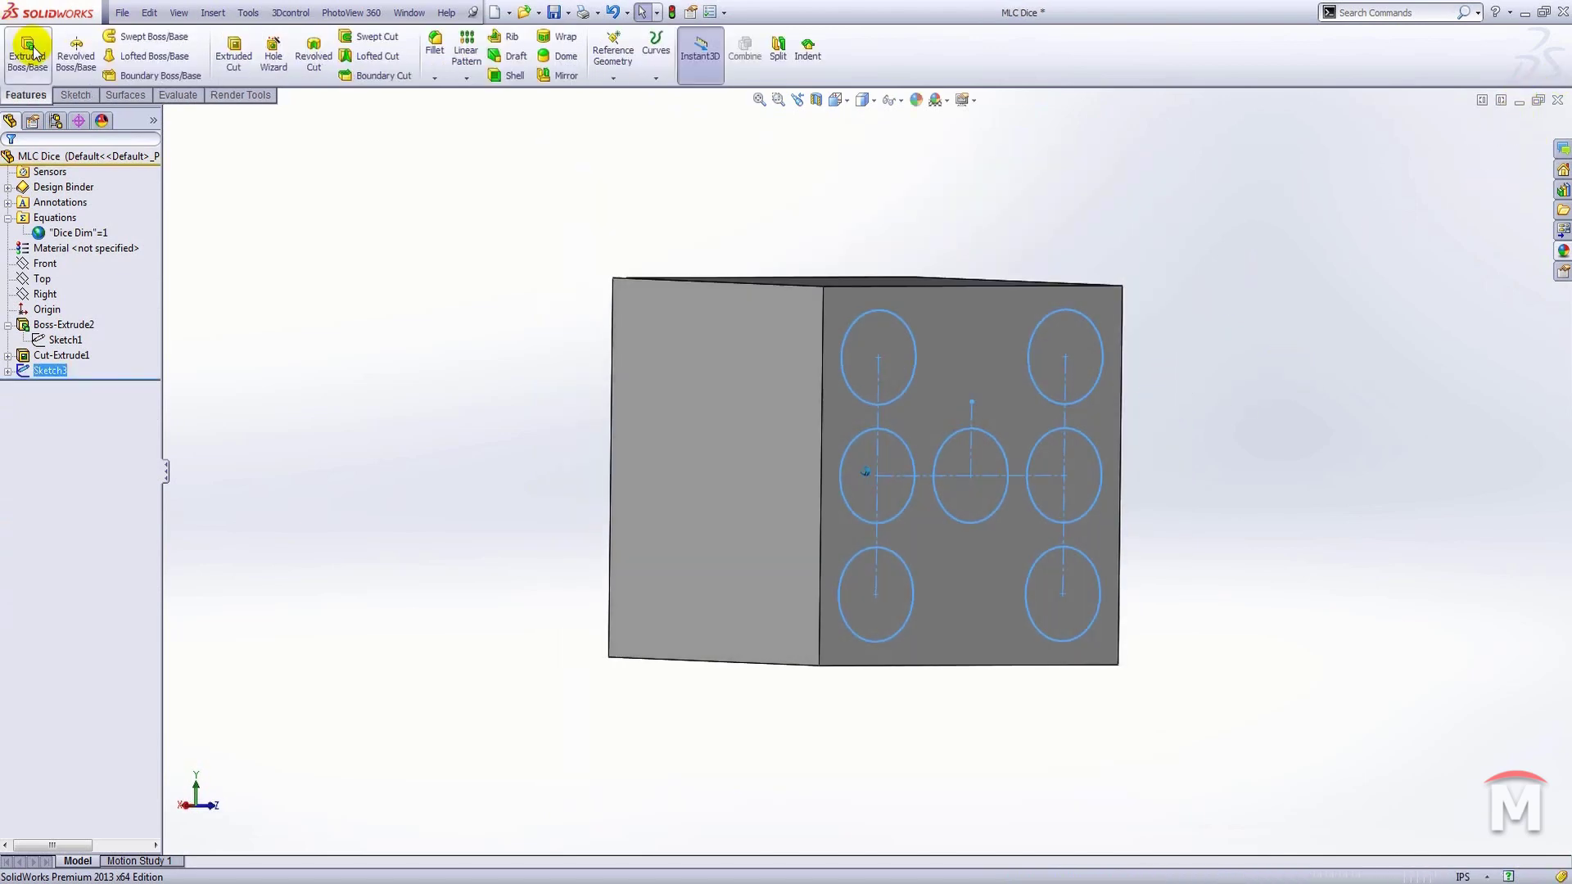
Cut the lower-left and upper-right circles of the new pip sketch 0.0625 in deep, using only those two contours.
{"action": "left_click", "coordinate": [232, 57]}
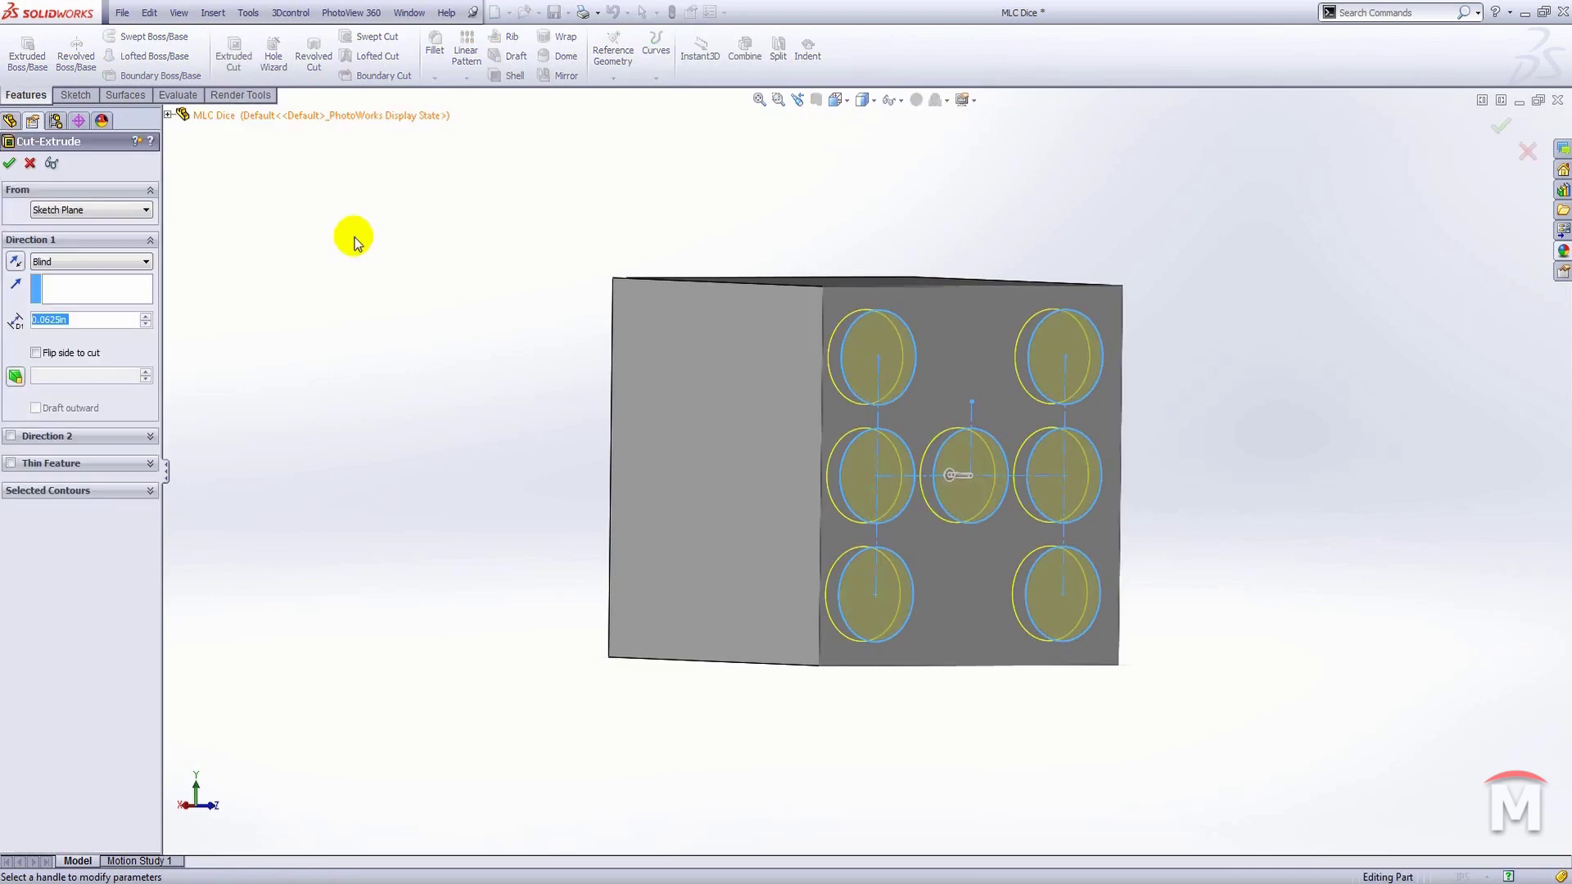
{"action": "left_click", "coordinate": [90, 492]}
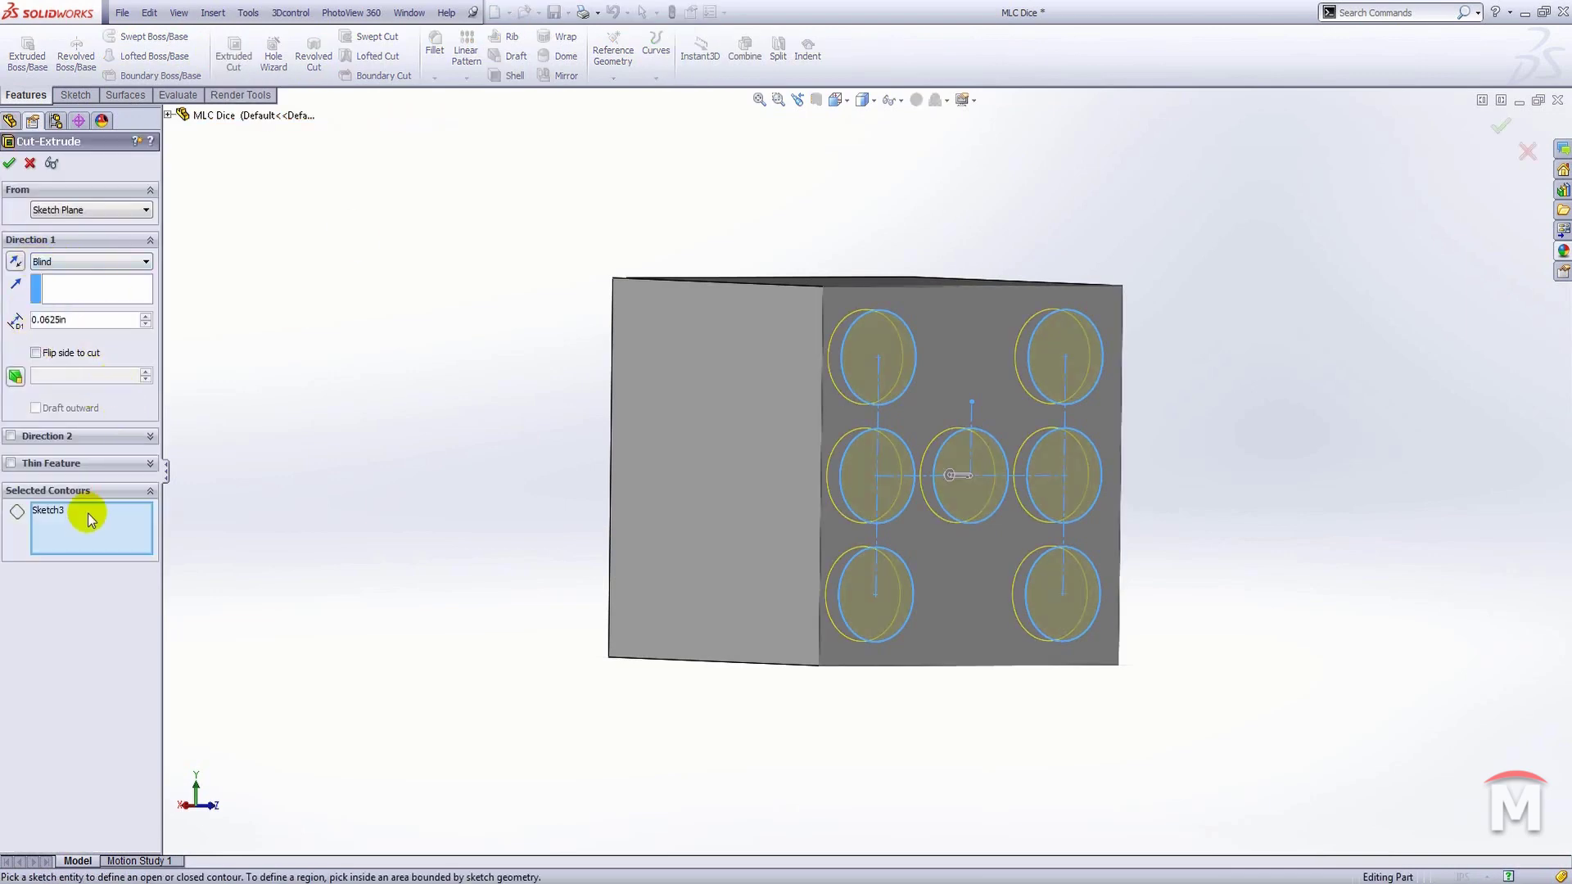
{"action": "left_click", "coordinate": [132, 533]}
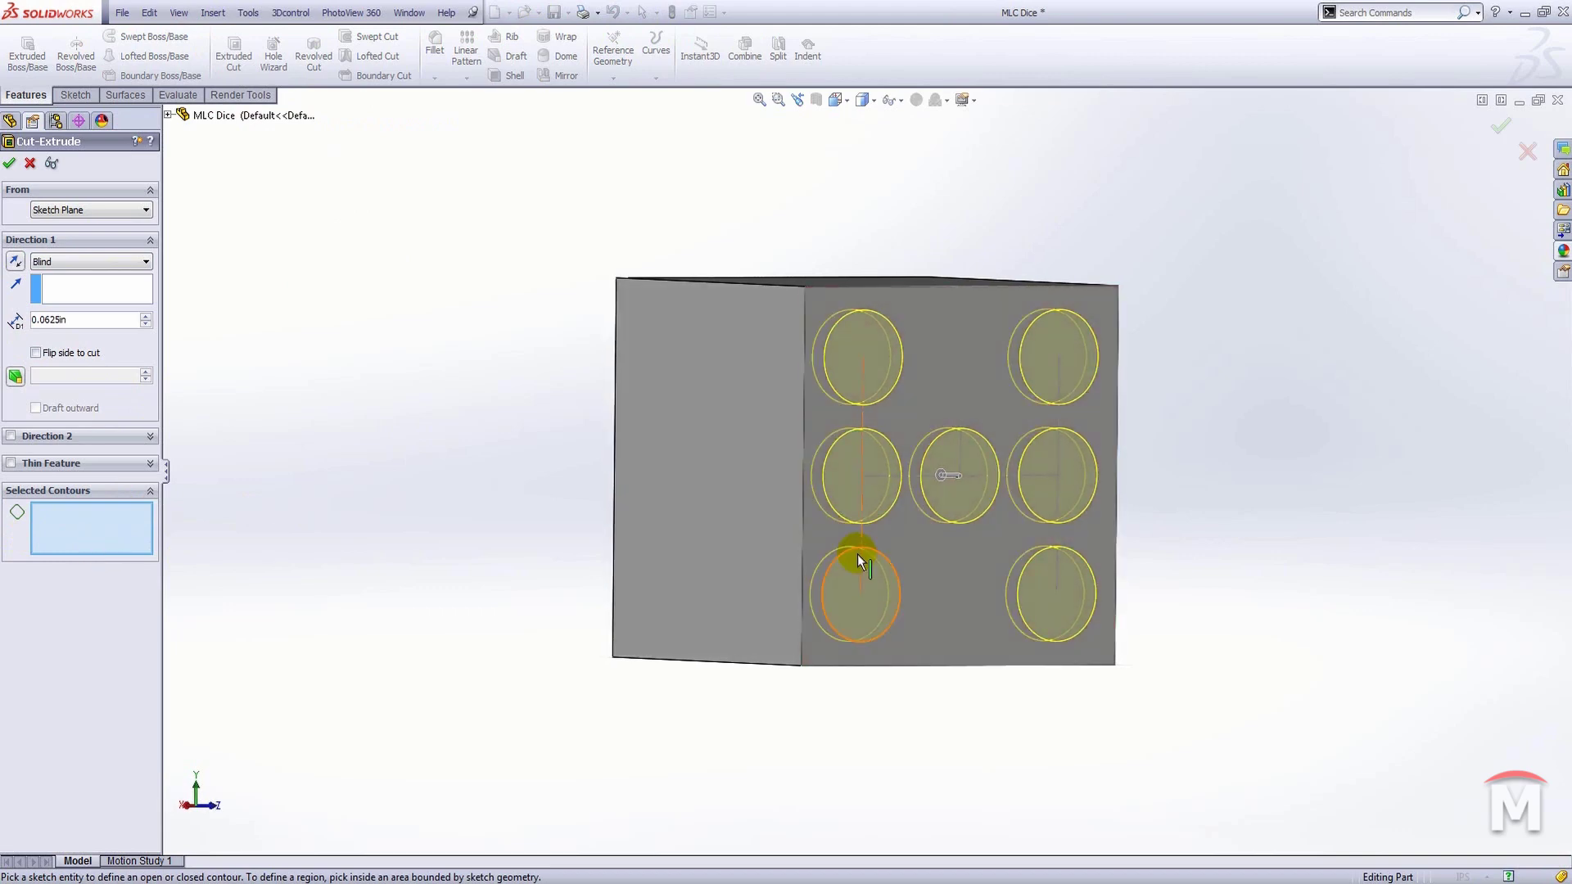
{"action": "left_click", "coordinate": [855, 606]}
{"action": "left_click", "coordinate": [1061, 350]}
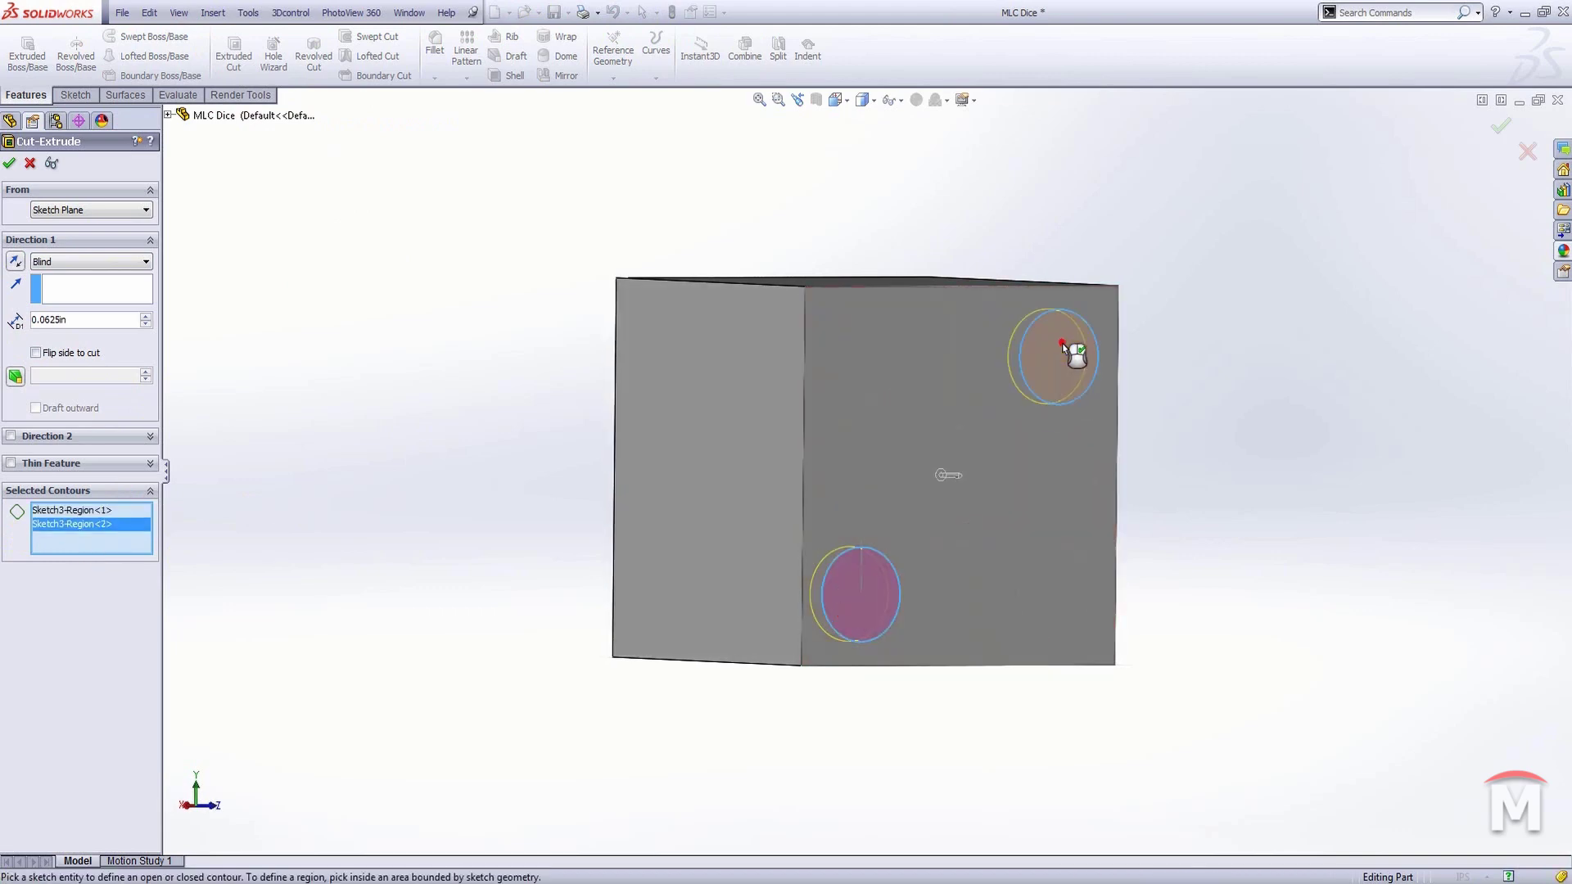
{"action": "left_click", "coordinate": [10, 165]}
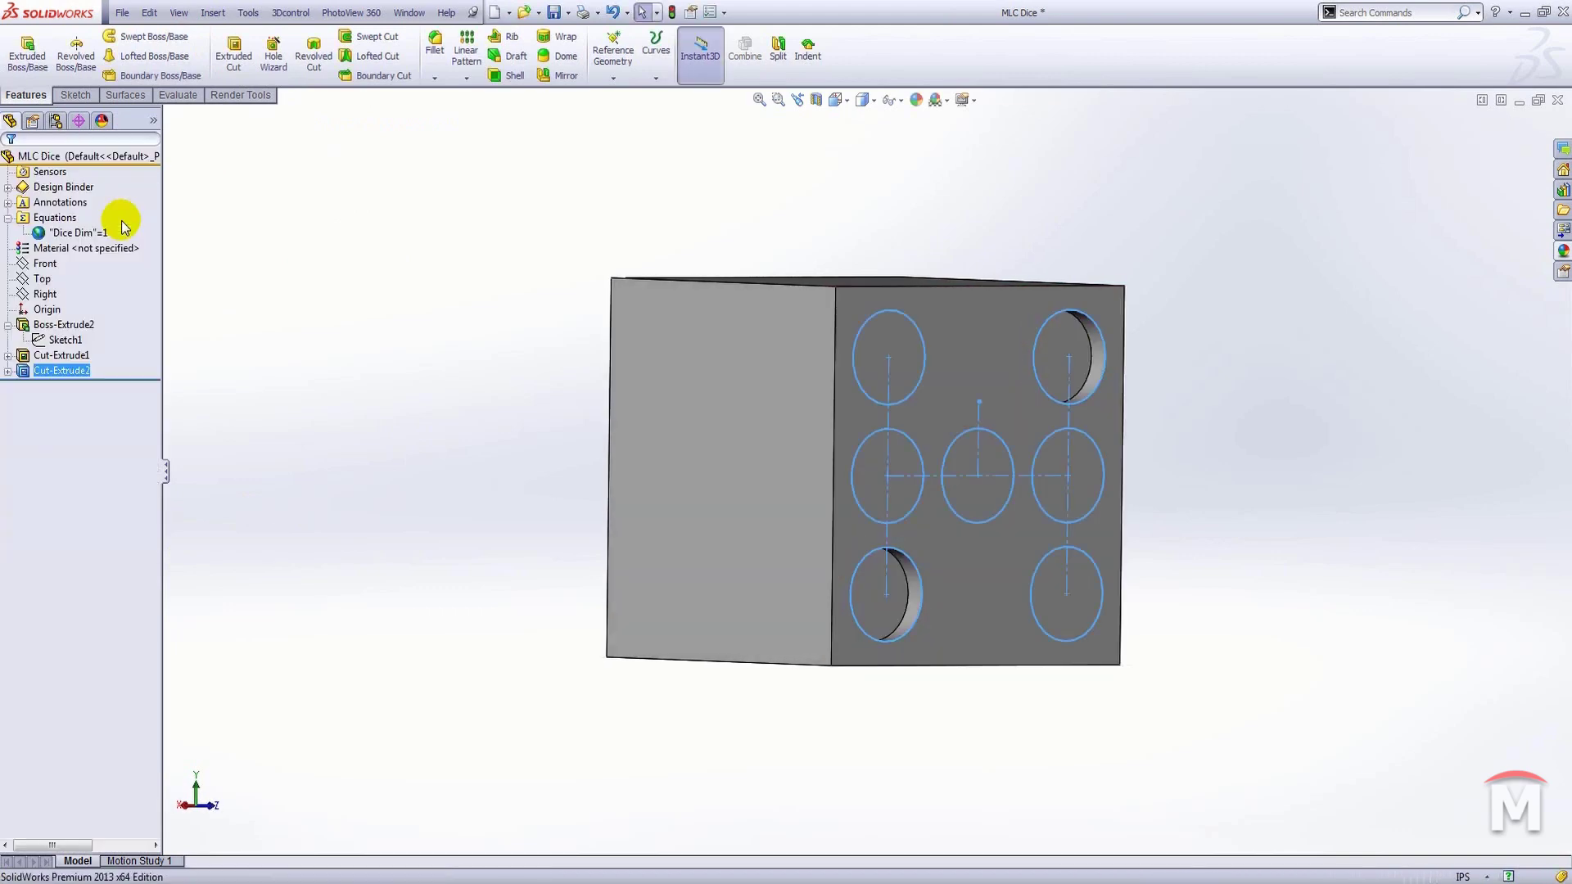
Start an extruded cut from the two-pip face's sketch, 0.0625 in deep, using only its upper-right, central and lower-left circles as contours.
{"action": "left_click", "coordinate": [328, 255]}
{"action": "left_click", "coordinate": [17, 372]}
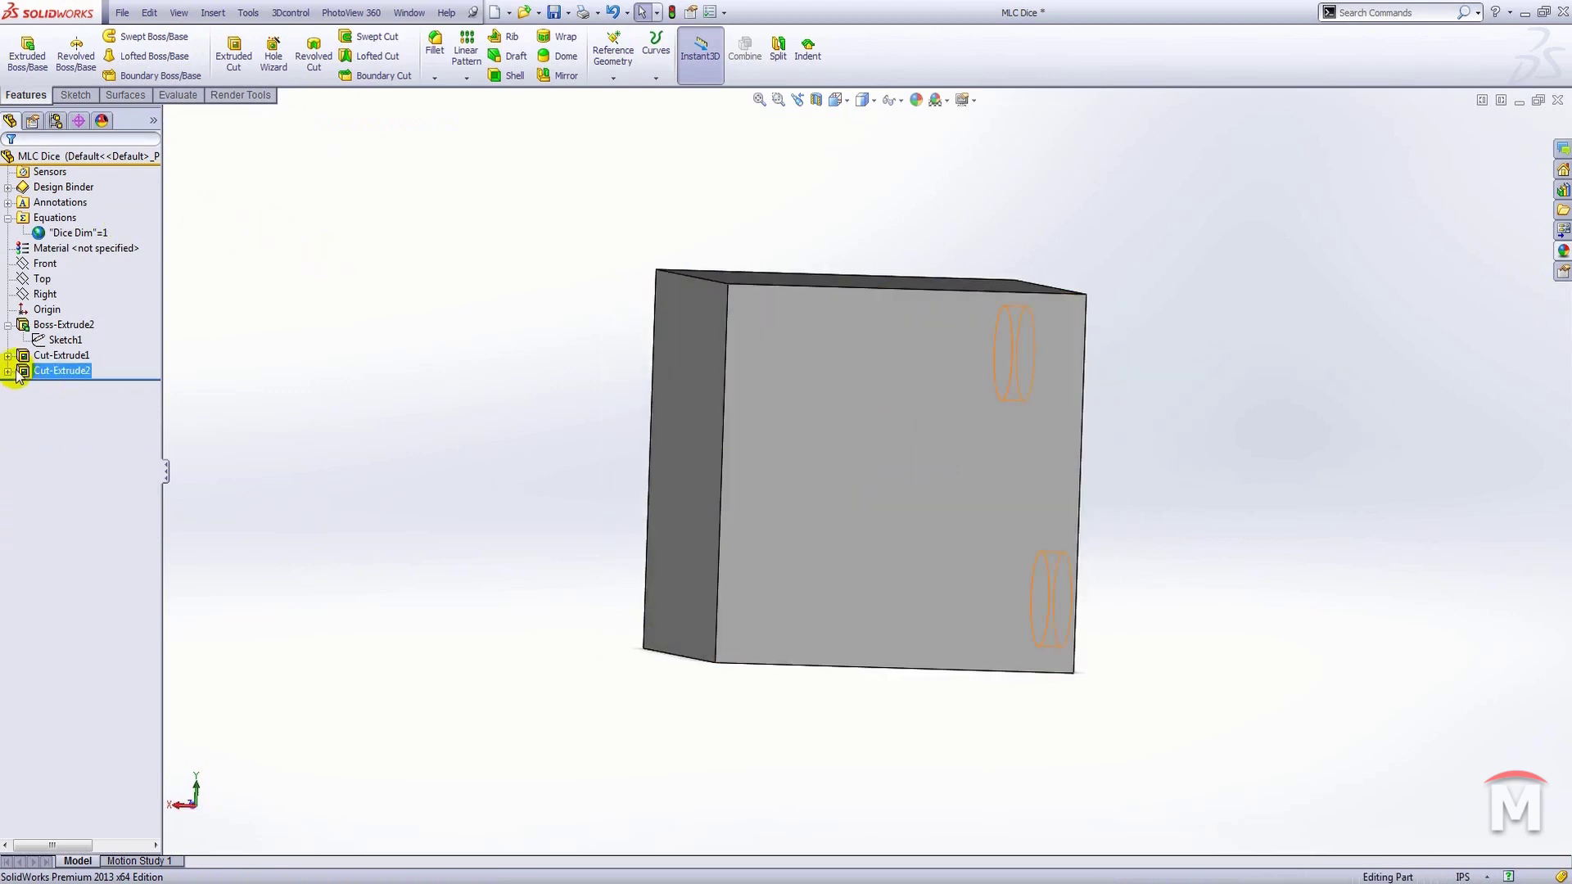
{"action": "left_click", "coordinate": [48, 386]}
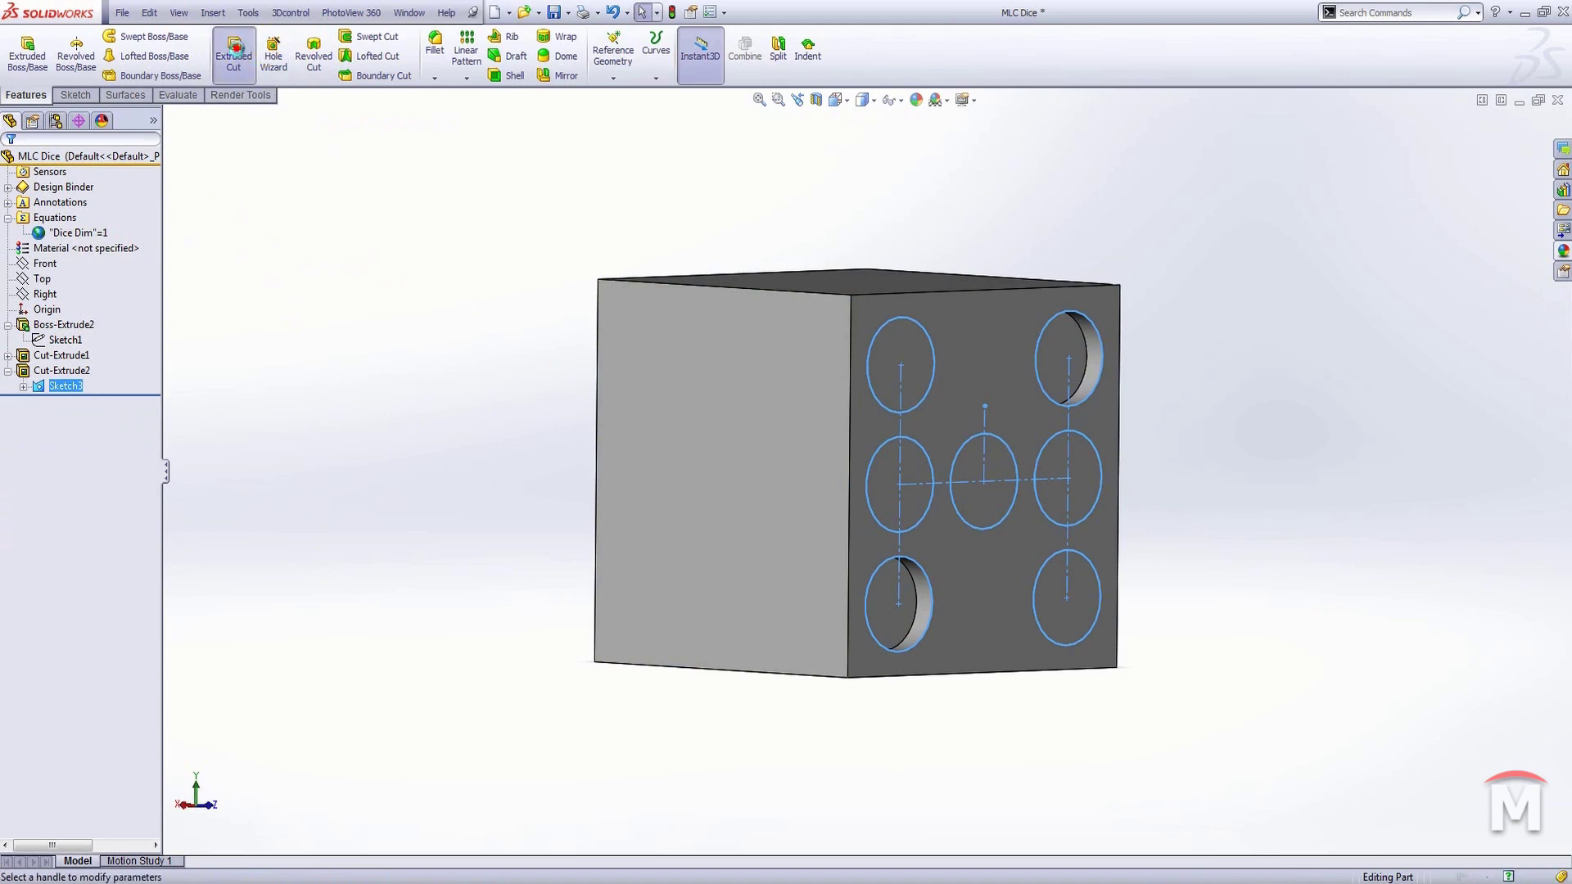
{"action": "left_click", "coordinate": [234, 49]}
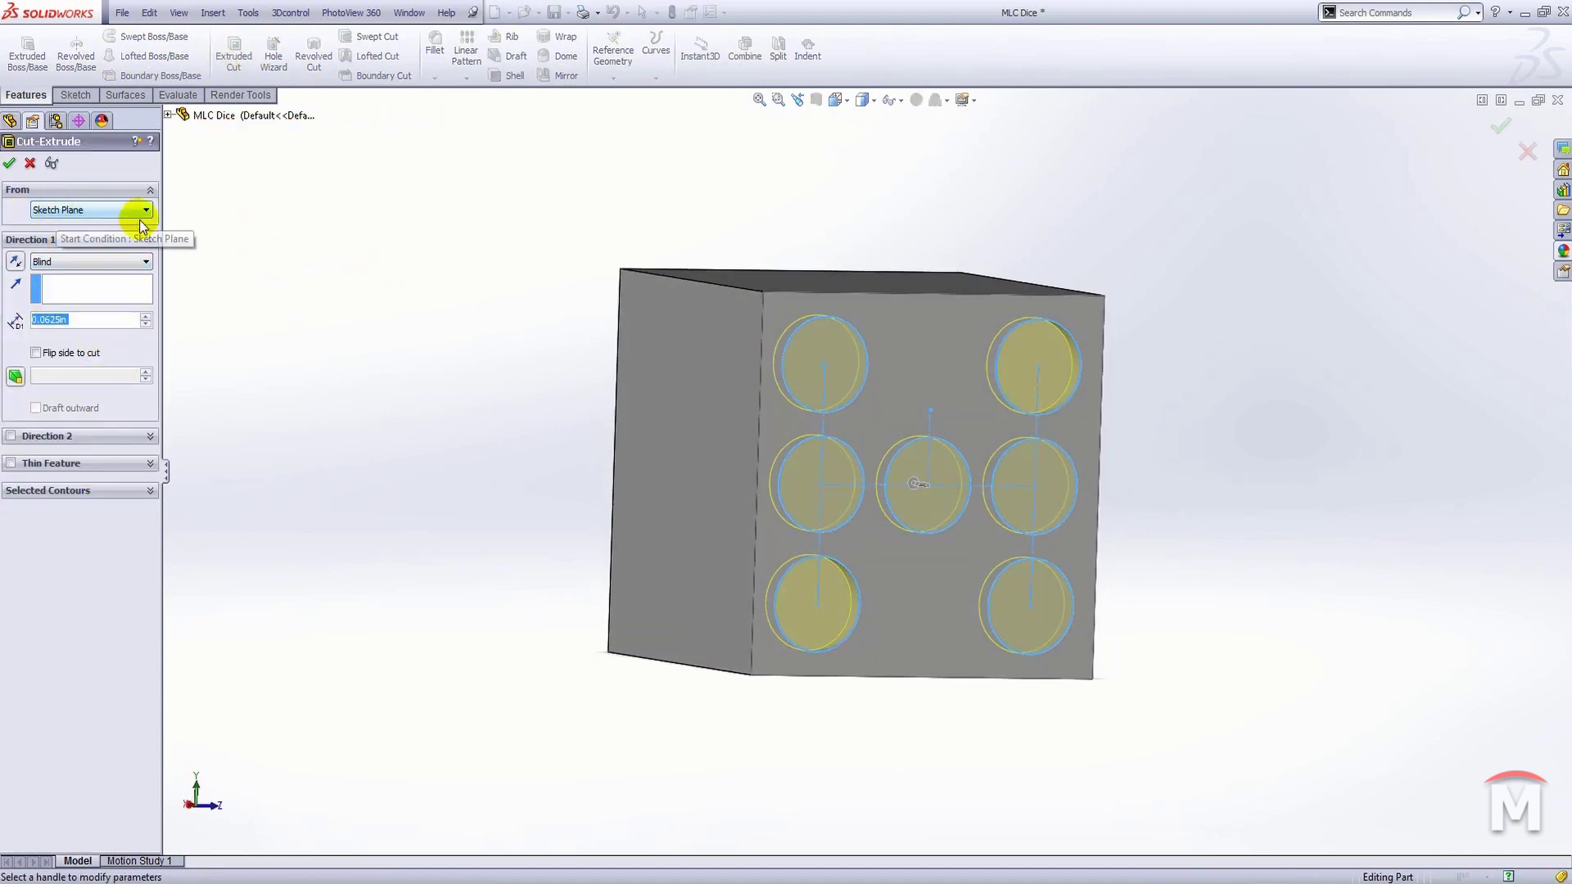
{"action": "left_click", "coordinate": [94, 491]}
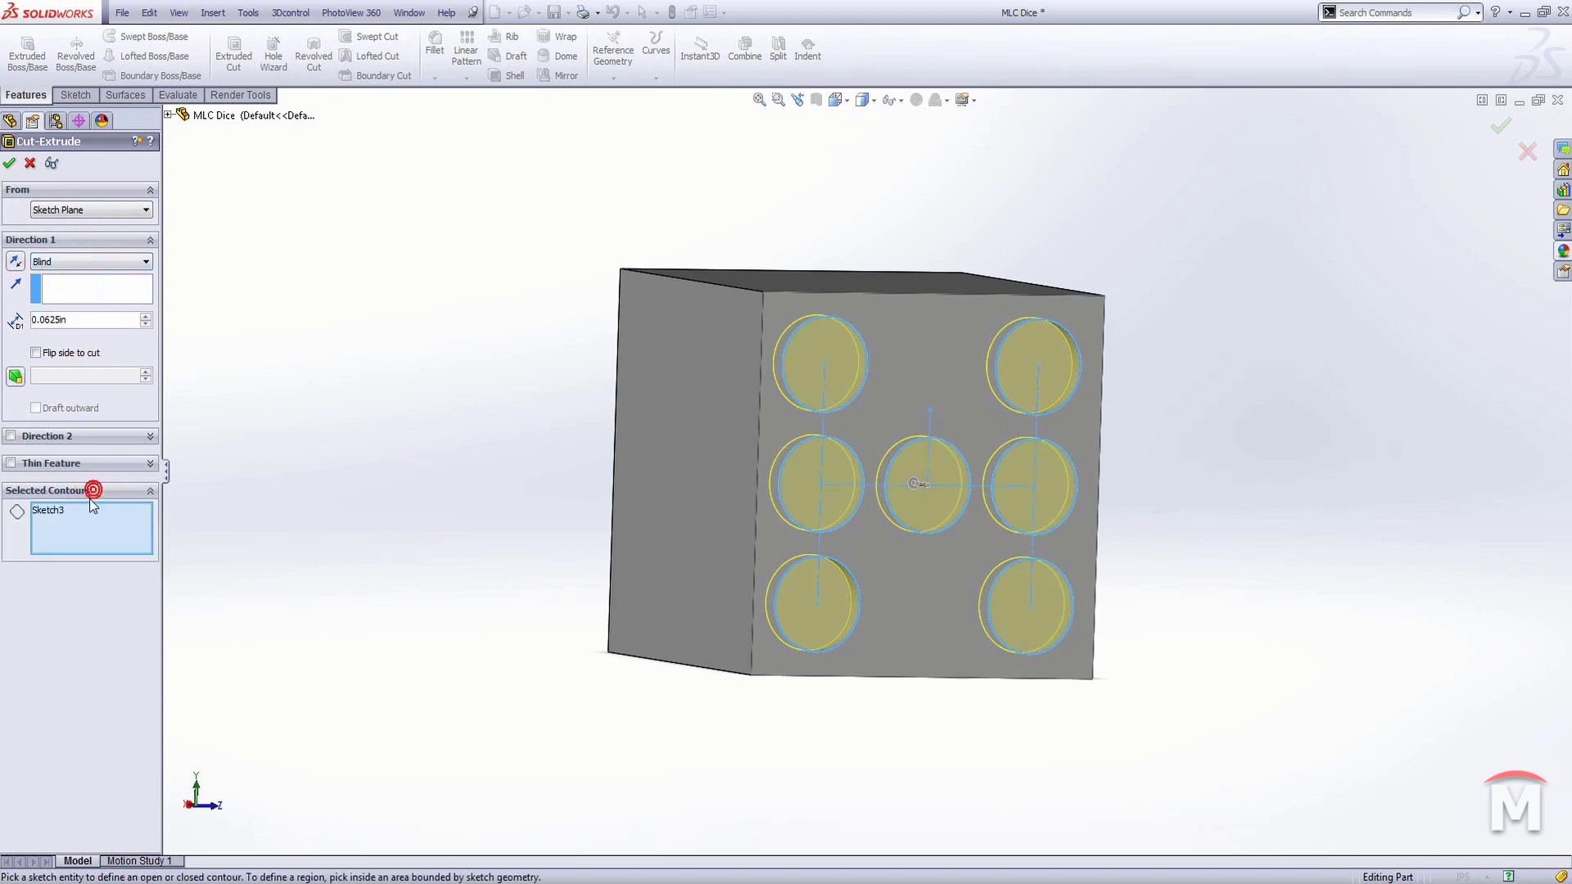
{"action": "right_click", "coordinate": [78, 516]}
{"action": "left_click", "coordinate": [120, 528]}
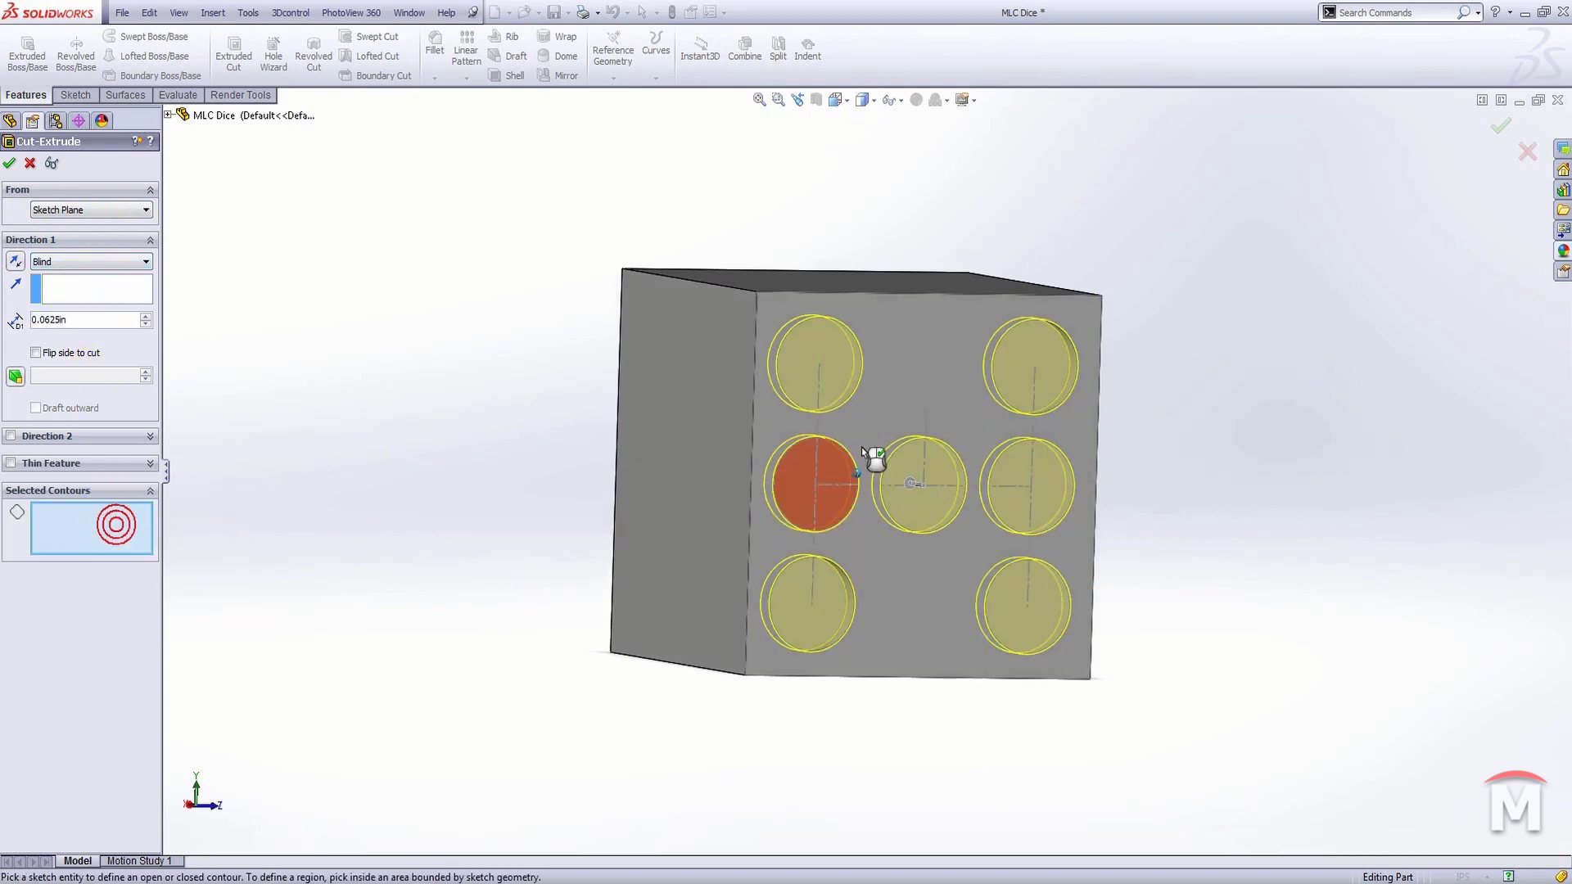
{"action": "left_click", "coordinate": [1014, 368]}
{"action": "left_click", "coordinate": [933, 477]}
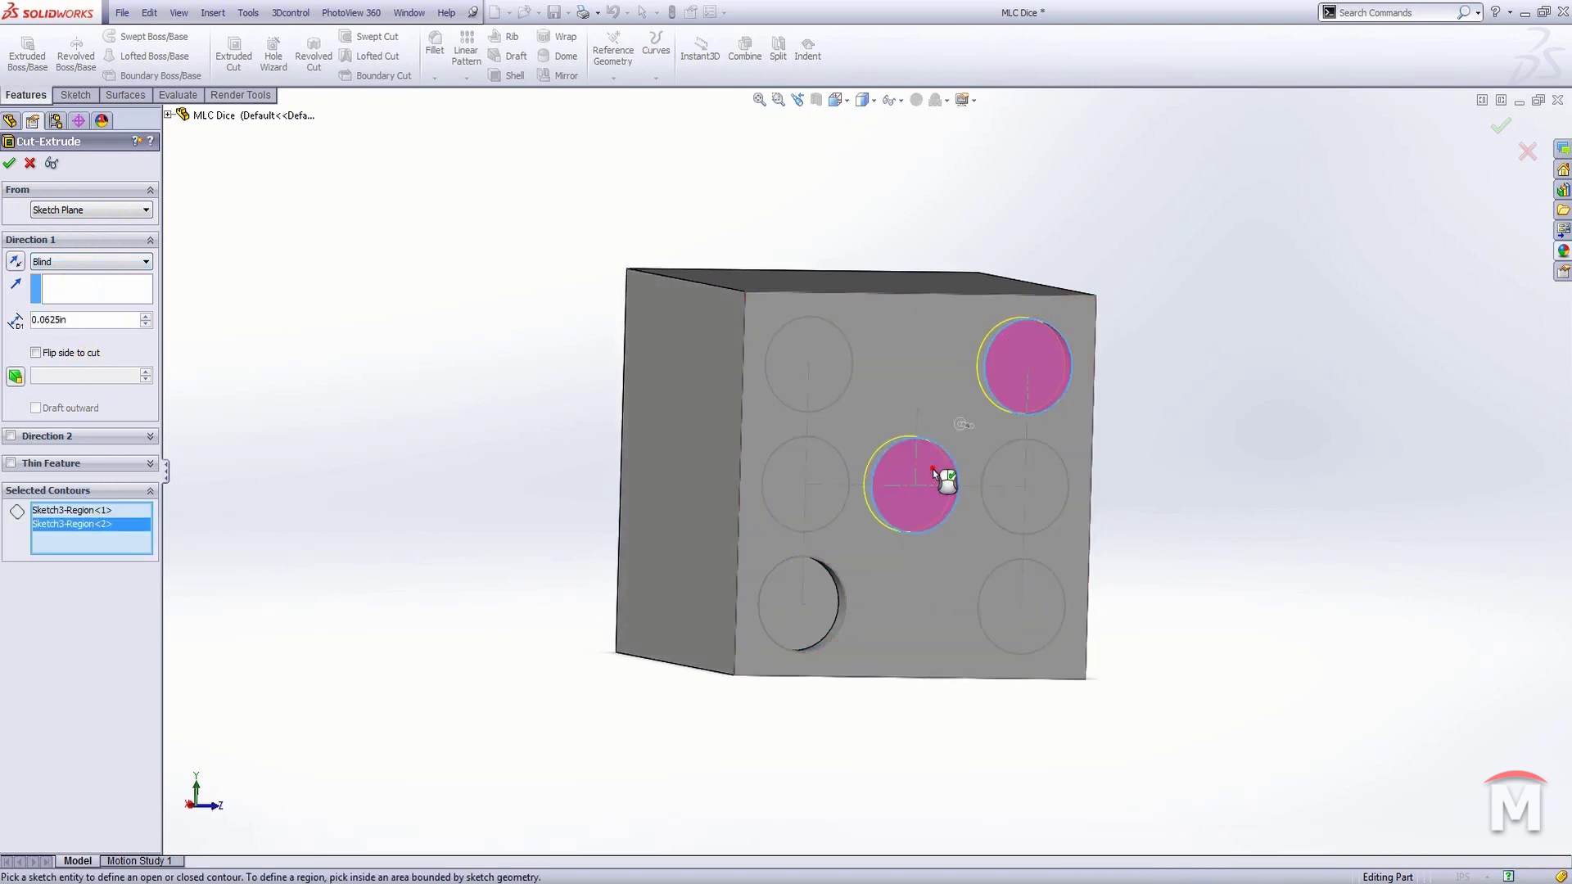
{"action": "left_click", "coordinate": [822, 596]}
Start the three-pip cut from the cube face opposite its sketch, reverse its direction into the cube, and finish the feature.
{"action": "key", "text": "shift+Right"}
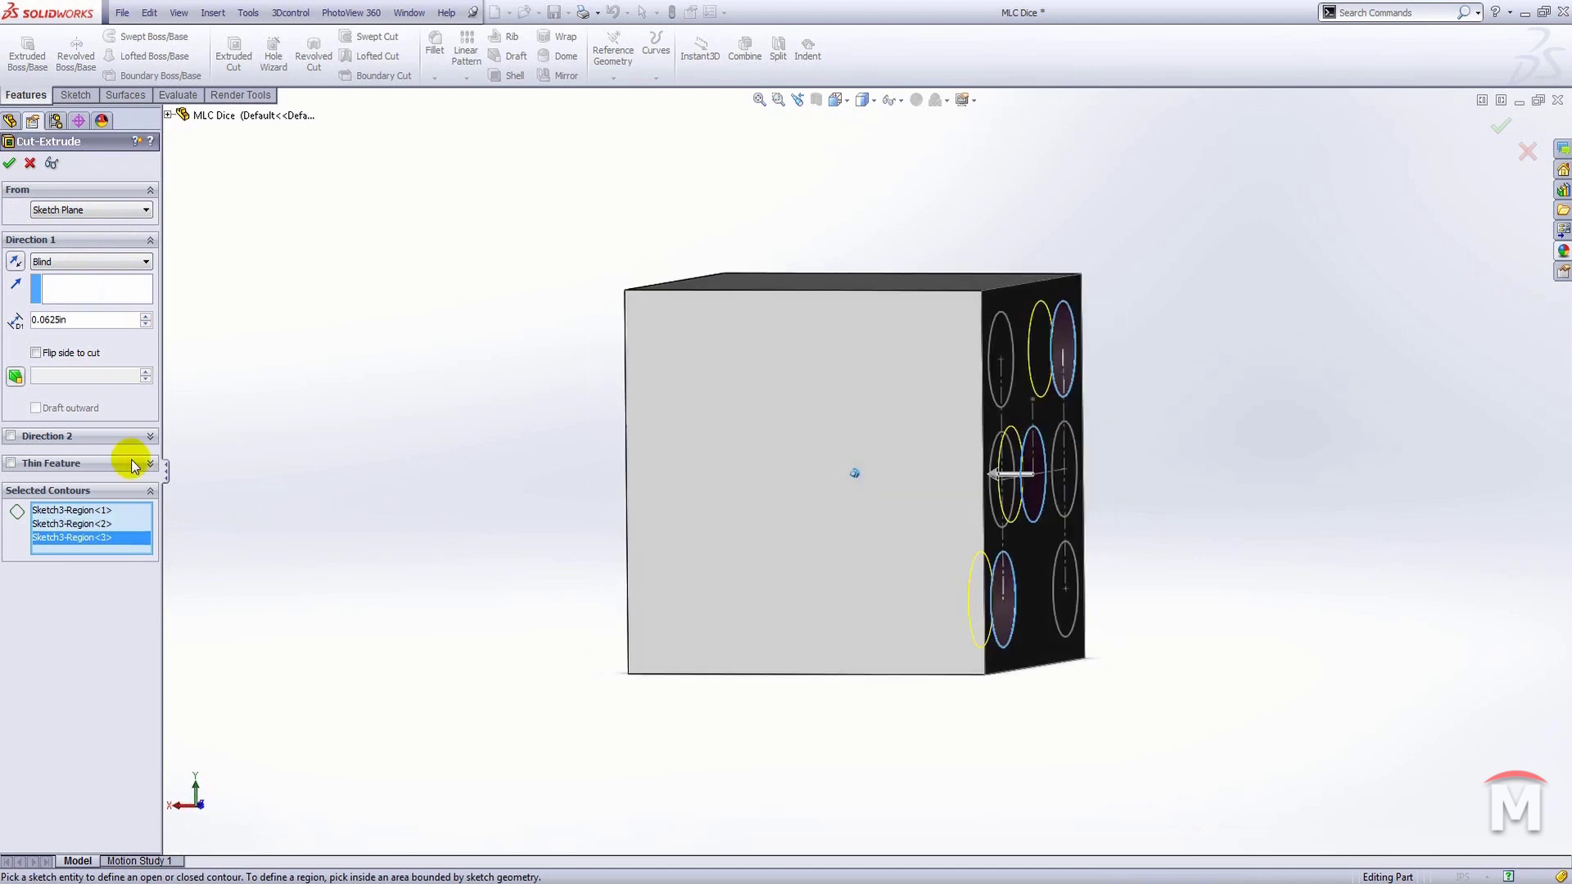
{"action": "left_click", "coordinate": [80, 237]}
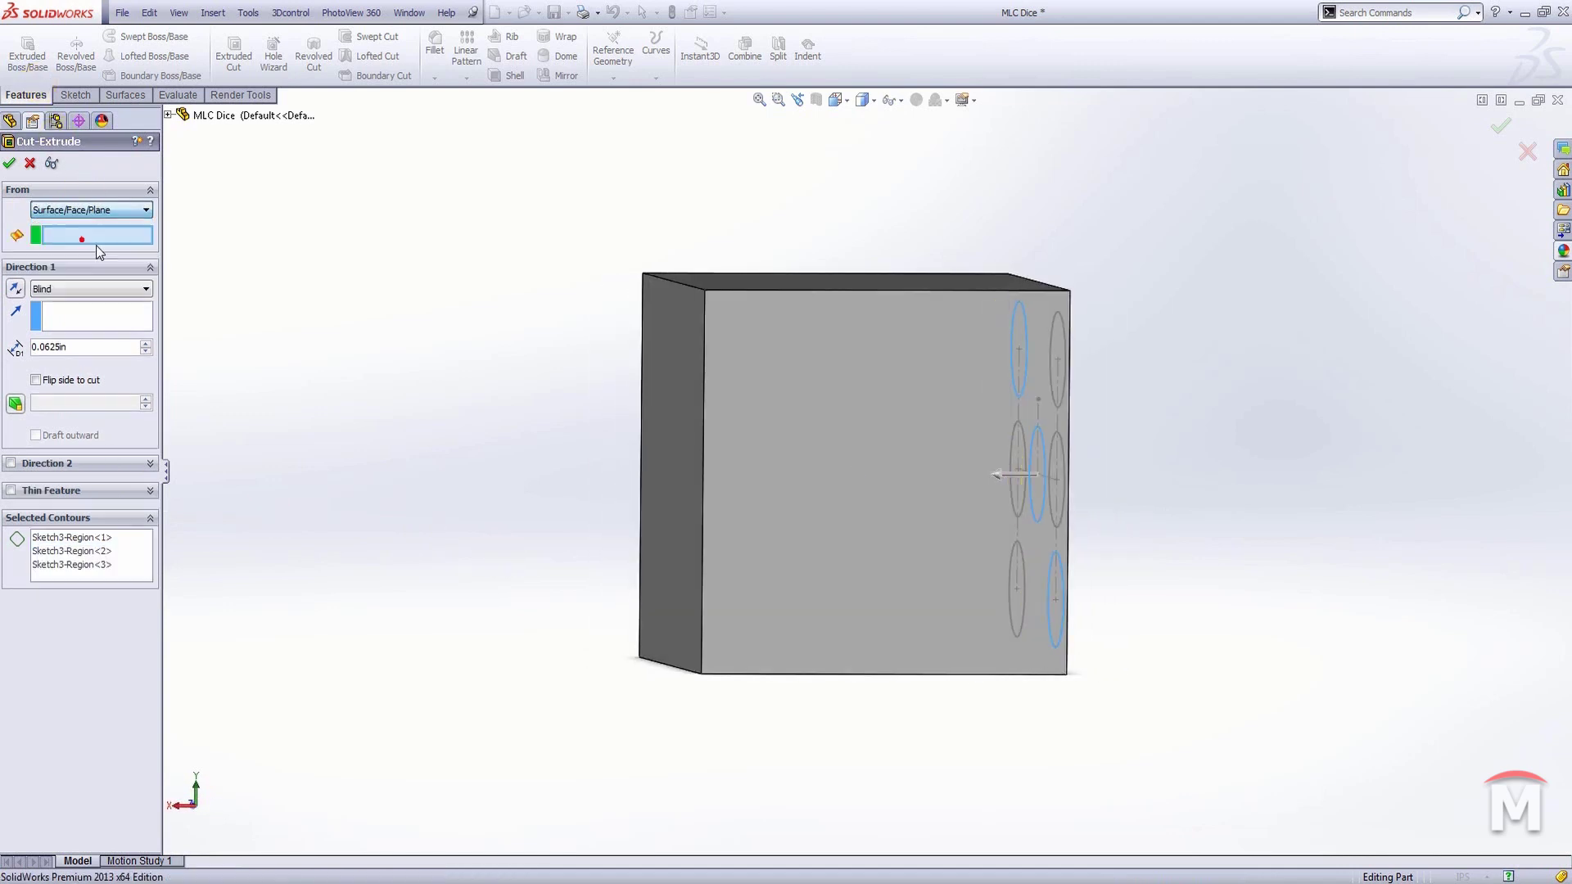
{"action": "left_click", "coordinate": [653, 375]}
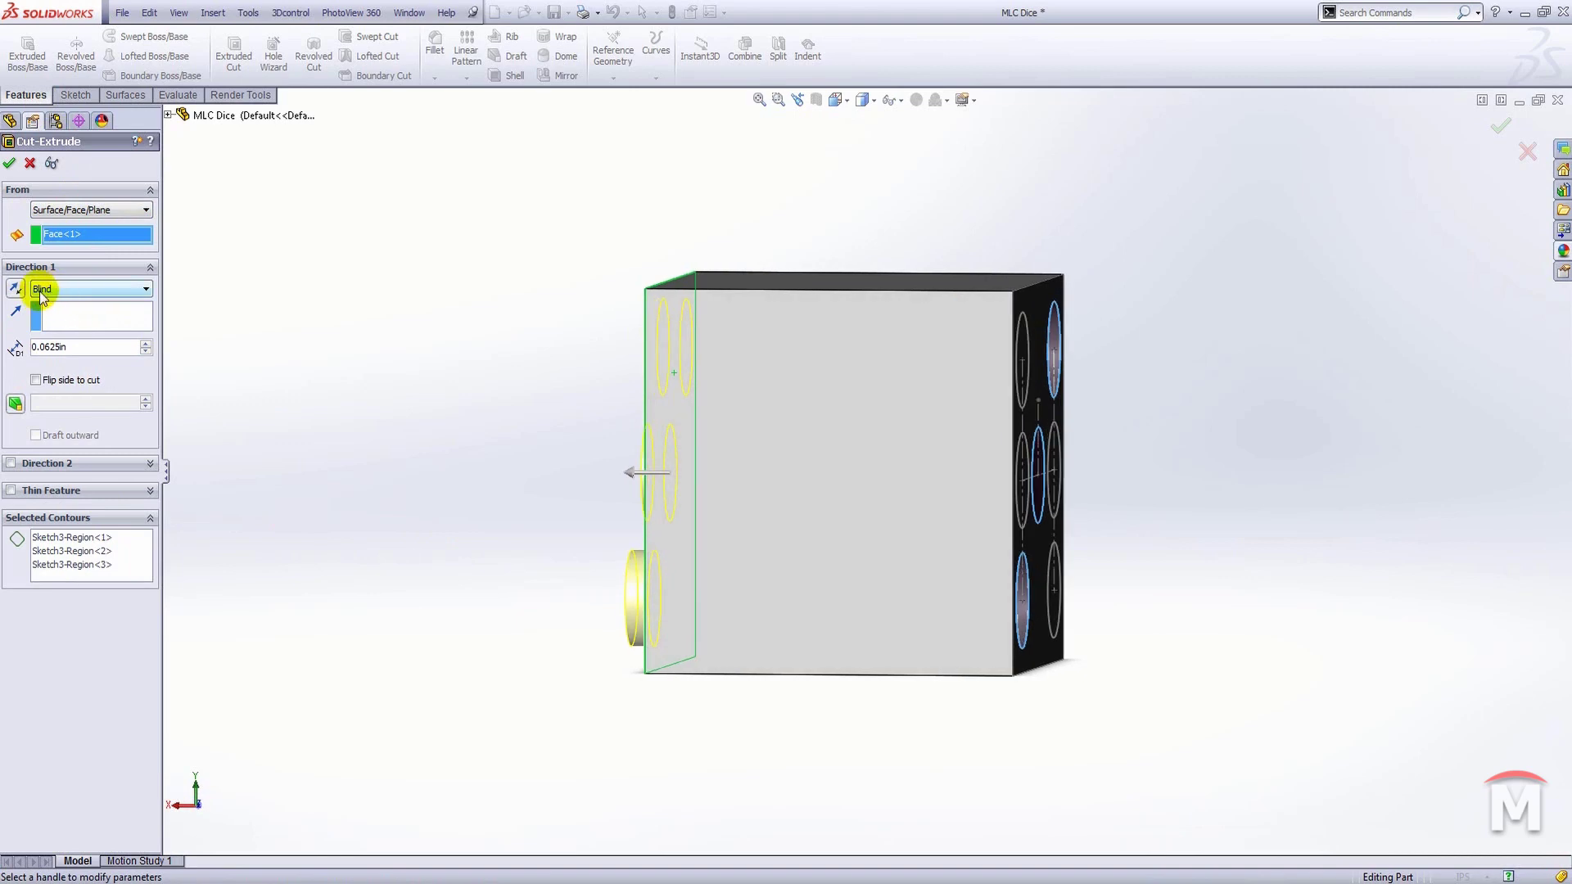
{"action": "left_click", "coordinate": [16, 289]}
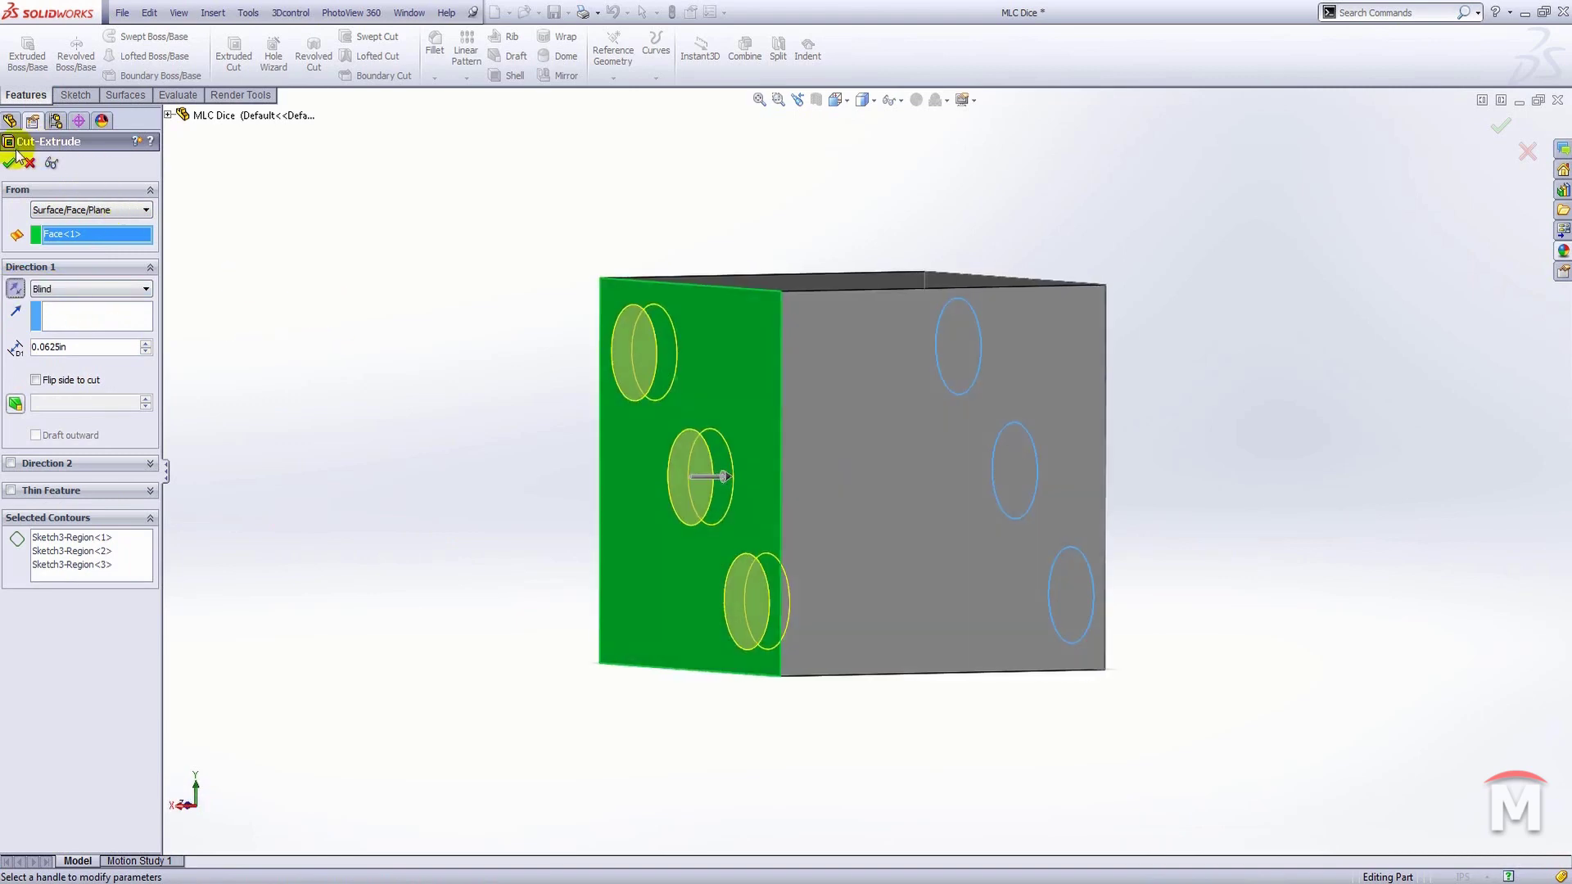
{"action": "left_click", "coordinate": [7, 163]}
{"action": "left_click", "coordinate": [354, 253]}
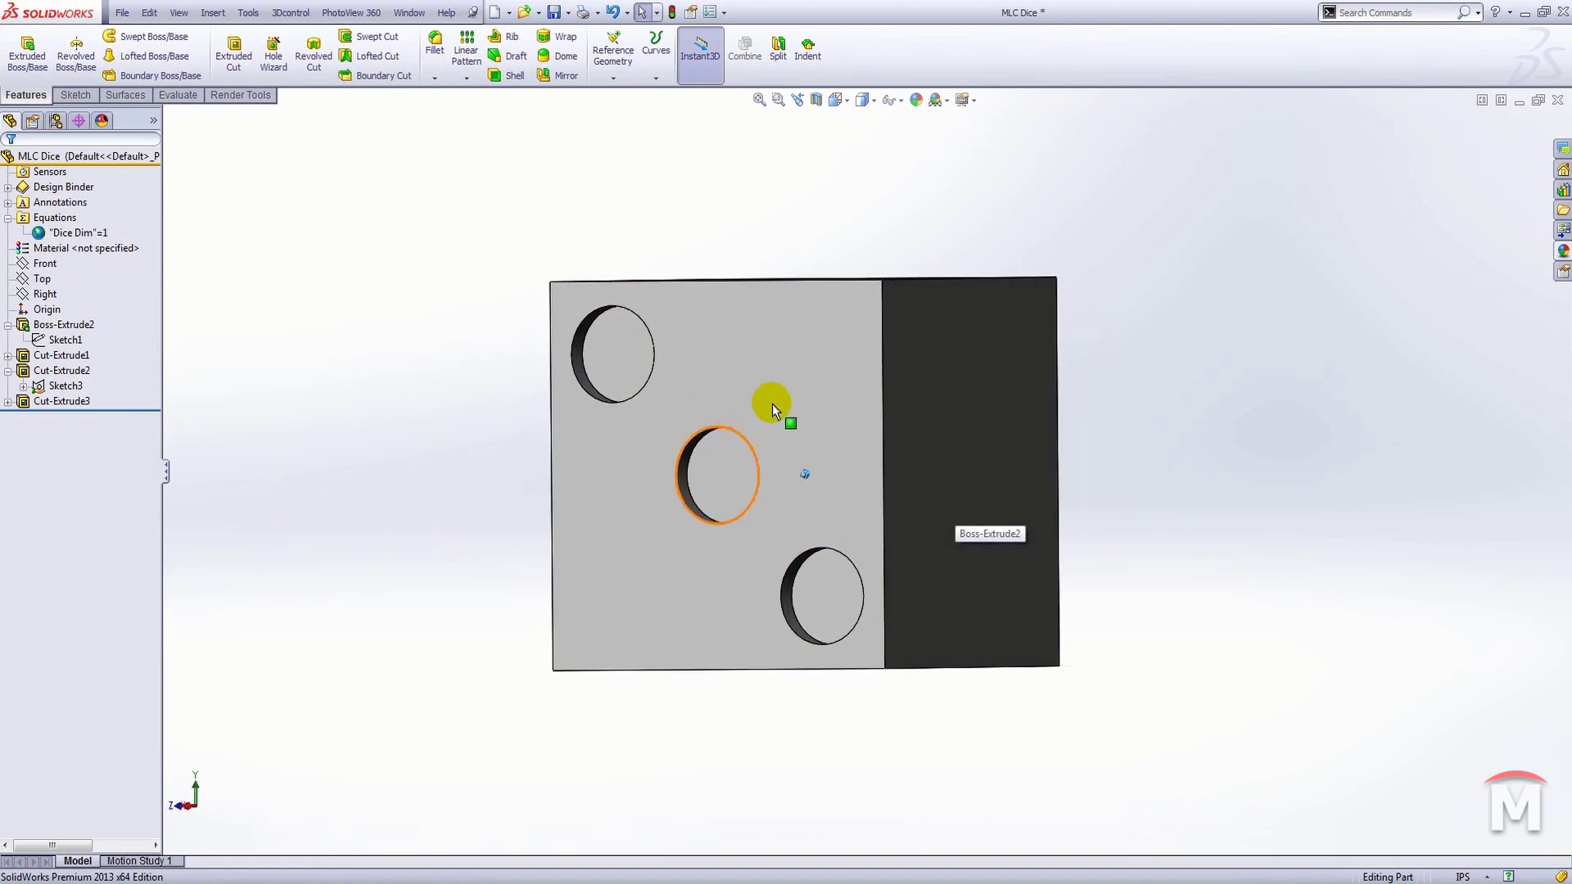
Start an extruded cut from the one-pip face's sketch, 0.0625 in deep, using only its four corner circles as contours.
{"action": "left_click", "coordinate": [37, 371]}
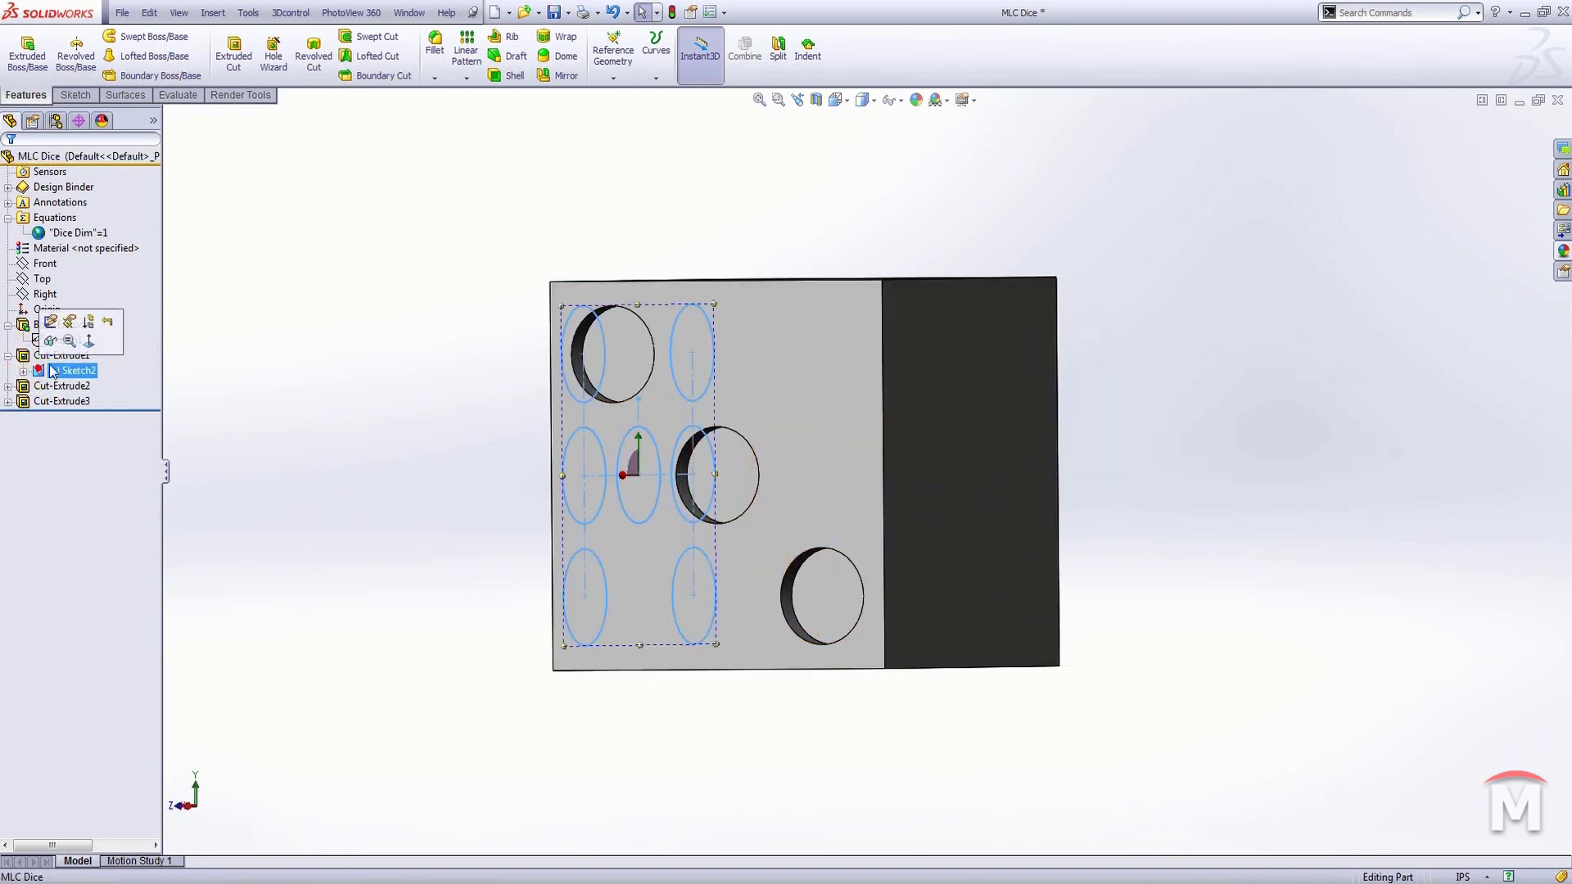
{"action": "left_click", "coordinate": [21, 388], "text": "ctrl"}
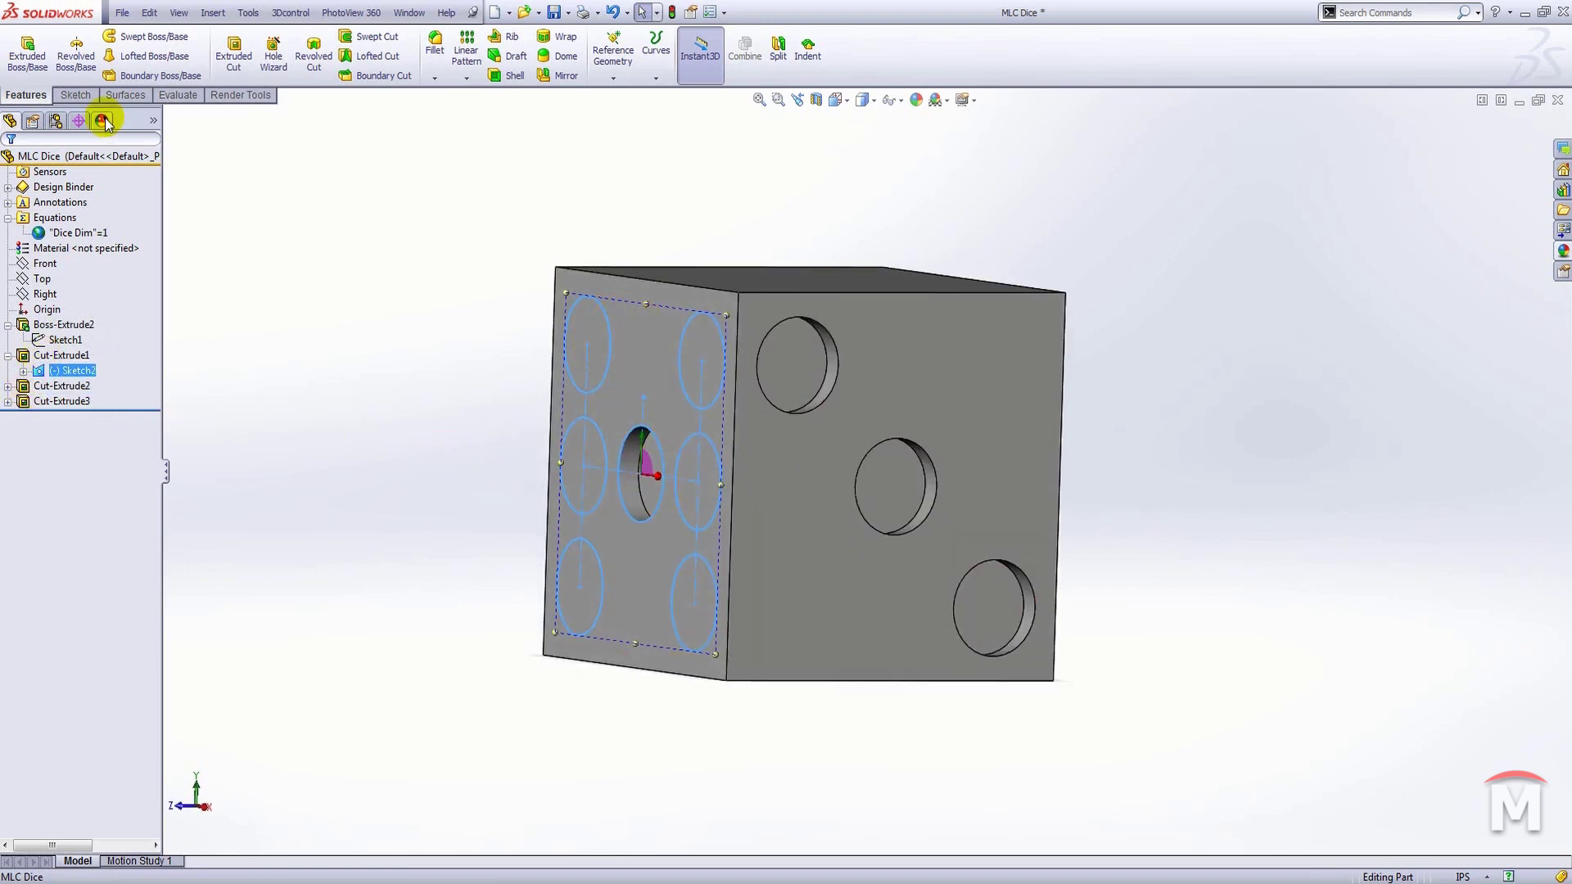
{"action": "left_click", "coordinate": [252, 56]}
{"action": "left_click", "coordinate": [71, 489]}
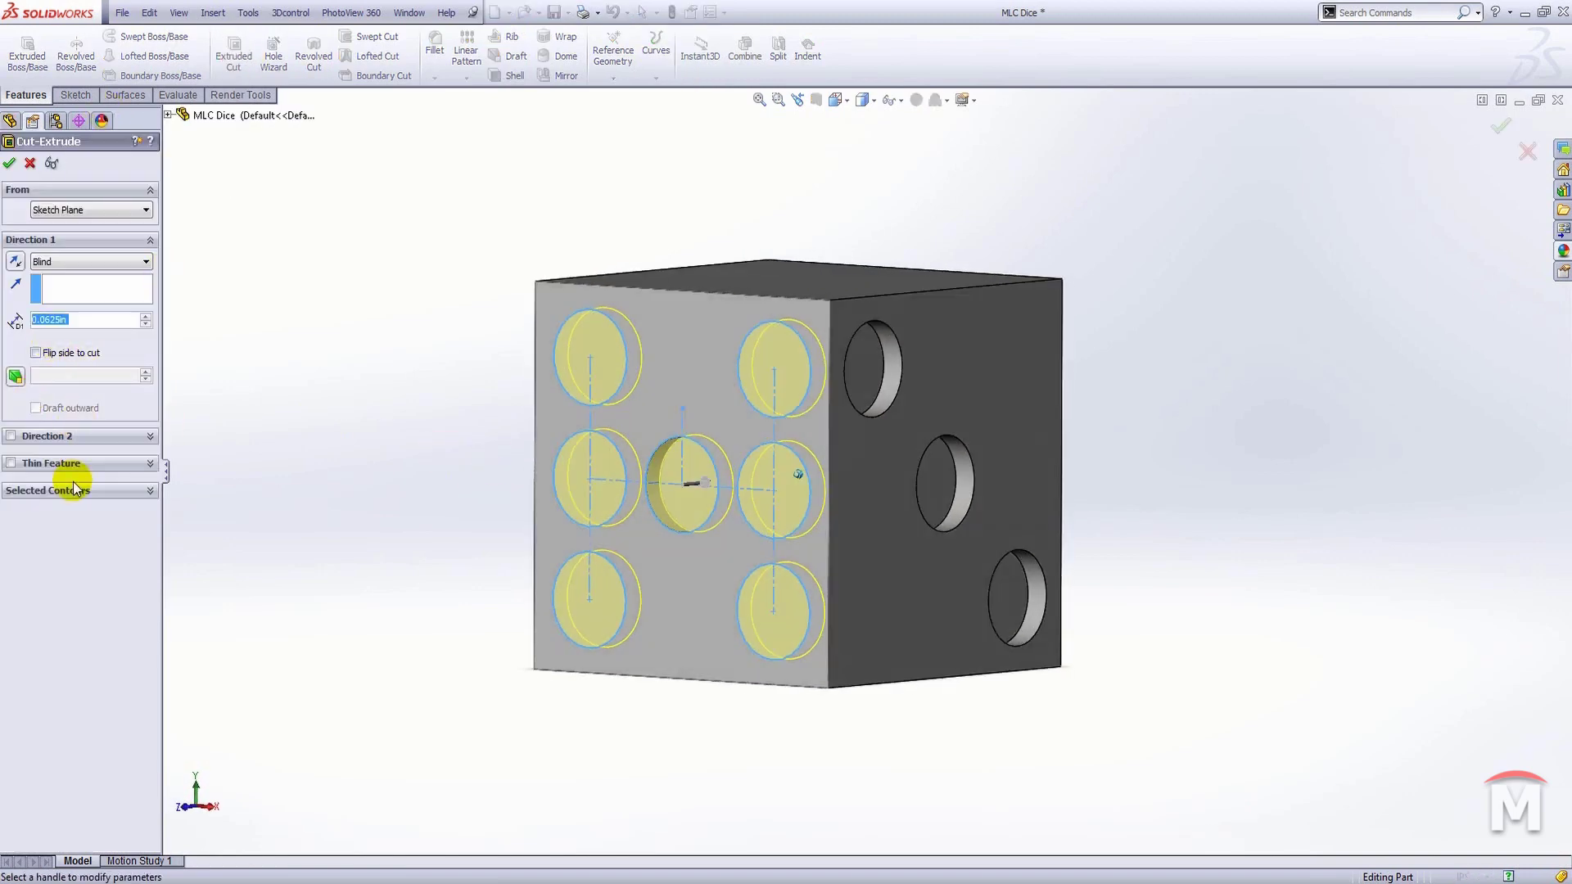
{"action": "left_click", "coordinate": [123, 546]}
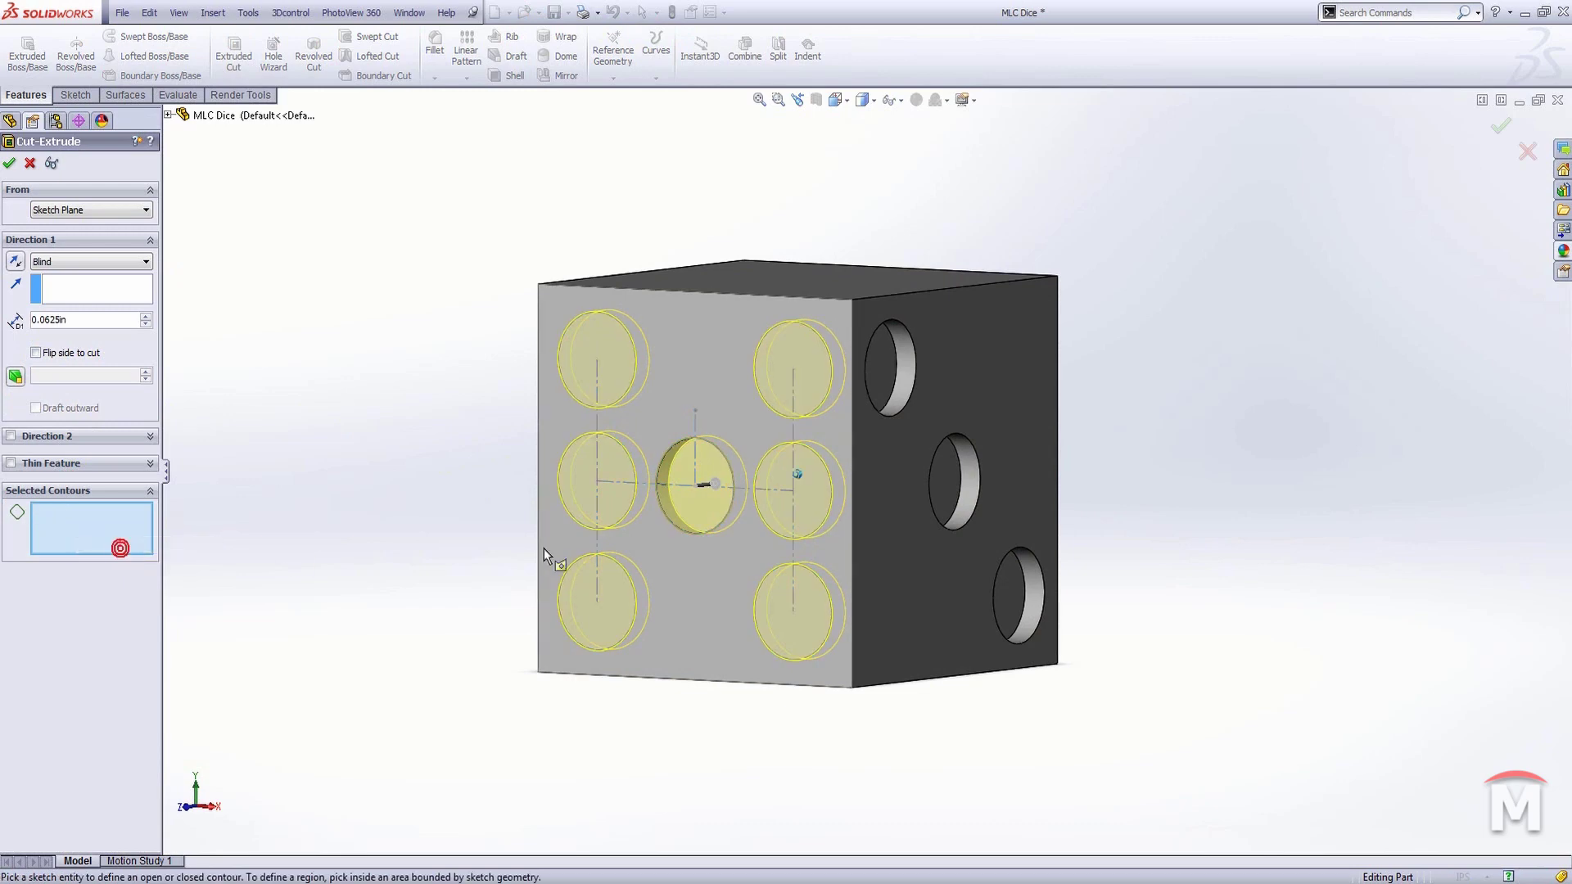
{"action": "left_click", "coordinate": [620, 383]}
{"action": "left_click", "coordinate": [627, 621]}
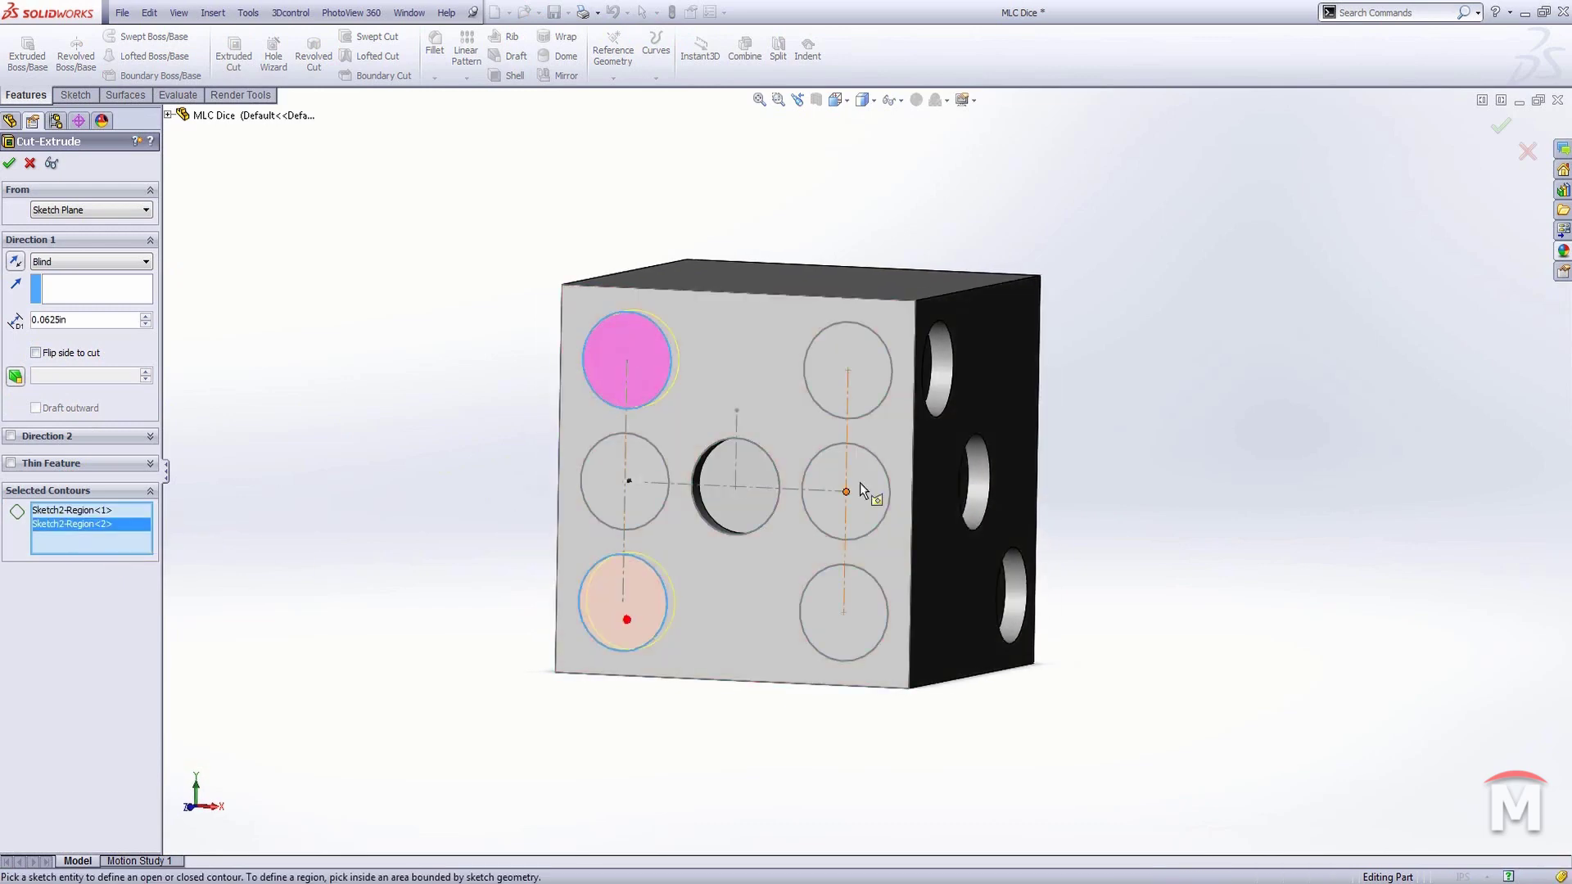
{"action": "left_click", "coordinate": [855, 356]}
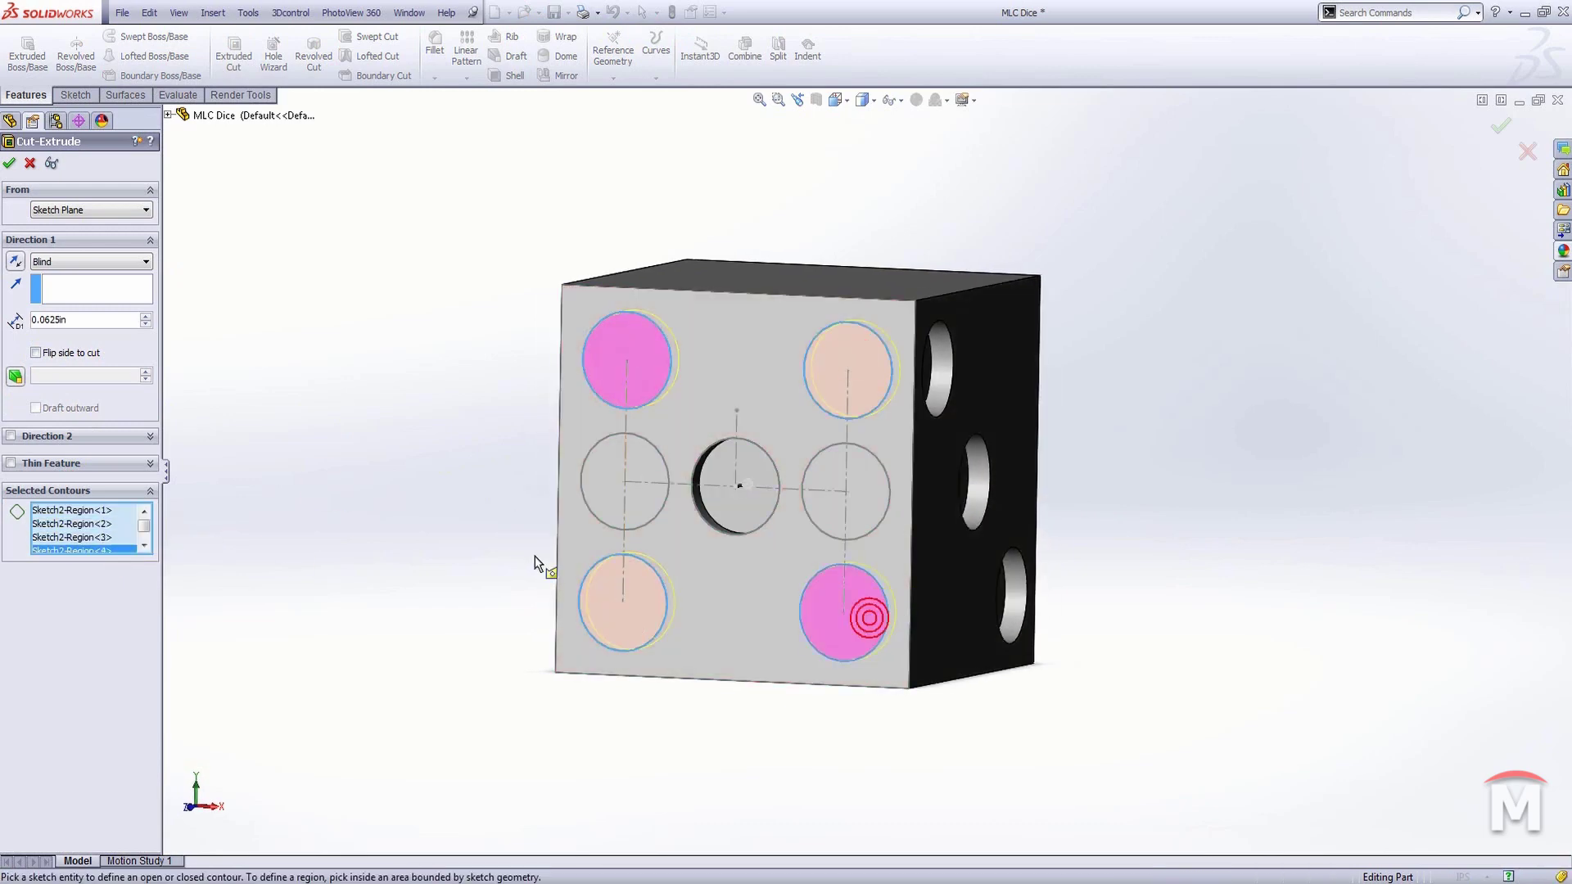
Make the four-pip cut start at the cube face opposite its sketch and reverse its direction into the cube.
{"action": "left_click", "coordinate": [95, 208]}
{"action": "left_click", "coordinate": [91, 235]}
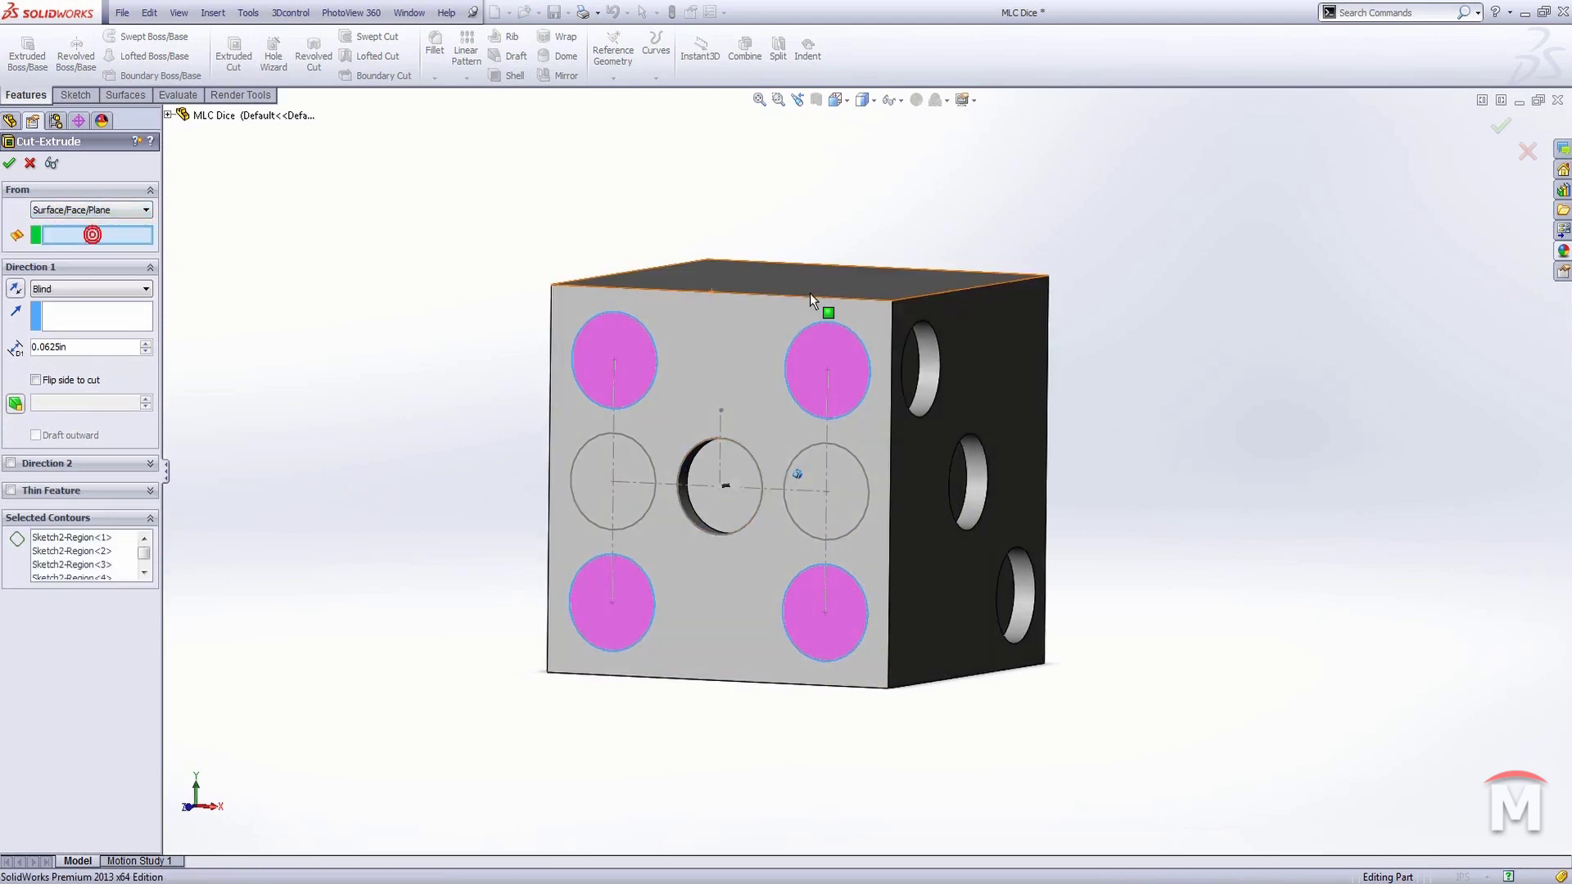
{"action": "middle_click_drag", "start_coordinate": [808, 293], "coordinate": [969, 362]}
{"action": "left_click", "coordinate": [969, 362]}
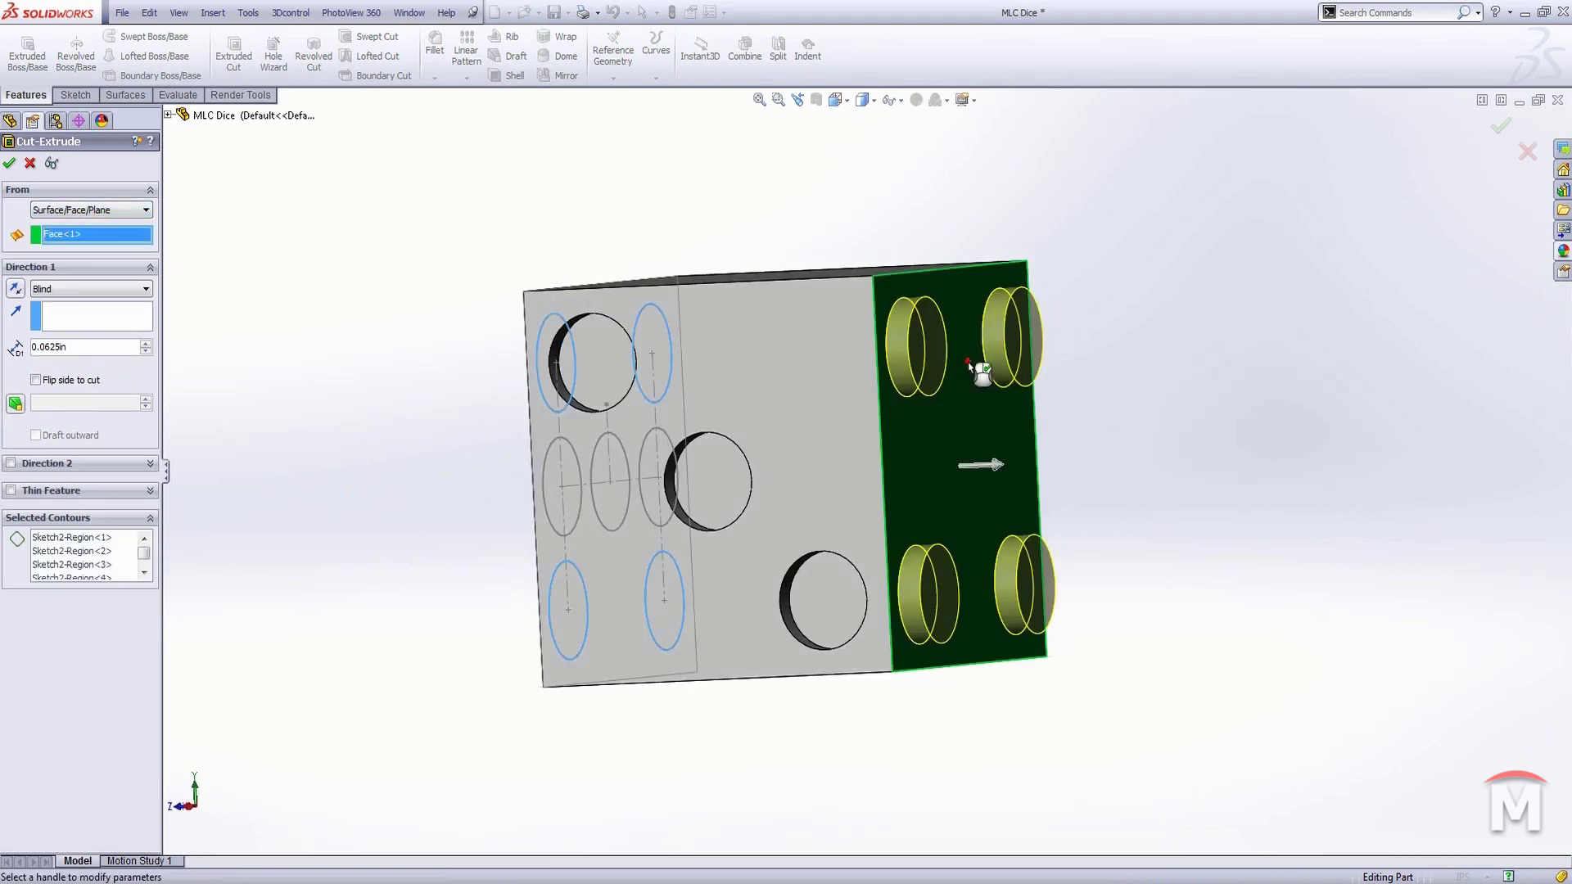
{"action": "left_click", "coordinate": [15, 289]}
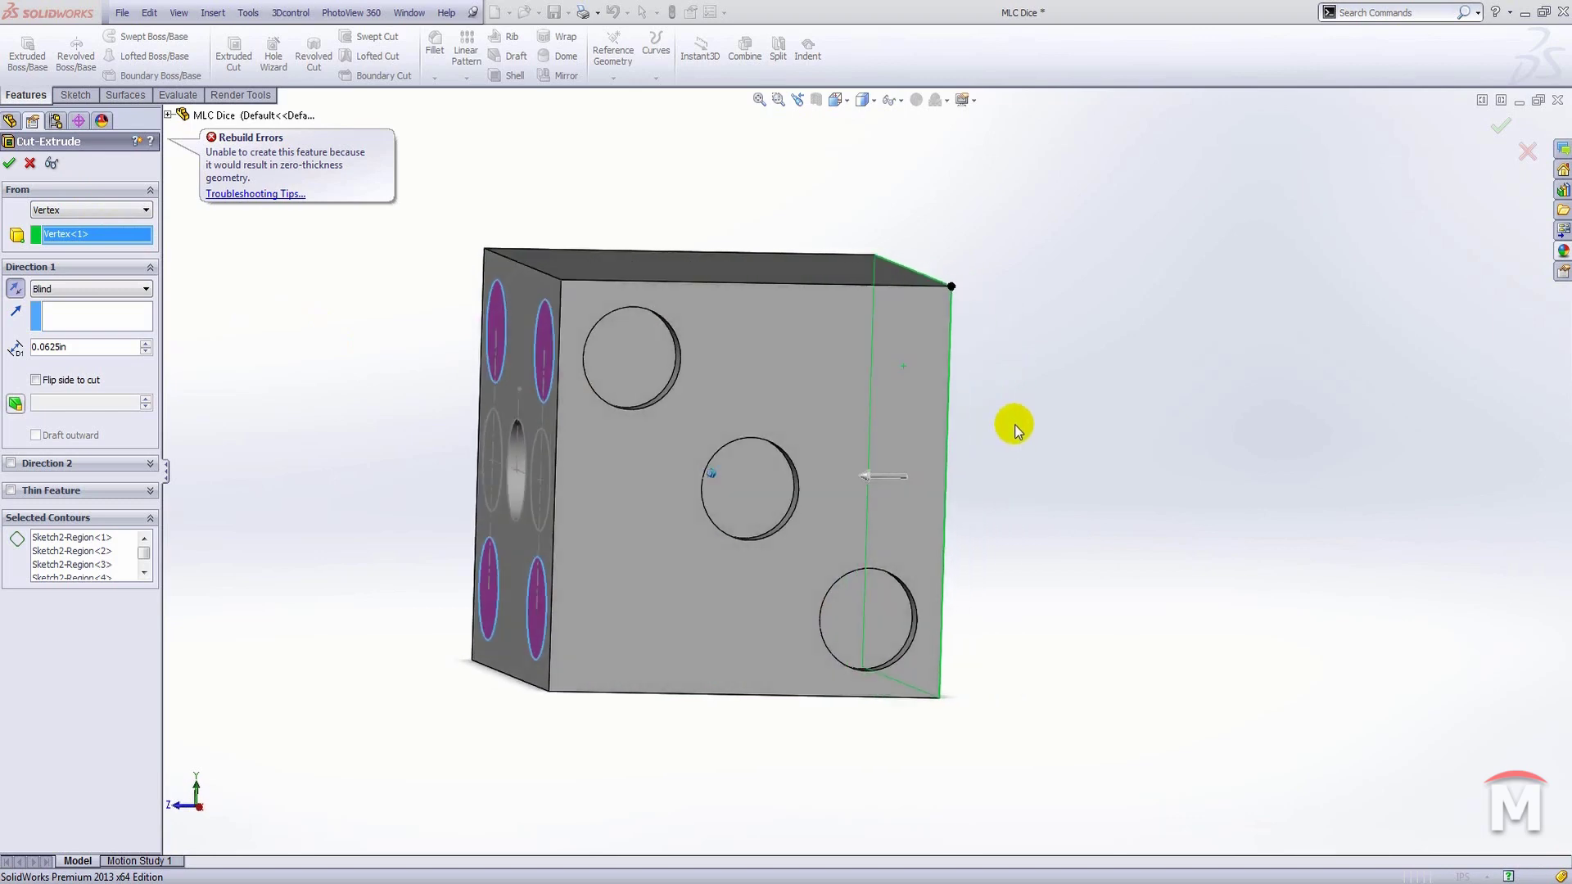
{"action": "left_click", "coordinate": [105, 209]}
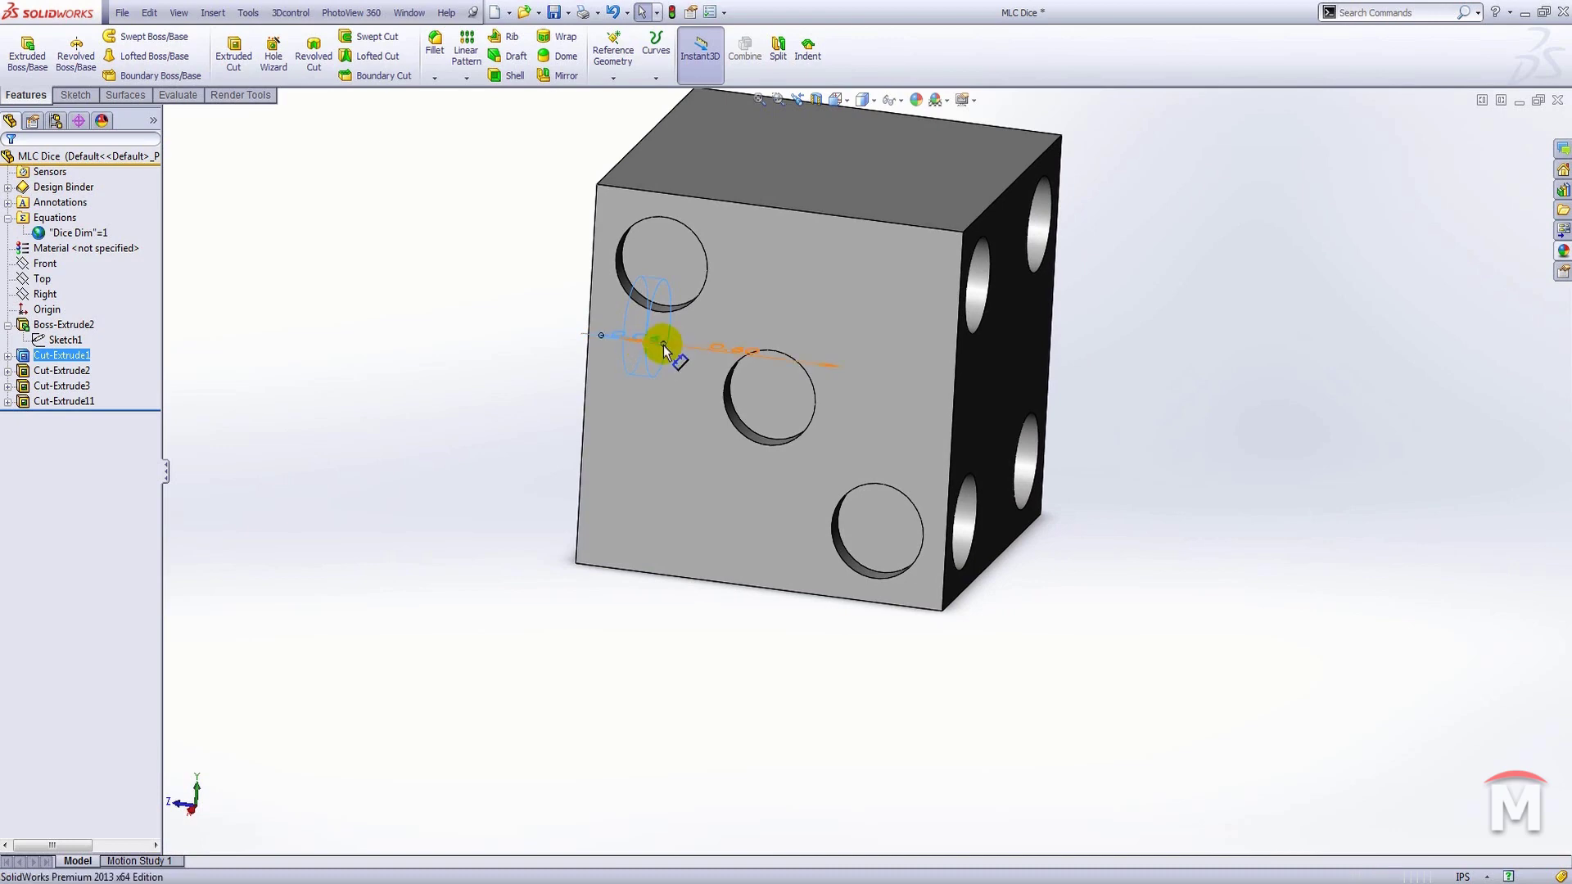
Set the depth of the two-pip cut, Cut-Extrude2, to 0.06 in.
{"action": "left_click", "coordinate": [46, 373]}
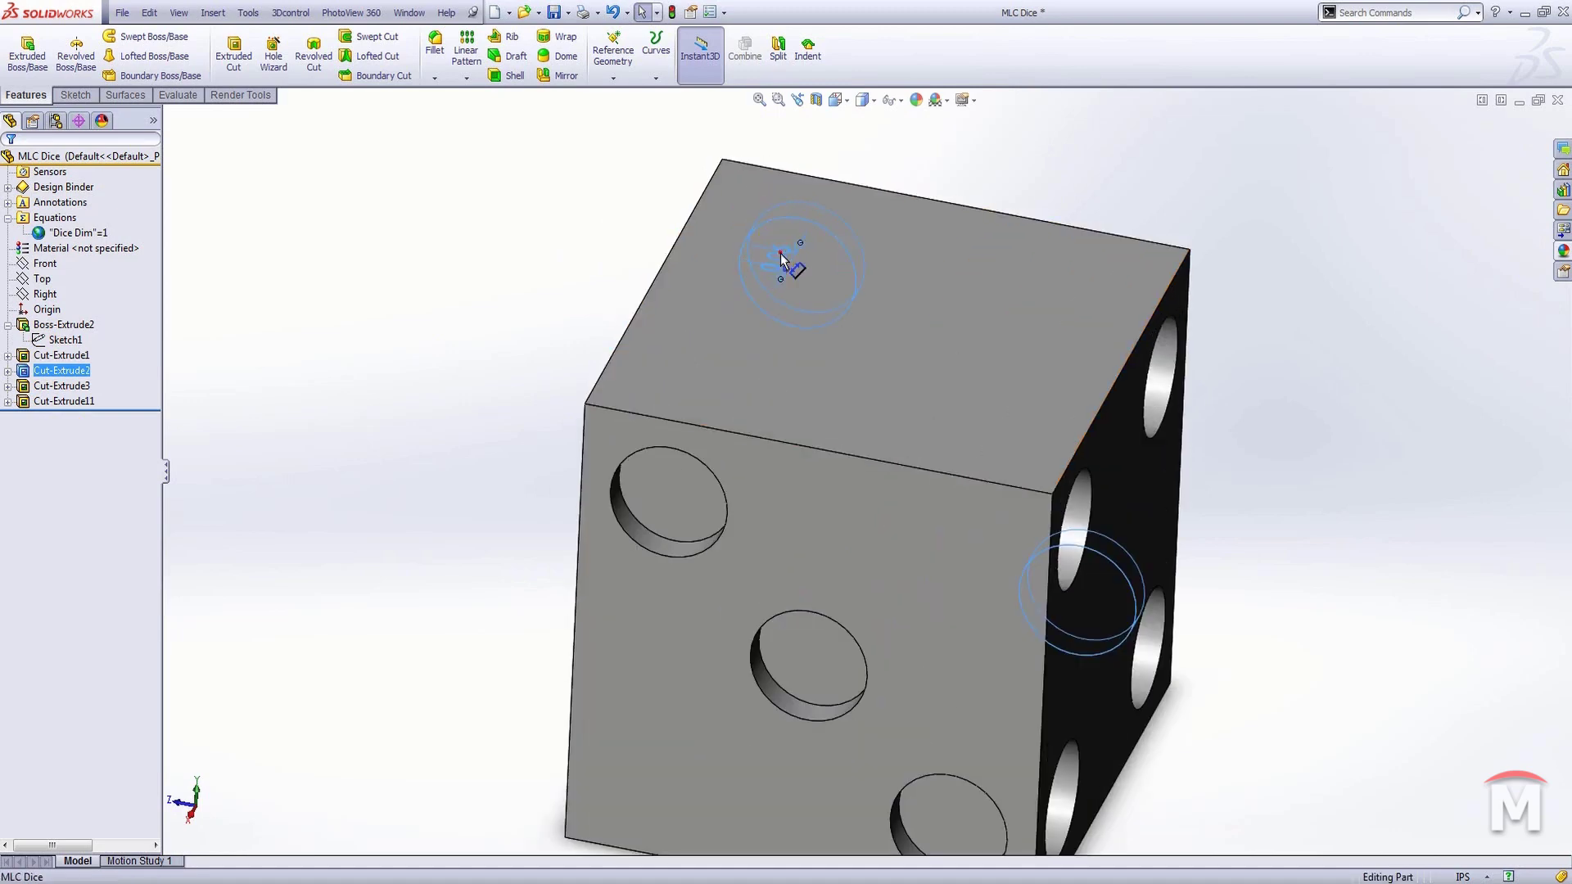
{"action": "left_click", "coordinate": [782, 254]}
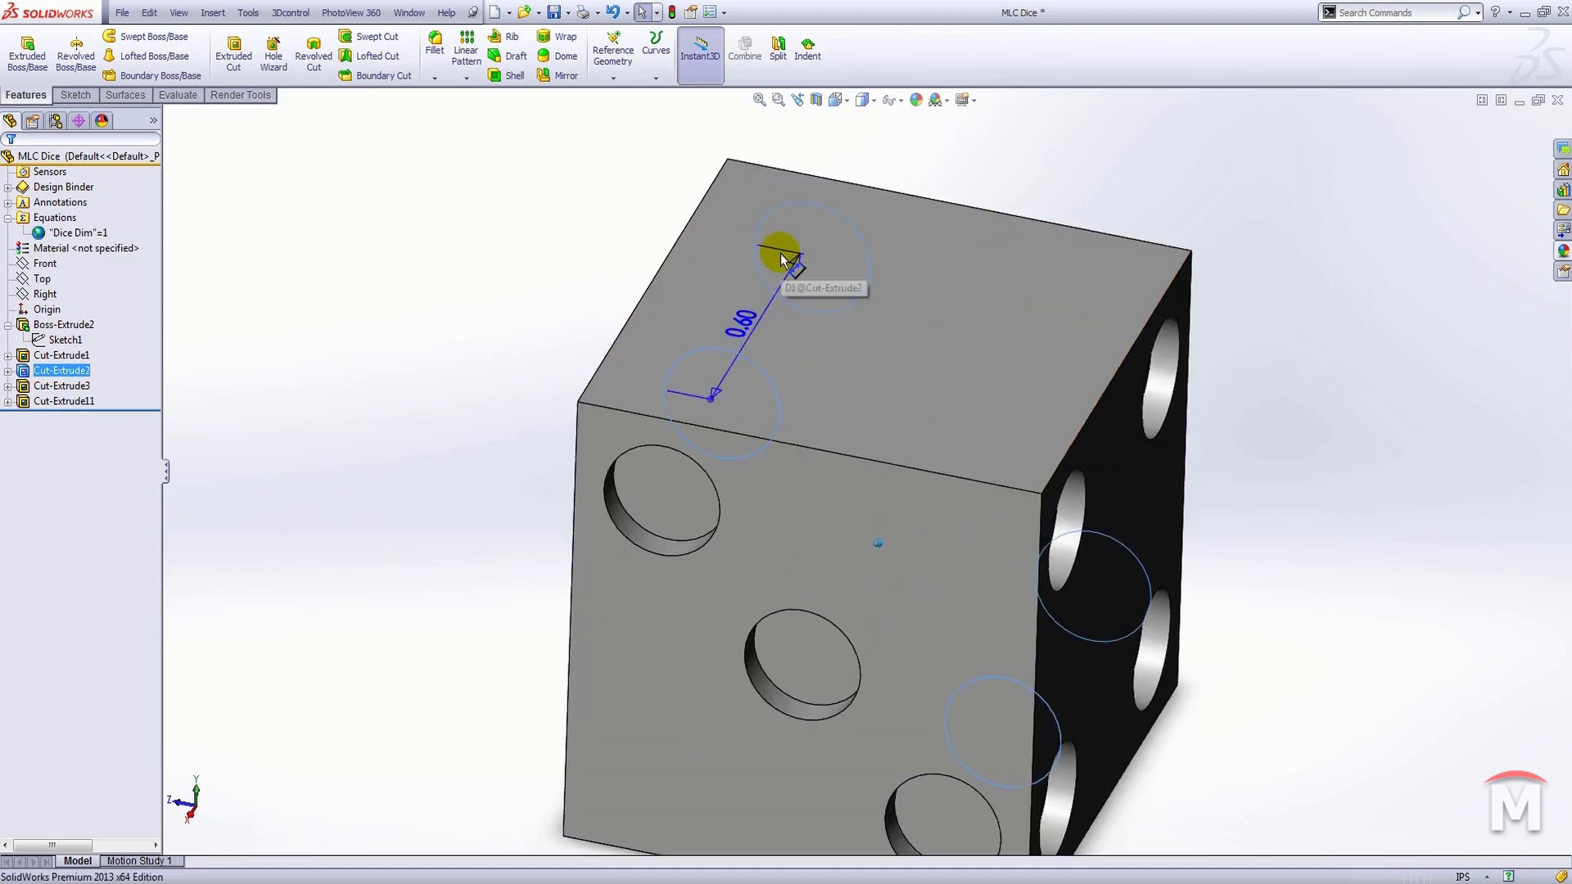
{"action": "left_click", "coordinate": [72, 363], "text": "ctrl"}
{"action": "left_click", "coordinate": [747, 328]}
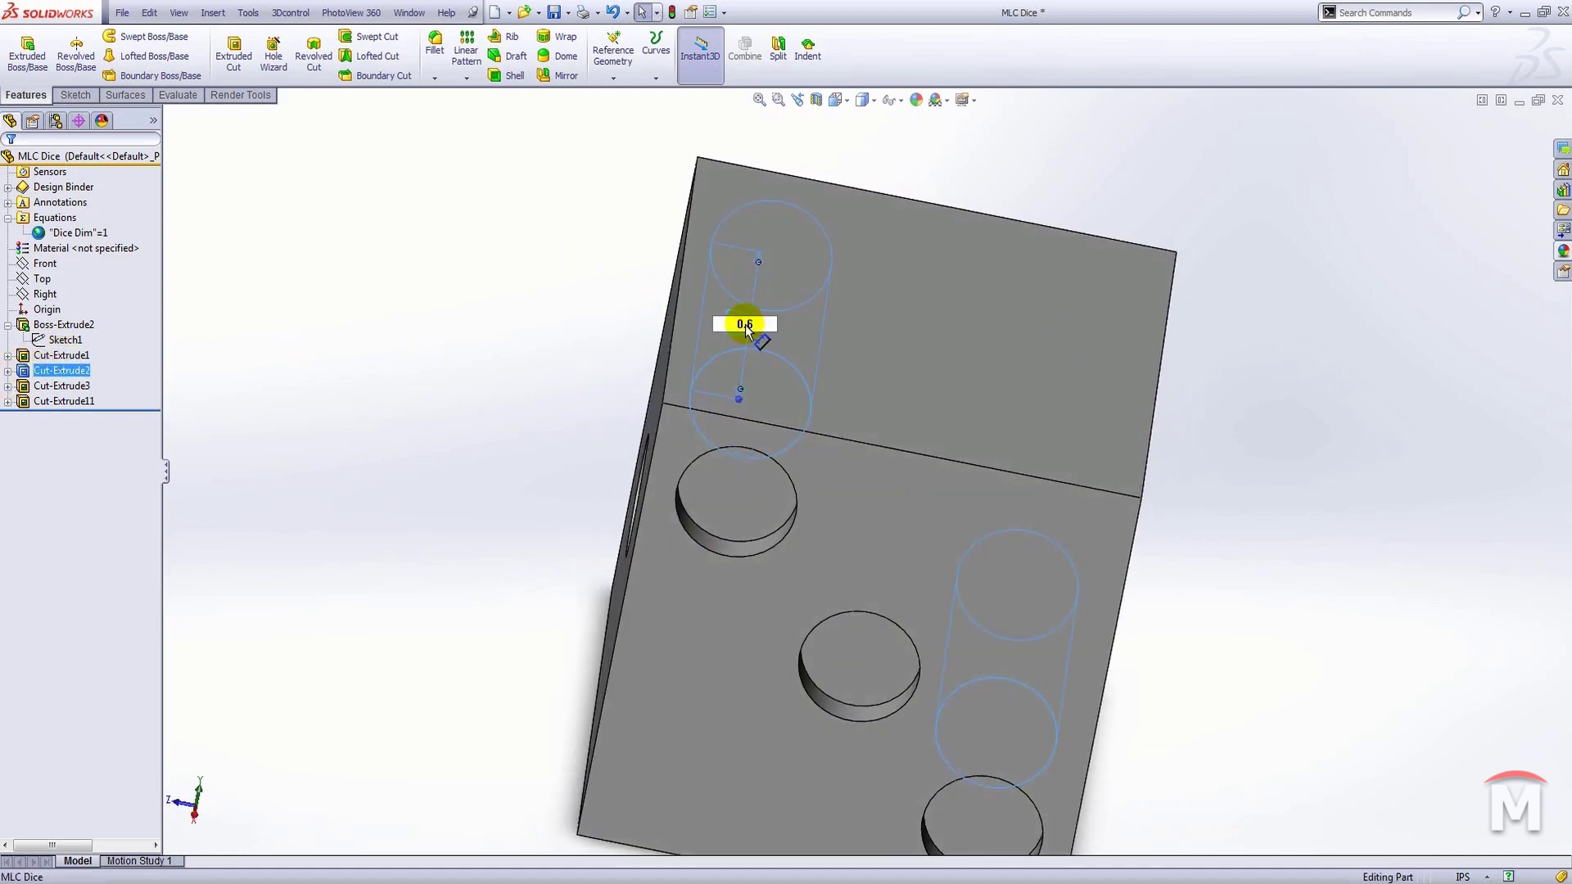
{"action": "type", "text": "0.06"}
{"action": "key", "text": "Return"}
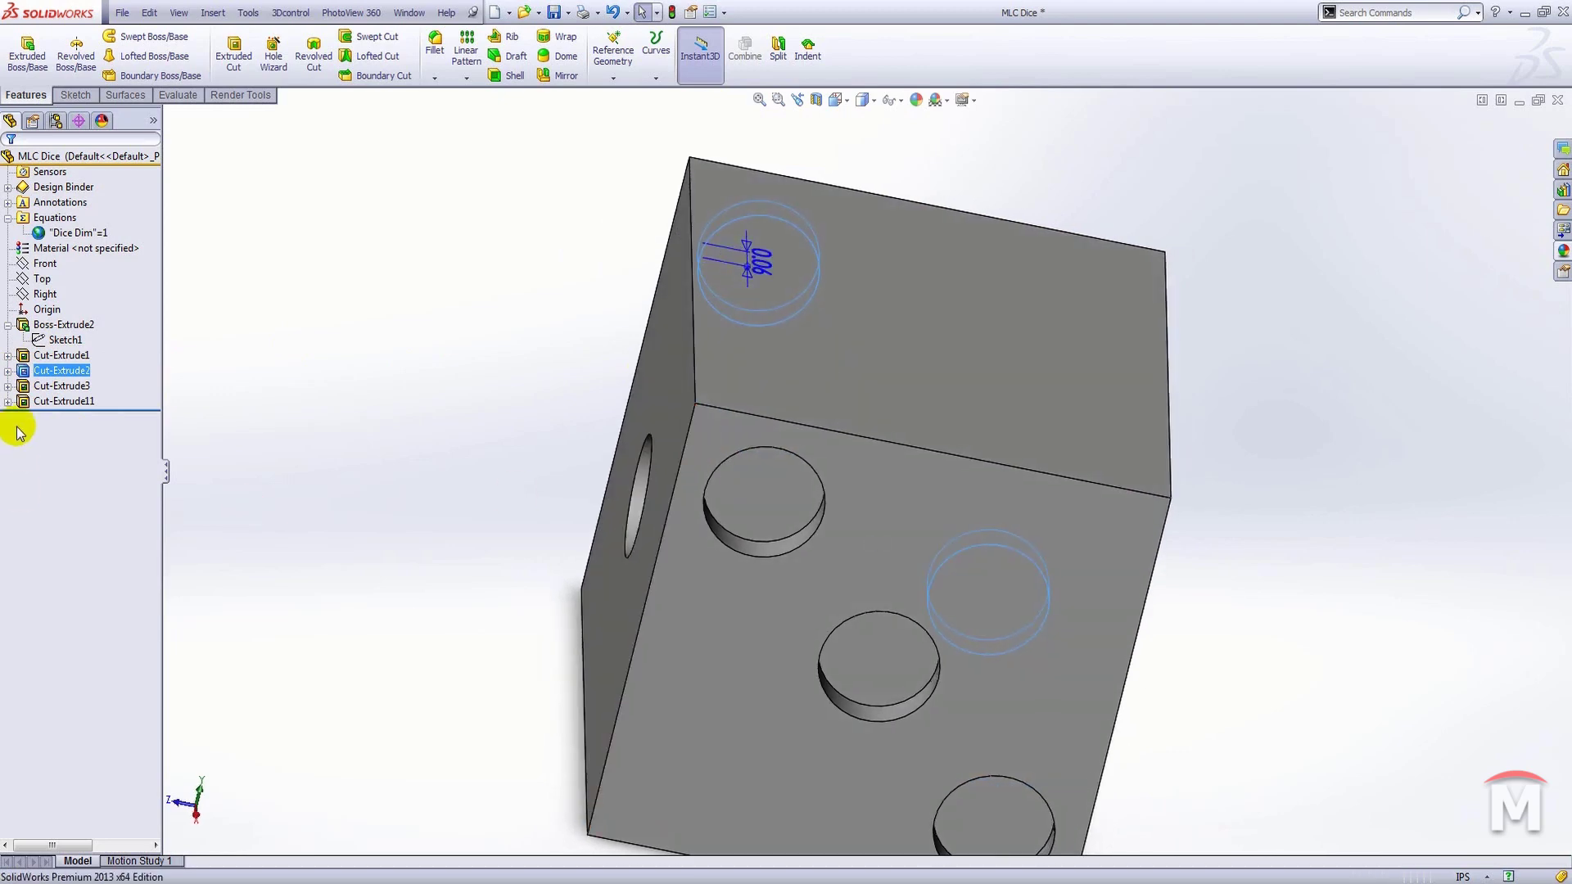
Set the depths of the single-pip cut, Cut-Extrude1, and the three-pip cut, Cut-Extrude3, to 0.06 in.
{"action": "left_click", "coordinate": [62, 355]}
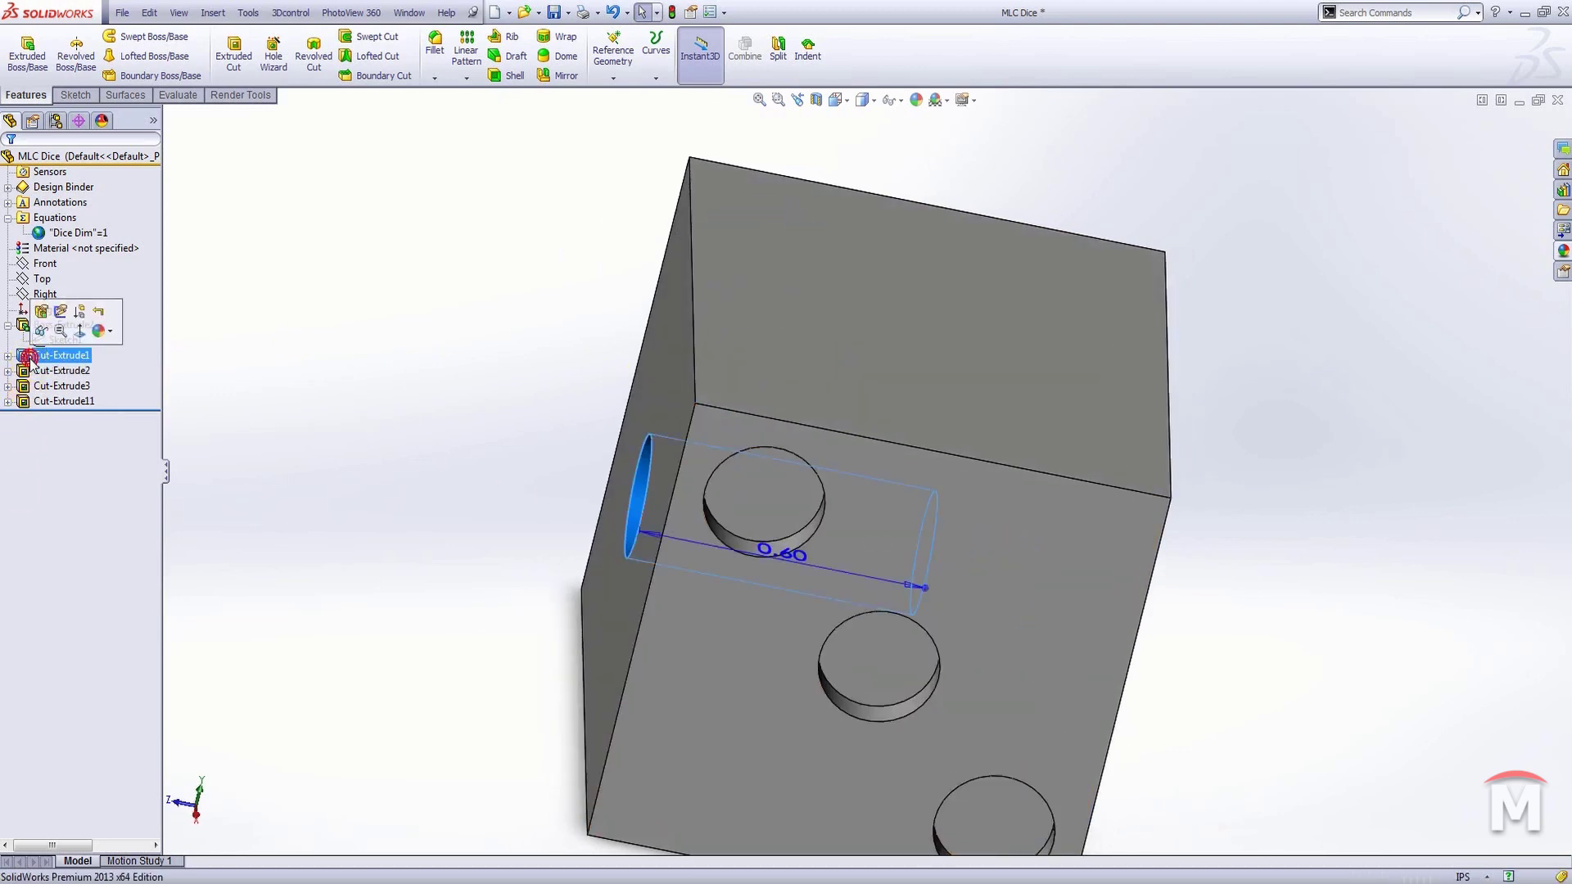
{"action": "left_click", "coordinate": [793, 557]}
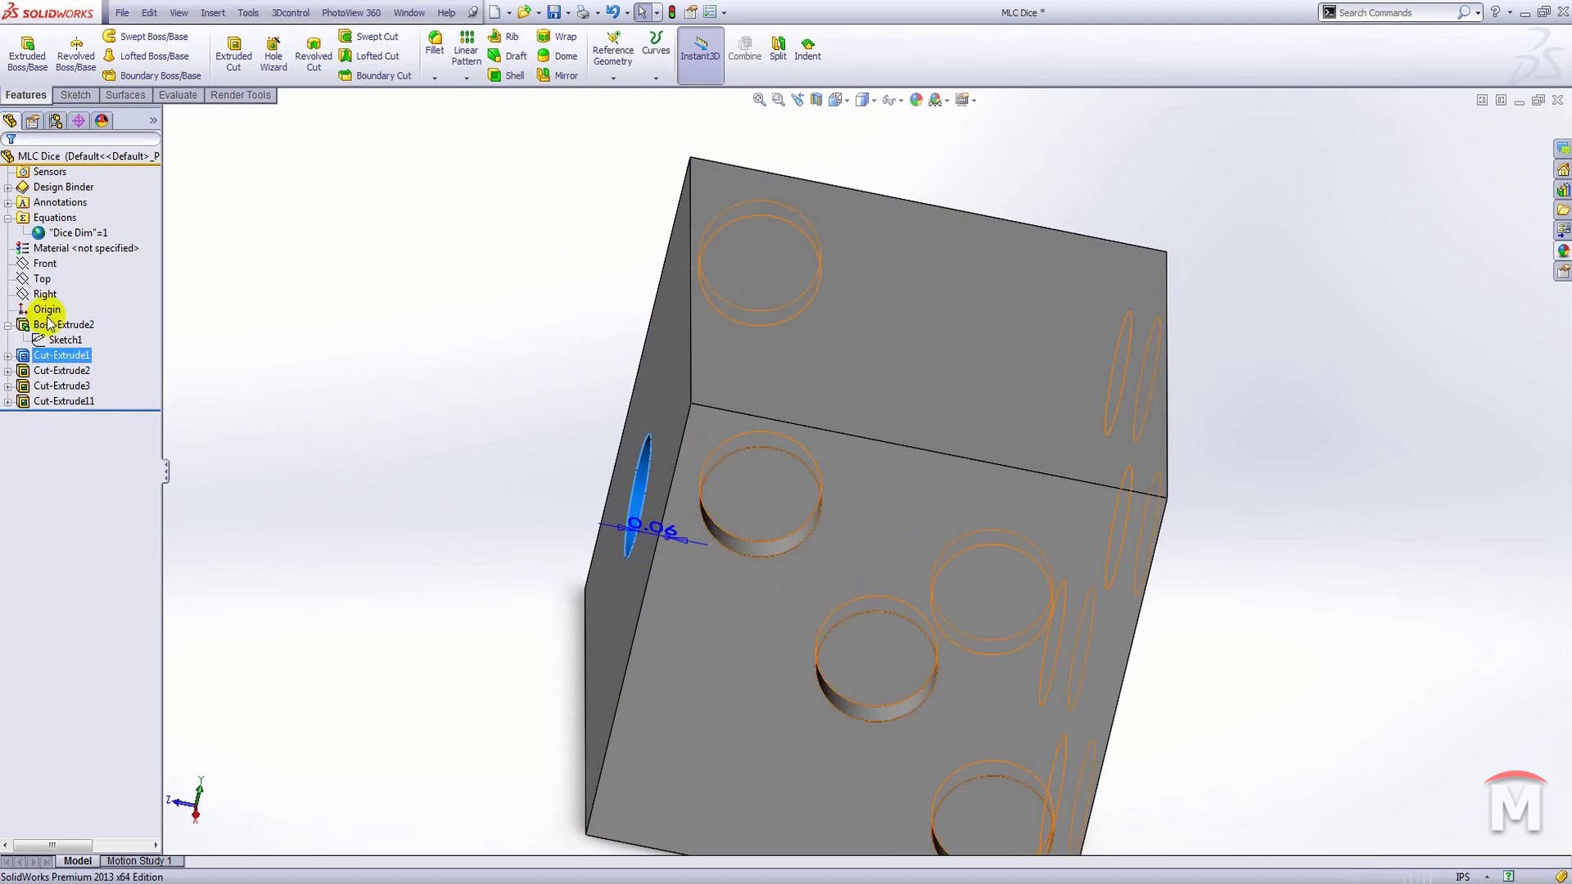
{"action": "left_click", "coordinate": [62, 386]}
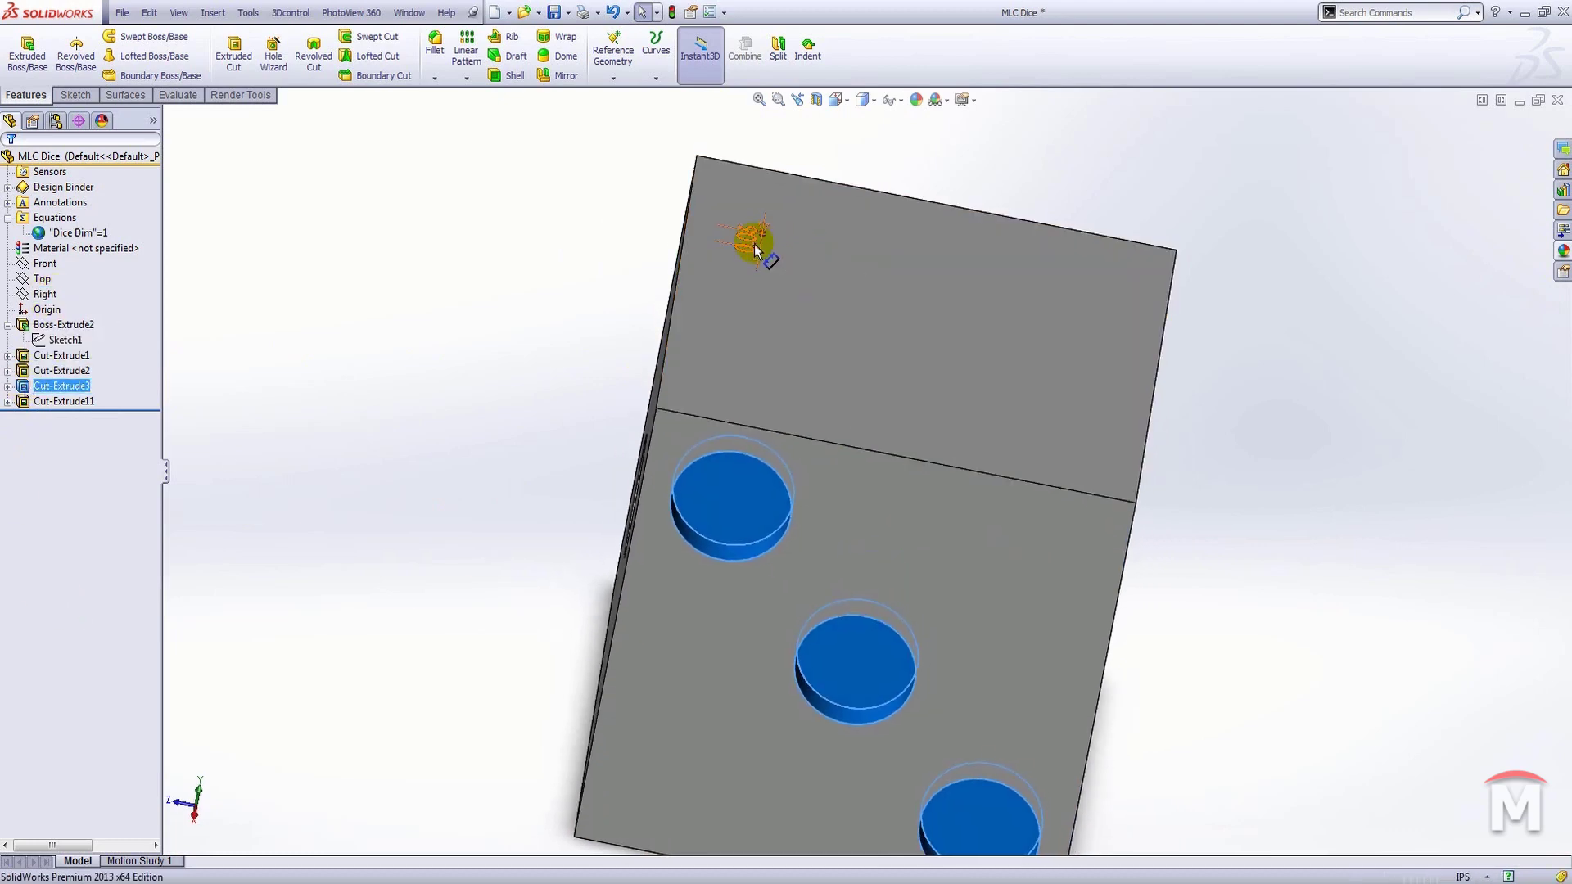
{"action": "type", "text": ".06"}
{"action": "key", "text": "Return"}
{"action": "middle_click_drag", "start_coordinate": [745, 240], "coordinate": [706, 249]}
{"action": "left_click", "coordinate": [601, 256]}
{"action": "left_click", "coordinate": [692, 13]}
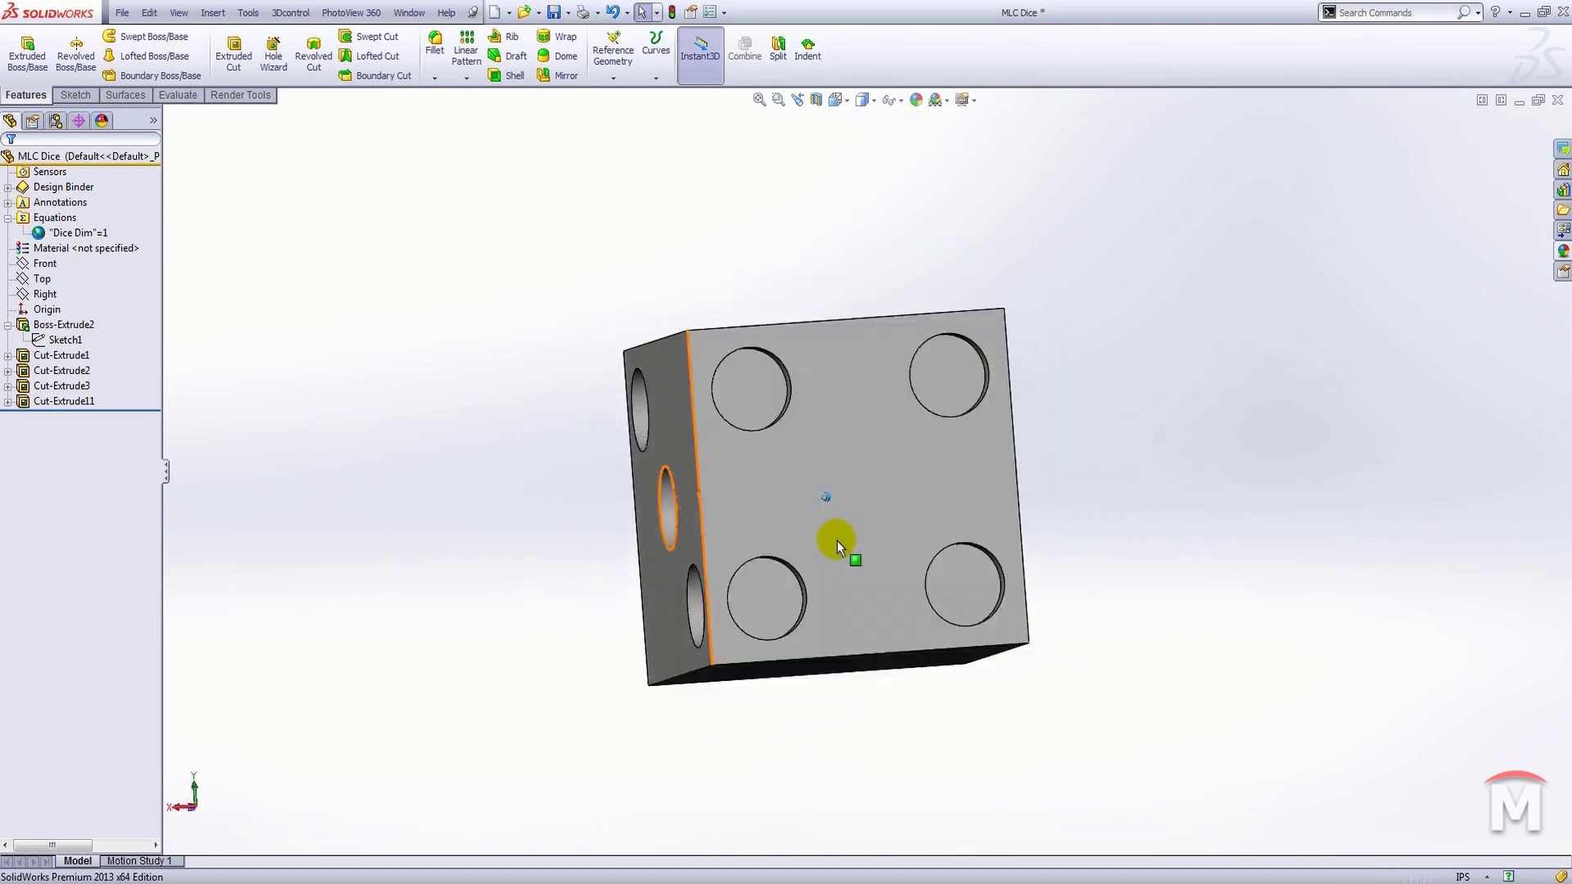
Open a new sketch on the cube's top face and insert the saved pip block, Block1, into it.
{"action": "left_click", "coordinate": [858, 339]}
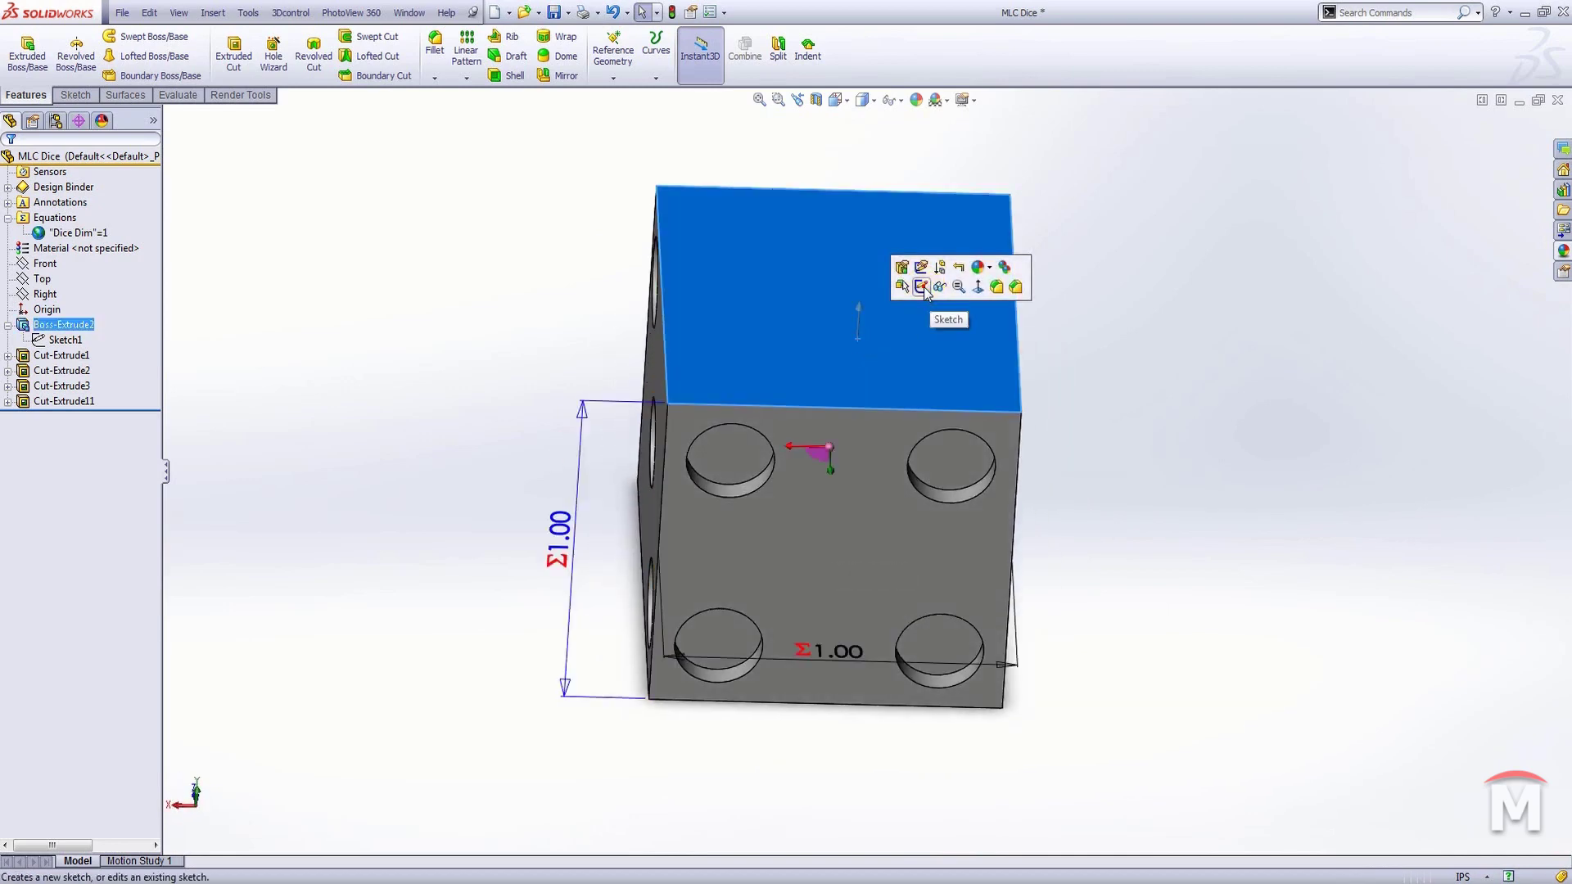
{"action": "left_click", "coordinate": [921, 287]}
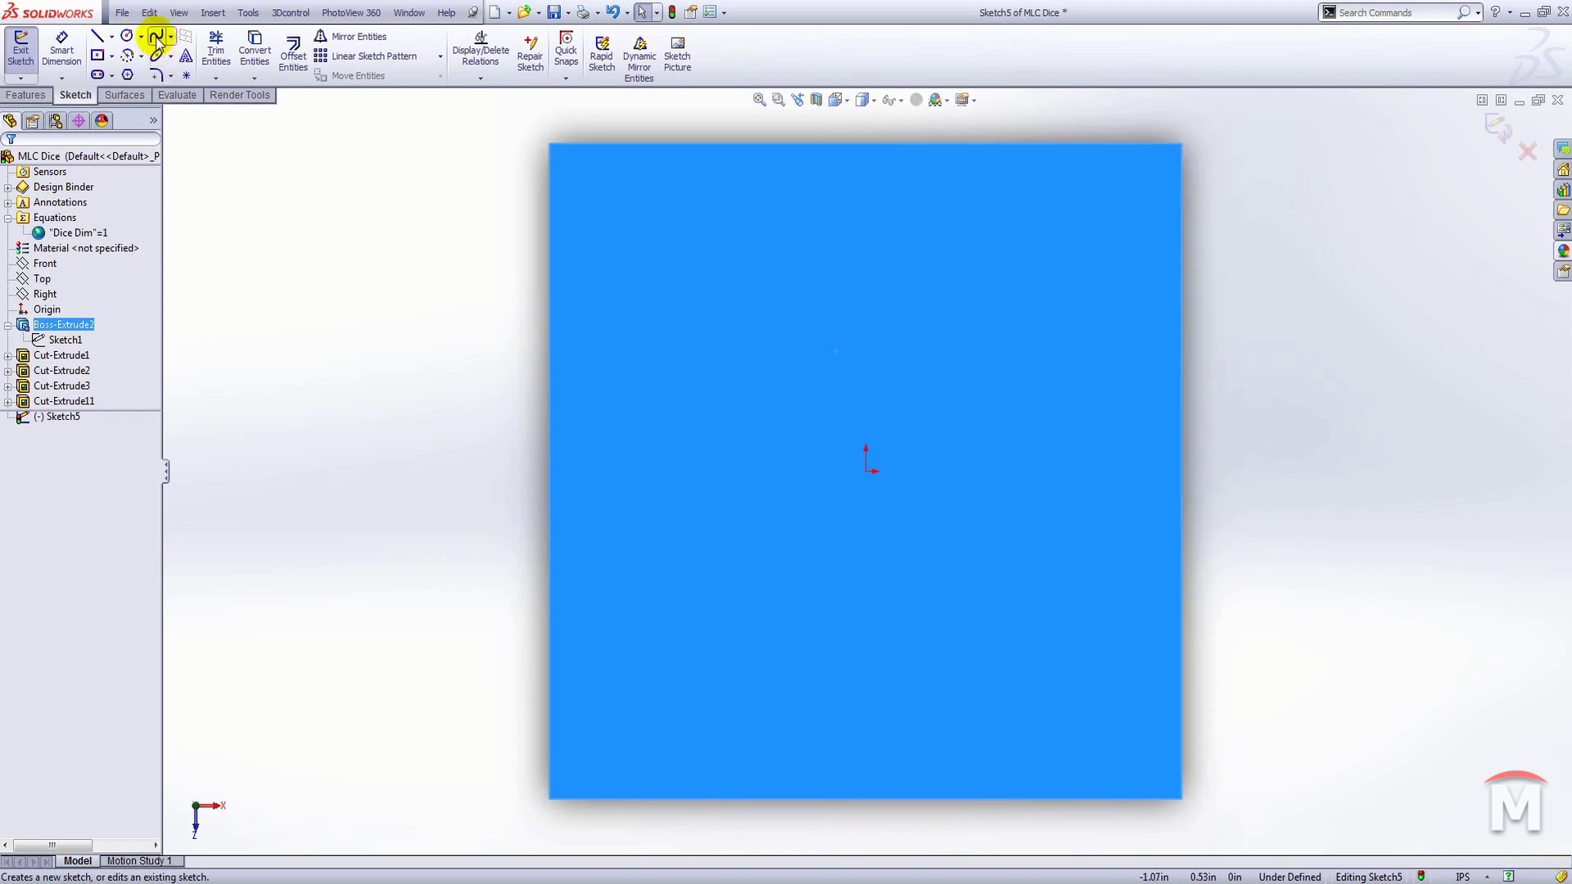
{"action": "left_click", "coordinate": [248, 13]}
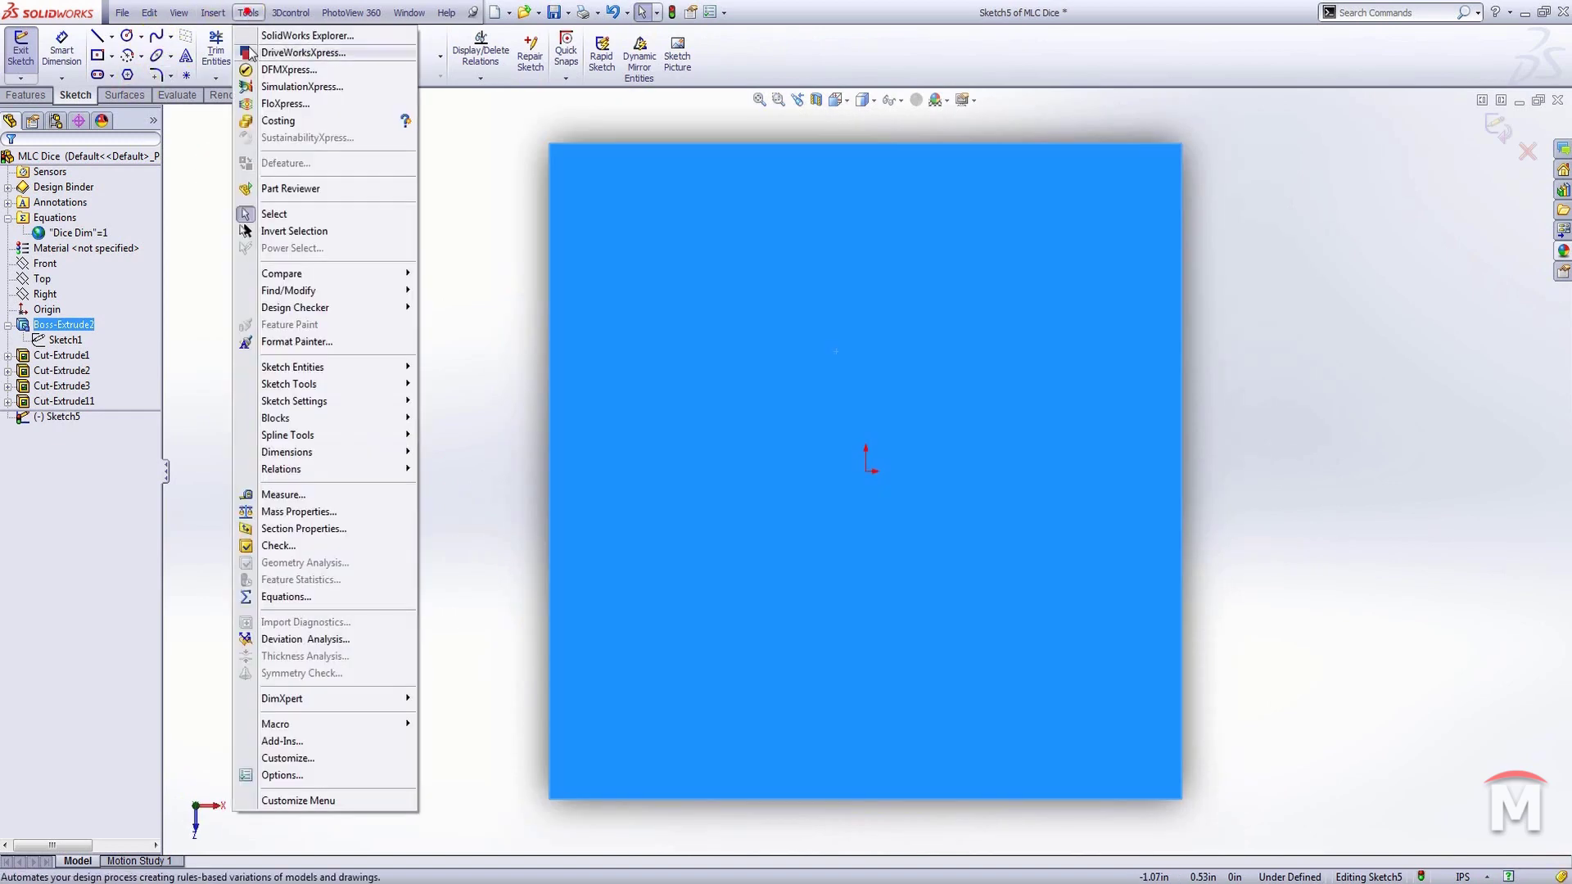
{"action": "left_click", "coordinate": [296, 421]}
{"action": "left_click", "coordinate": [449, 453]}
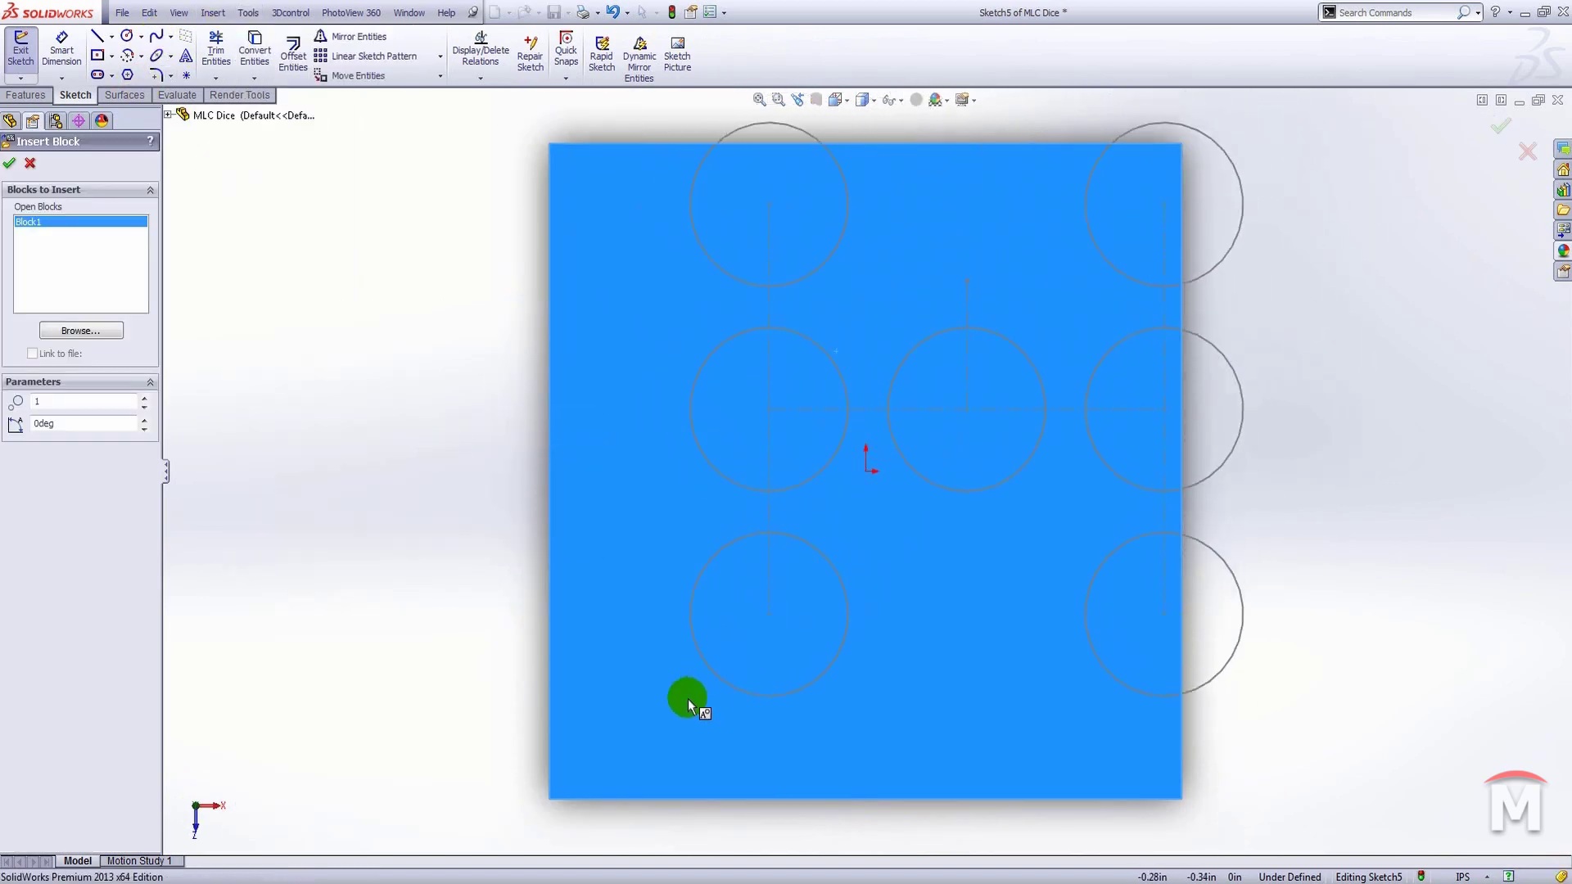
{"action": "left_click", "coordinate": [687, 699]}
{"action": "left_click", "coordinate": [991, 408]}
Make the centre of the inserted block's middle circle coincident with the origin of the top-face sketch.
{"action": "left_click", "coordinate": [963, 411]}
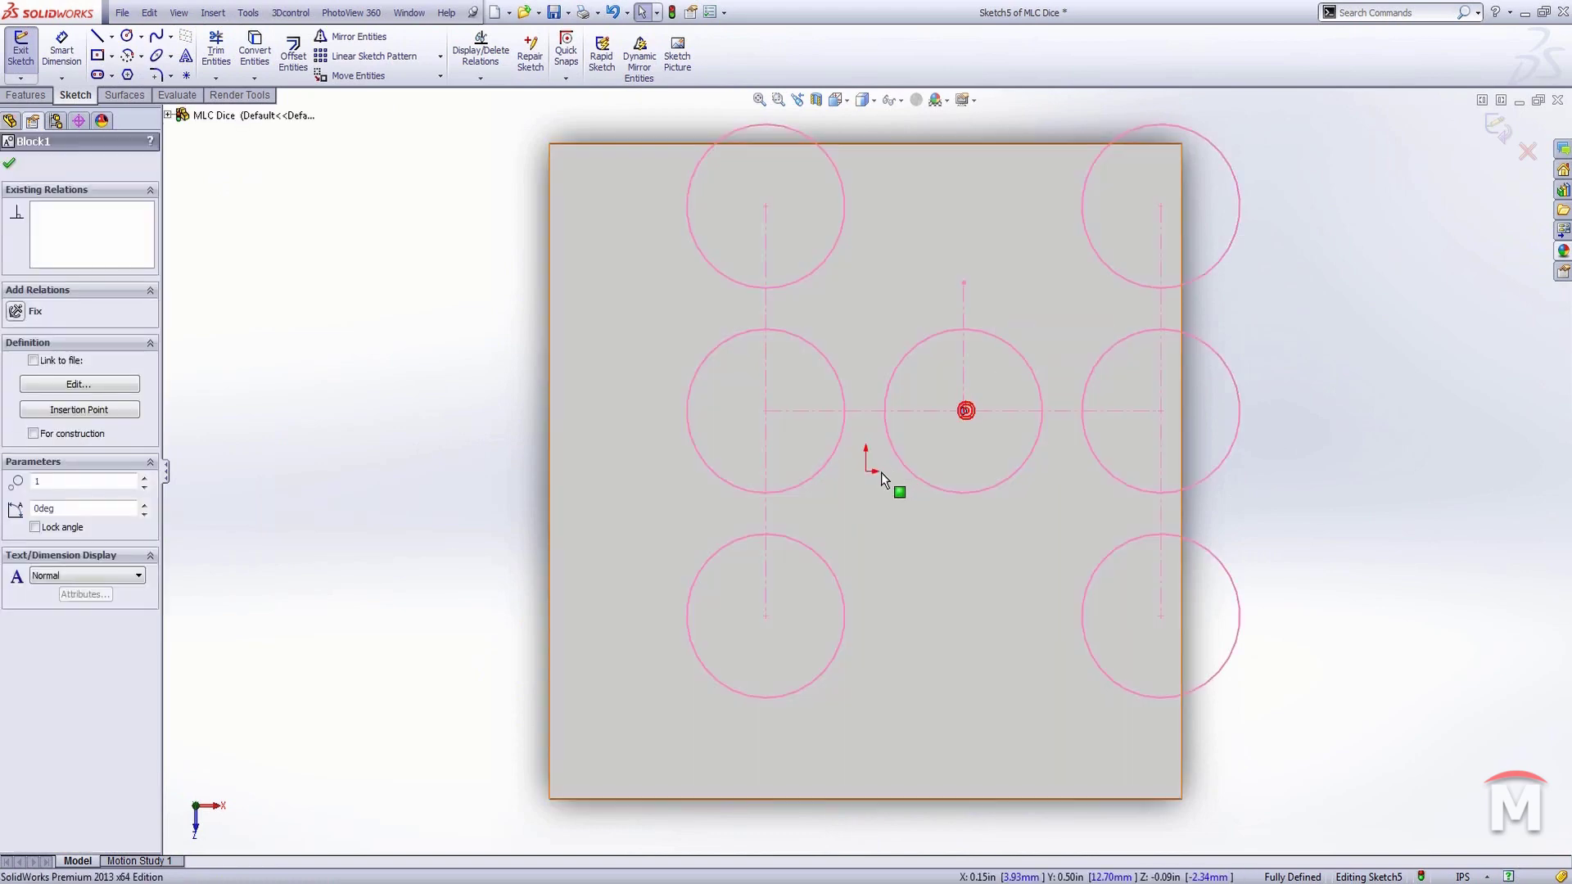
{"action": "left_click", "coordinate": [866, 473], "text": "ctrl"}
{"action": "left_click", "coordinate": [948, 404]}
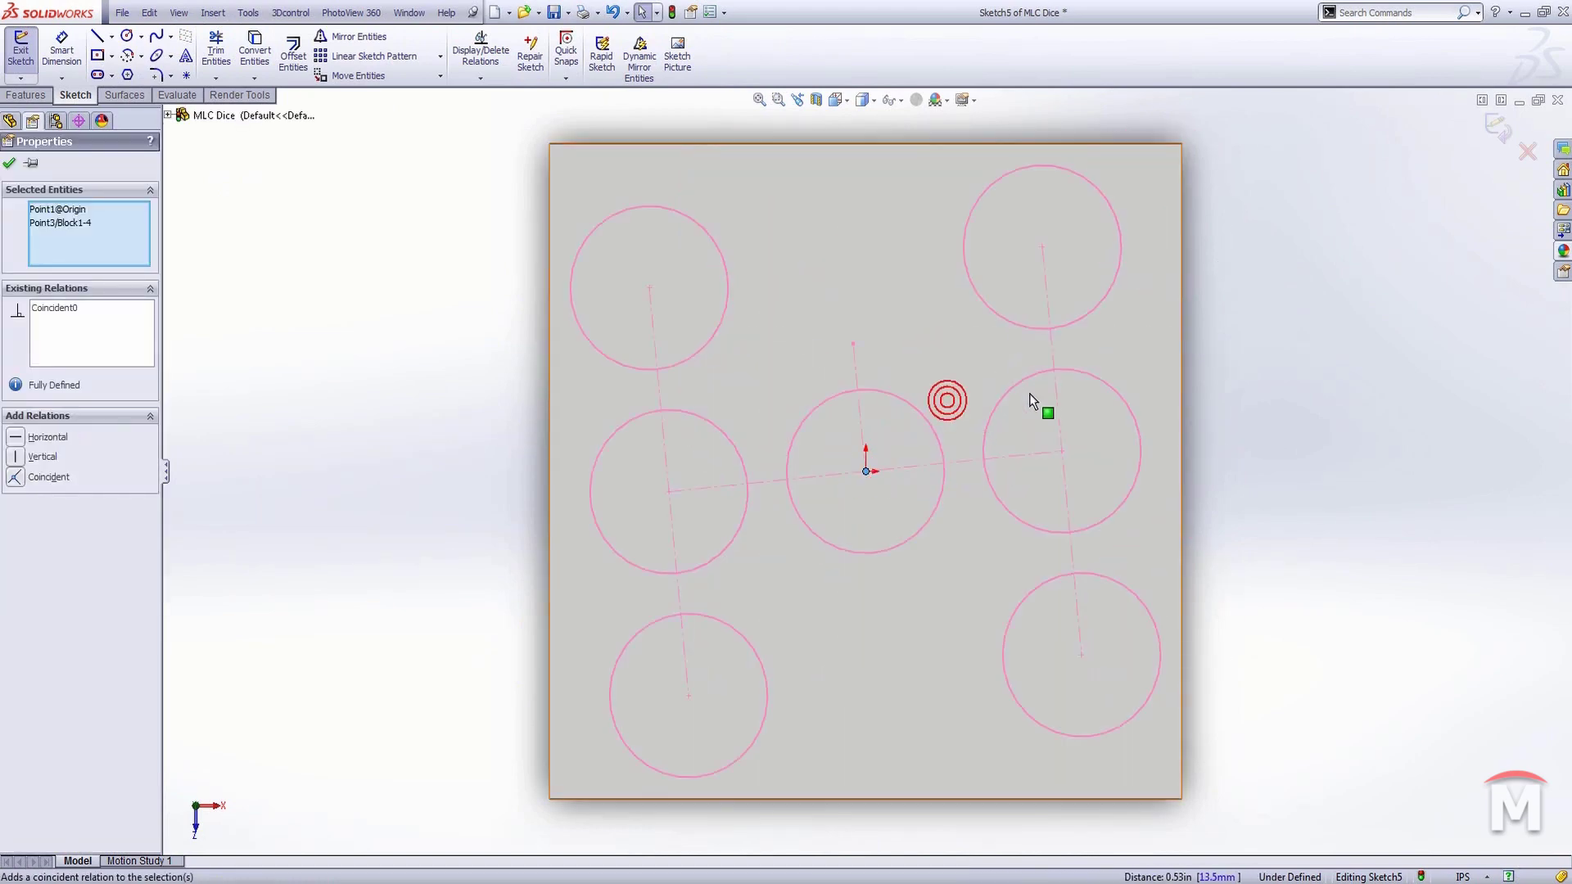
Make the inserted block's outer-column centreline vertical in the top-face sketch and finish the sketch.
{"action": "left_click", "coordinate": [1053, 351]}
{"action": "left_click", "coordinate": [1132, 283]}
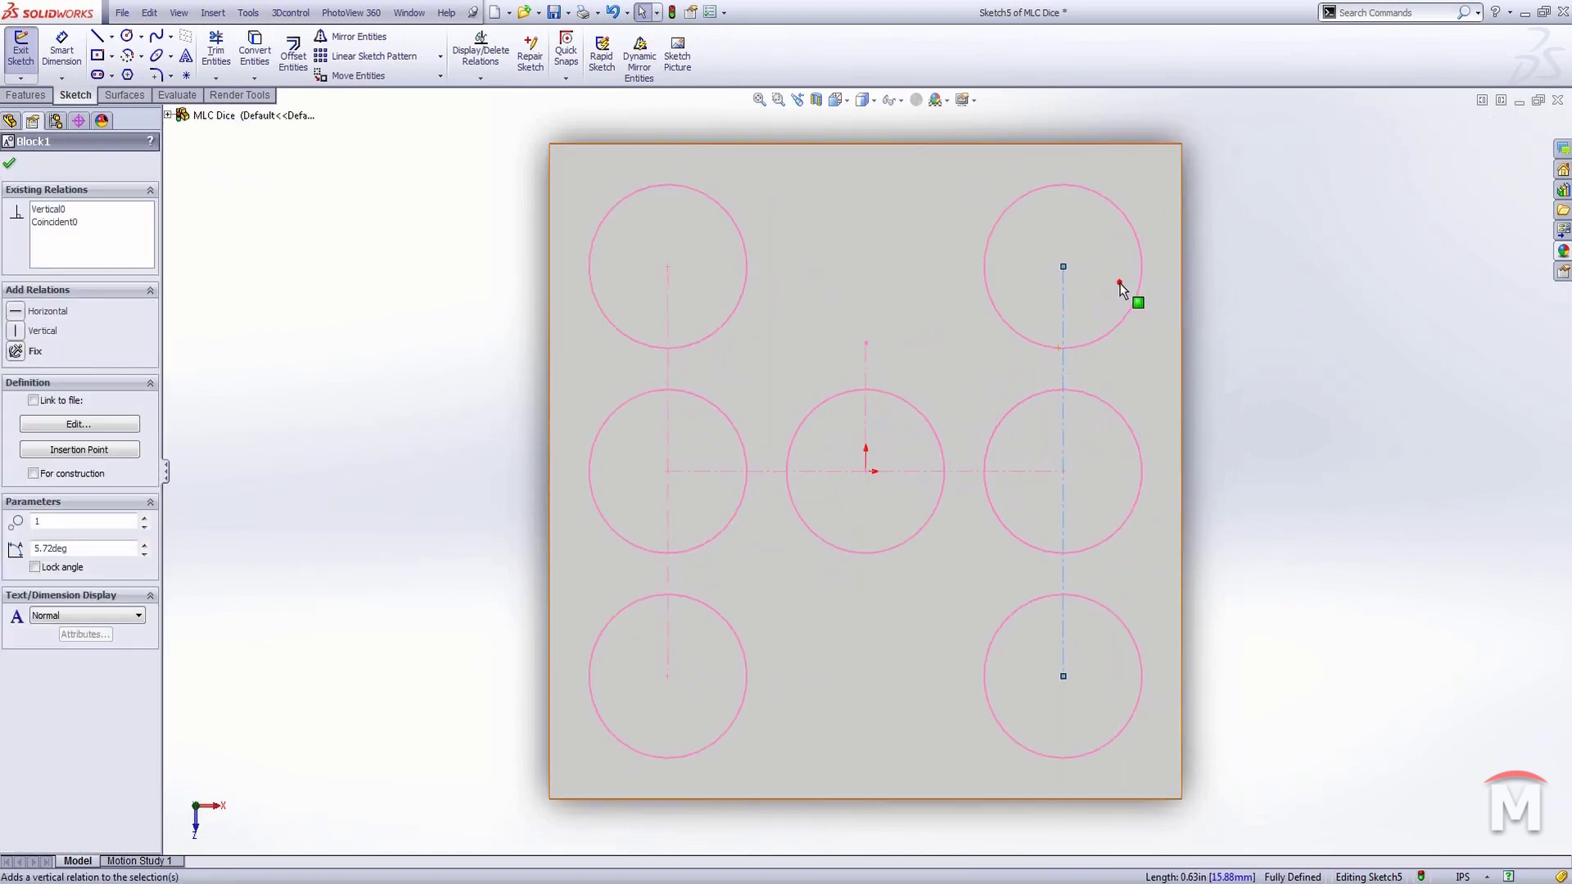
{"action": "left_click", "coordinate": [1300, 396]}
{"action": "left_click", "coordinate": [1501, 127]}
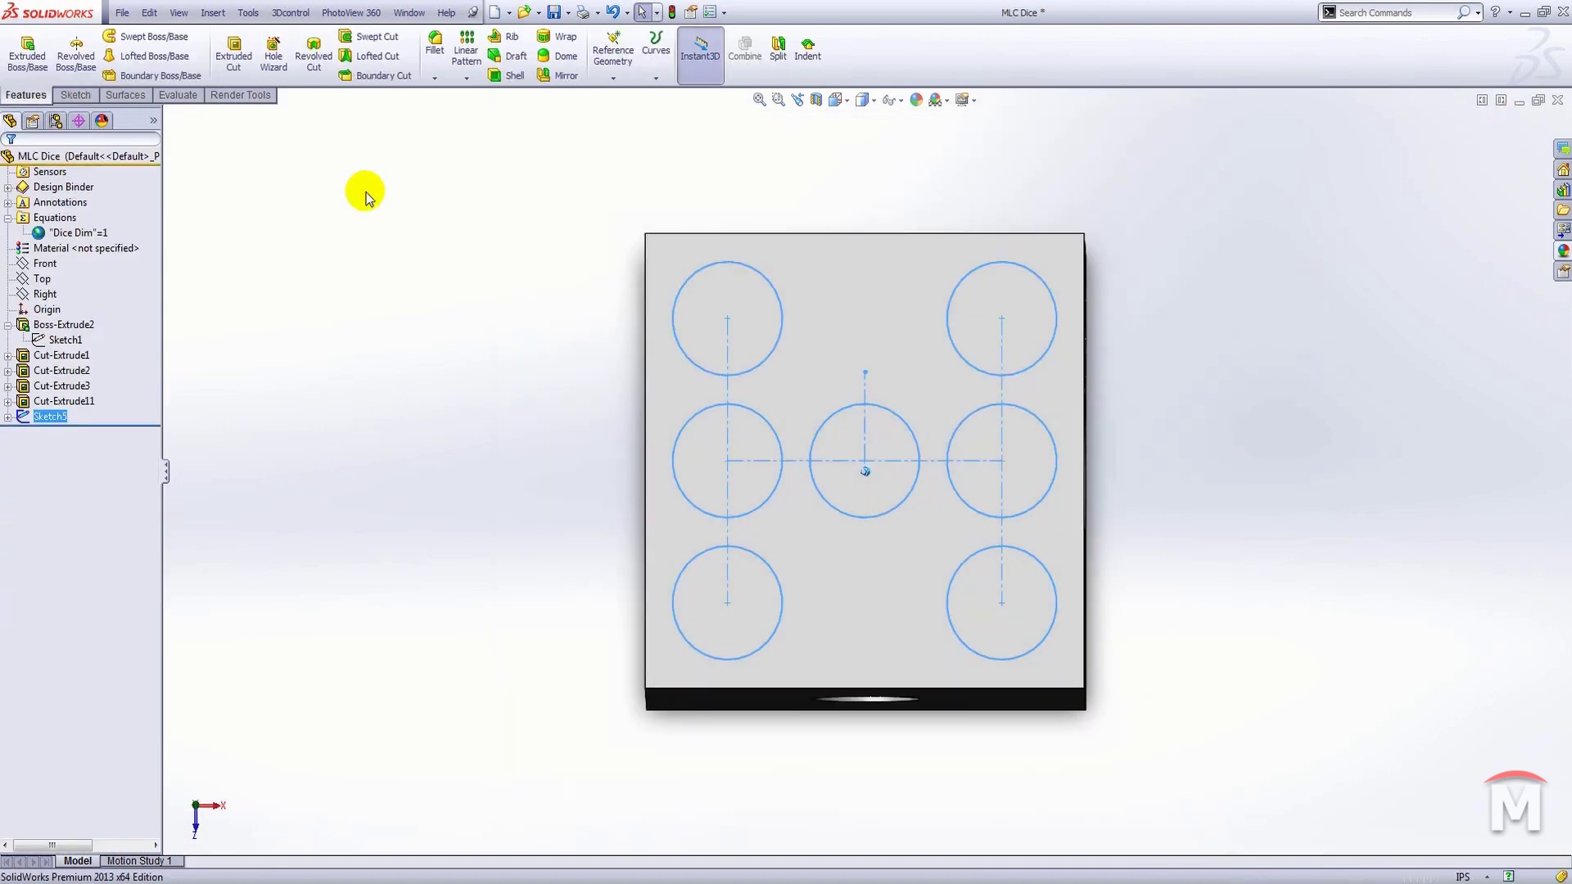
Cut the four corner circles and the centre circle of the top-face sketch 0.06 in deep to form five pips.
{"action": "left_click", "coordinate": [233, 50]}
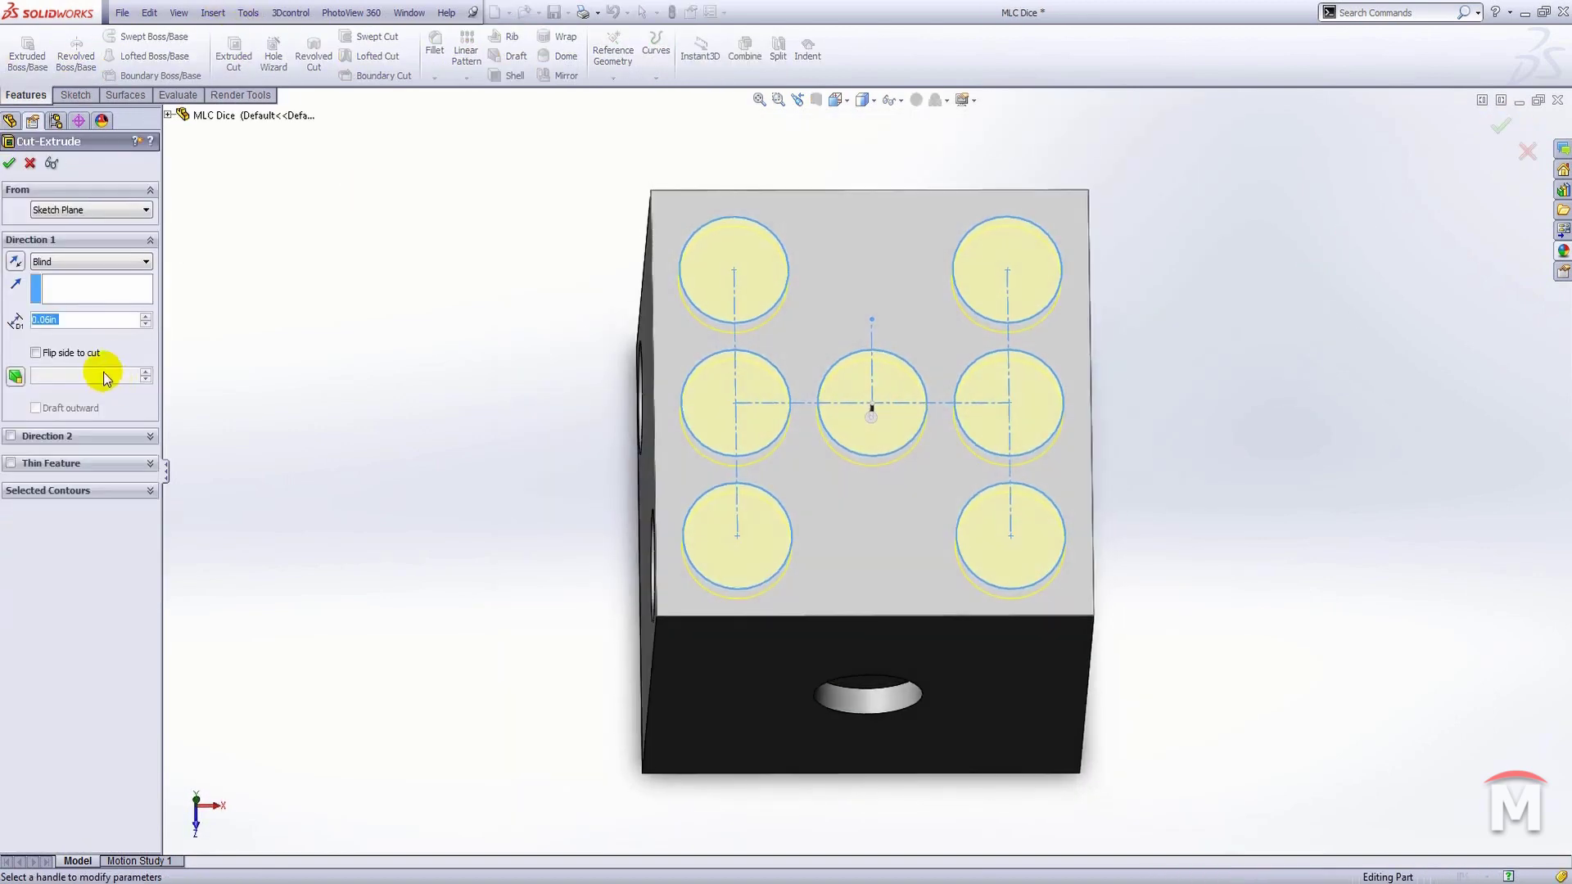
{"action": "left_click", "coordinate": [73, 491]}
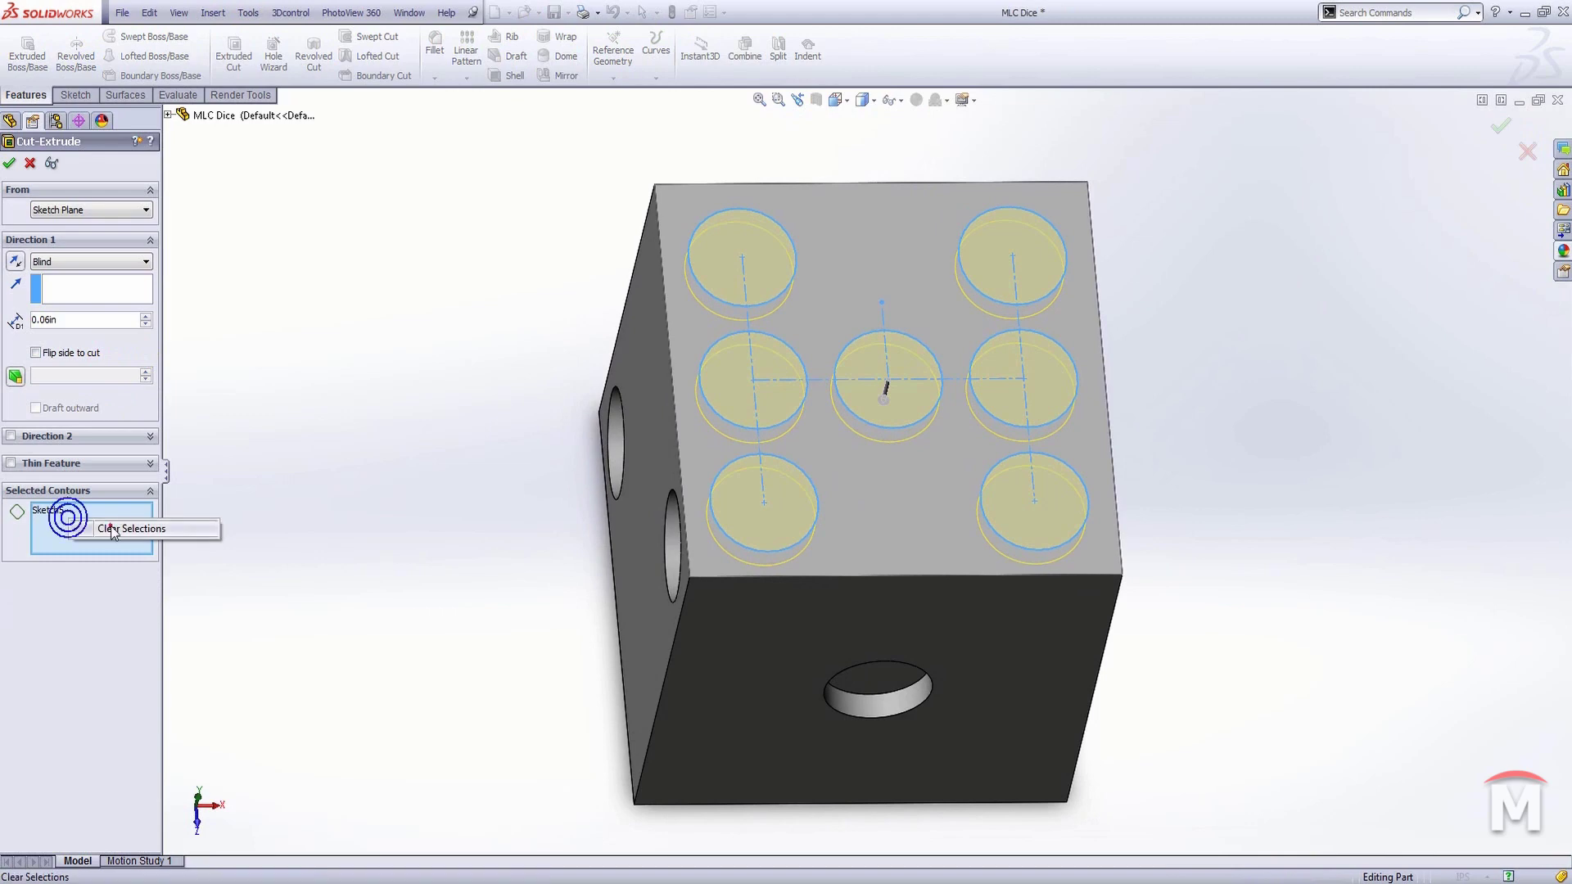
{"action": "left_click", "coordinate": [112, 529]}
{"action": "left_click", "coordinate": [774, 274]}
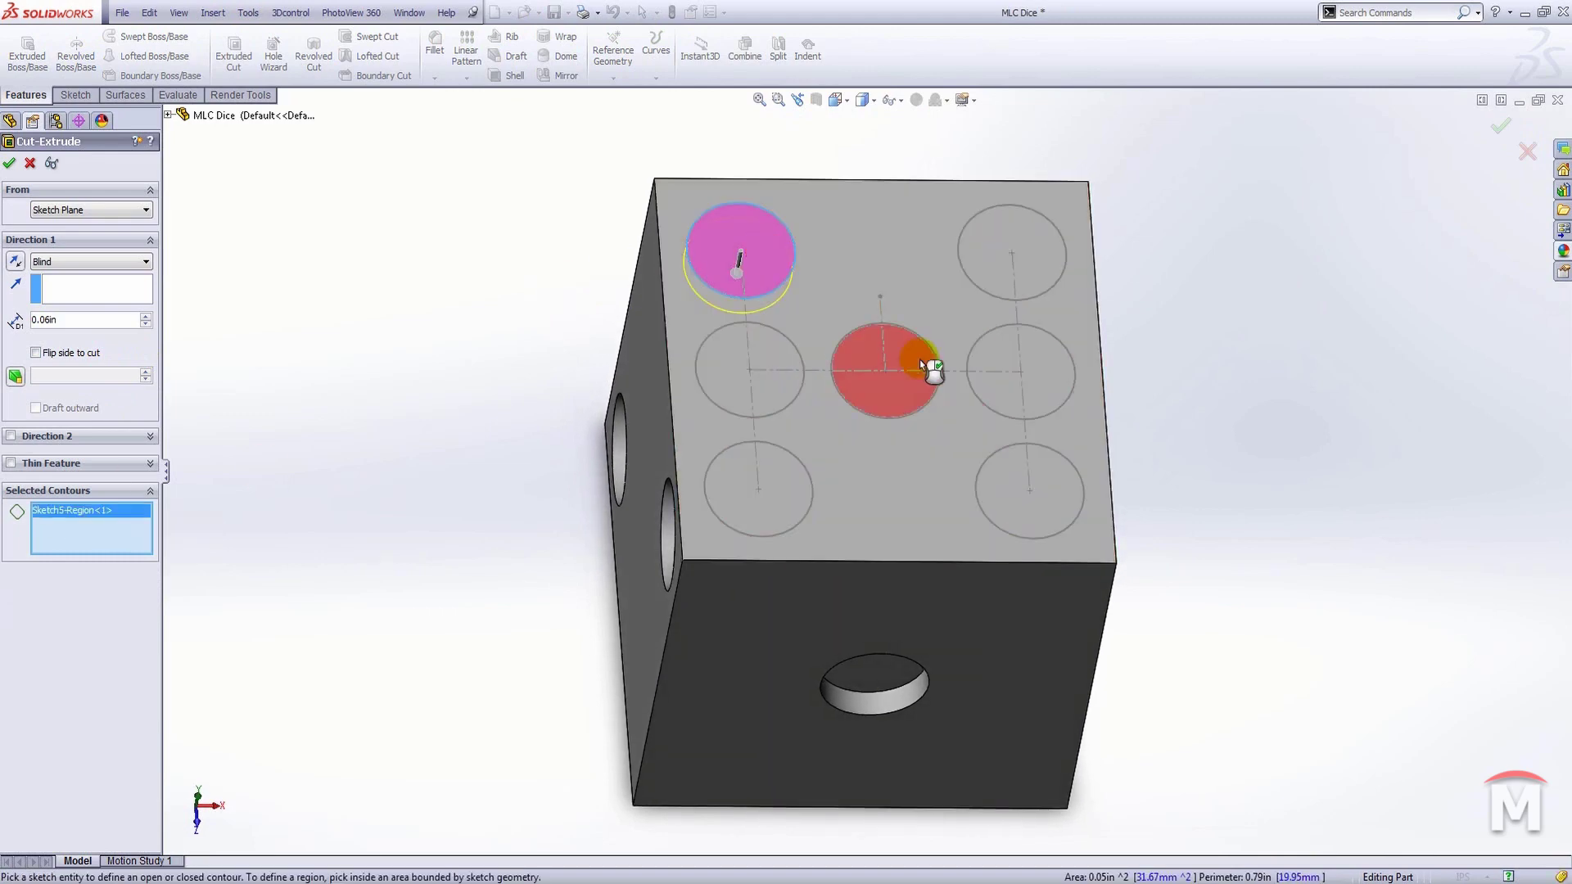
{"action": "left_click", "coordinate": [920, 360]}
{"action": "left_click", "coordinate": [793, 488]}
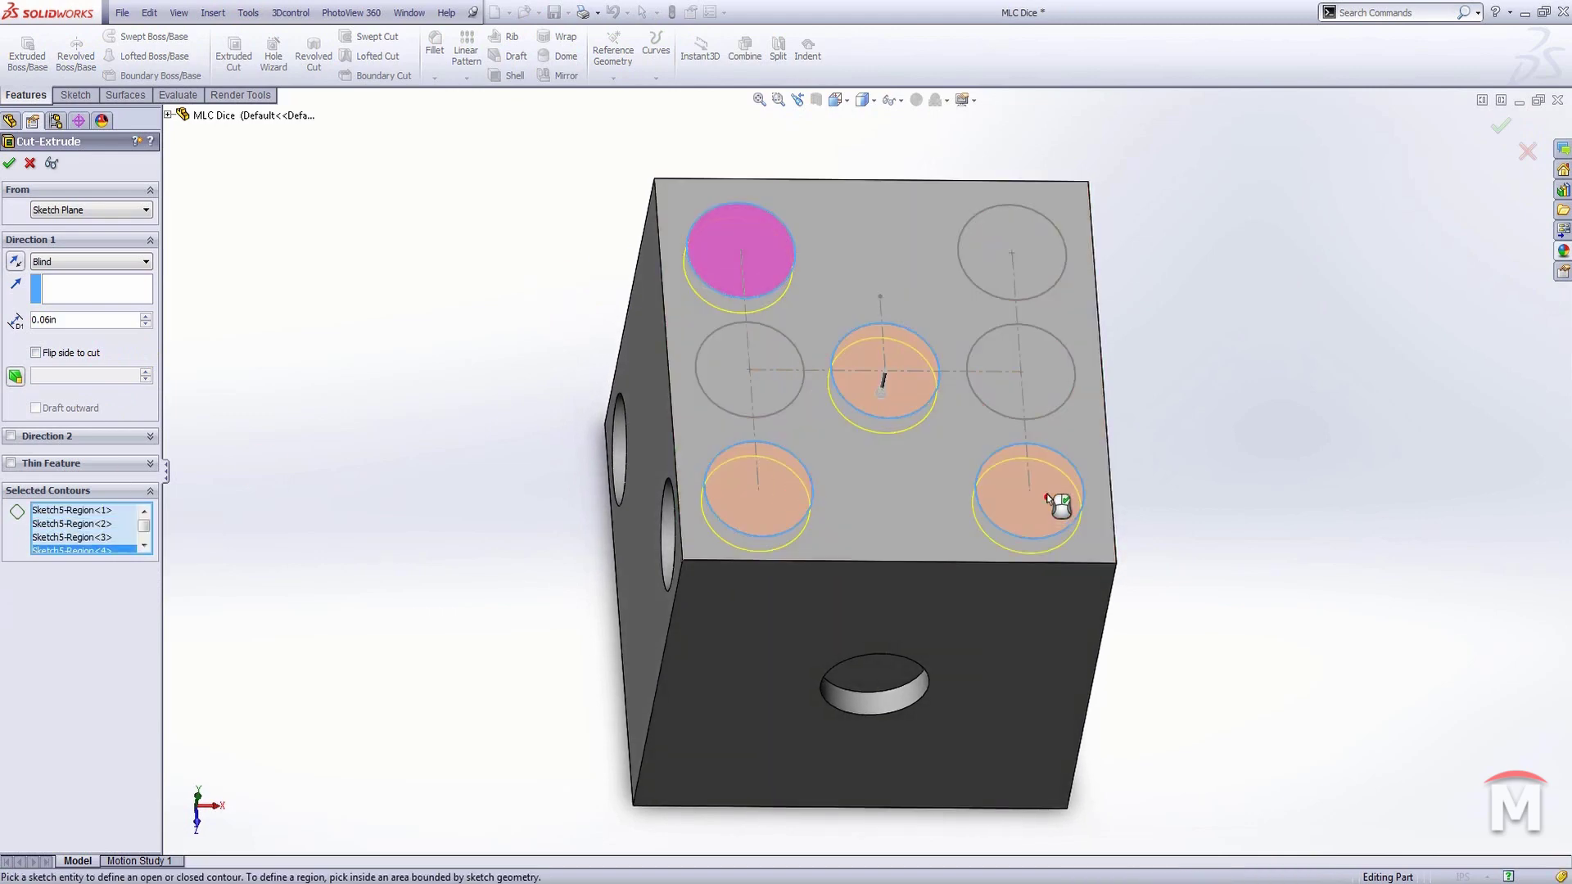
{"action": "left_click", "coordinate": [1045, 265]}
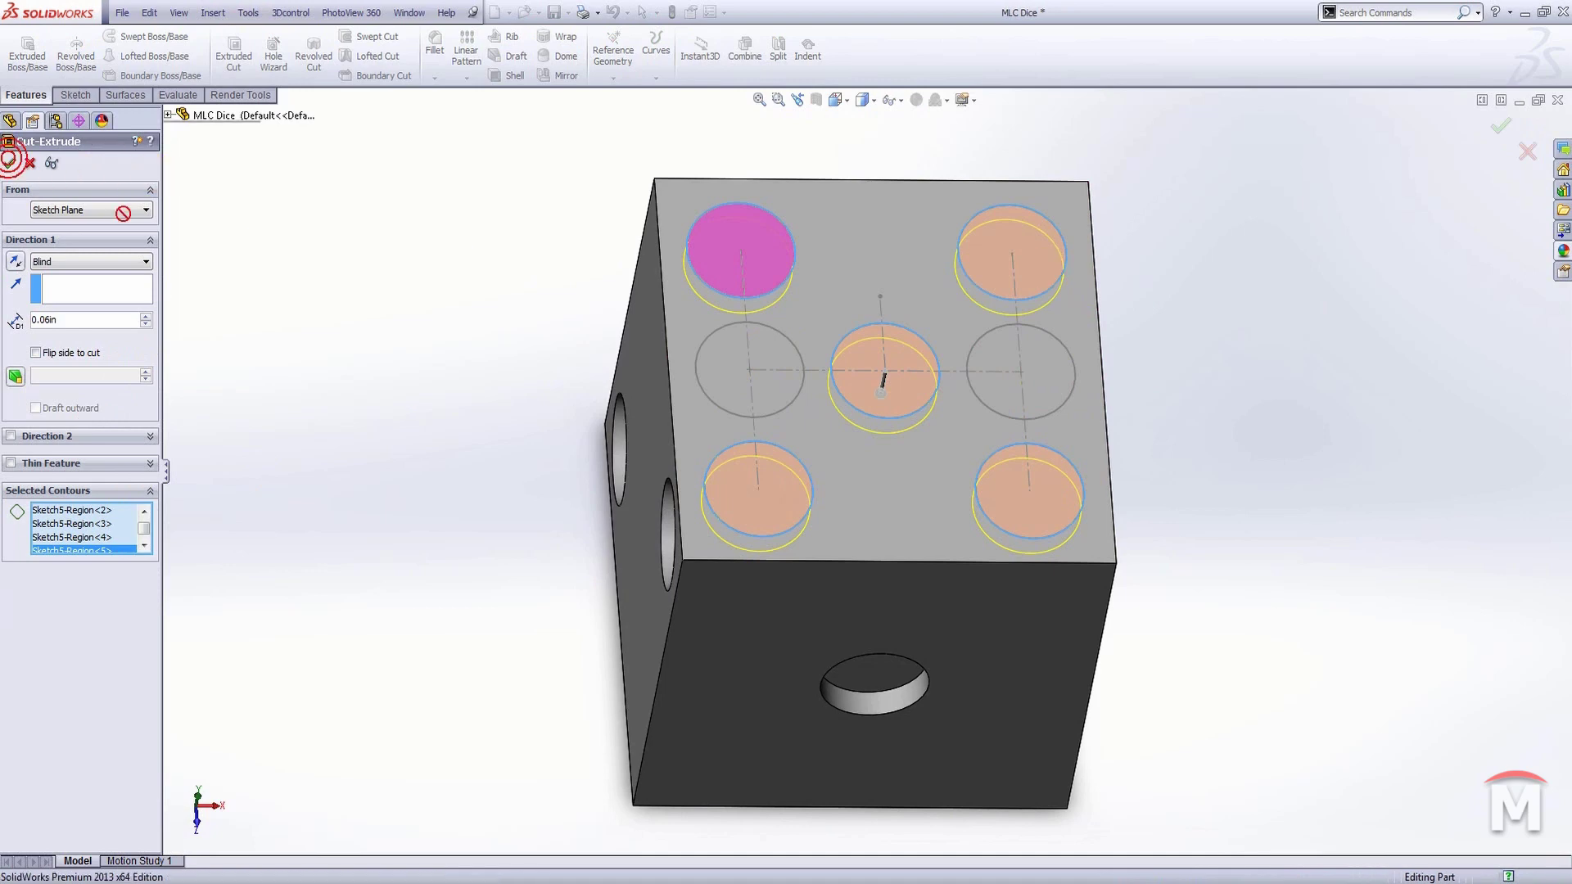
{"action": "left_click", "coordinate": [10, 160]}
Start an Extruded Cut reusing Sketch5 and limit it to the six circle contours in the two outer columns.
{"action": "middle_click_drag", "start_coordinate": [428, 351], "coordinate": [723, 435]}
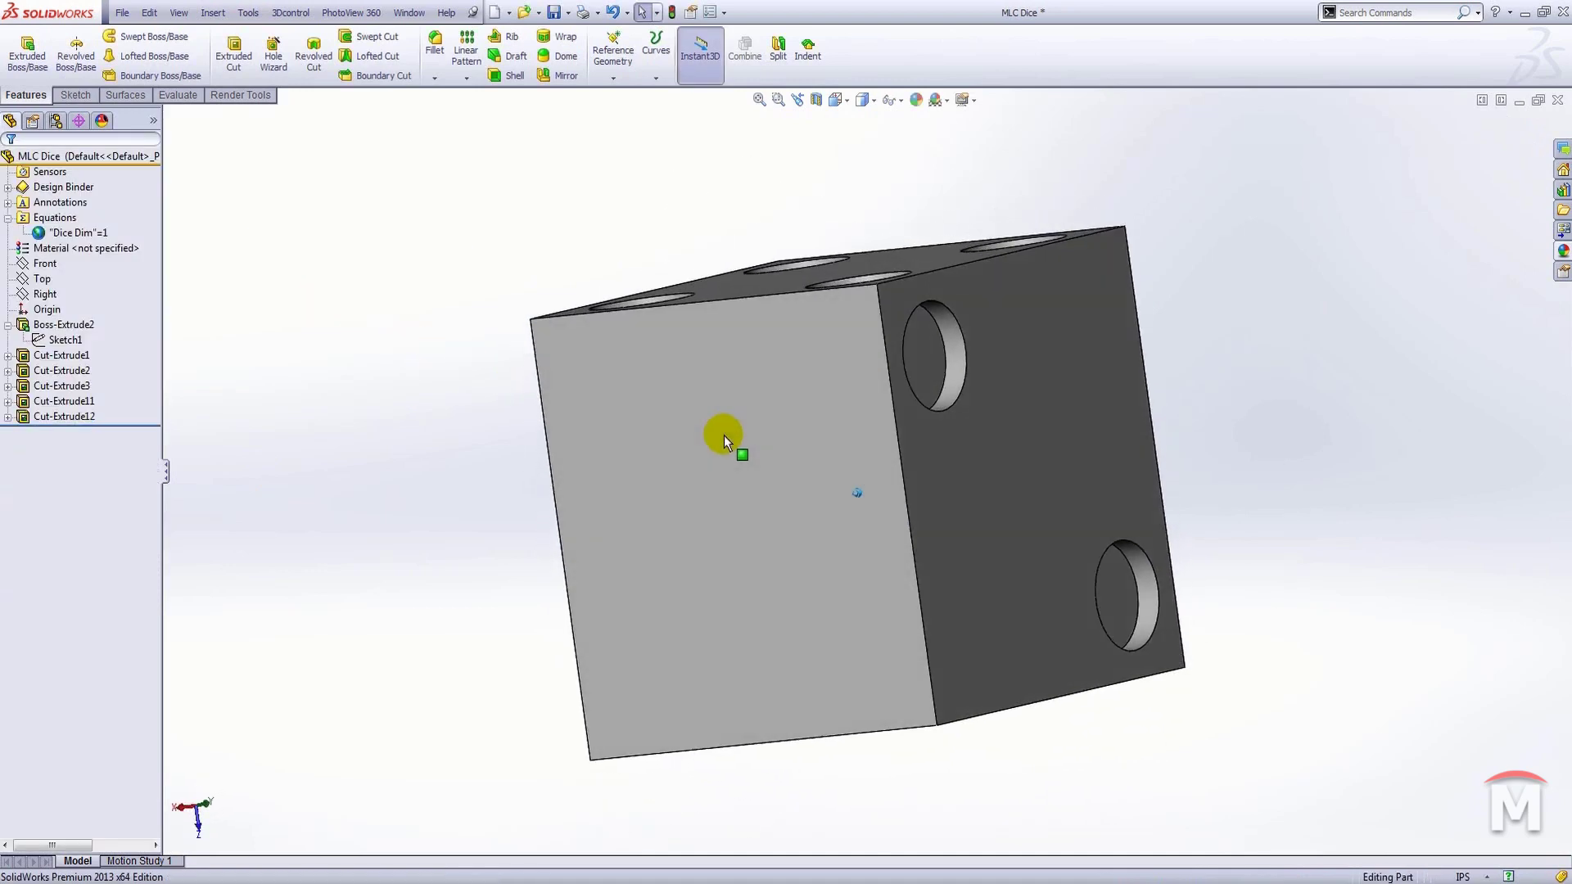
{"action": "left_click", "coordinate": [717, 381]}
{"action": "left_click", "coordinate": [8, 418]}
{"action": "left_click", "coordinate": [40, 430]}
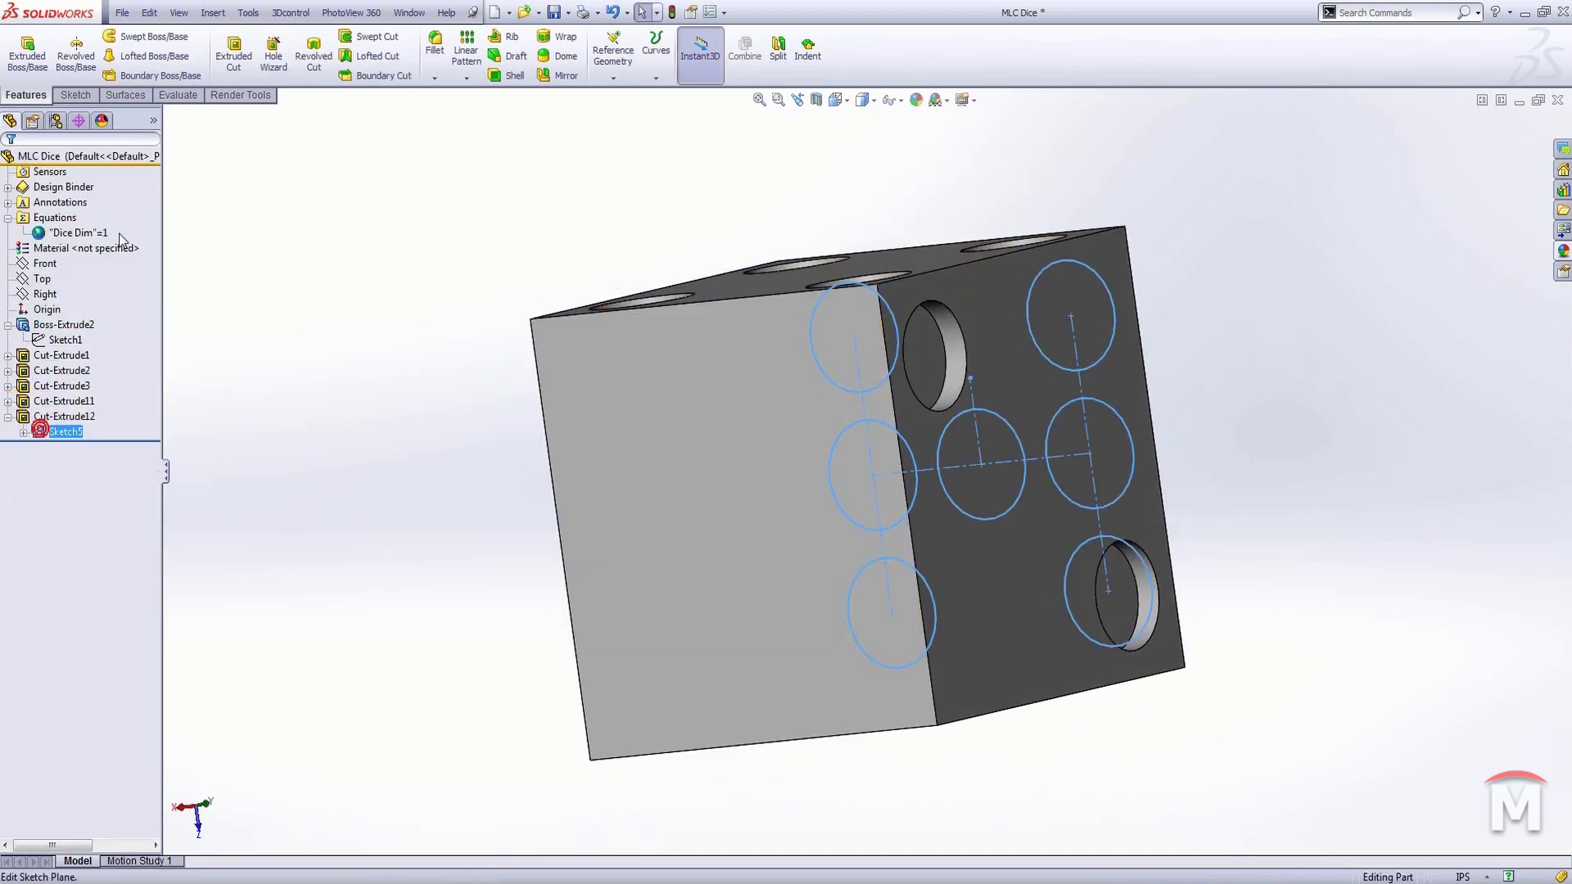
{"action": "left_click", "coordinate": [235, 80]}
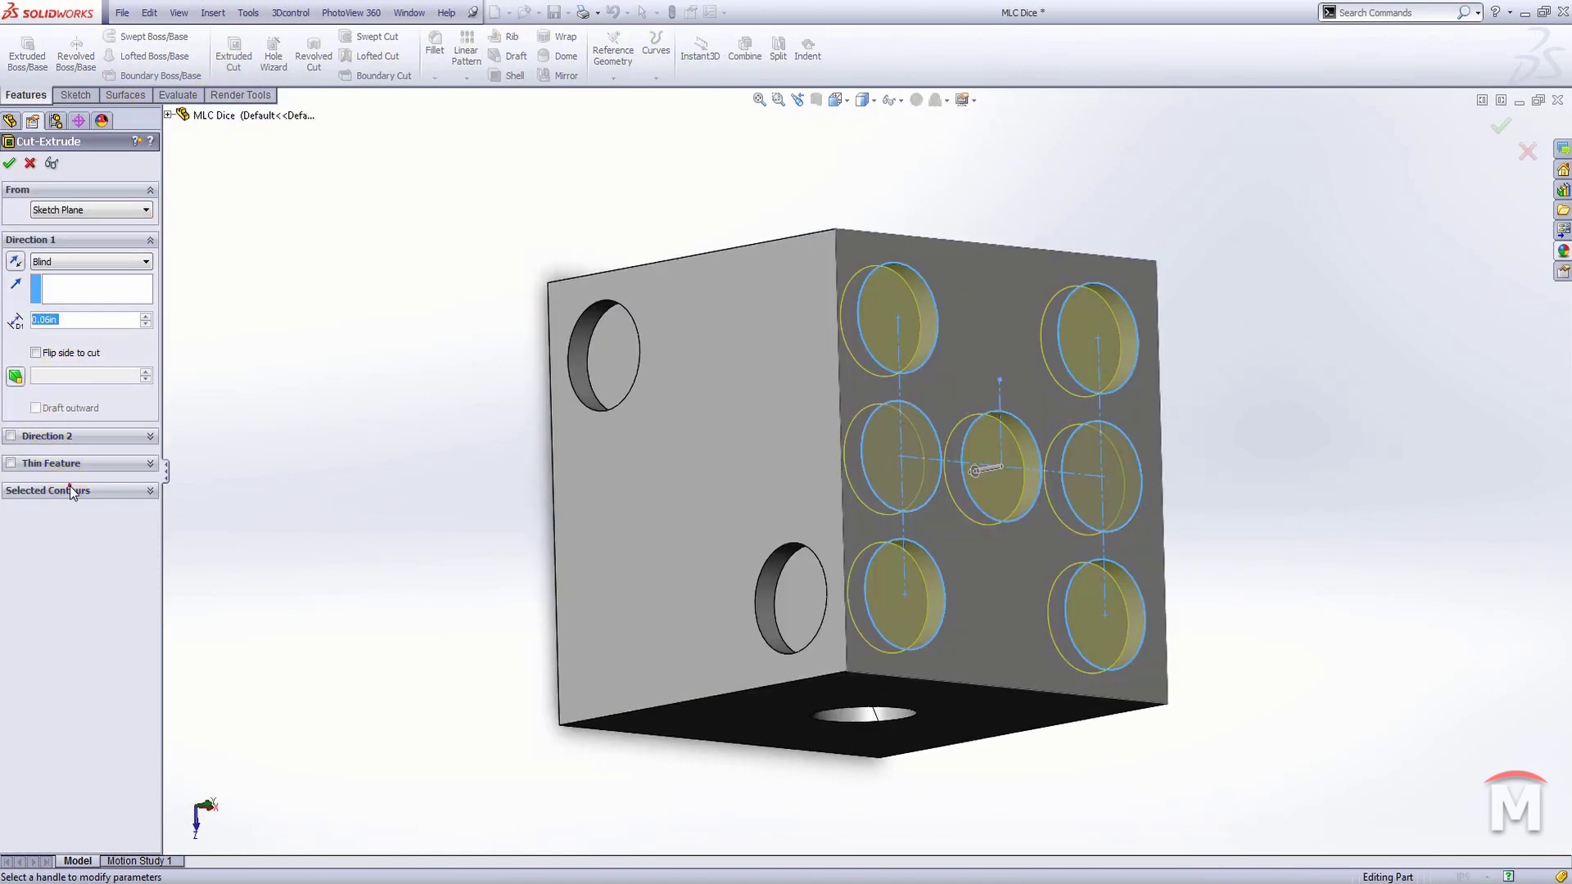
{"action": "left_click", "coordinate": [75, 514]}
{"action": "right_click", "coordinate": [75, 514]}
{"action": "left_click", "coordinate": [144, 527]}
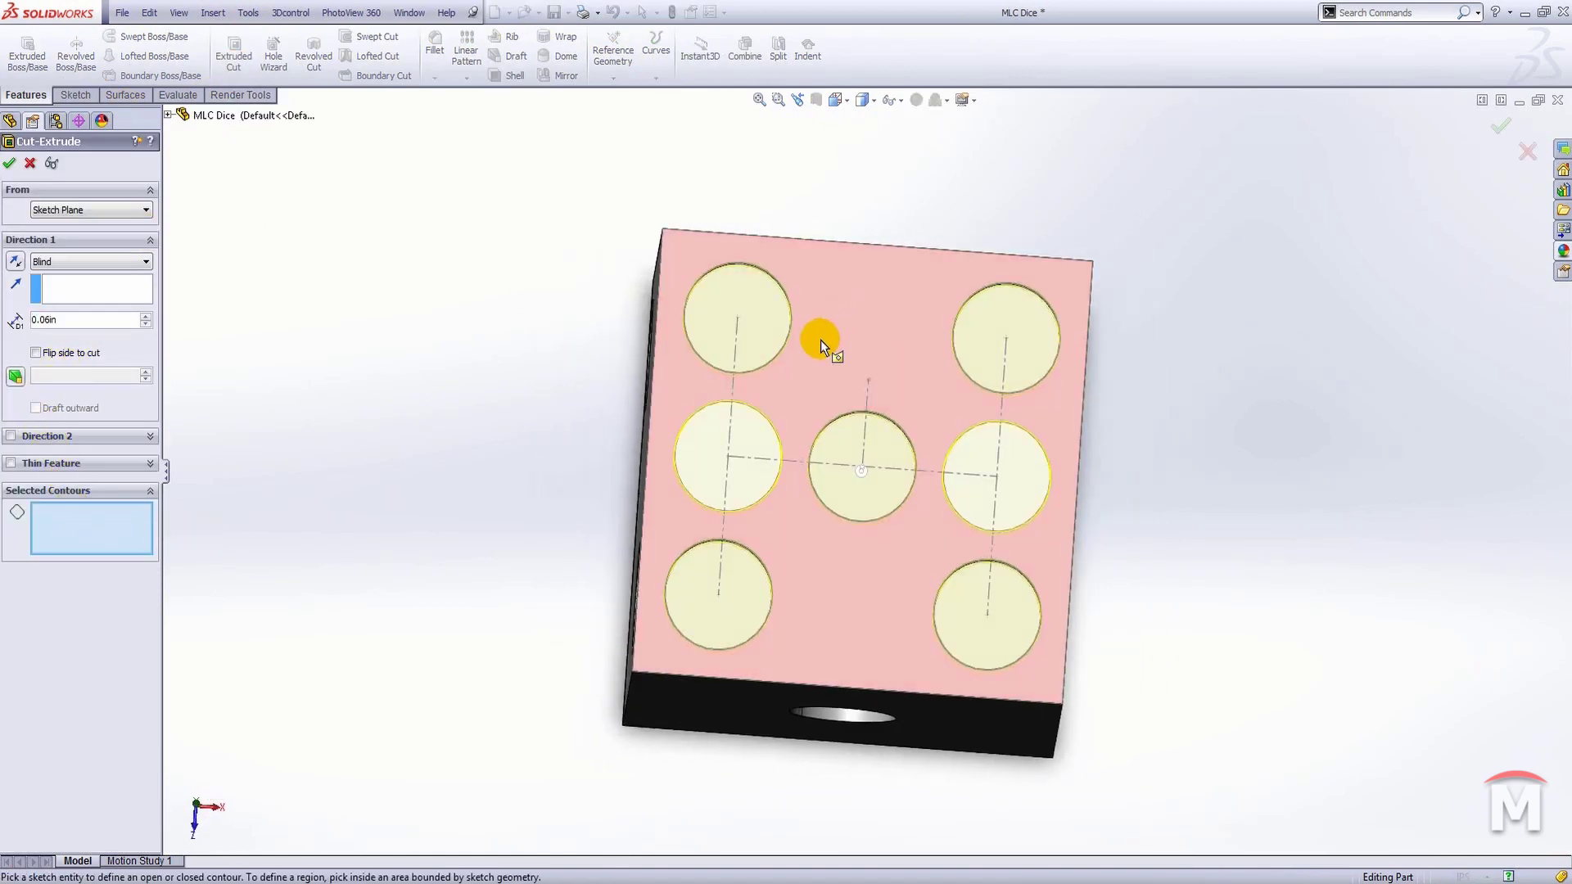
{"action": "left_click", "coordinate": [773, 324]}
{"action": "left_click", "coordinate": [765, 435]}
{"action": "left_click", "coordinate": [740, 586]}
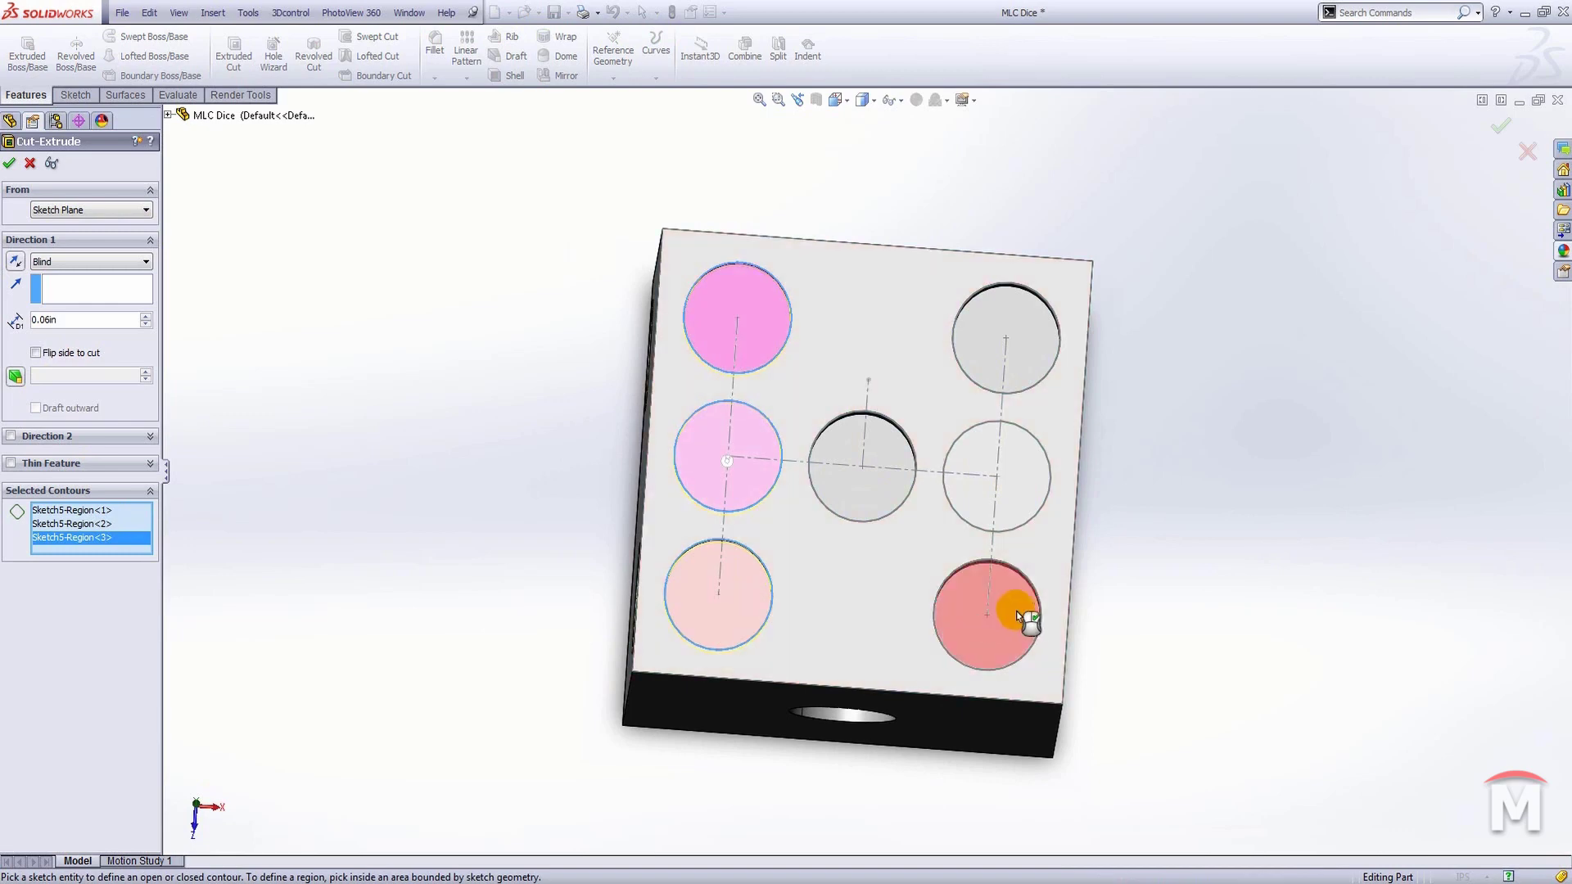
{"action": "left_click", "coordinate": [1019, 610]}
{"action": "left_click", "coordinate": [1029, 461]}
{"action": "left_click", "coordinate": [1031, 358]}
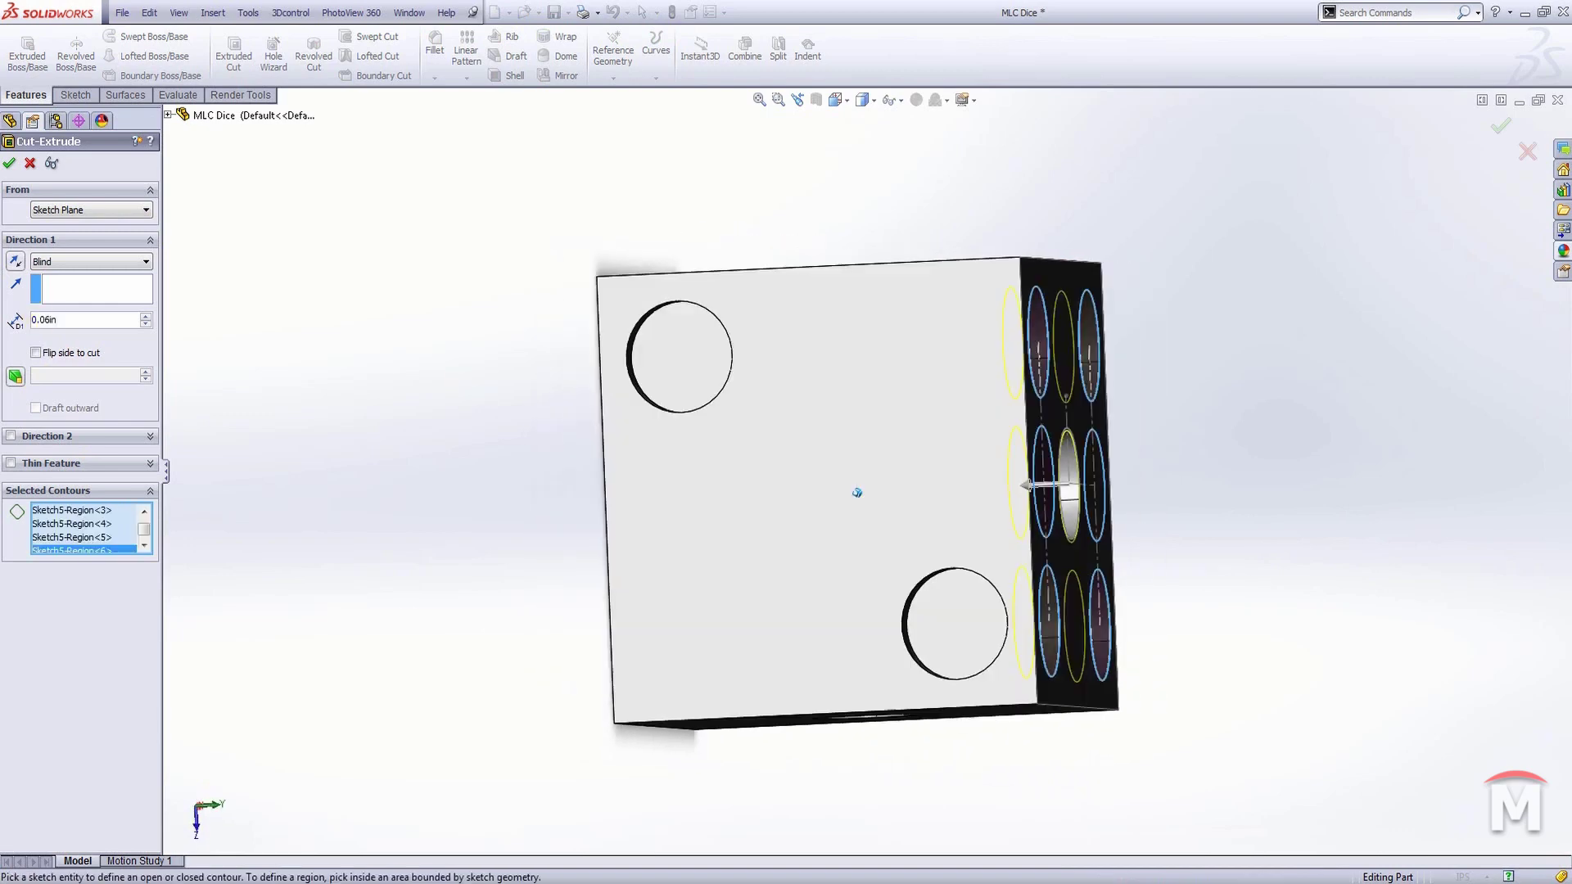
Start the six-pip cut from the cube face opposite the sketch, reverse its direction and create it 0.06 in deep.
{"action": "left_click", "coordinate": [97, 236]}
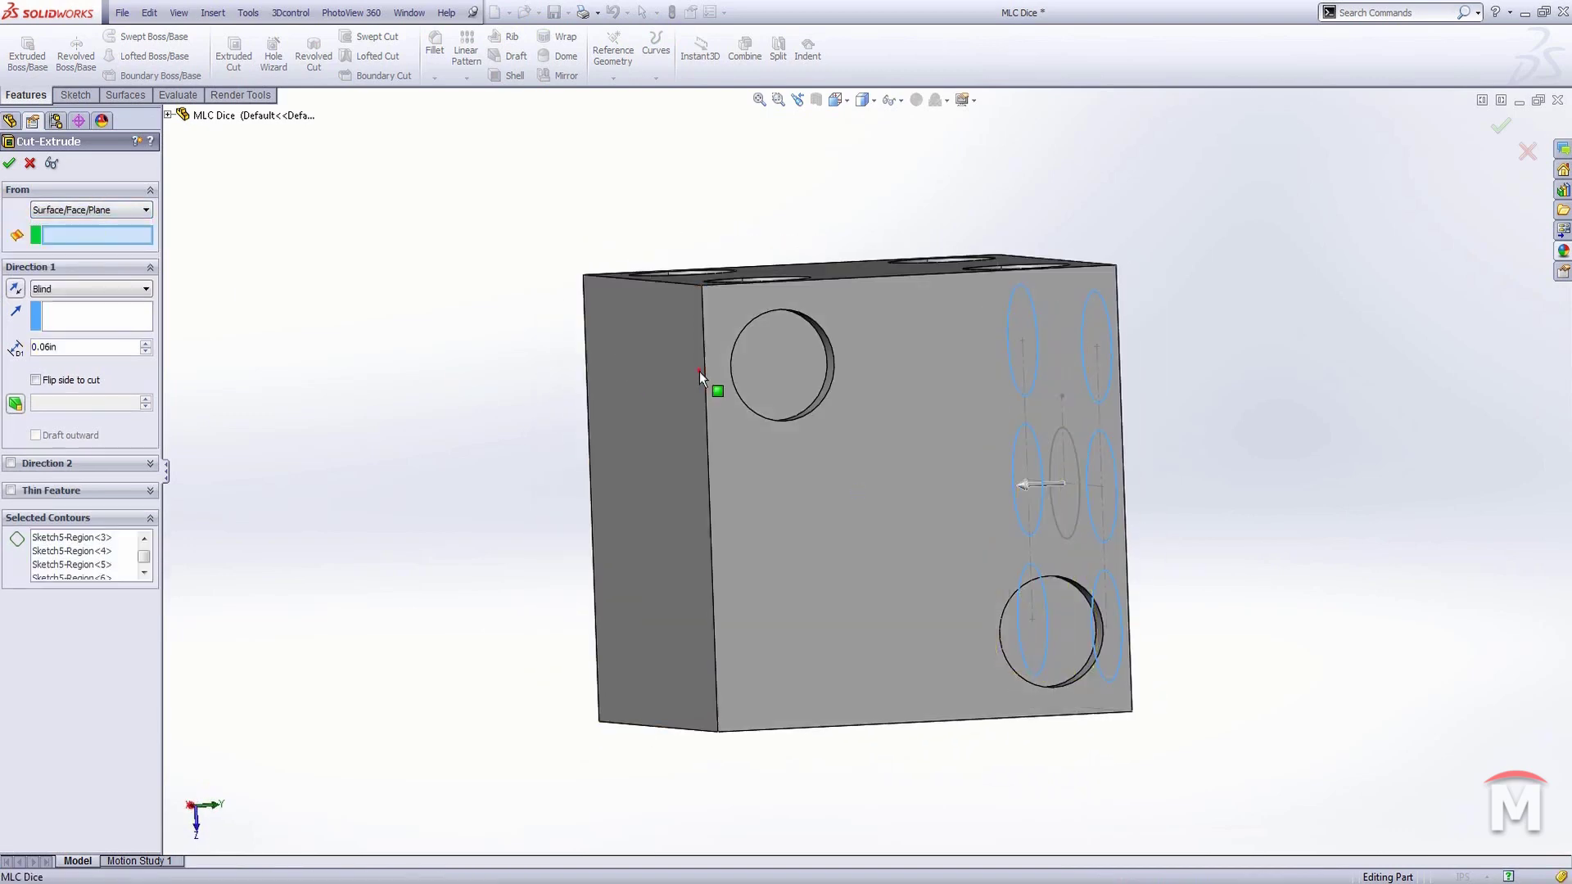
{"action": "left_click", "coordinate": [699, 371]}
{"action": "left_click", "coordinate": [15, 288]}
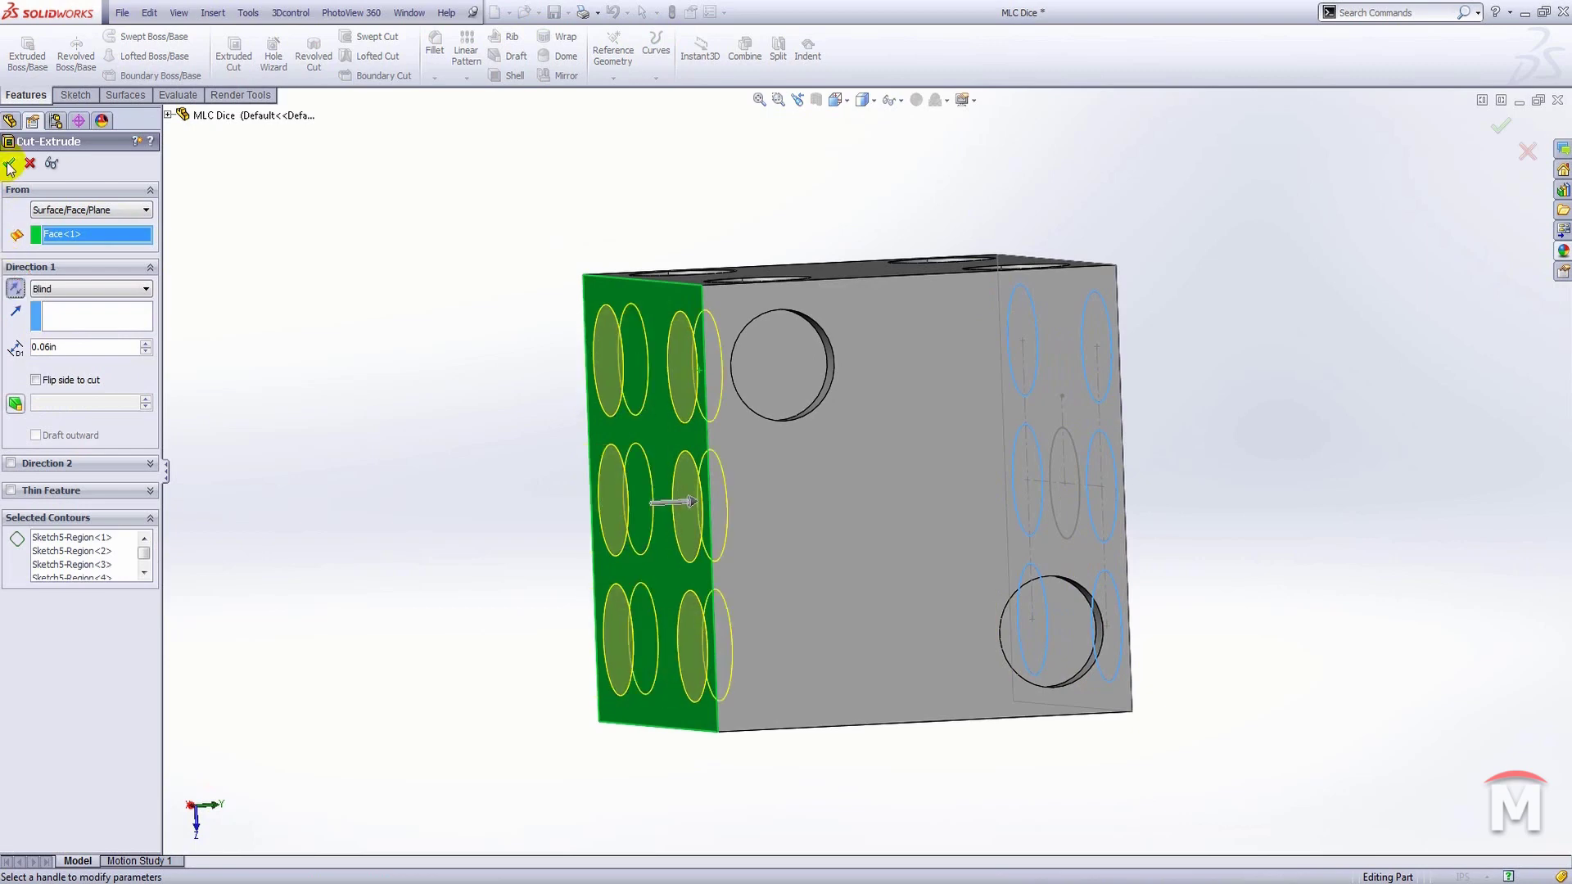
{"action": "key", "text": "Return"}
Edit the pip block in Sketch2 under Cut-Extrude1 and set the spacing between its outer columns to 0.60 in.
{"action": "middle_click_drag", "start_coordinate": [435, 256], "coordinate": [755, 470]}
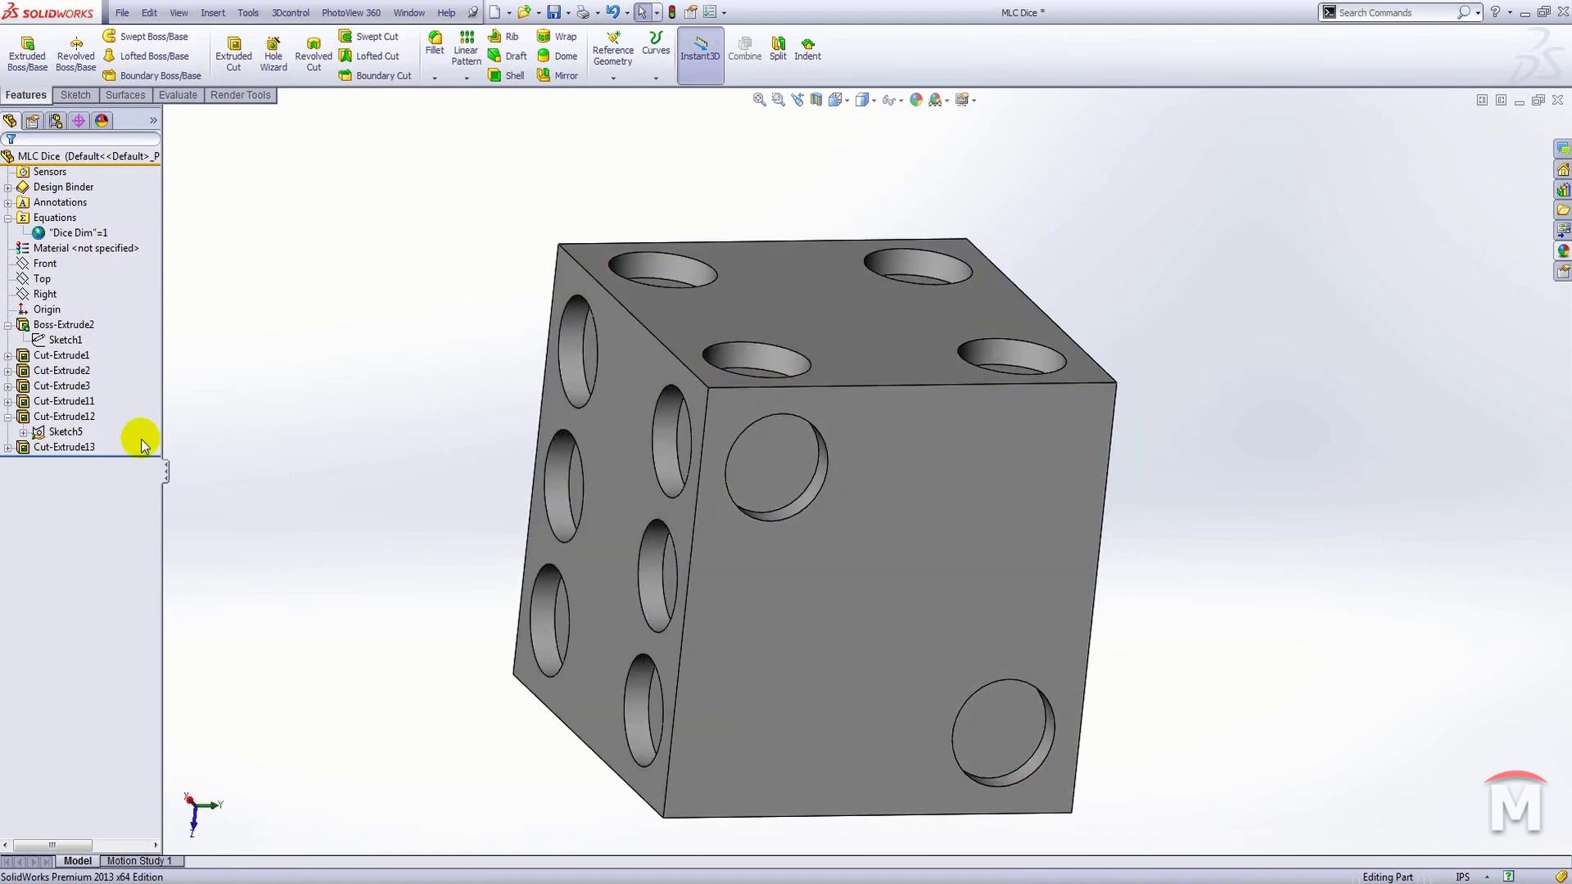
{"action": "left_click", "coordinate": [24, 373]}
{"action": "left_click", "coordinate": [9, 356]}
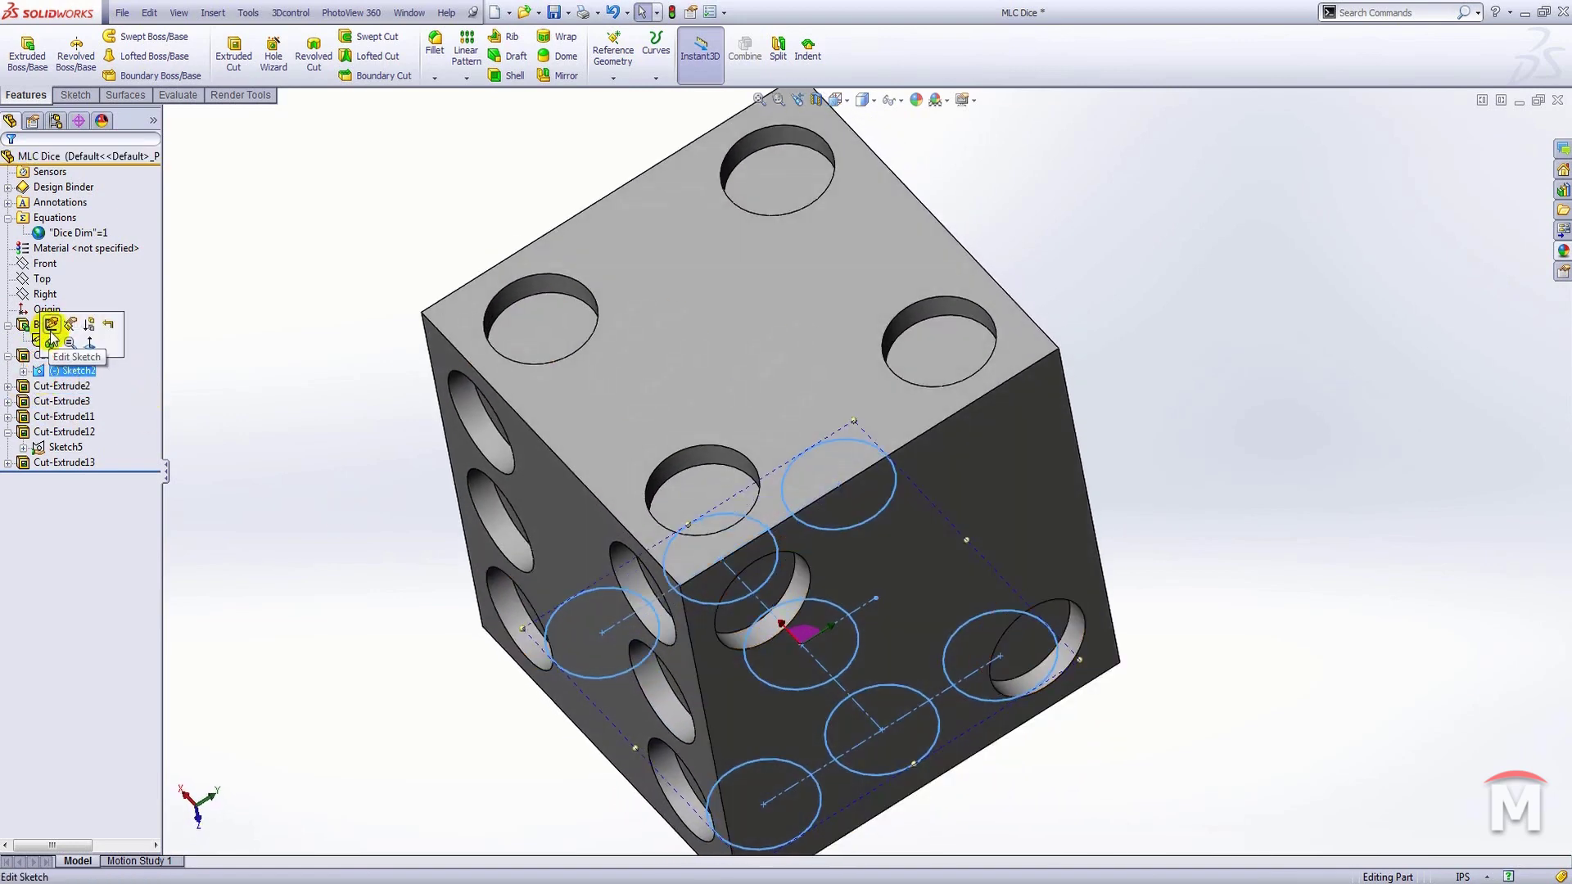
{"action": "left_click", "coordinate": [51, 327]}
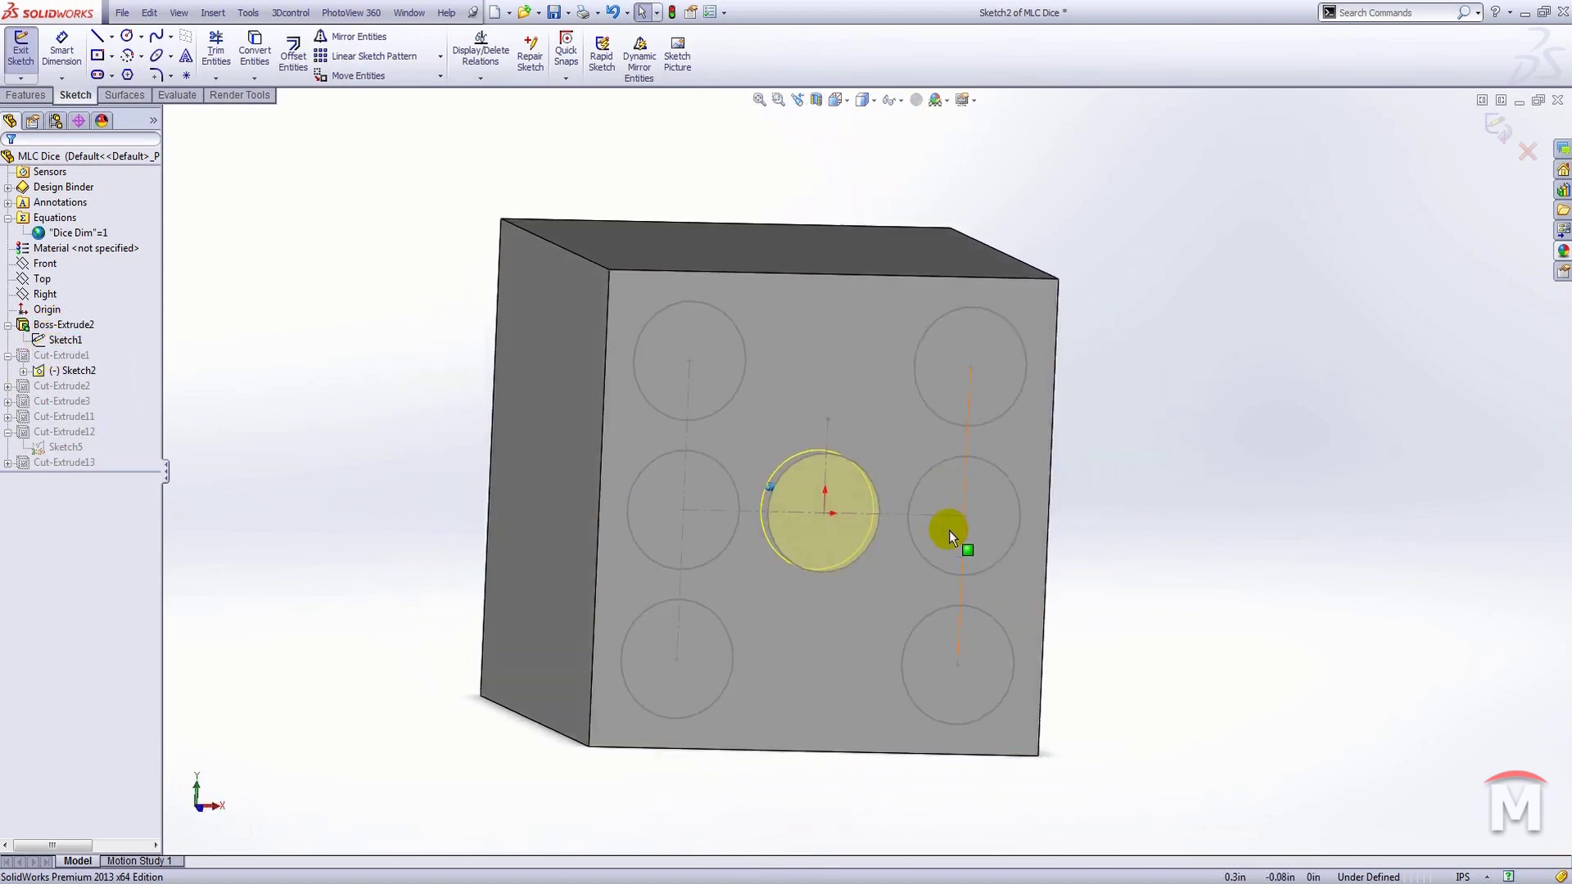
{"action": "scroll", "coordinate": [904, 531], "scroll_direction": "down", "scroll_amount": 2}
{"action": "double_click", "coordinate": [921, 513]}
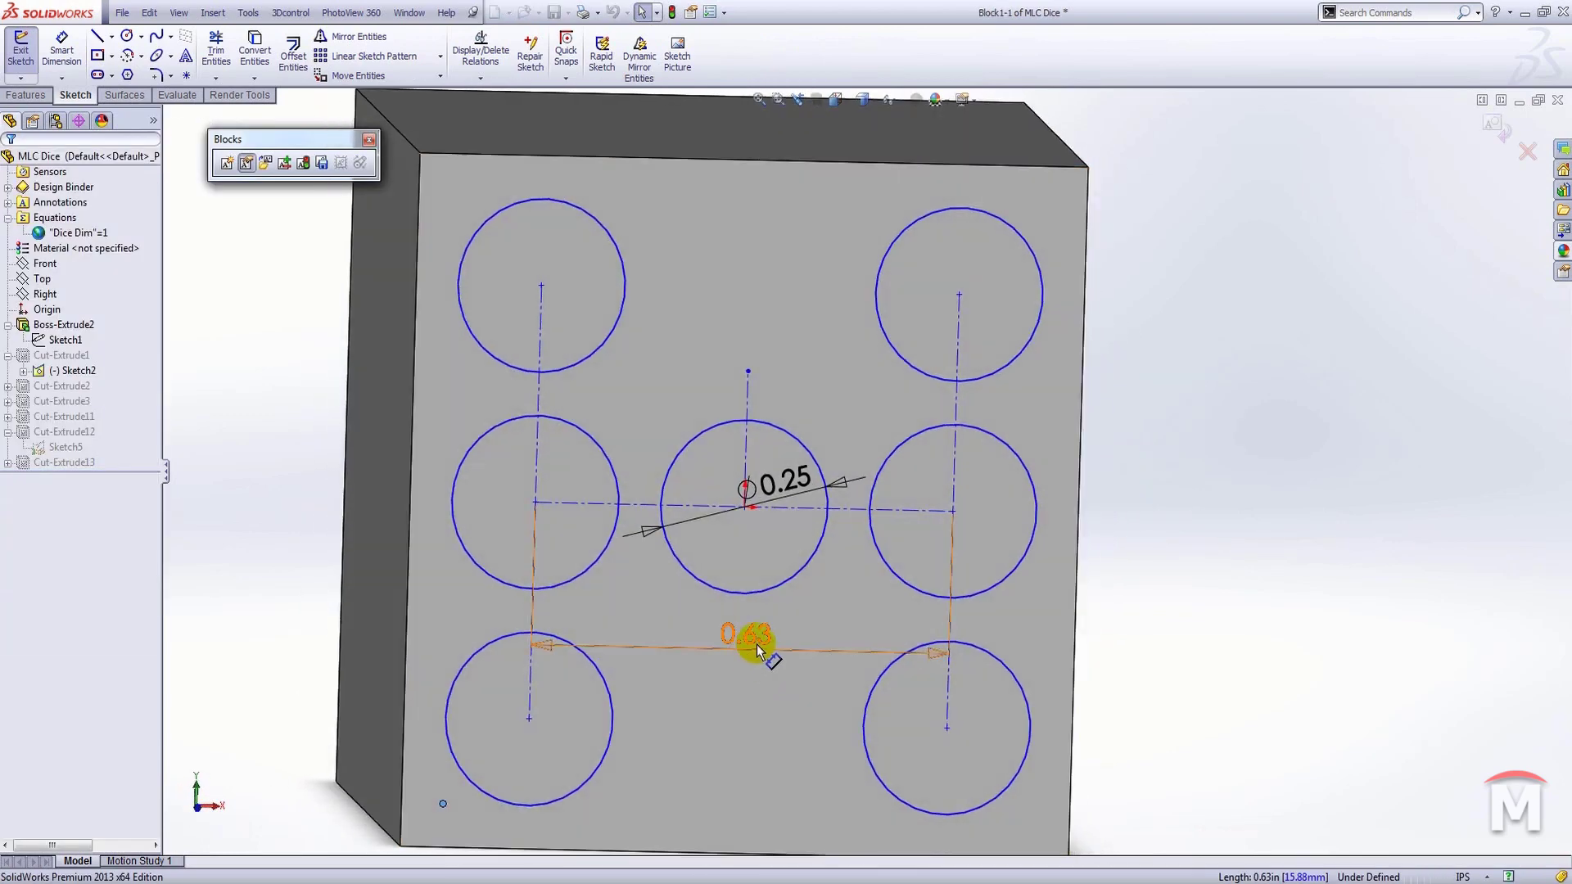
{"action": "double_click", "coordinate": [754, 641]}
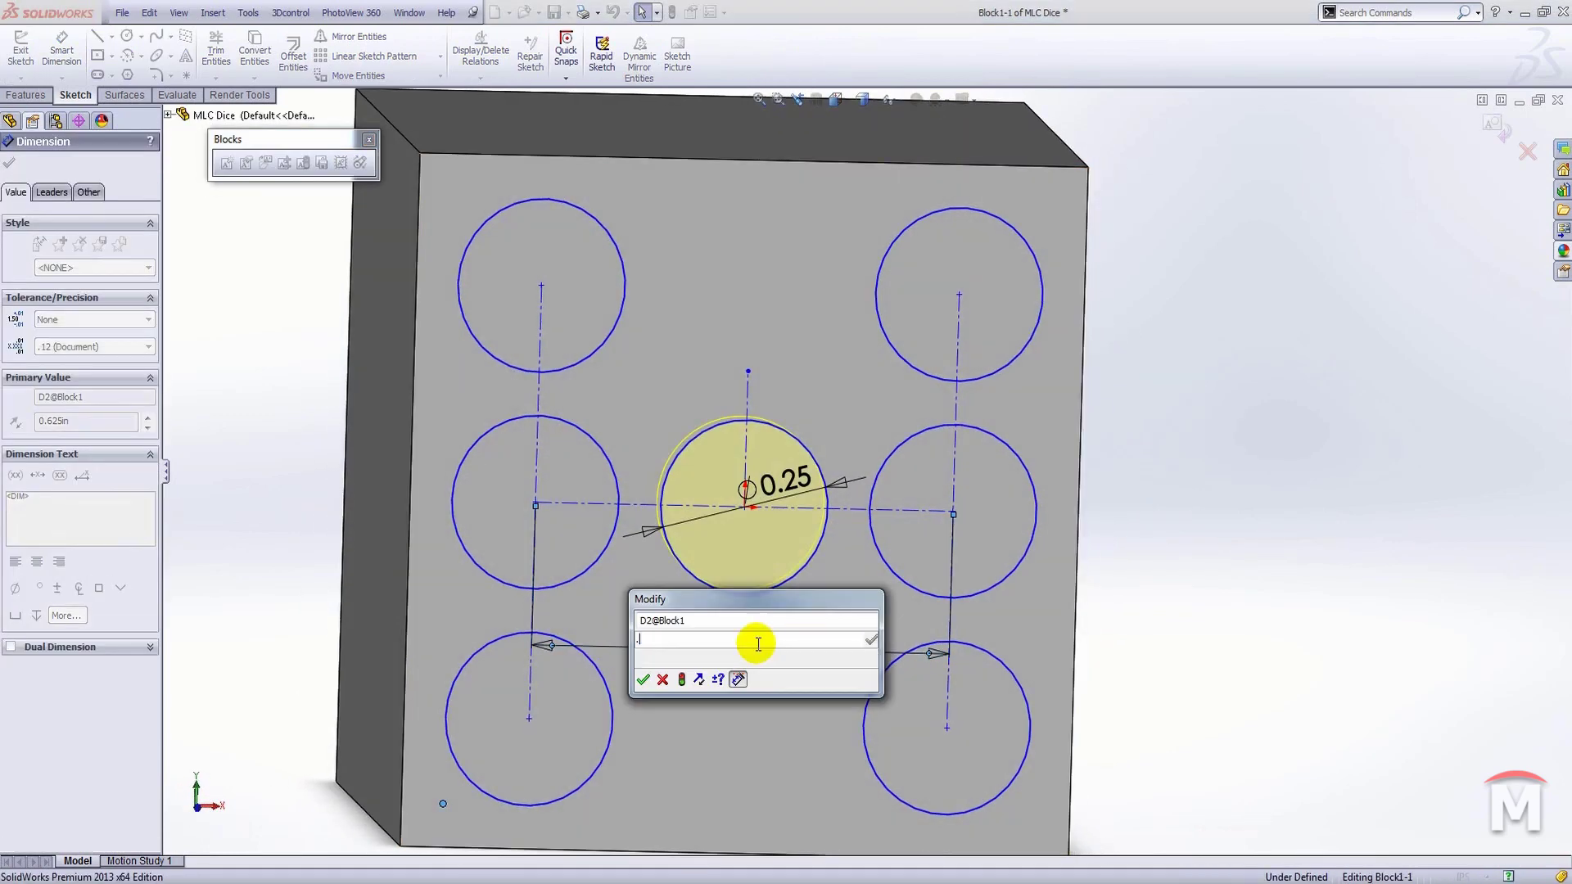
{"action": "key", "text": "Return"}
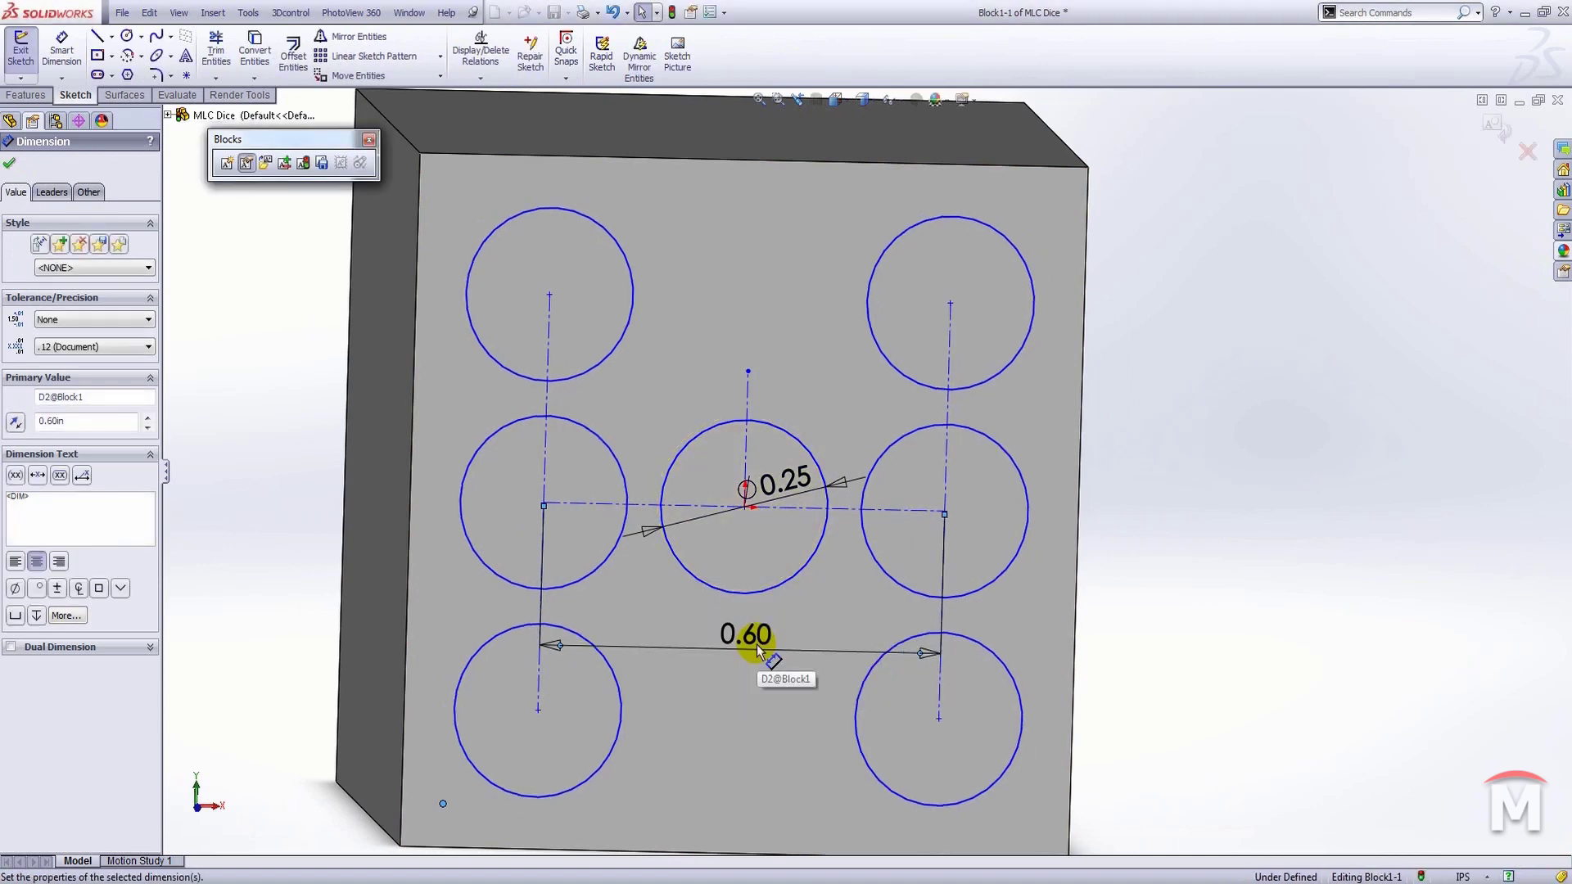
Set the spacing between the block's outer columns to 0.625 in and exit the block and sketch.
{"action": "mouse_move", "coordinate": [758, 651]}
{"action": "middle_mouse_down"}
{"action": "mouse_move", "coordinate": [807, 676]}
{"action": "mouse_move", "coordinate": [898, 645]}
{"action": "mouse_move", "coordinate": [818, 520]}
{"action": "mouse_move", "coordinate": [867, 680]}
{"action": "middle_mouse_up"}
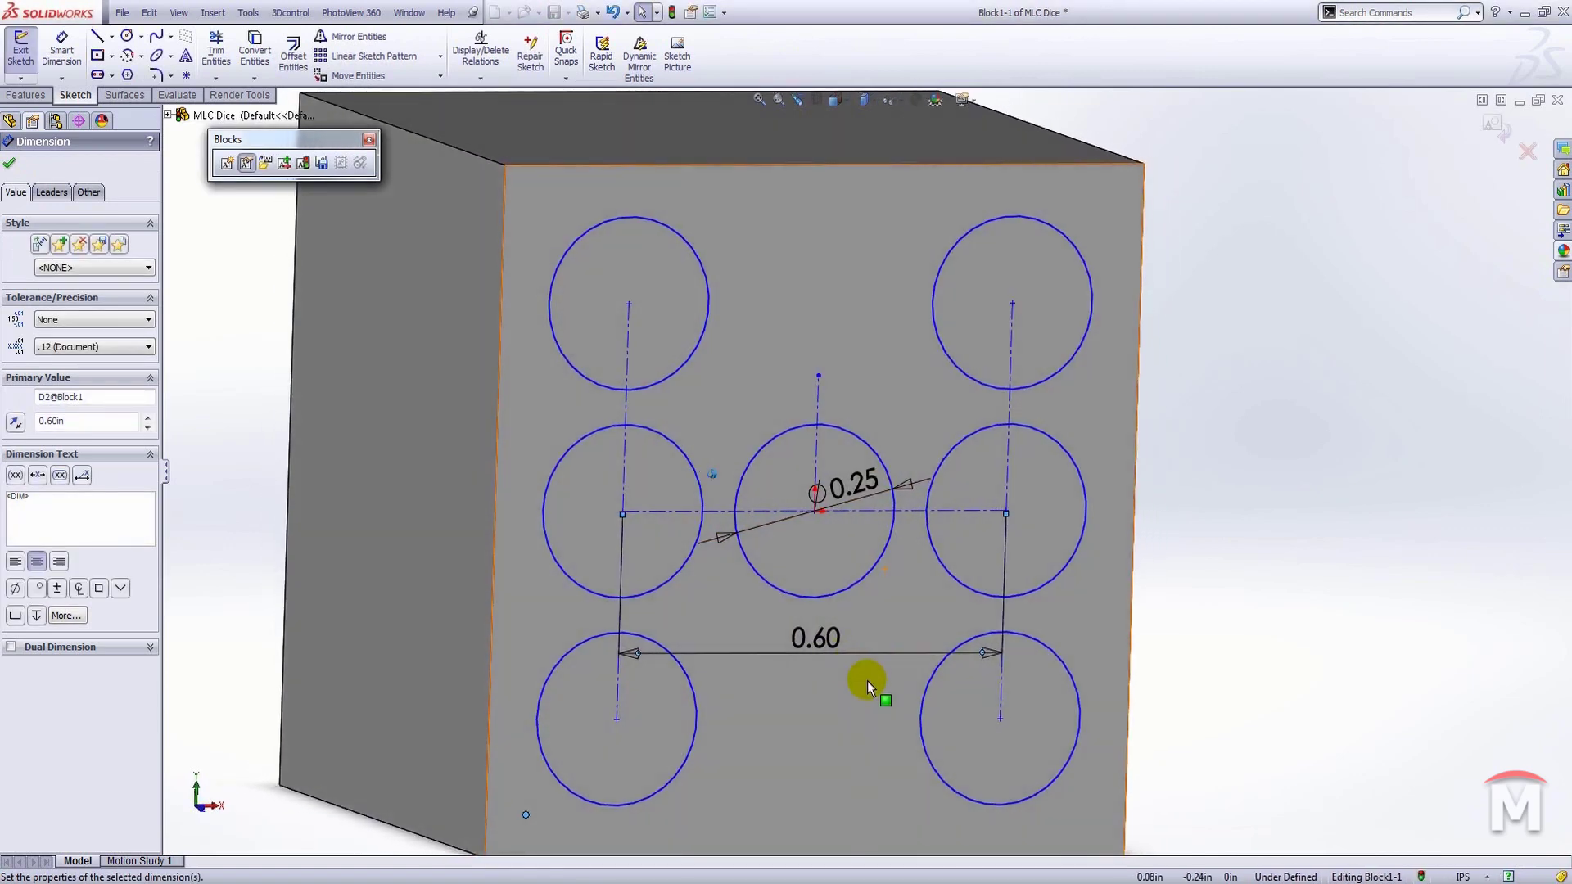
{"action": "double_click", "coordinate": [821, 645]}
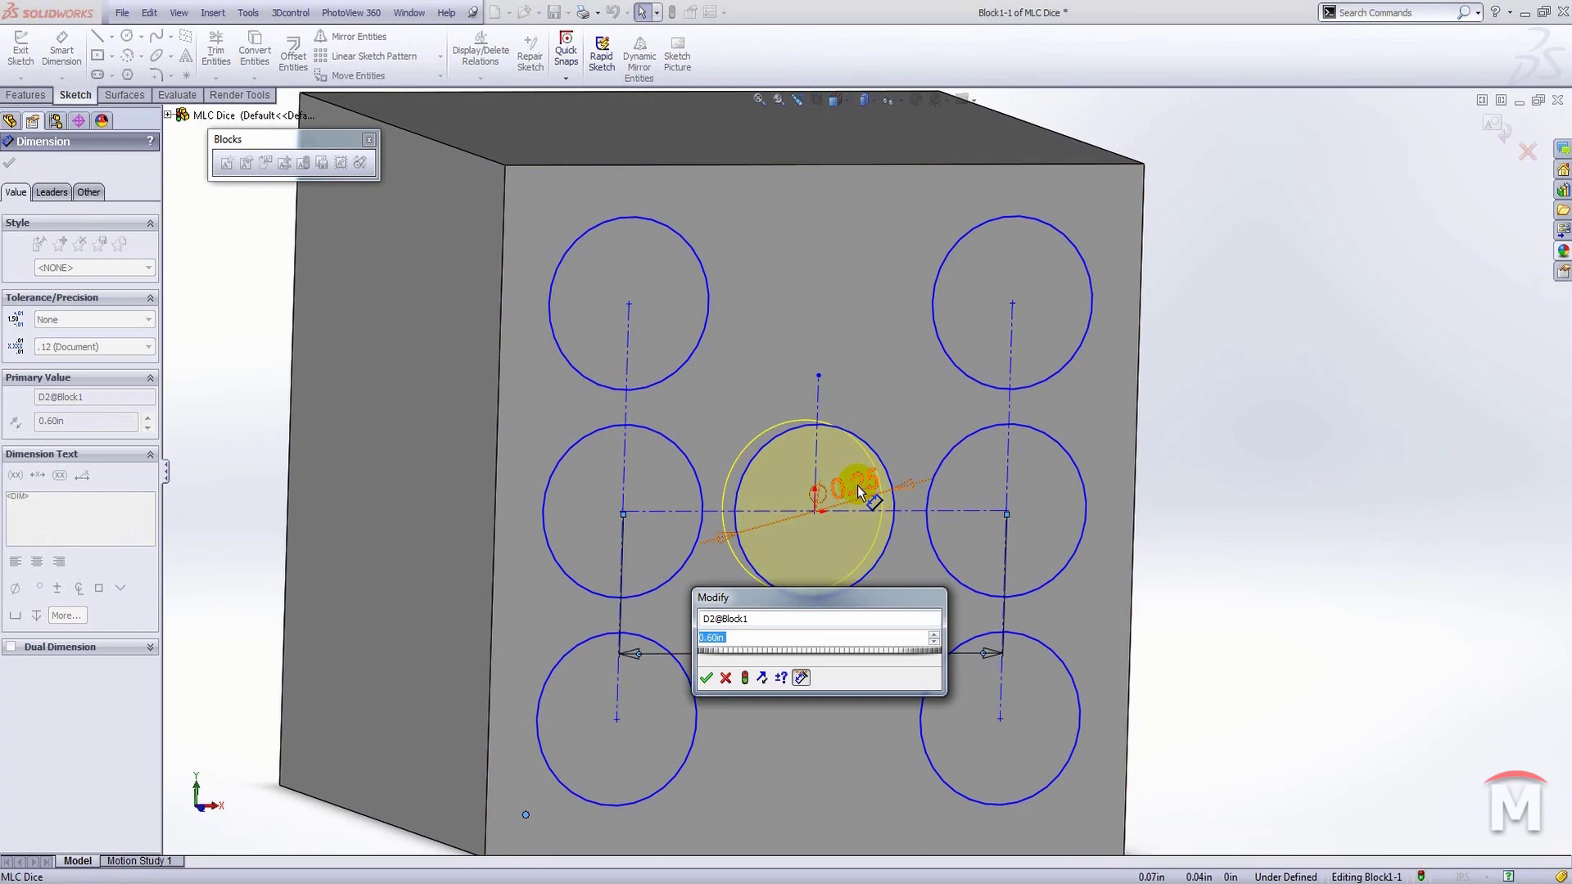
{"action": "type", "text": ".625"}
{"action": "key", "text": "Return"}
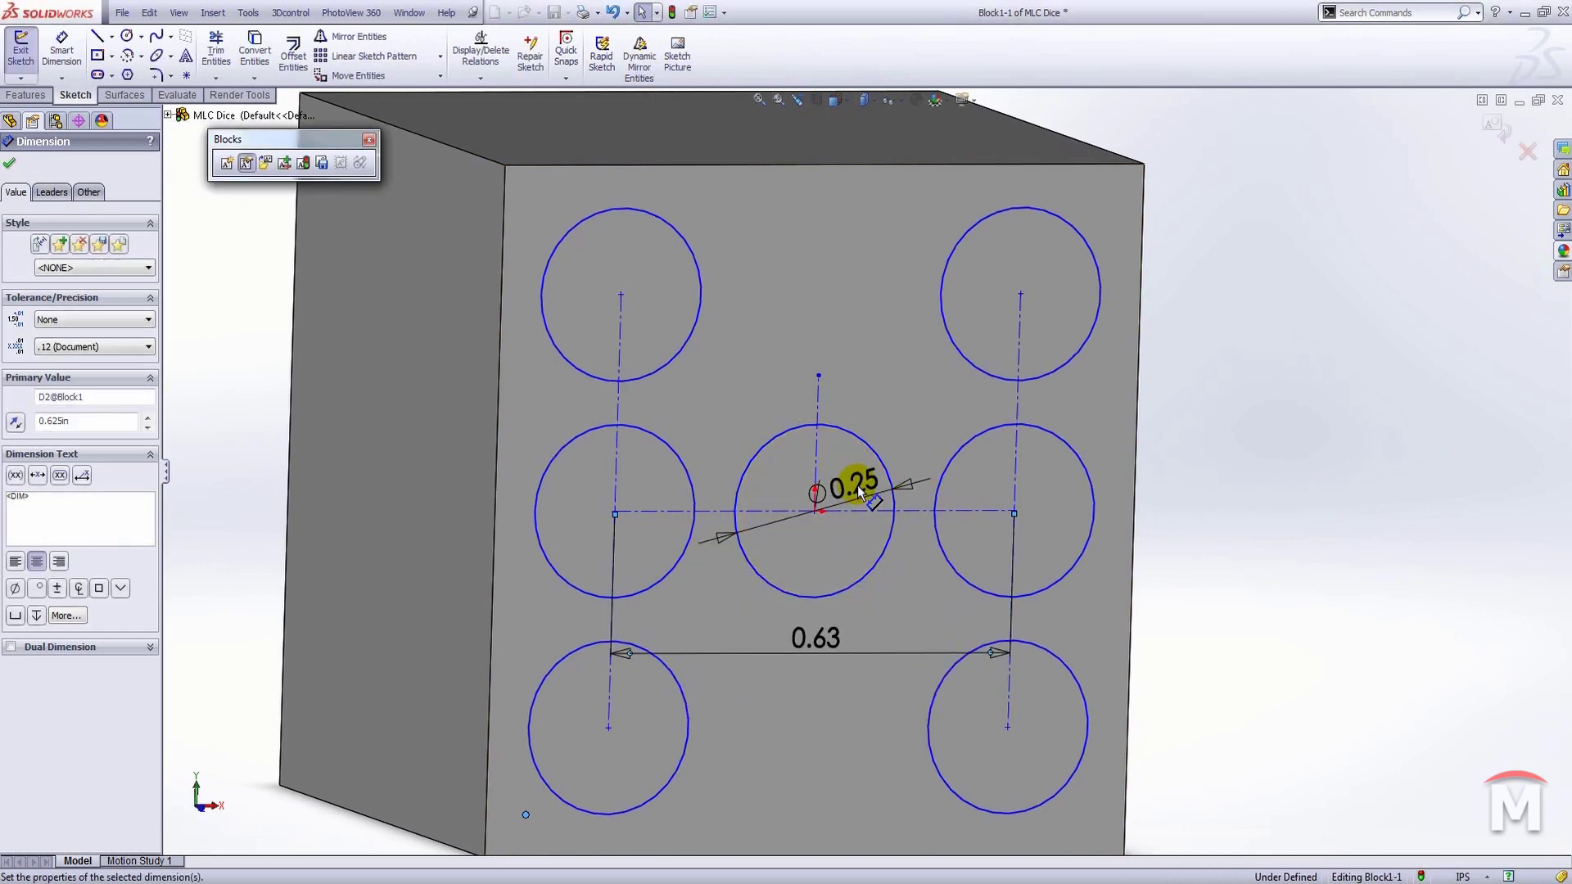
{"action": "left_click", "coordinate": [849, 475]}
{"action": "left_click", "coordinate": [22, 51]}
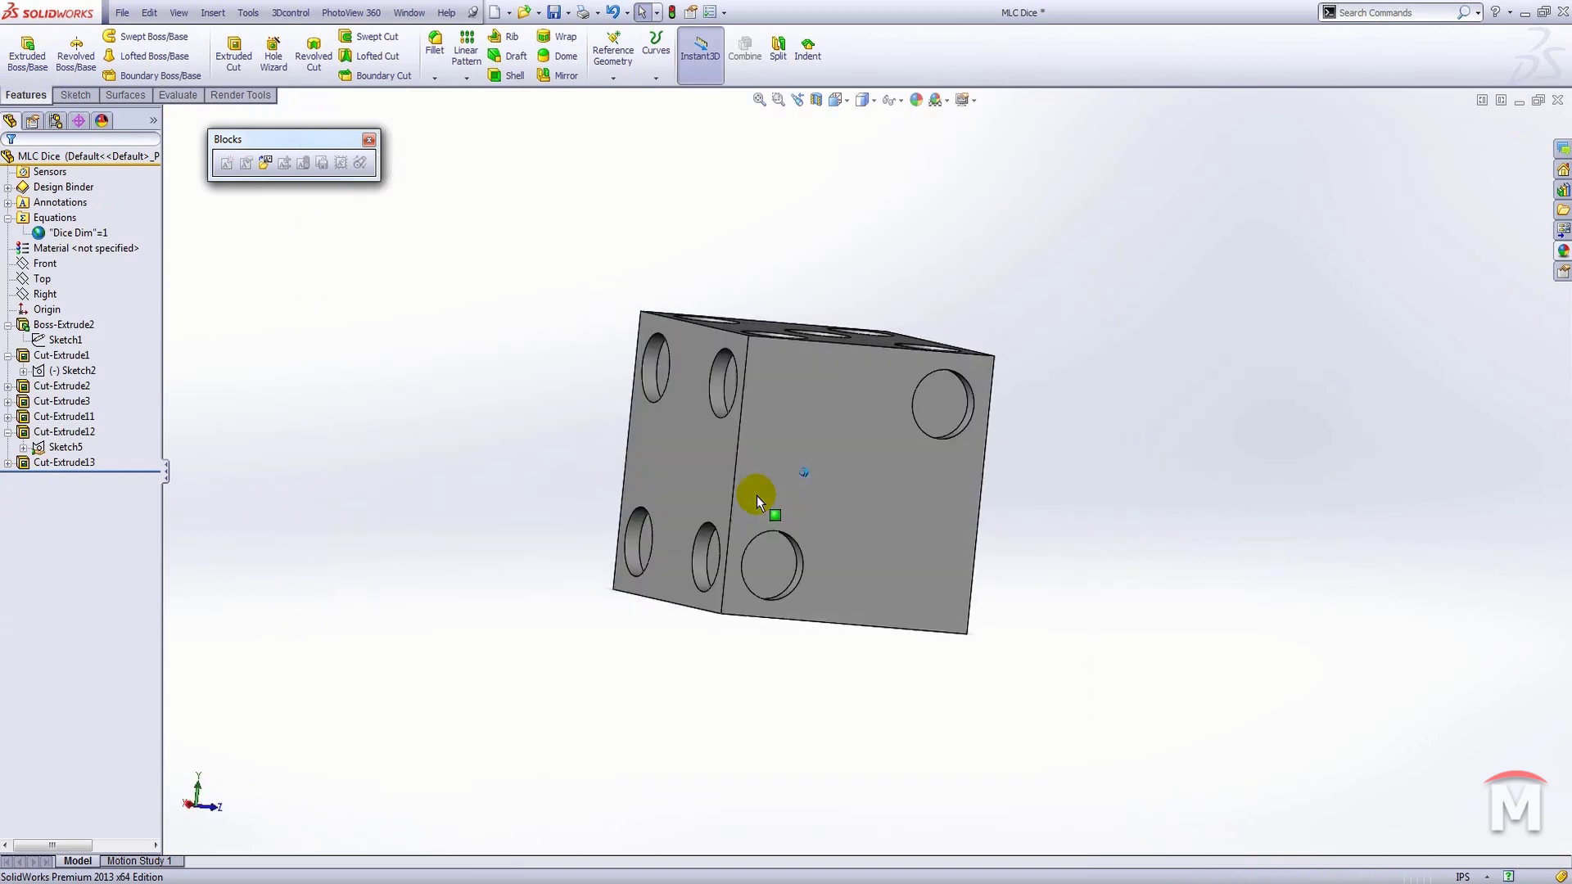
Collapse Cut-Extrude12 in the feature tree and close the Blocks toolbar.
{"action": "left_click", "coordinate": [25, 462]}
{"action": "left_click", "coordinate": [7, 433]}
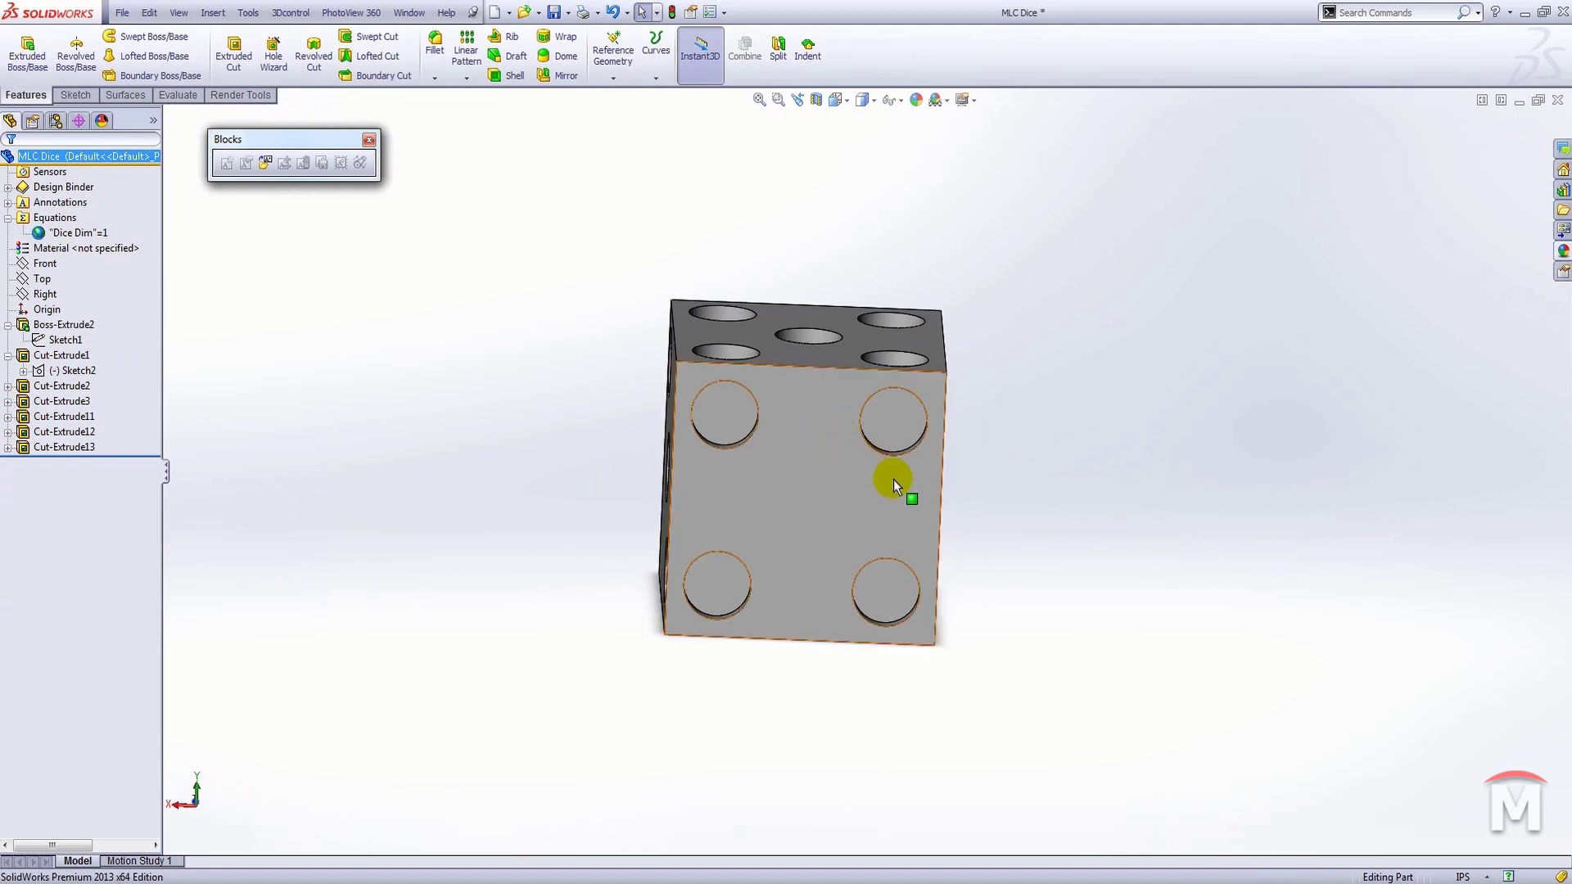
{"action": "left_click", "coordinate": [369, 140]}
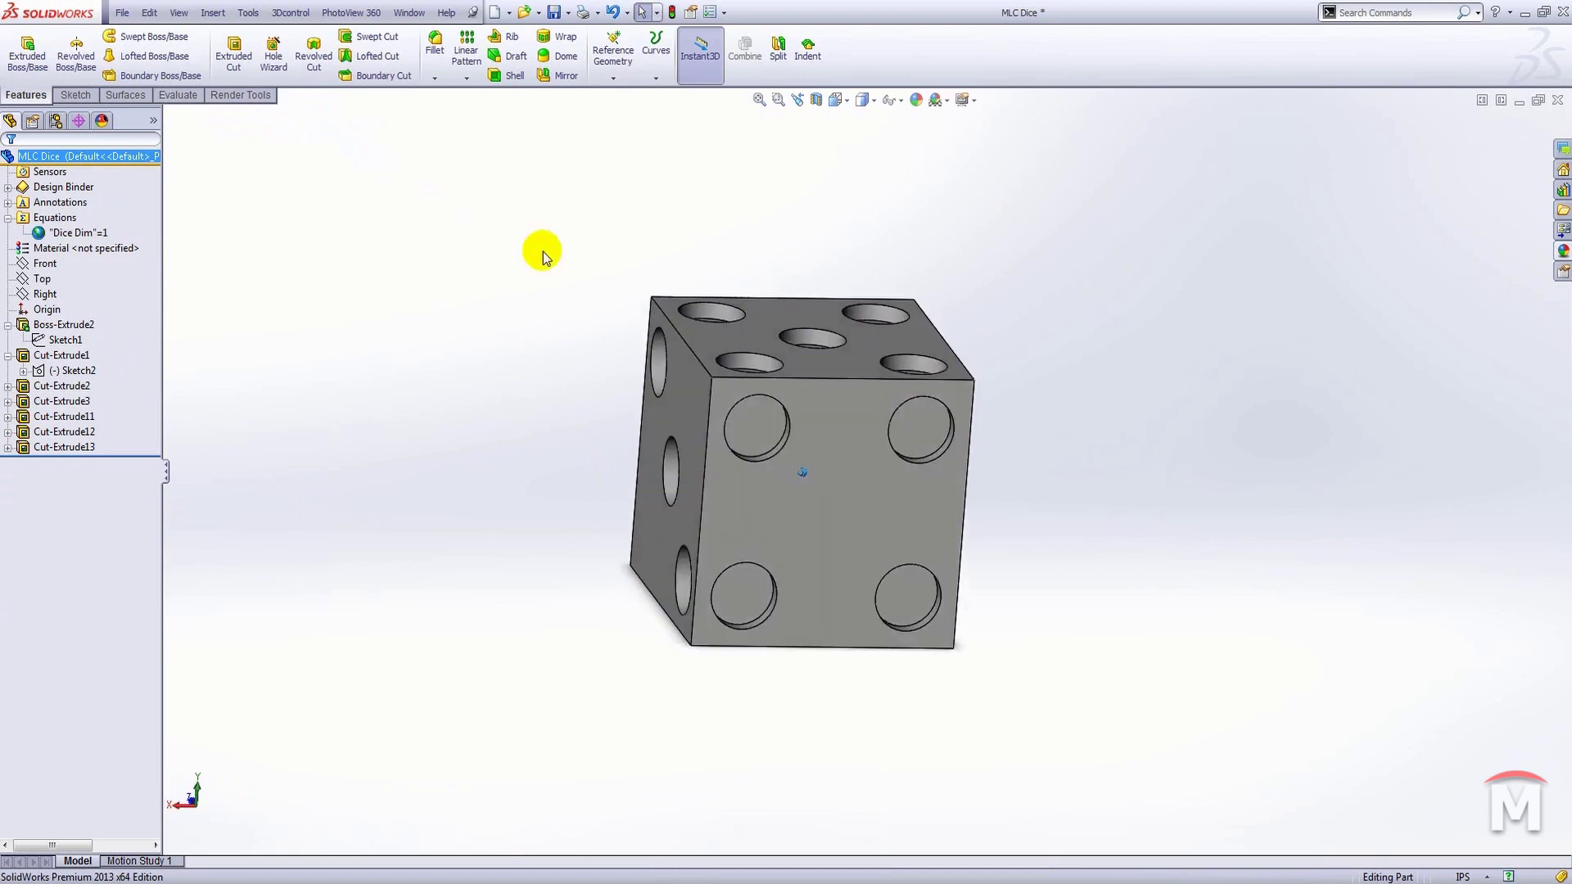